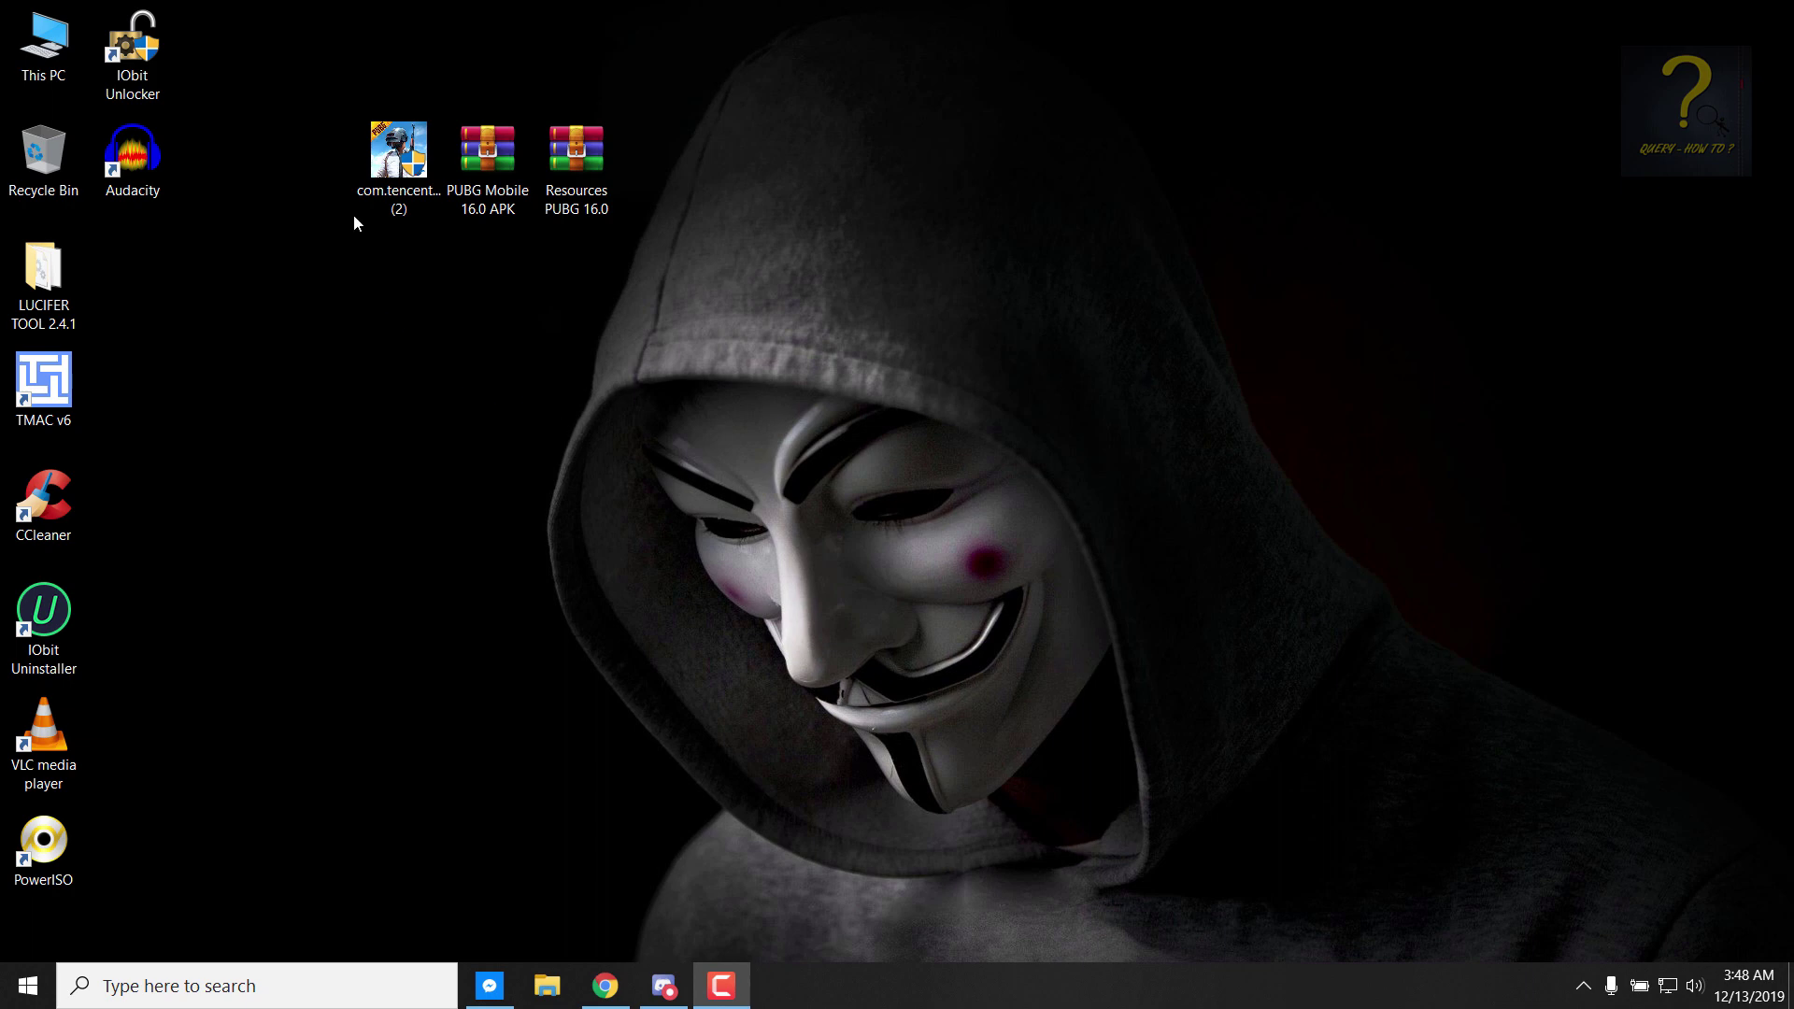
{"action": "left_click_drag", "start_coordinate": [305, 69], "coordinate": [766, 298]}
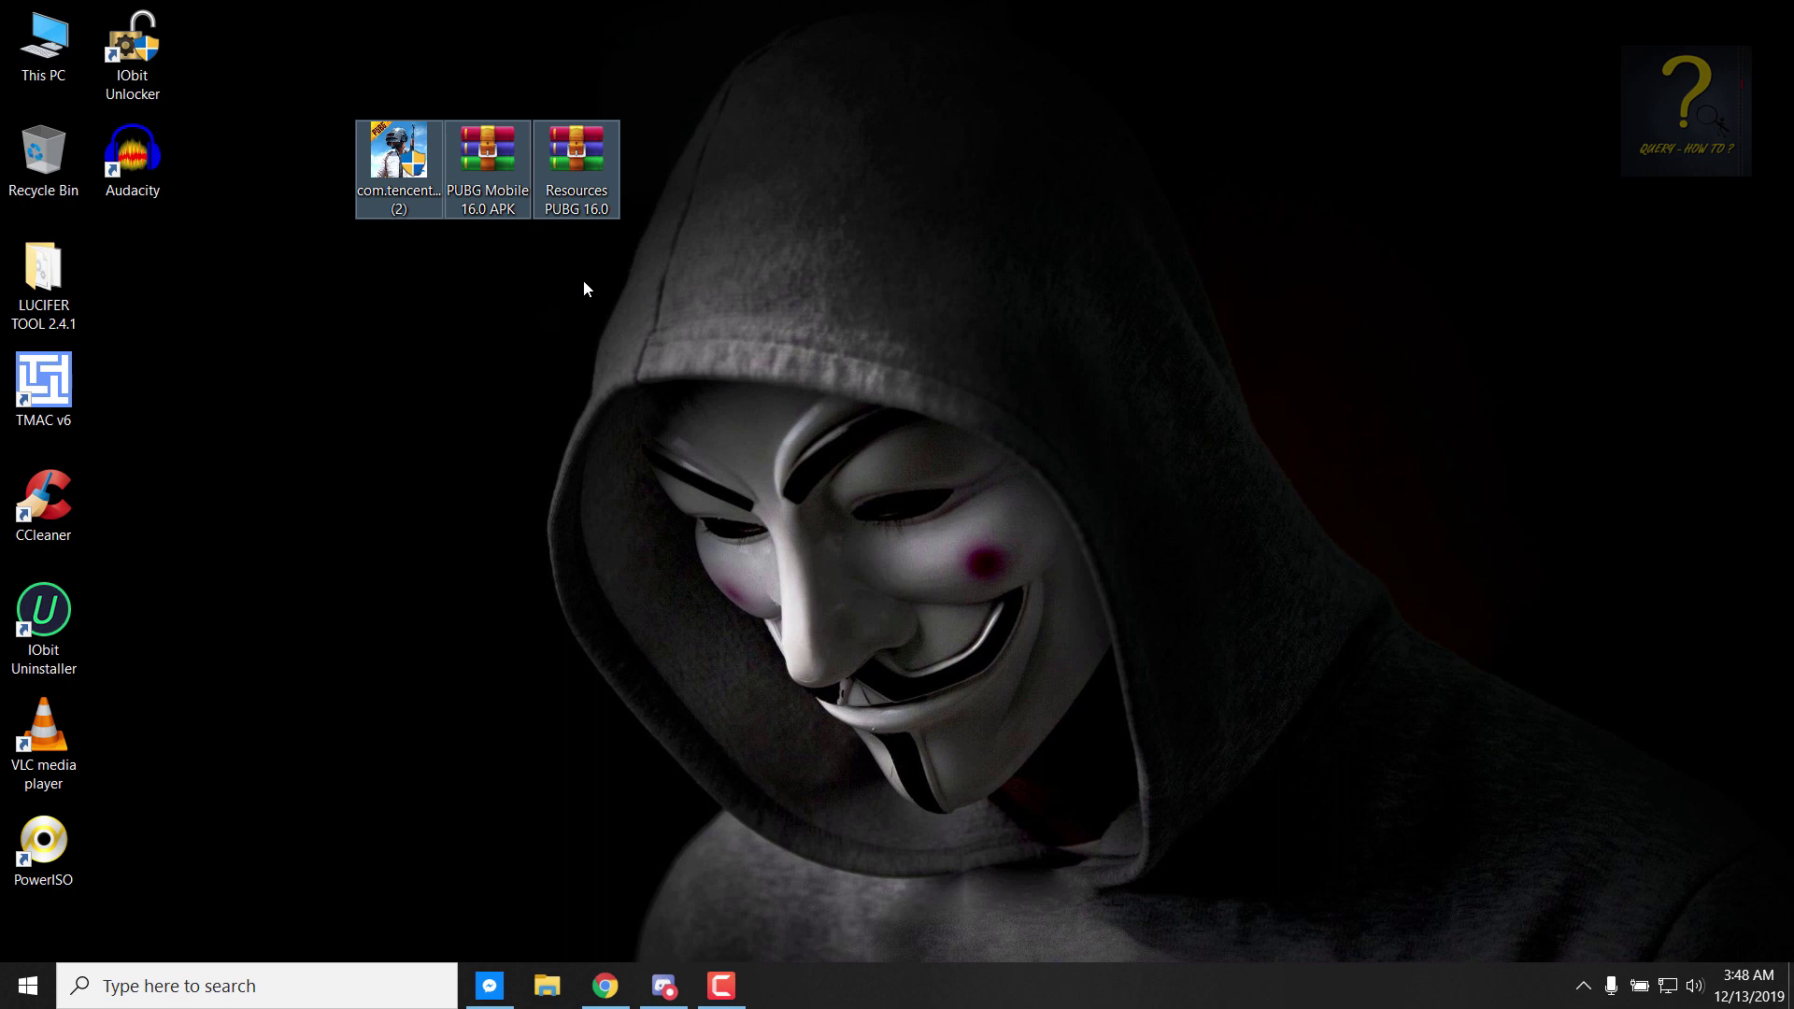
{"action": "left_click", "coordinate": [419, 289]}
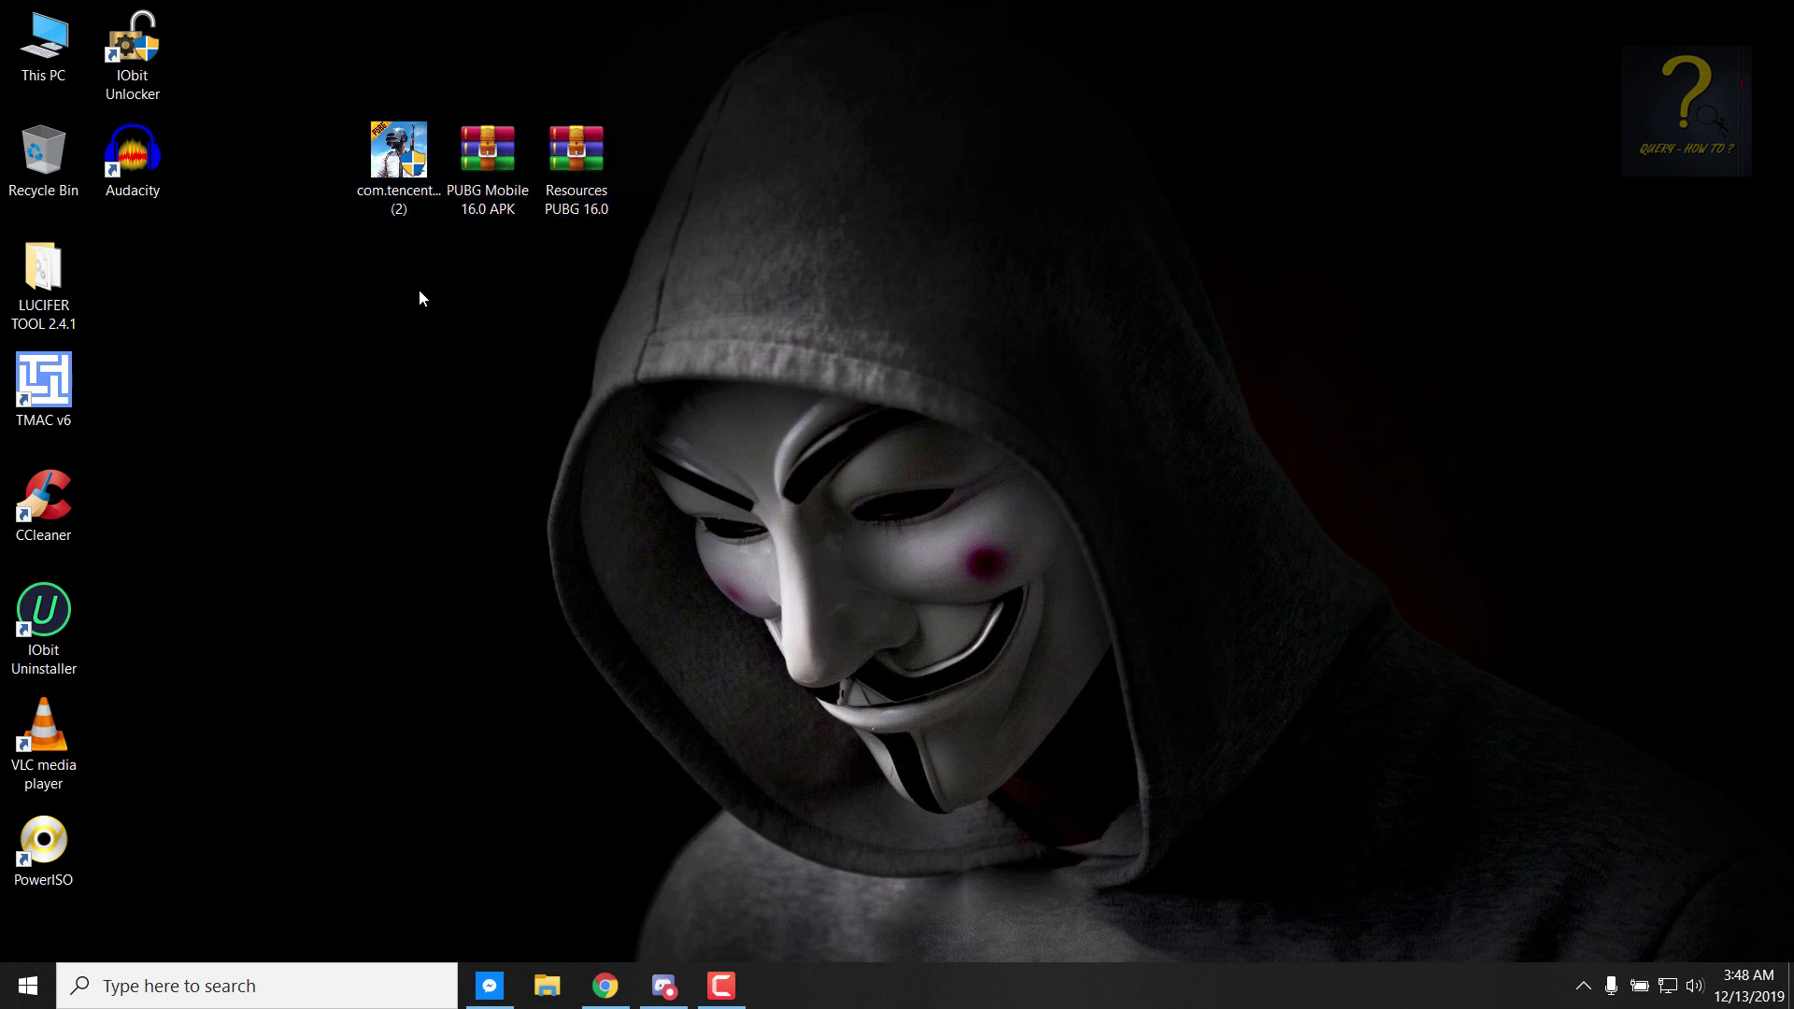
Step: Run the com.tencent installer as administrator and install GameLoop to D:\Program Files\TxGameAssistant, moving the installer window clear of the desktop files
{"action": "right_click", "coordinate": [399, 155]}
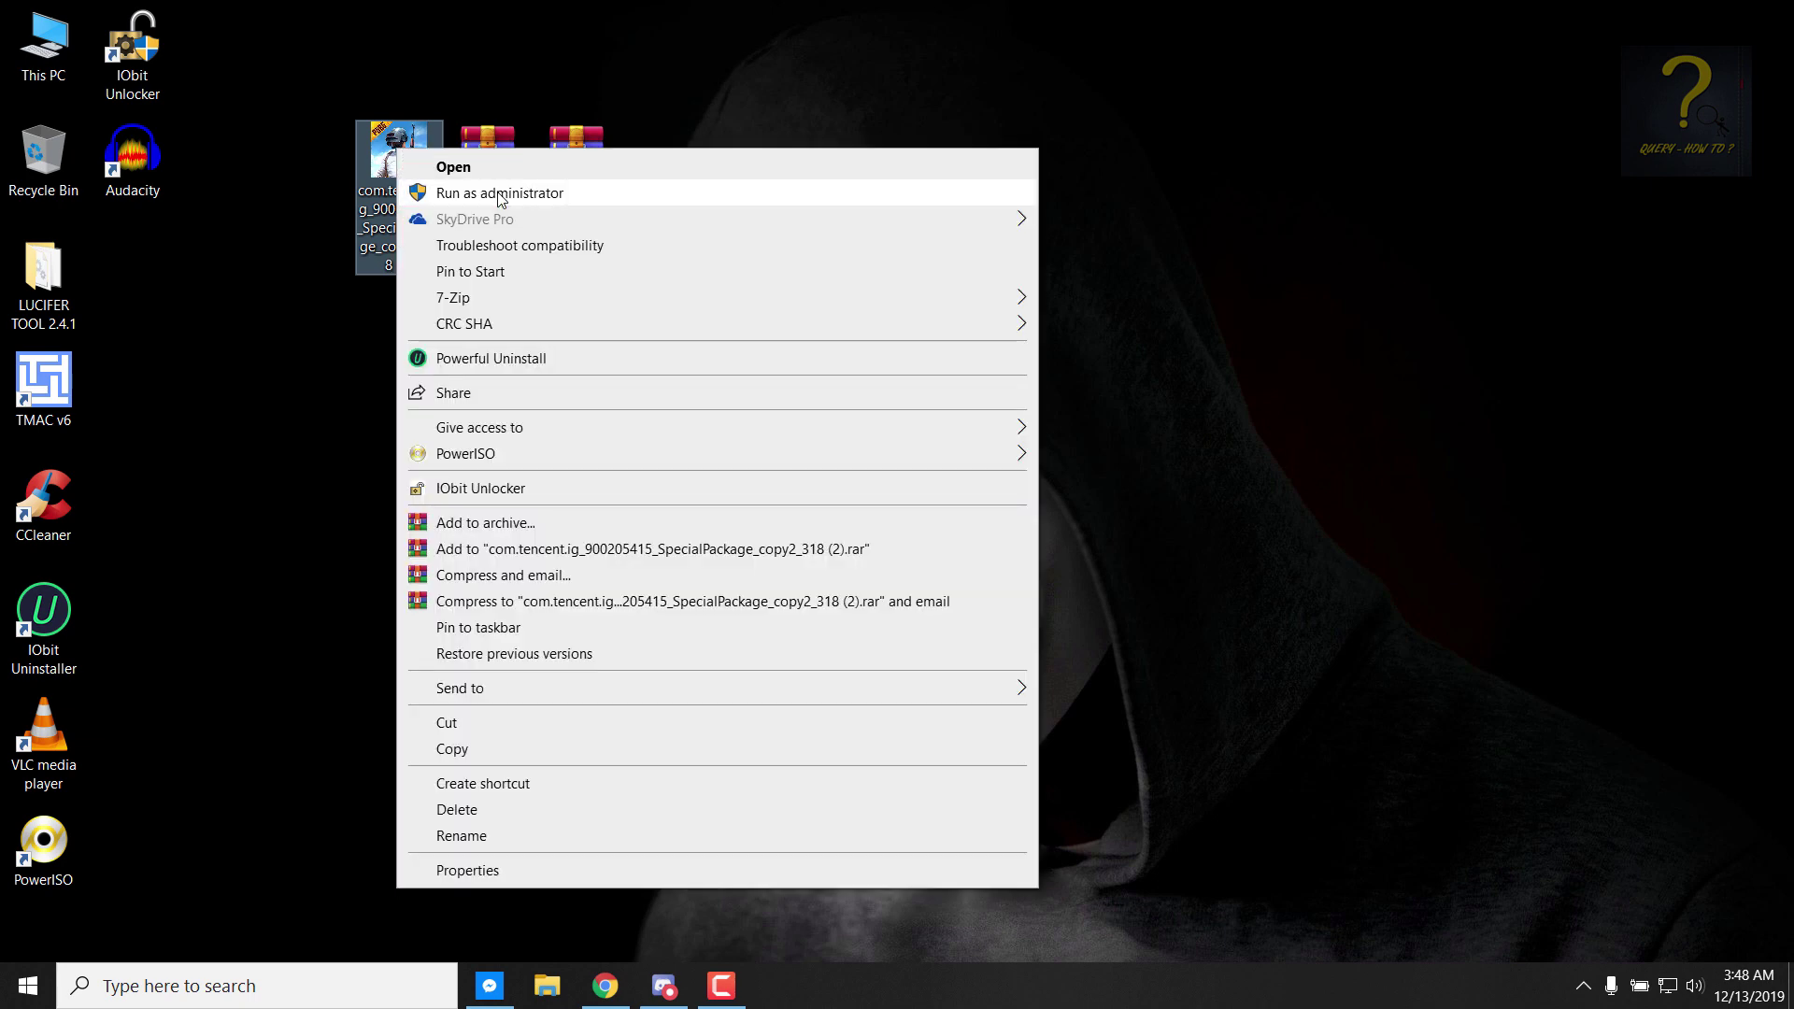
{"action": "left_click", "coordinate": [501, 194]}
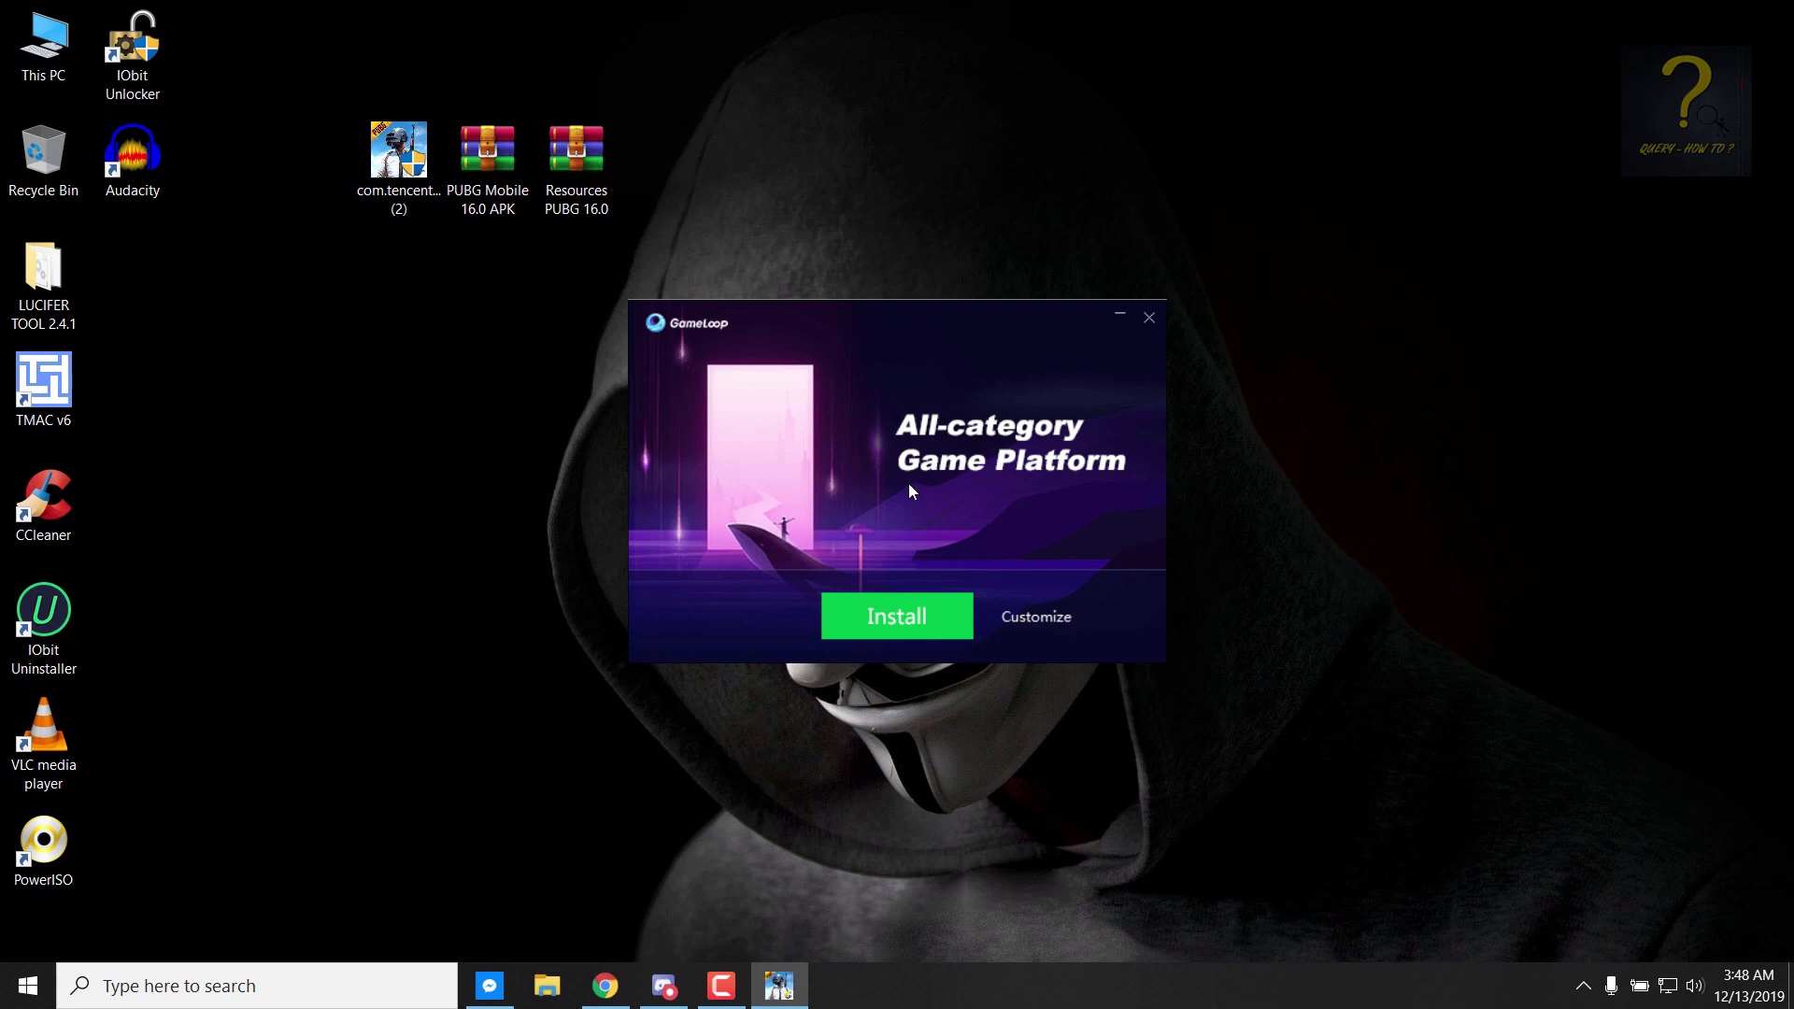
{"action": "left_click", "coordinate": [1037, 617]}
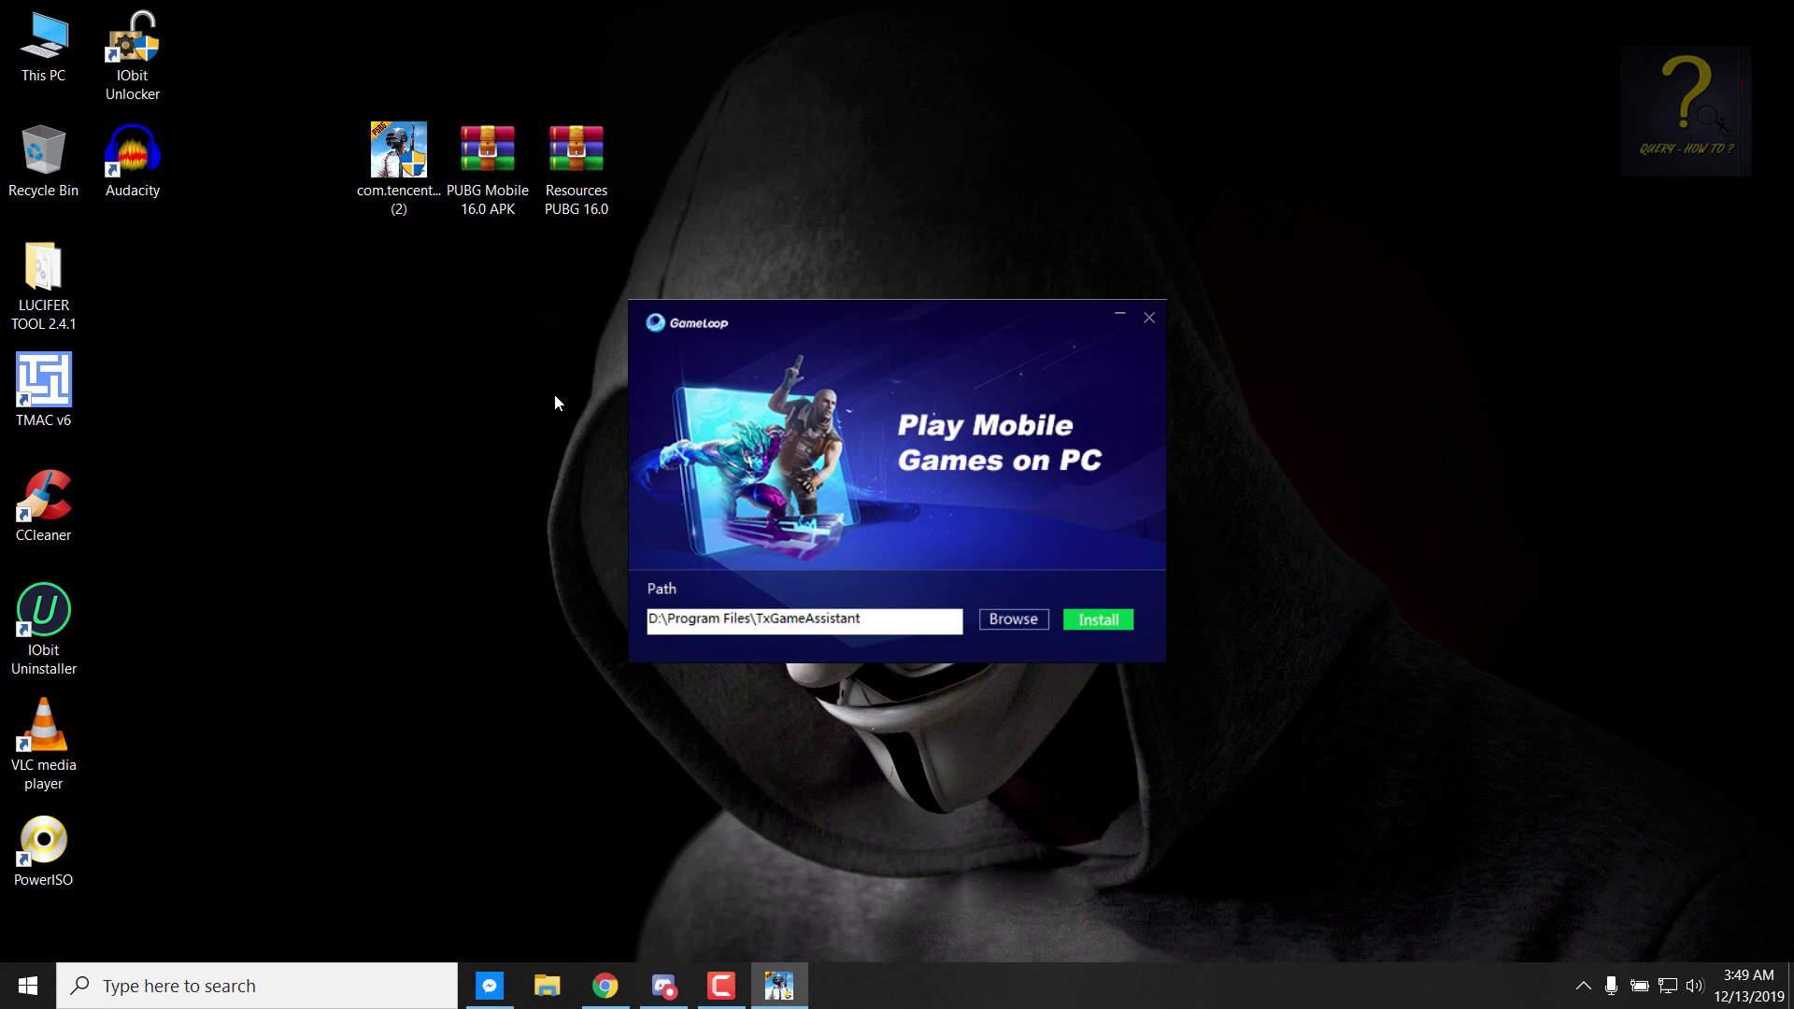
{"action": "double_click", "coordinate": [43, 46]}
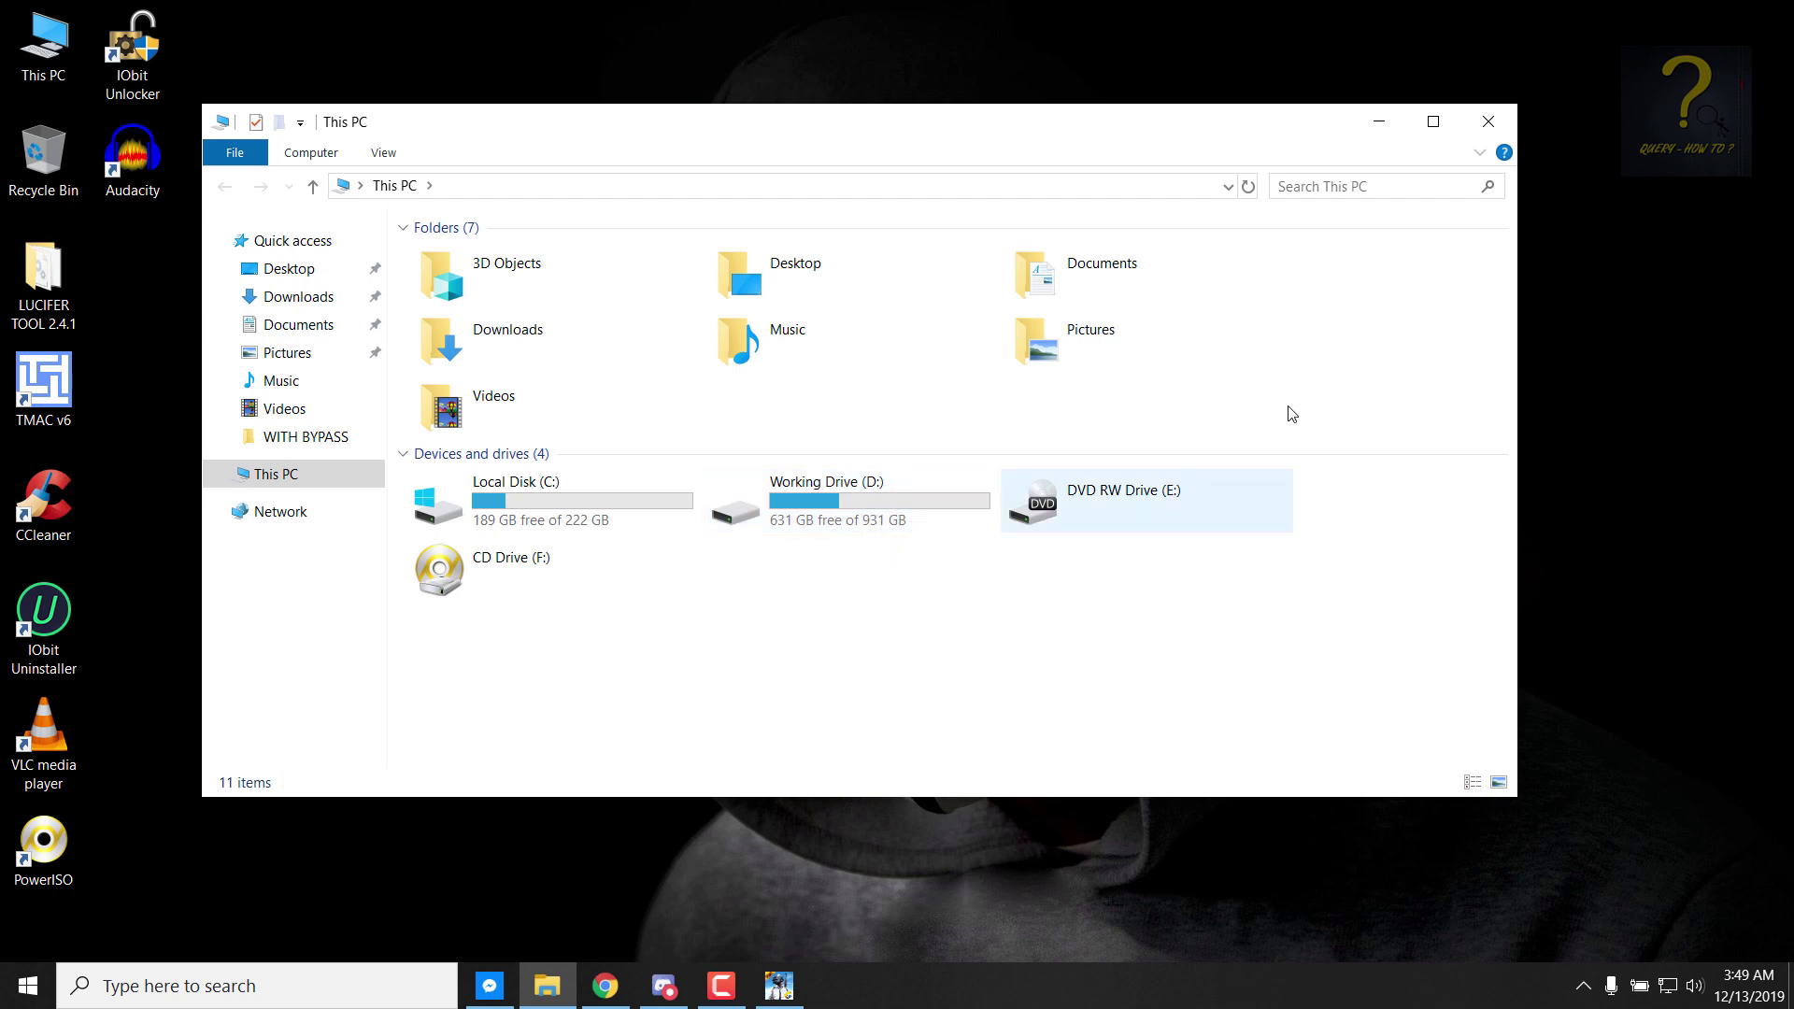
{"action": "left_click", "coordinate": [1489, 121]}
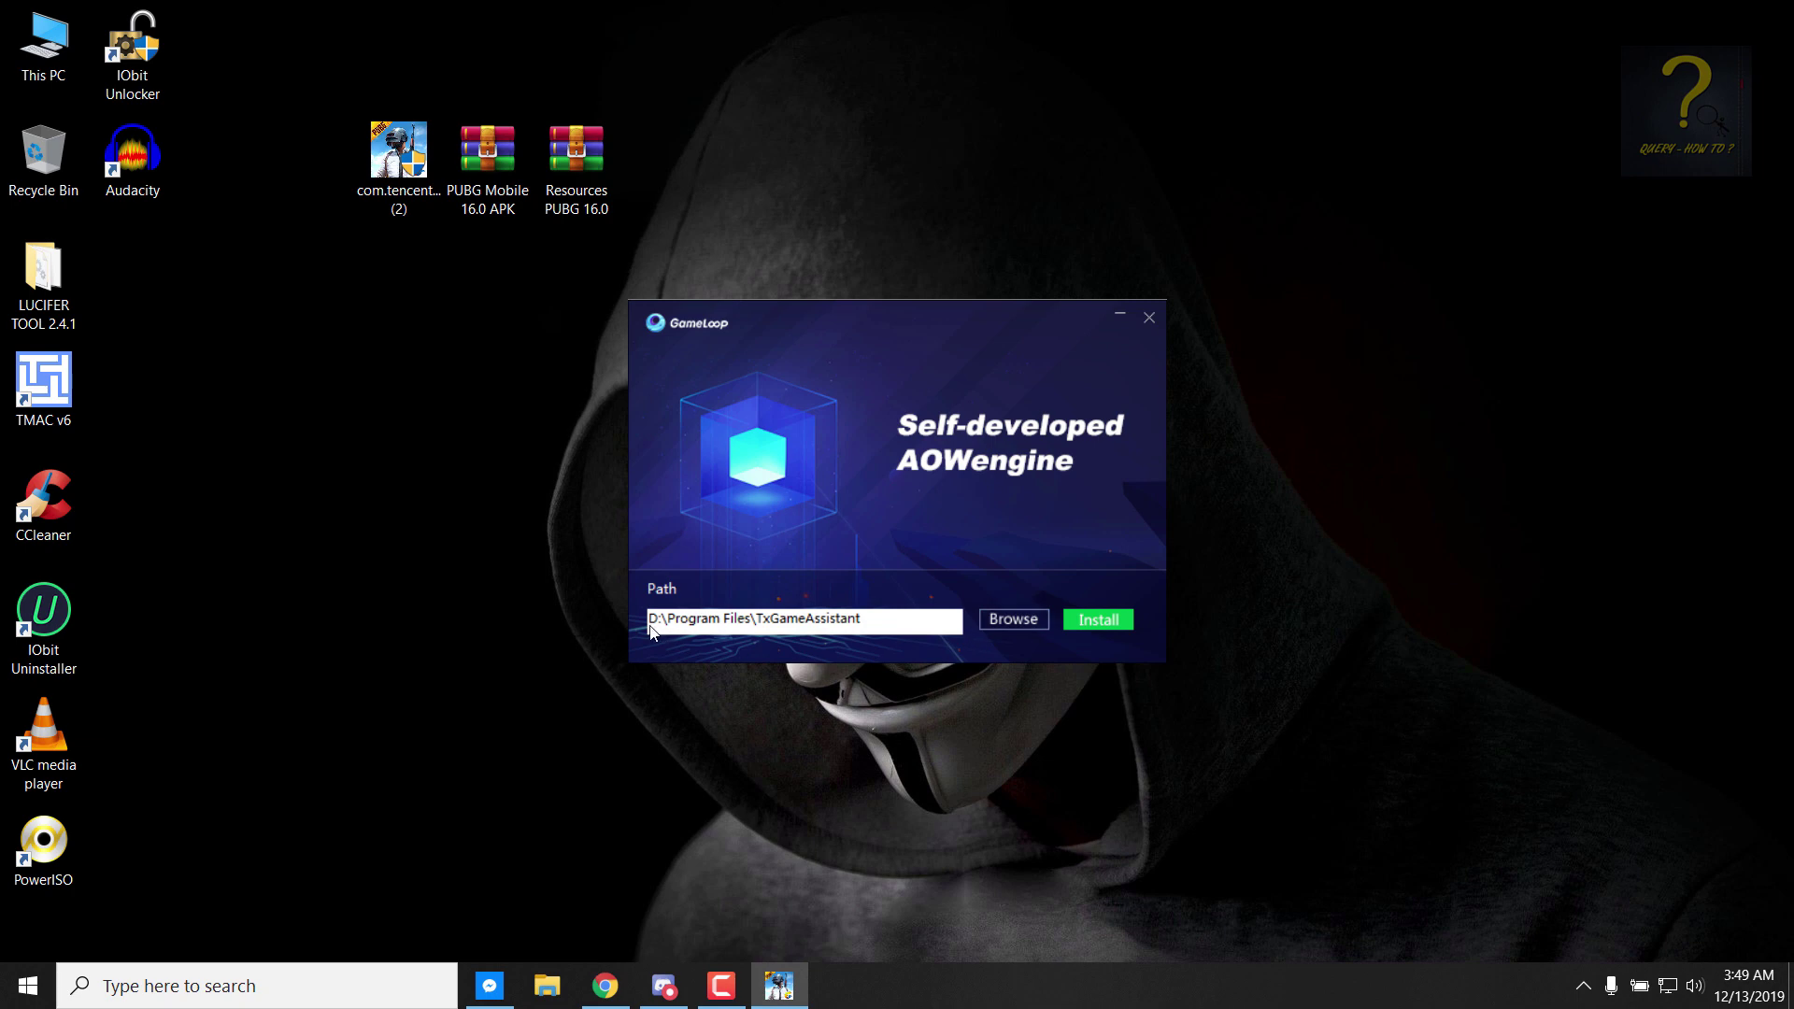
{"action": "left_click", "coordinate": [1108, 622]}
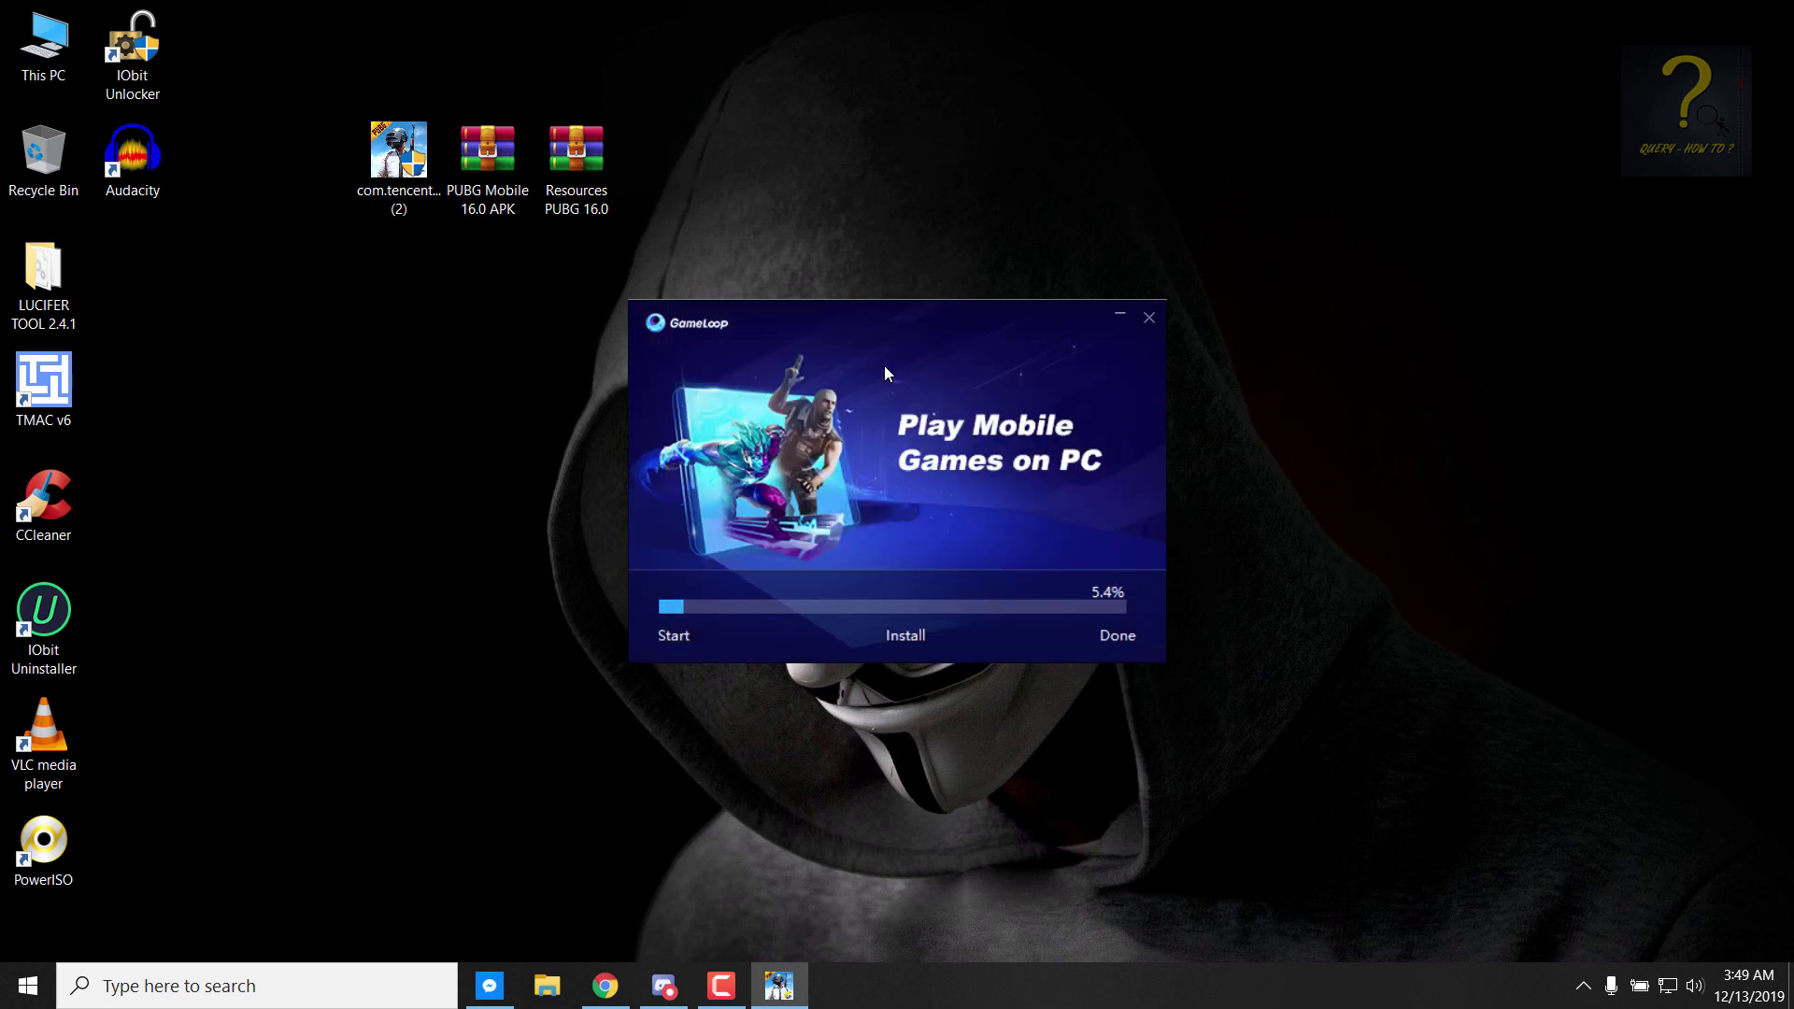
{"action": "left_click_drag", "start_coordinate": [905, 322], "coordinate": [994, 220]}
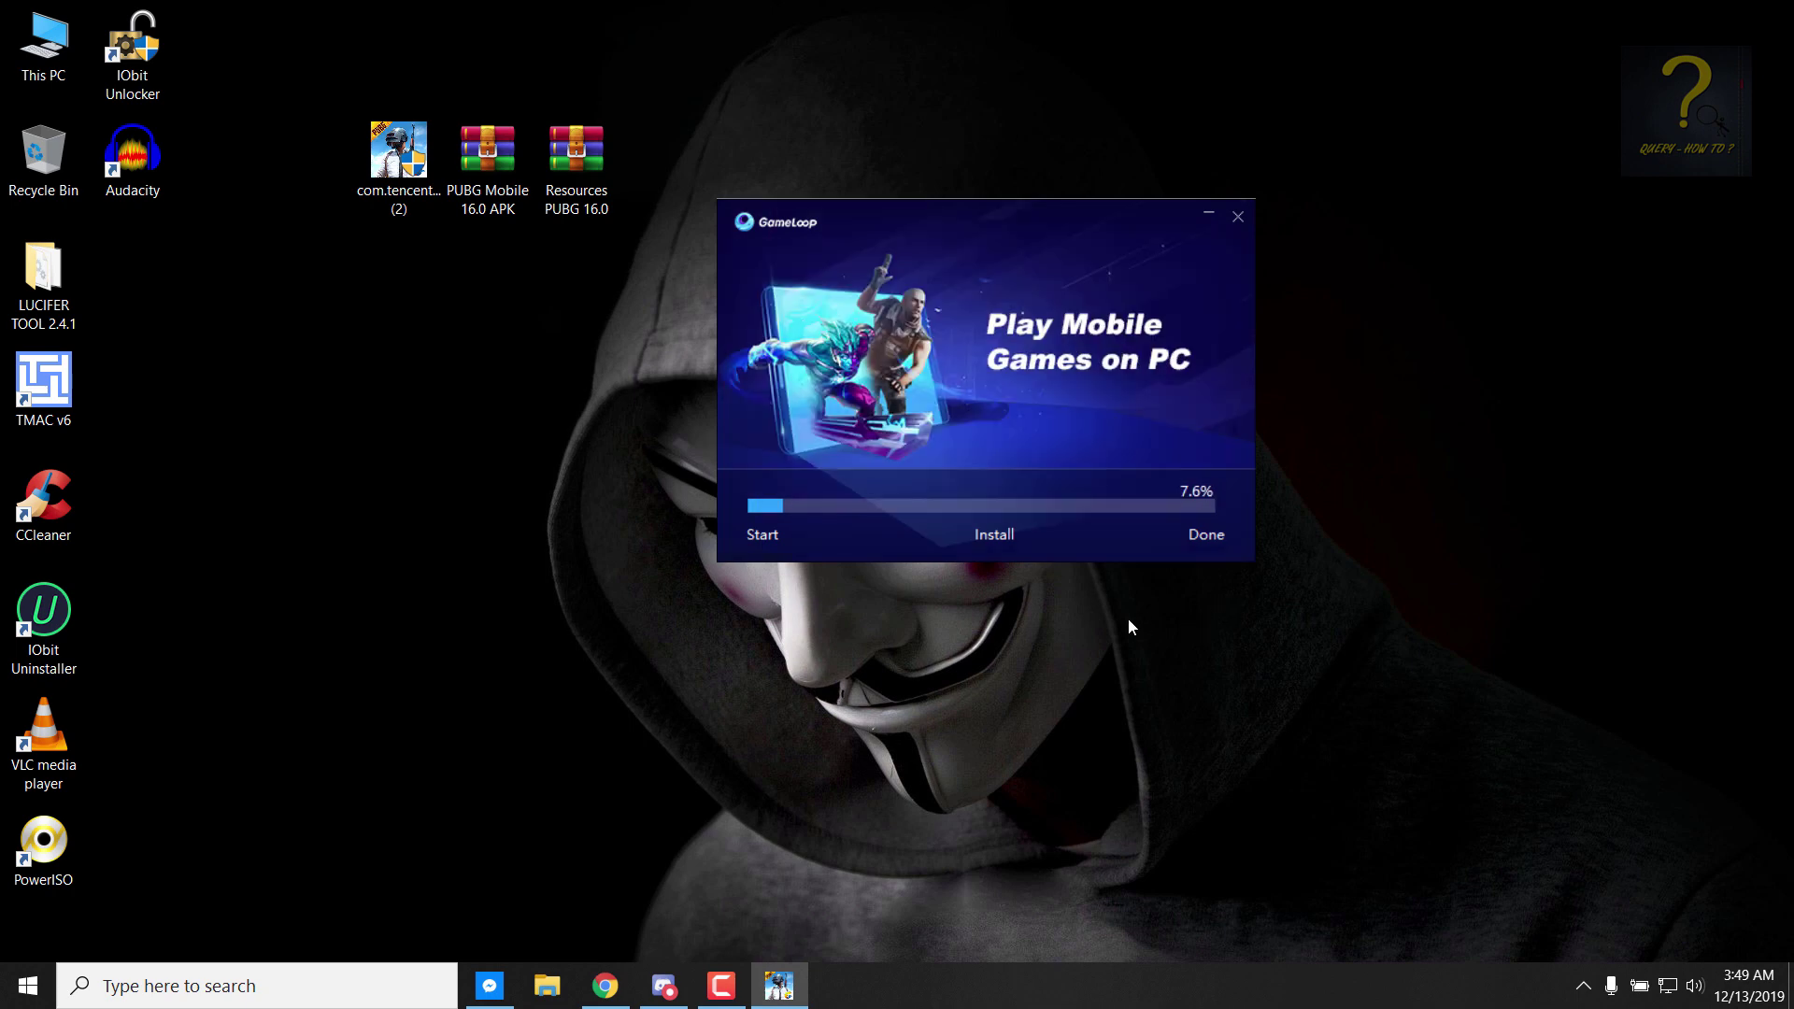
Step: Extract the PUBG Mobile 16.0 APK archive into its own folder and place that folder below the archive on the desktop
{"action": "left_click_drag", "start_coordinate": [478, 71], "coordinate": [633, 235]}
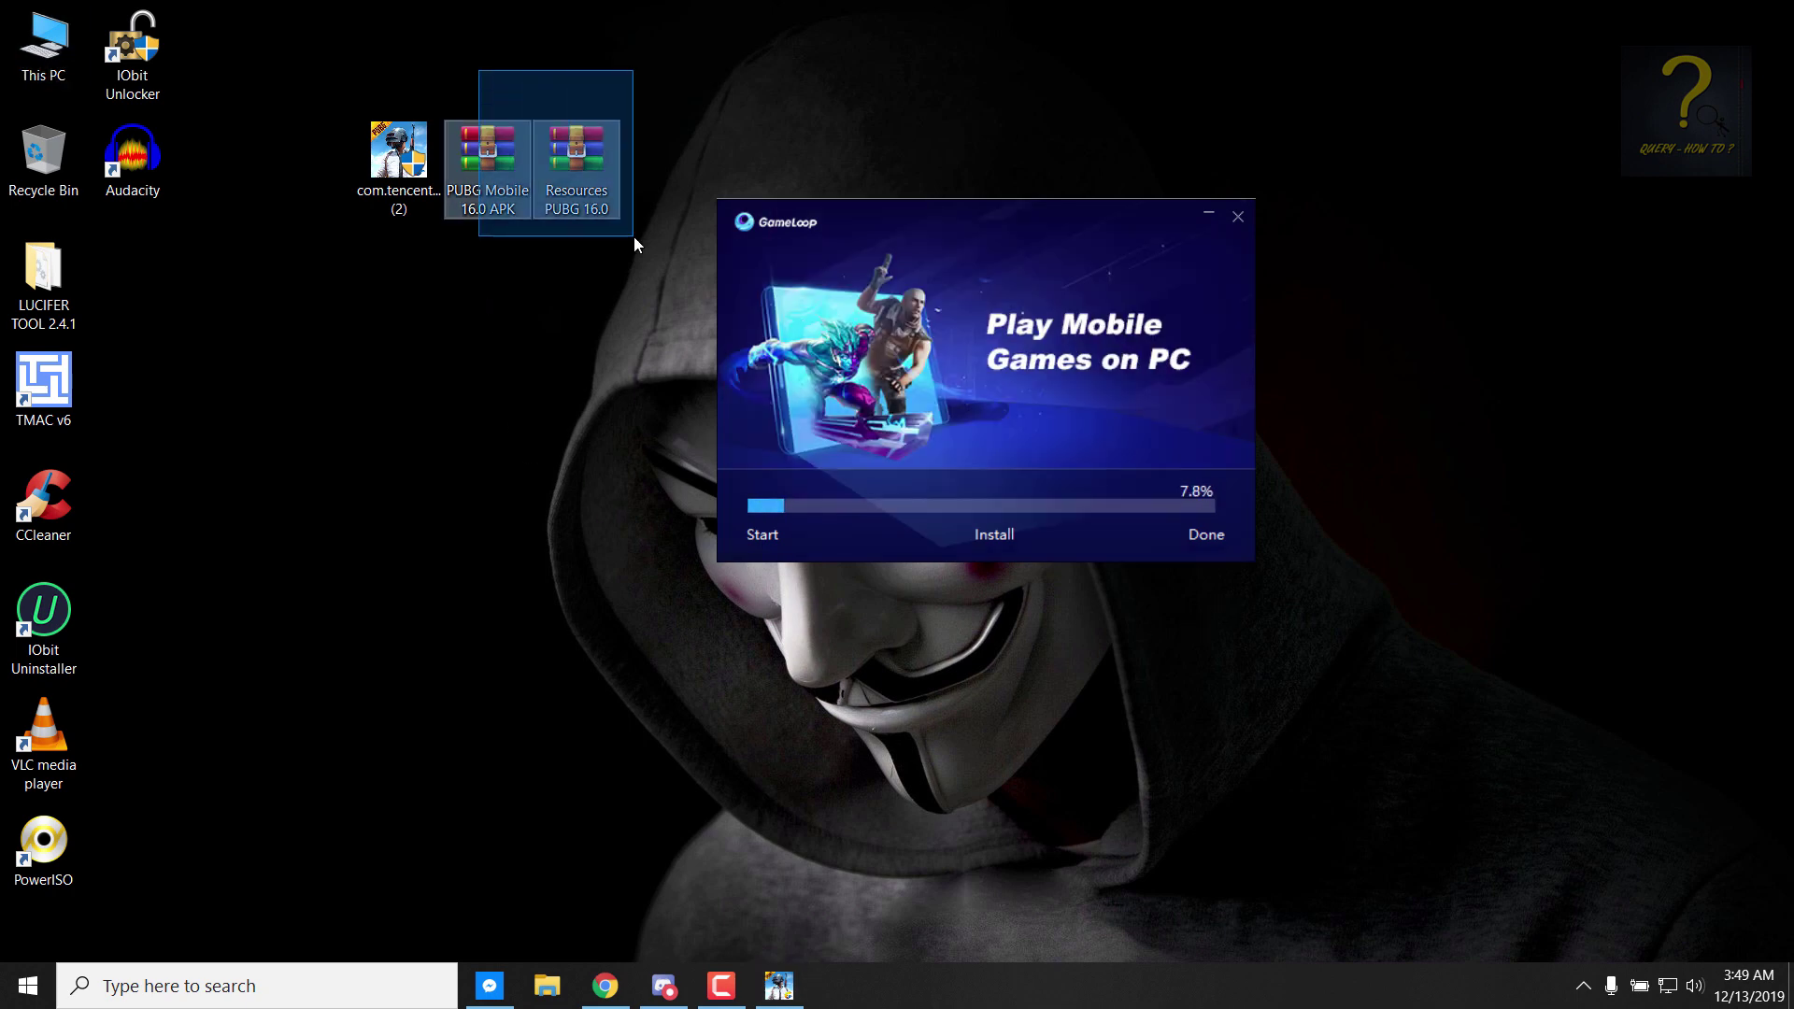
{"action": "left_click", "coordinate": [577, 284]}
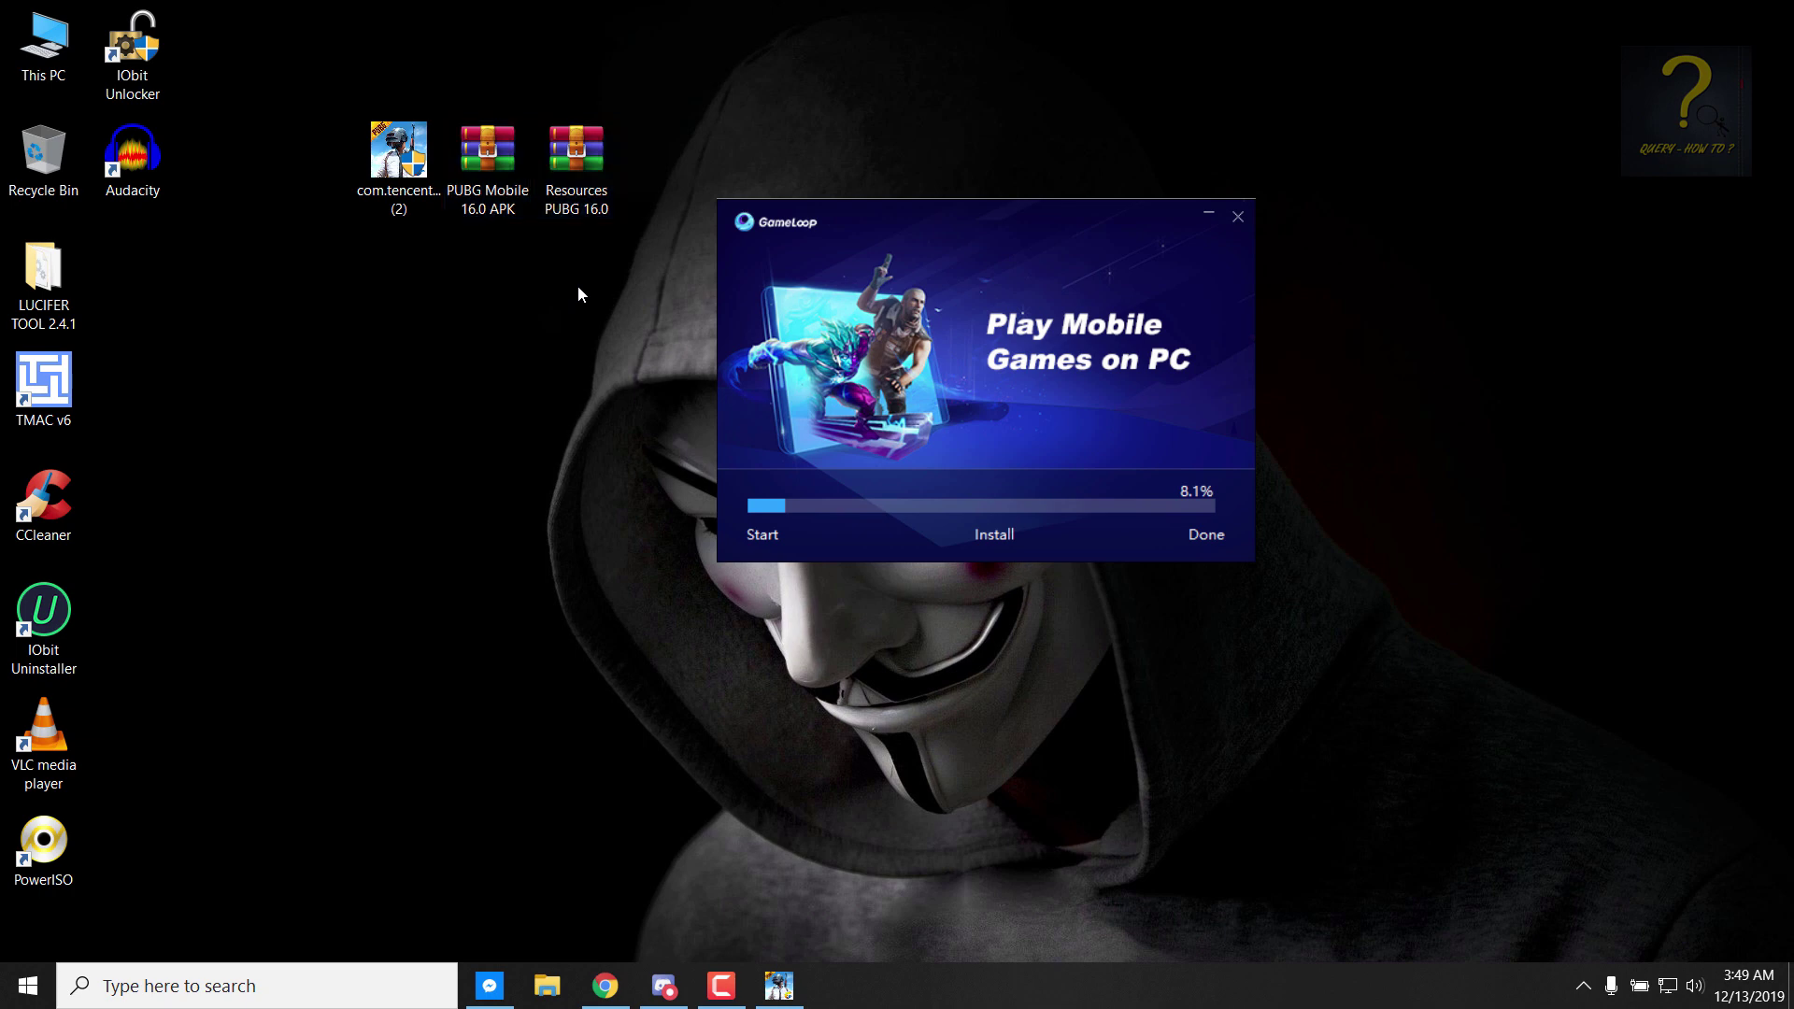
{"action": "right_click", "coordinate": [483, 188]}
{"action": "left_click", "coordinate": [545, 336]}
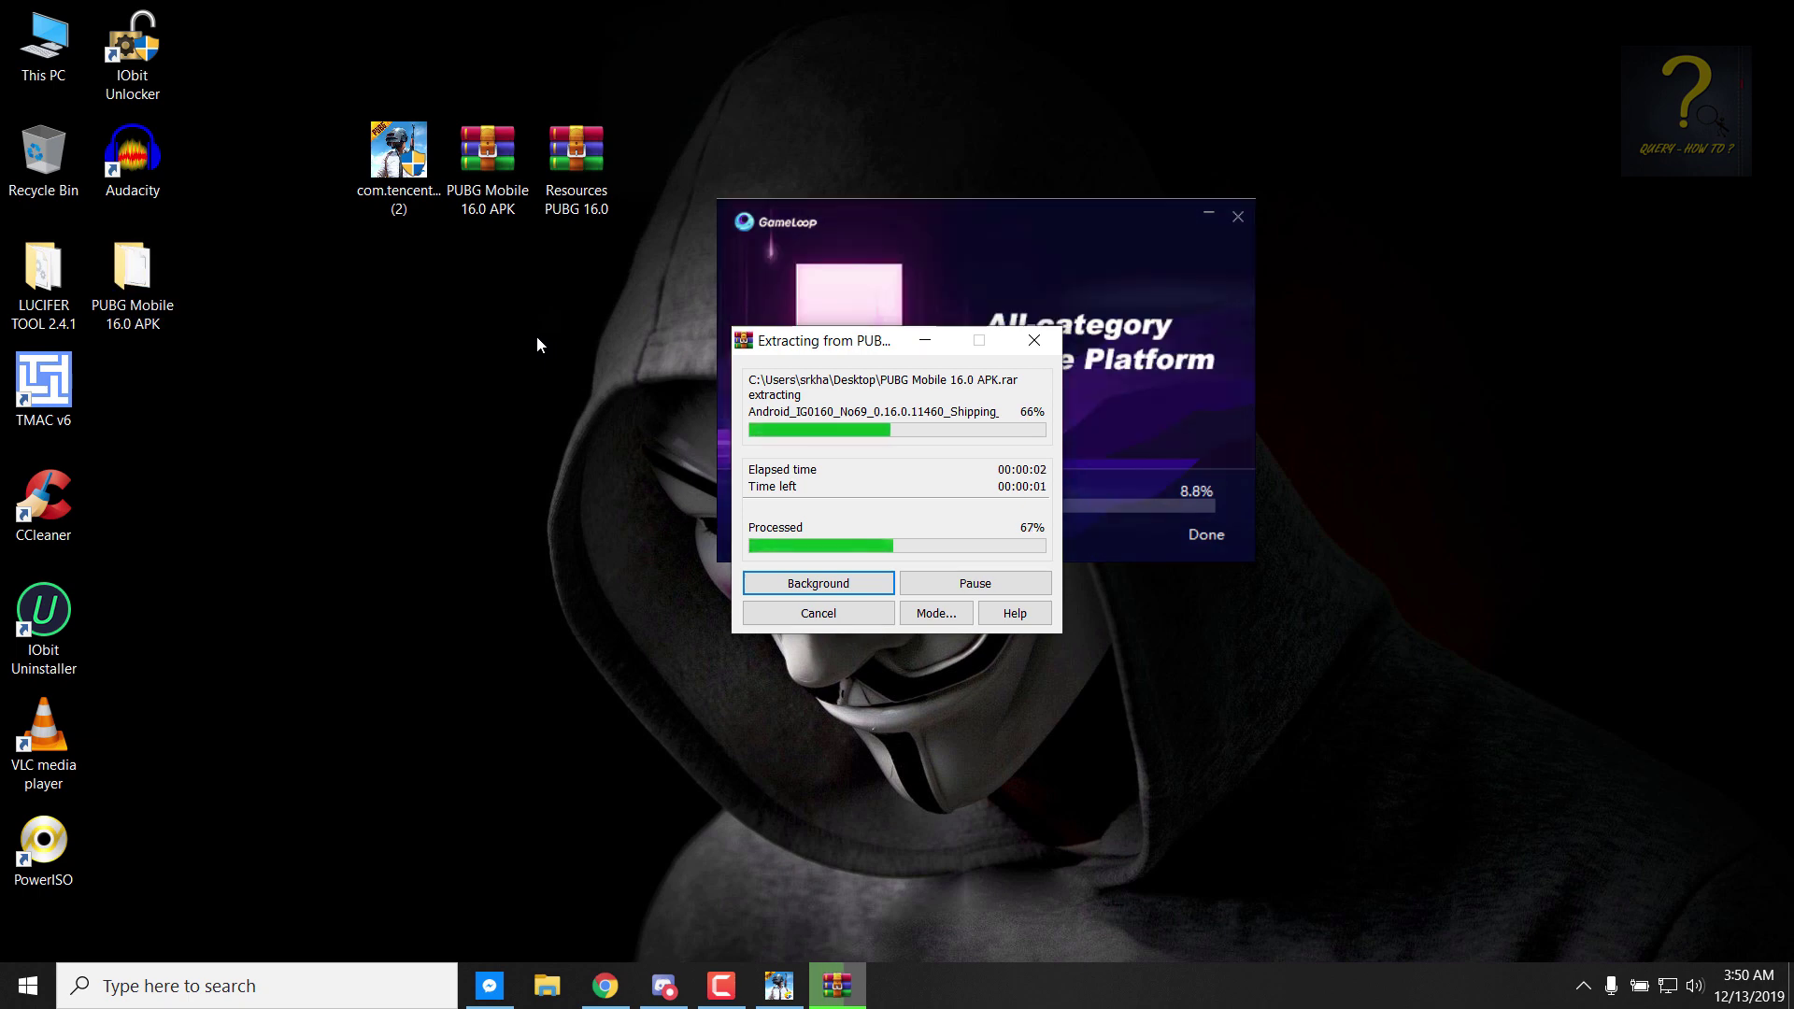
{"action": "left_click_drag", "start_coordinate": [142, 301], "coordinate": [521, 292]}
Step: Extract the Resources PUBG 16.0 archive into its own folder and place that folder below the archive on the desktop
{"action": "right_click", "coordinate": [581, 174]}
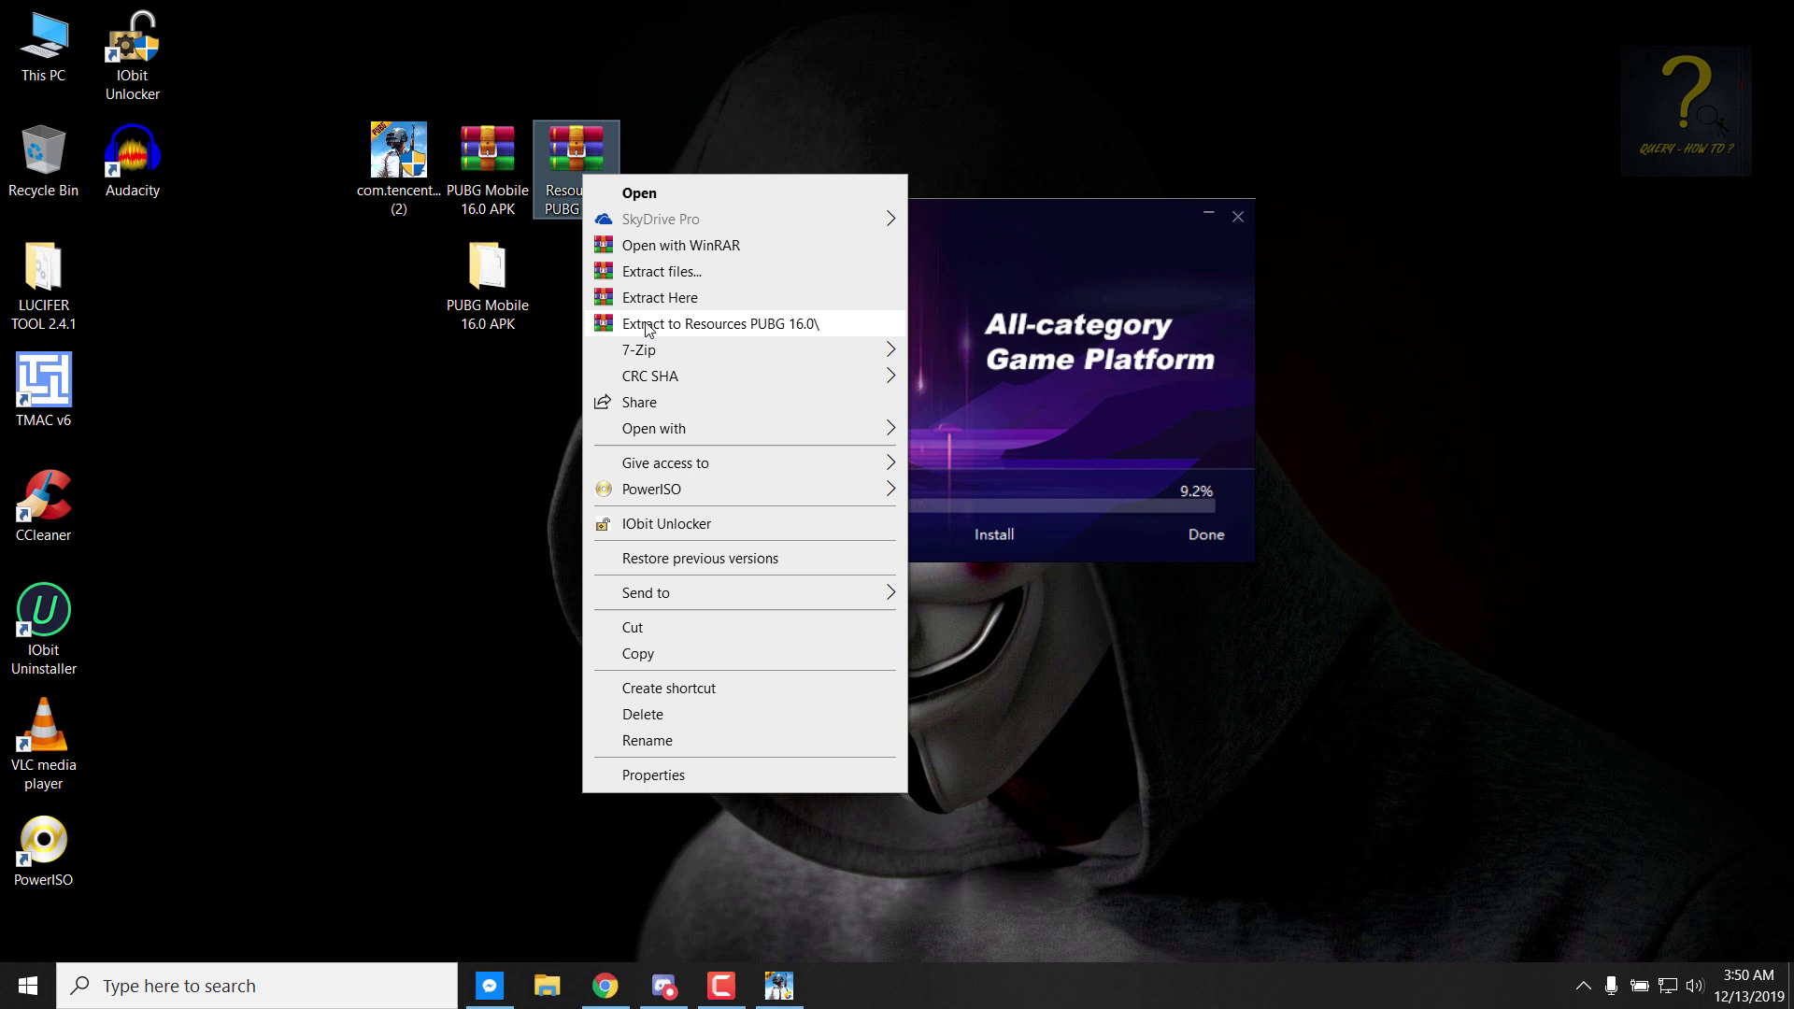
{"action": "left_click", "coordinate": [654, 325]}
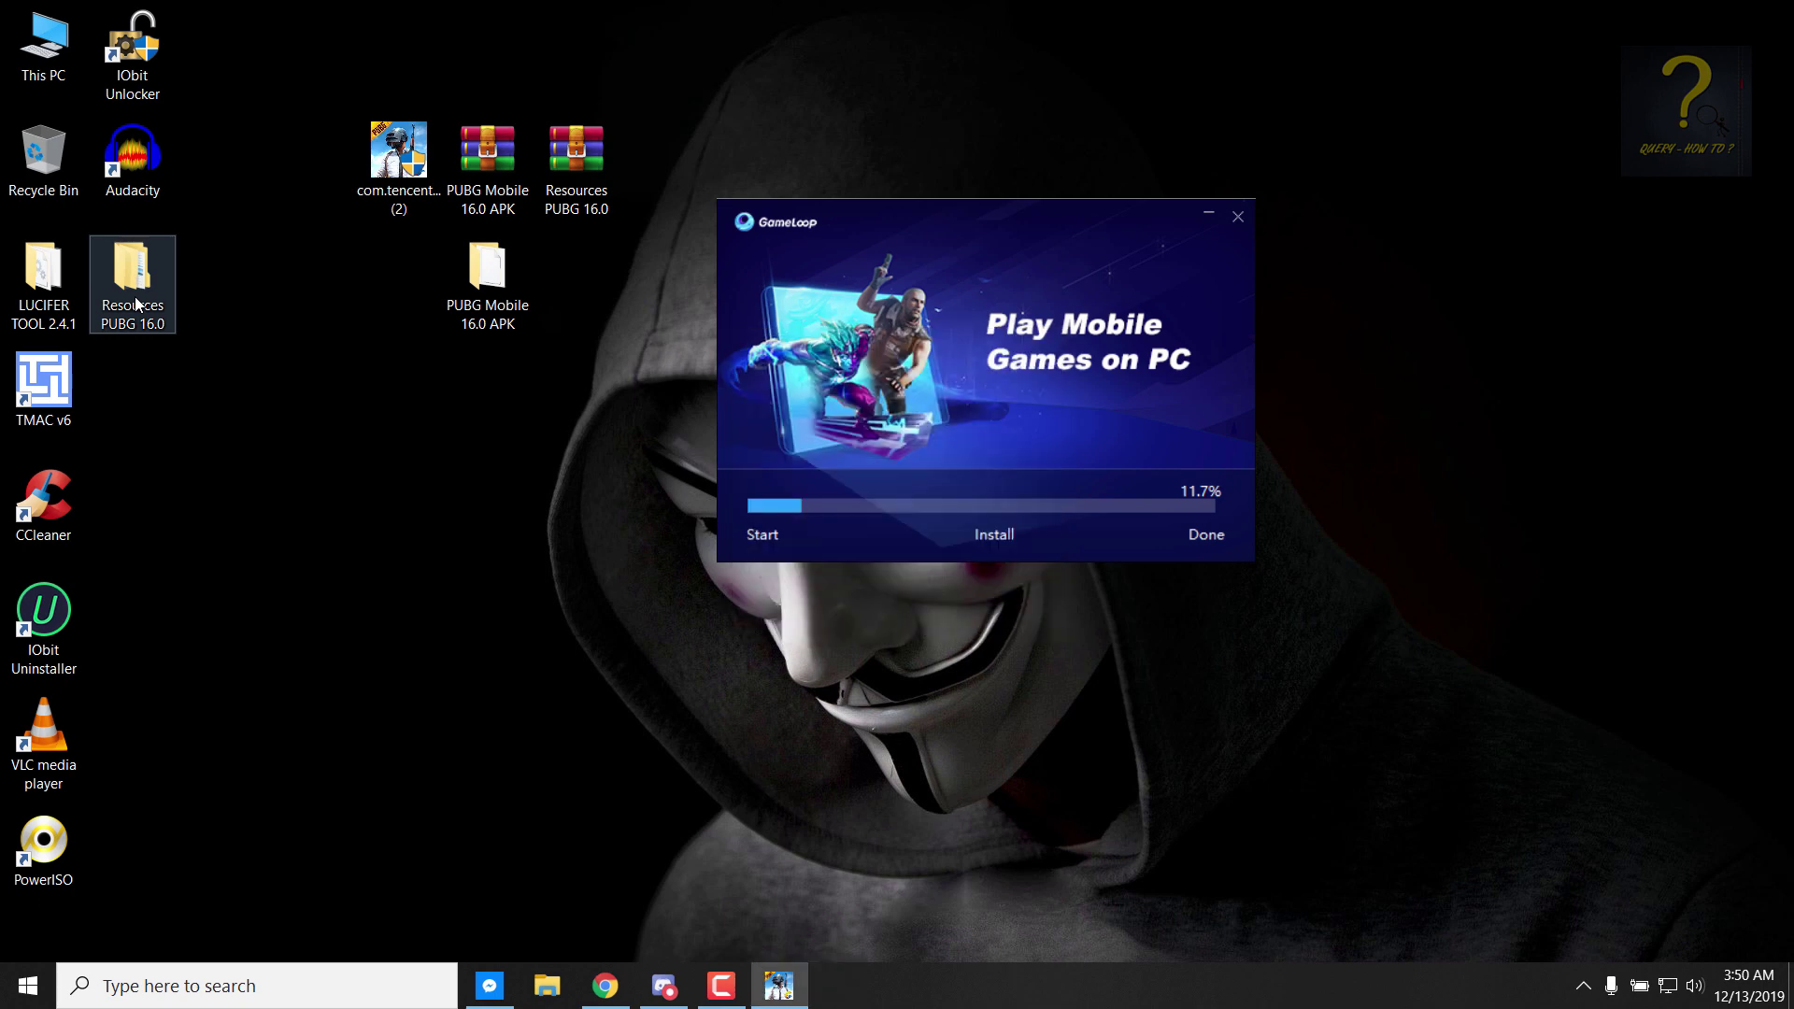
{"action": "left_click_drag", "start_coordinate": [136, 303], "coordinate": [579, 313]}
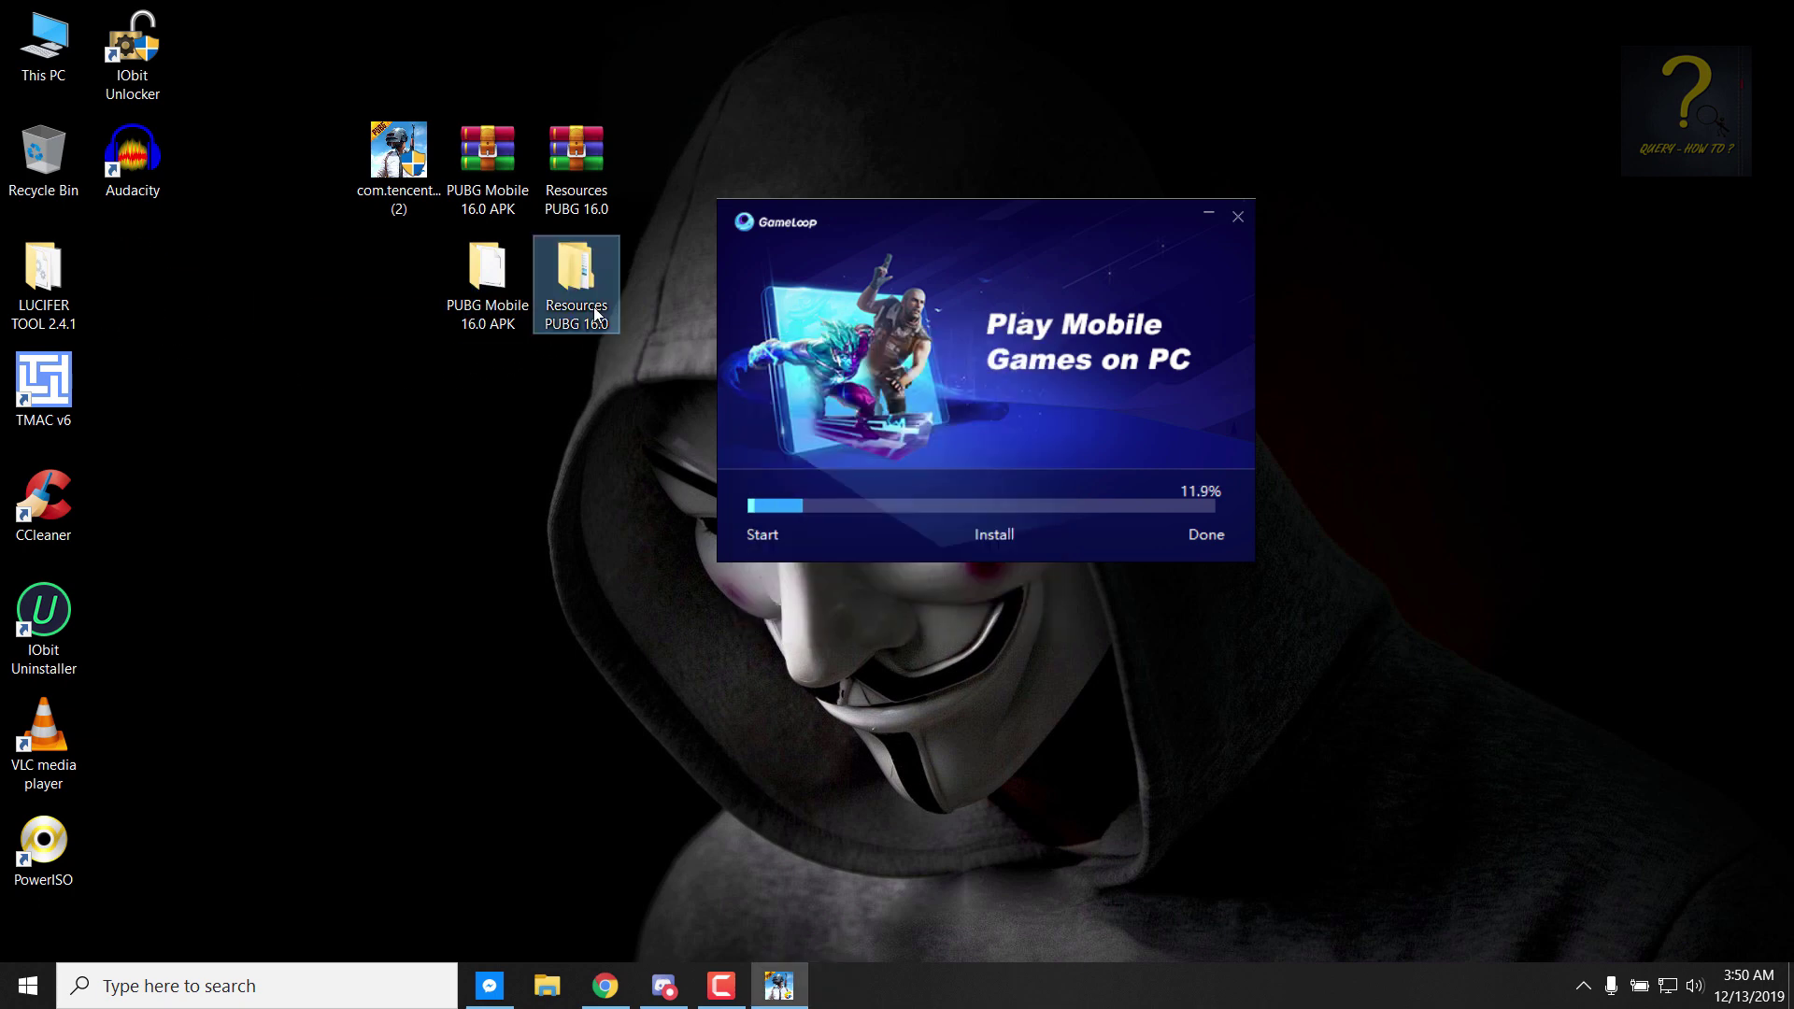
Step: Copy the Android_IG0160 APK file from the extracted PUBG Mobile 16.0 APK folder and minimize the folder window
{"action": "left_click", "coordinate": [492, 294]}
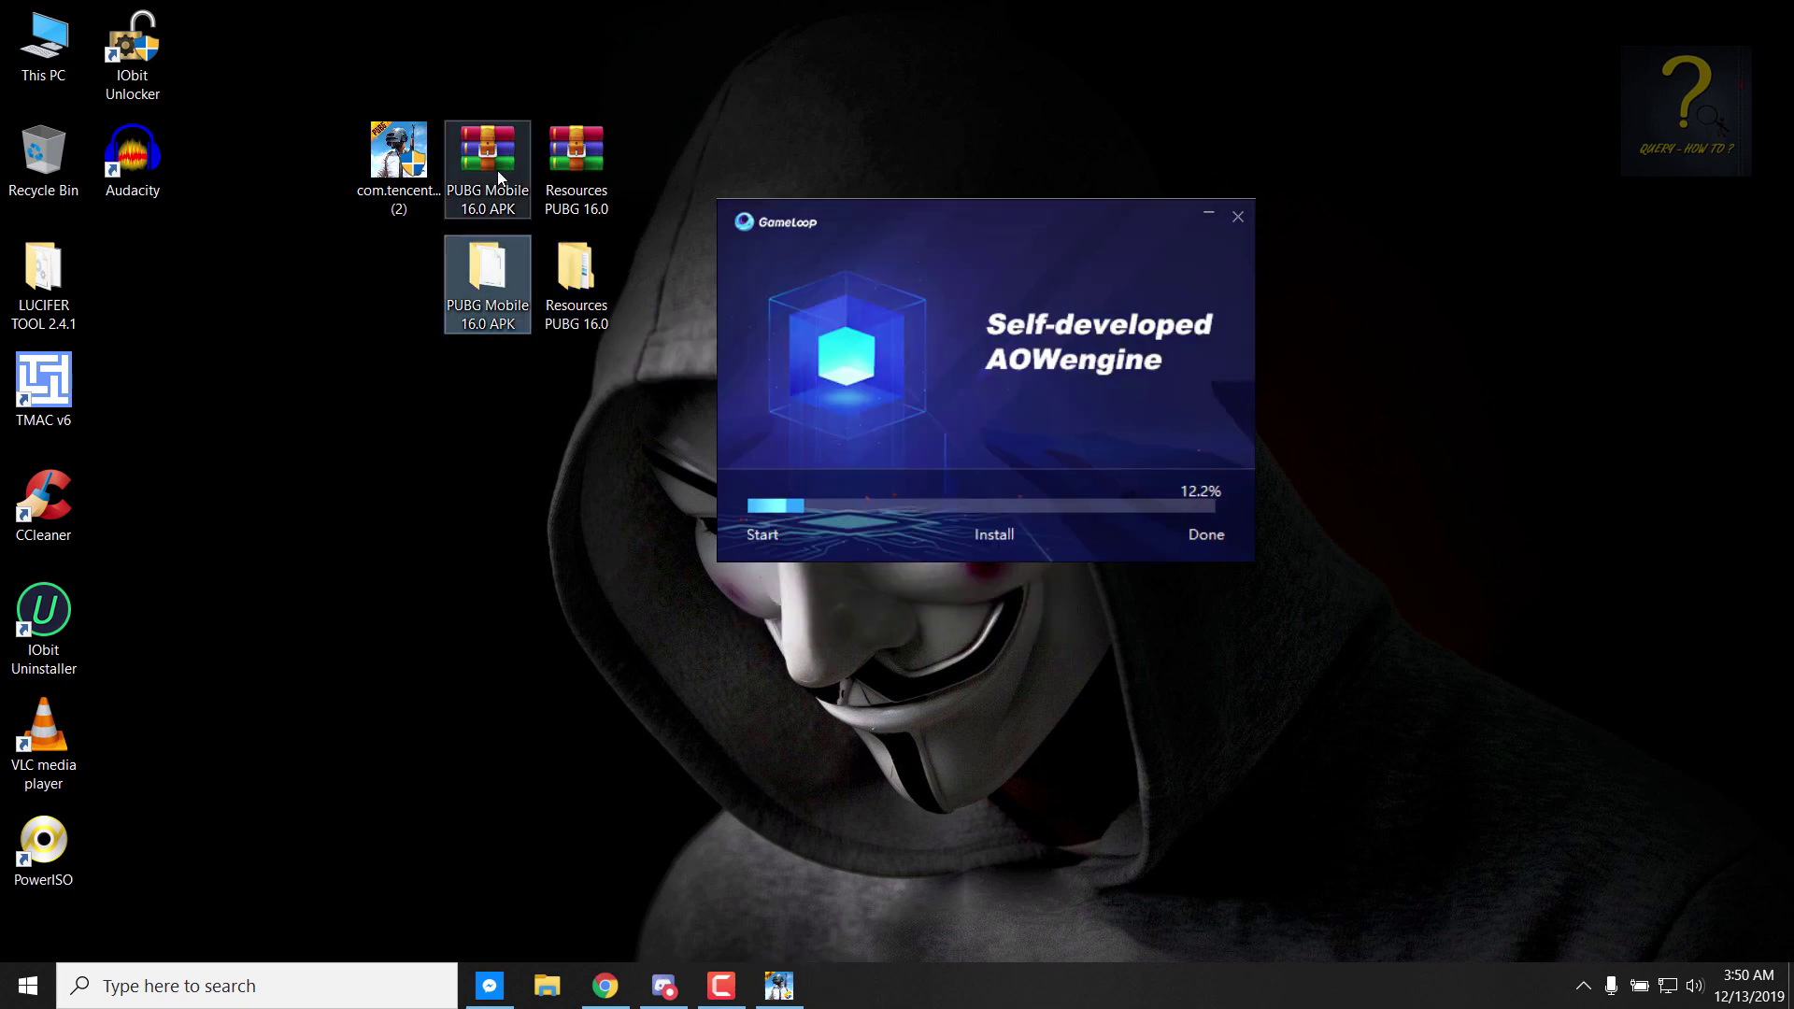
{"action": "double_click", "coordinate": [479, 284]}
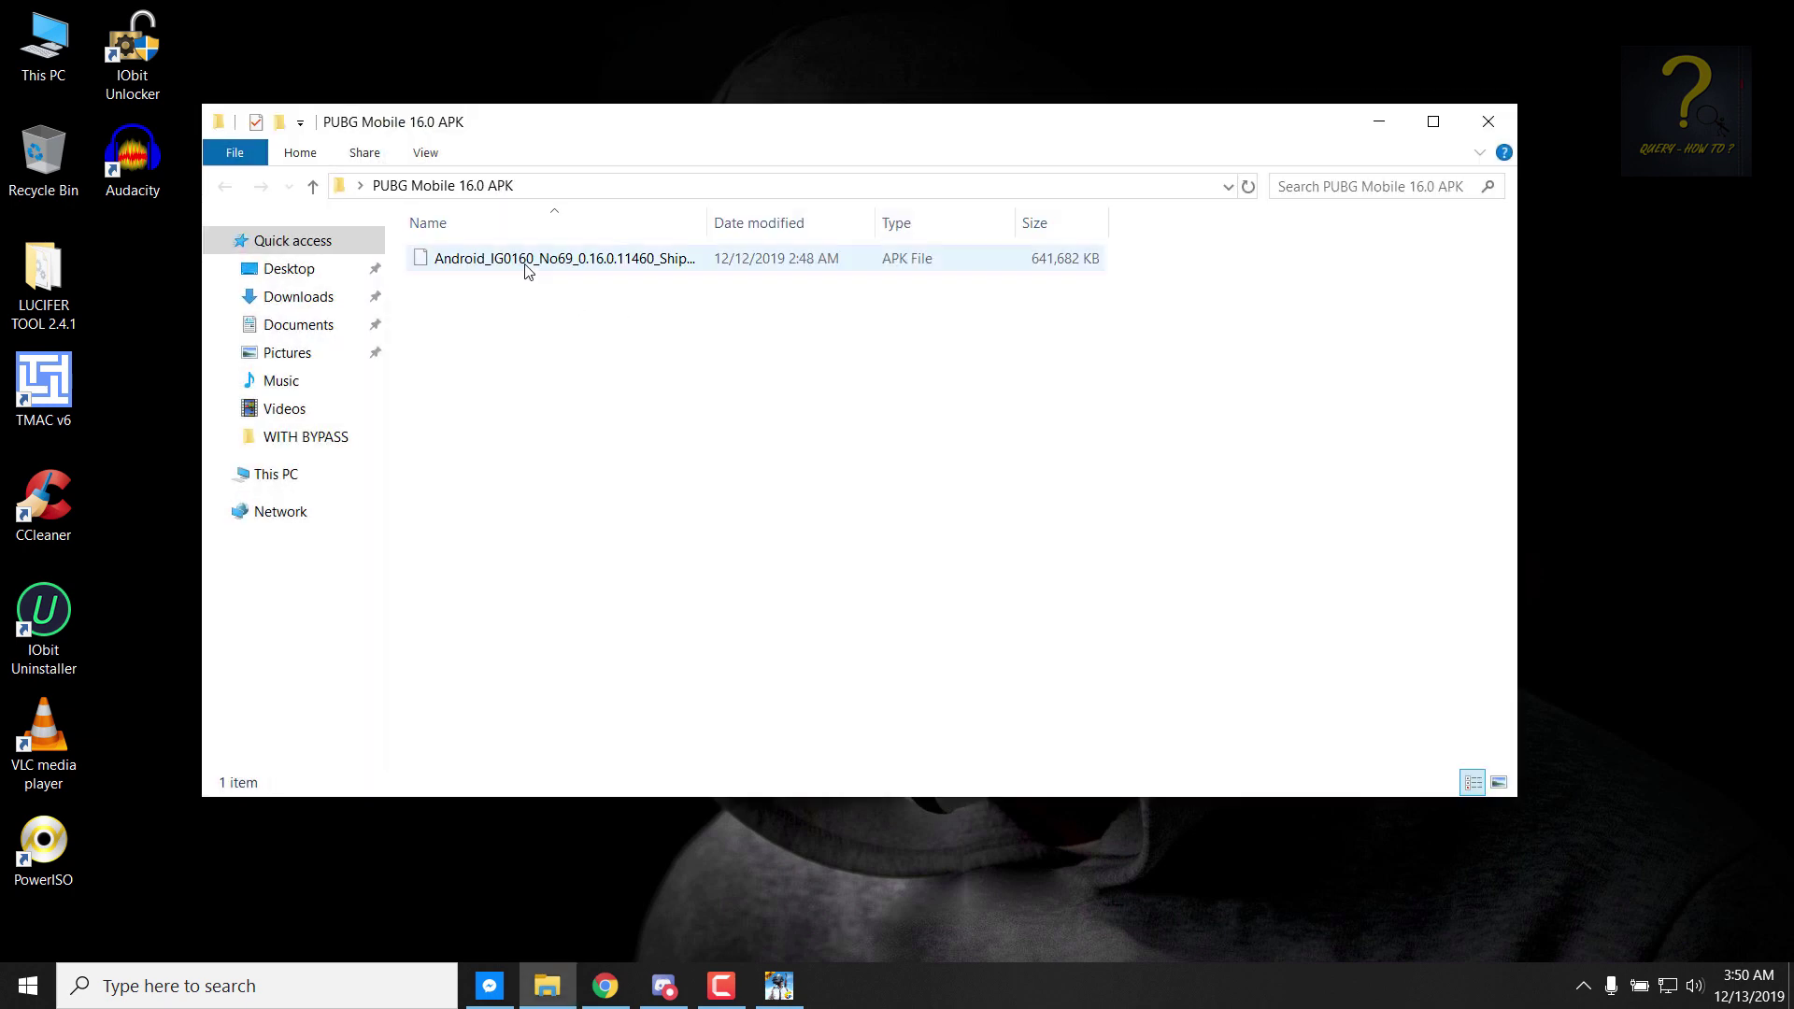
{"action": "left_click", "coordinate": [526, 268]}
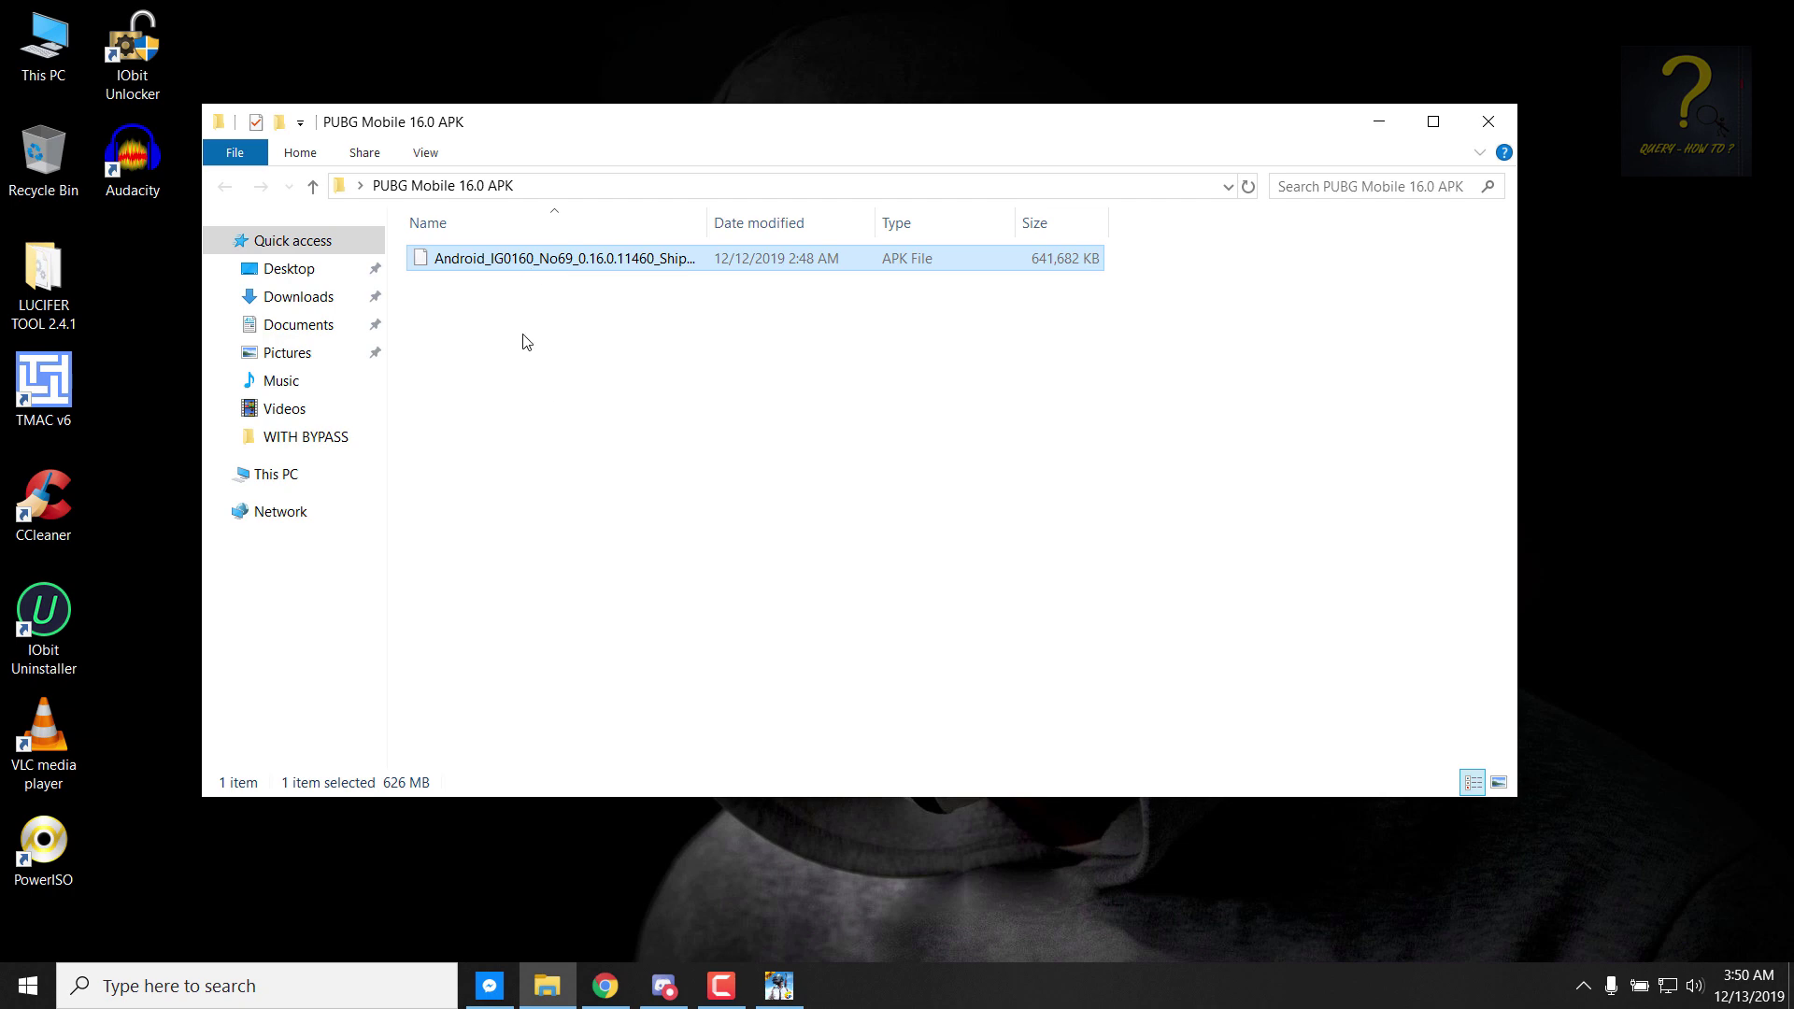
{"action": "right_click", "coordinate": [559, 257]}
{"action": "left_click", "coordinate": [634, 712]}
{"action": "left_click", "coordinate": [1392, 122]}
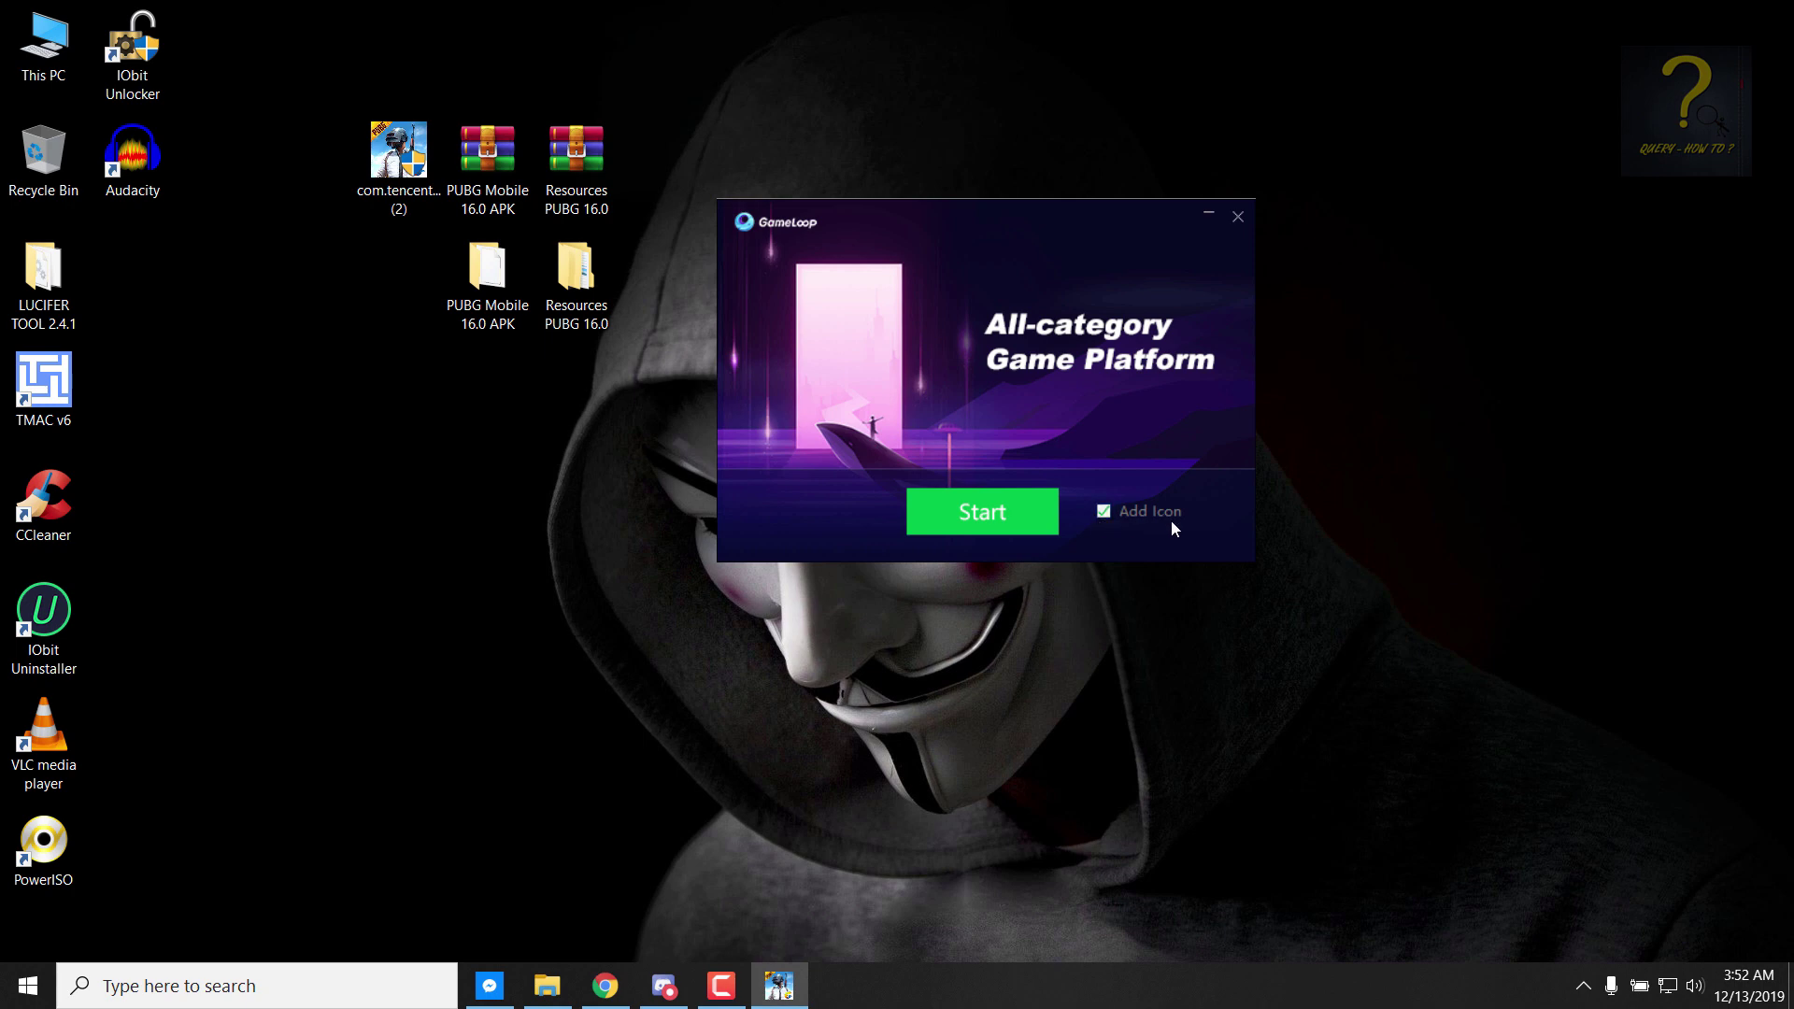
Step: Start GameLoop from the finished installer, dismiss the coin purchase notice, and move its window clear of the desktop folders
{"action": "left_click", "coordinate": [979, 518]}
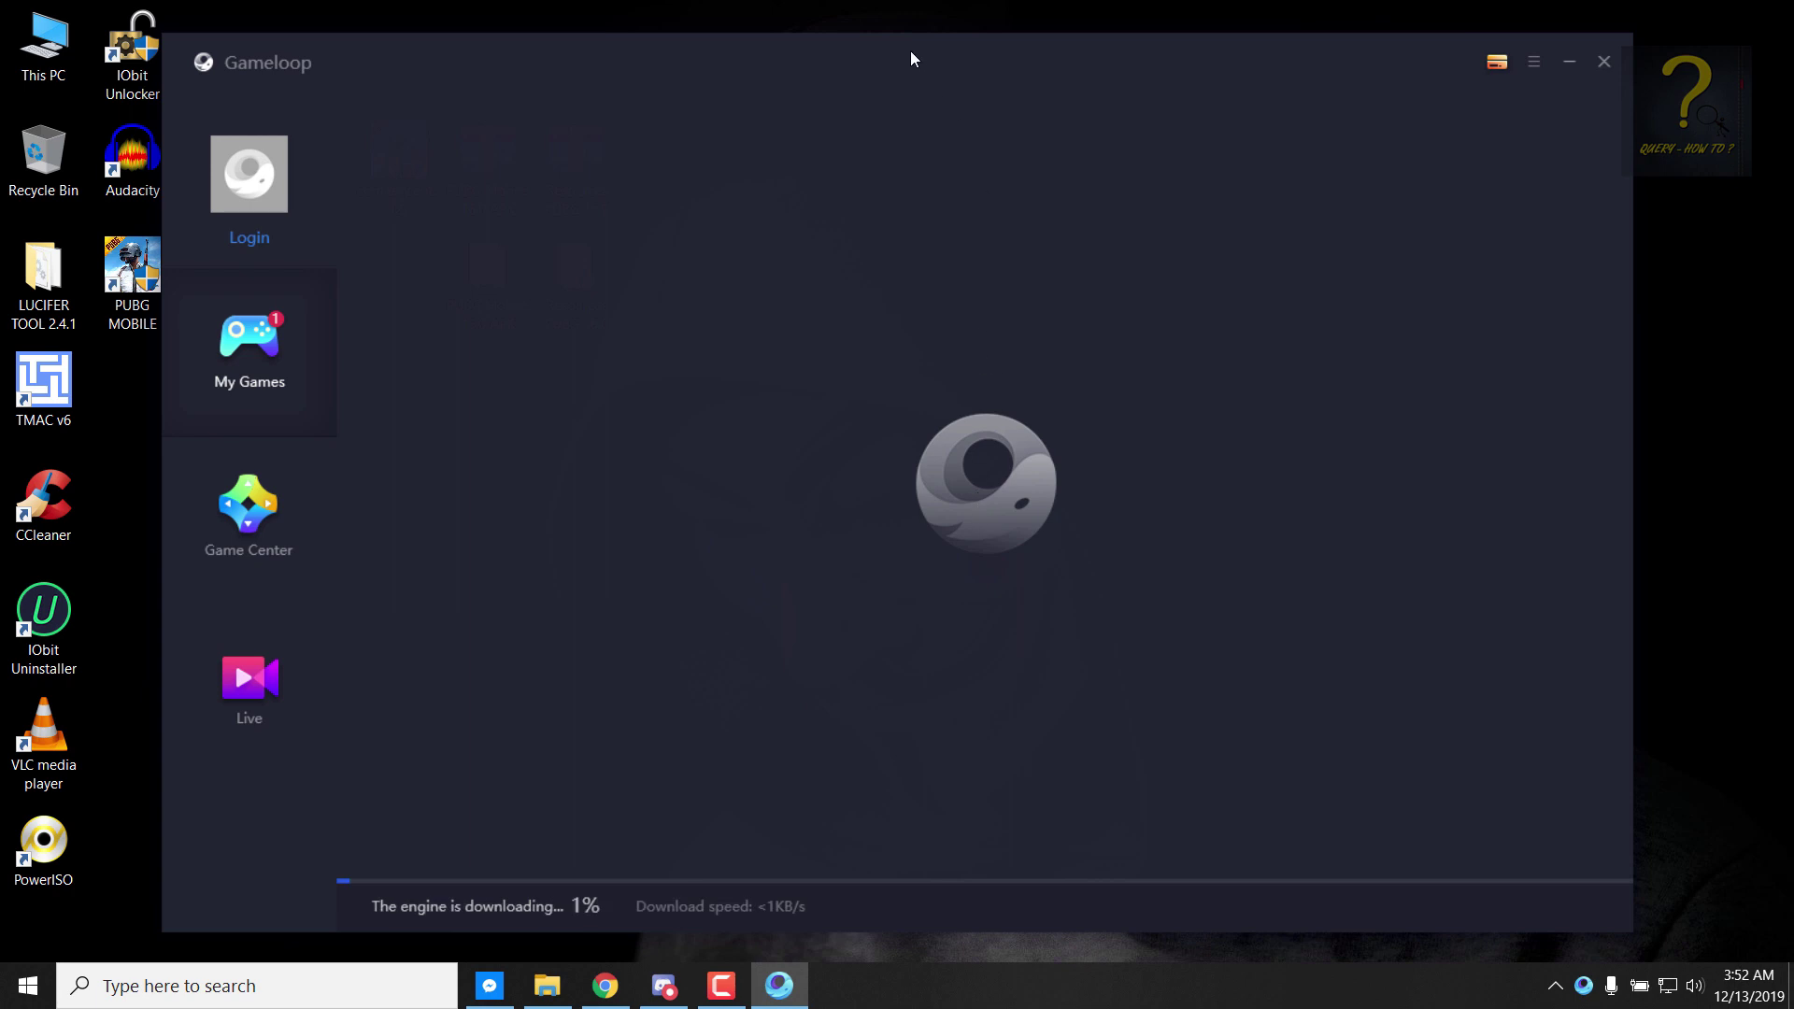
{"action": "left_click_drag", "start_coordinate": [913, 56], "coordinate": [1012, 52]}
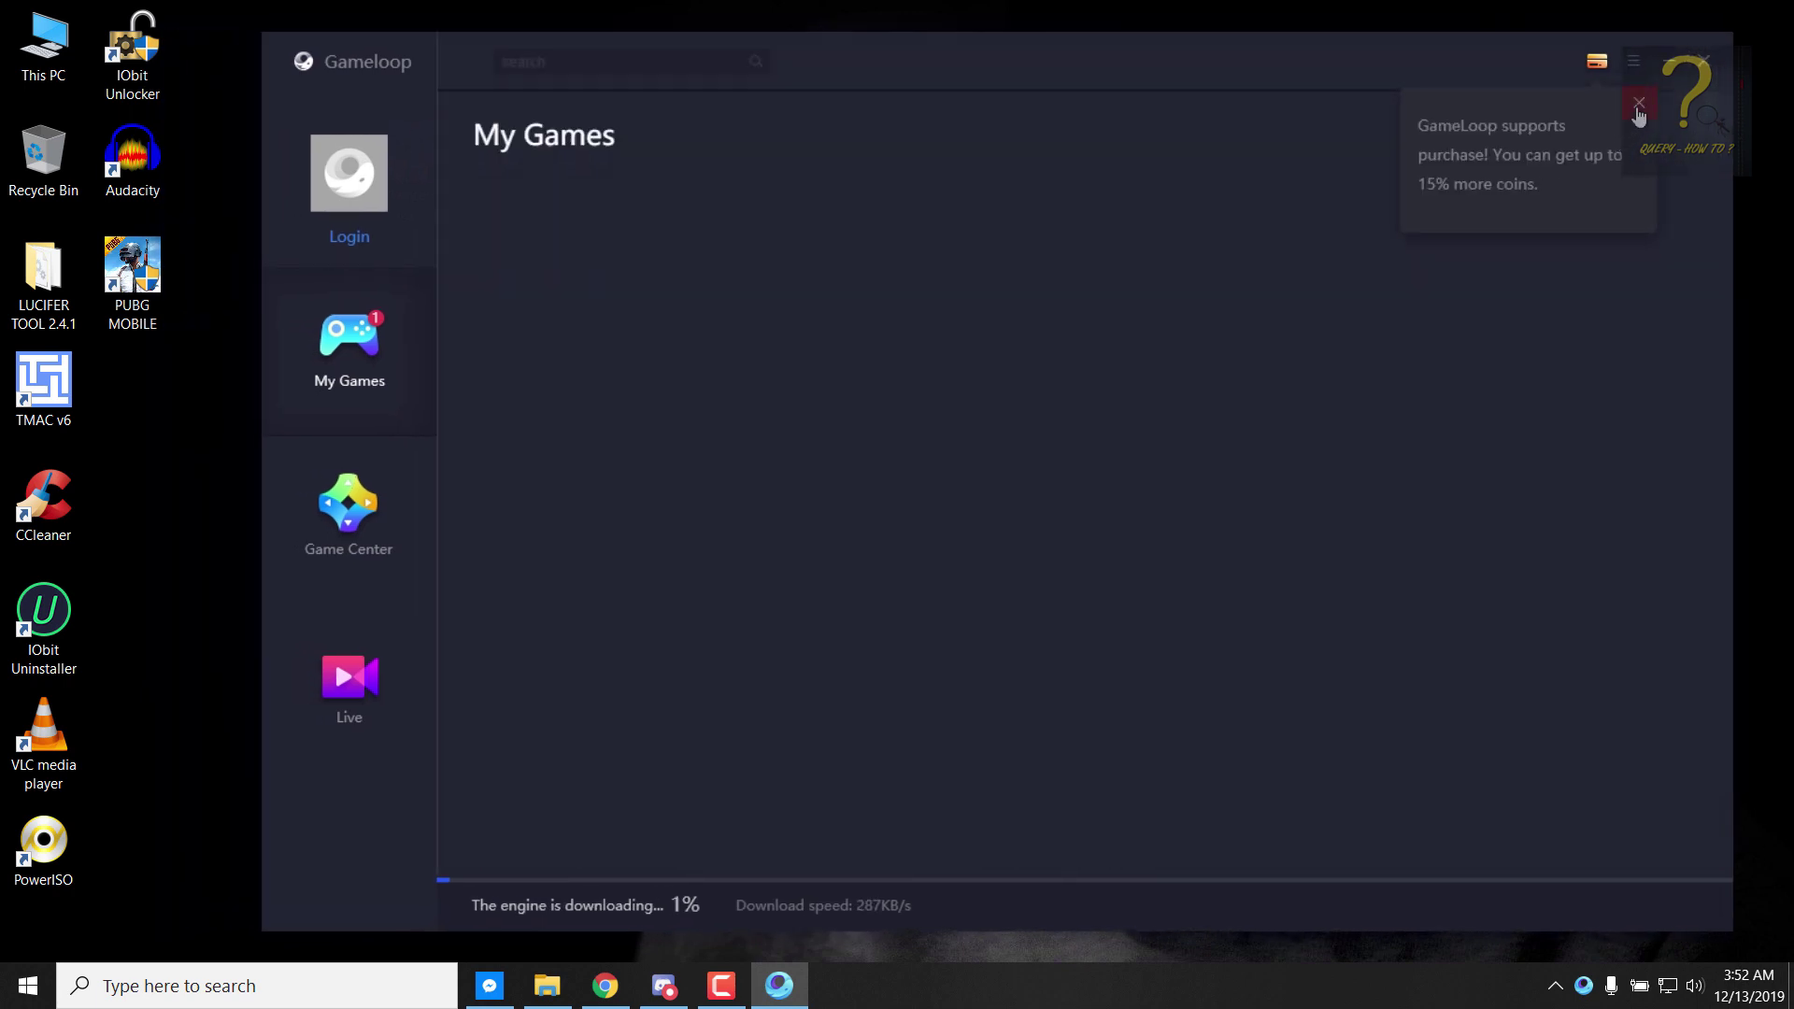
{"action": "left_click", "coordinate": [1637, 103]}
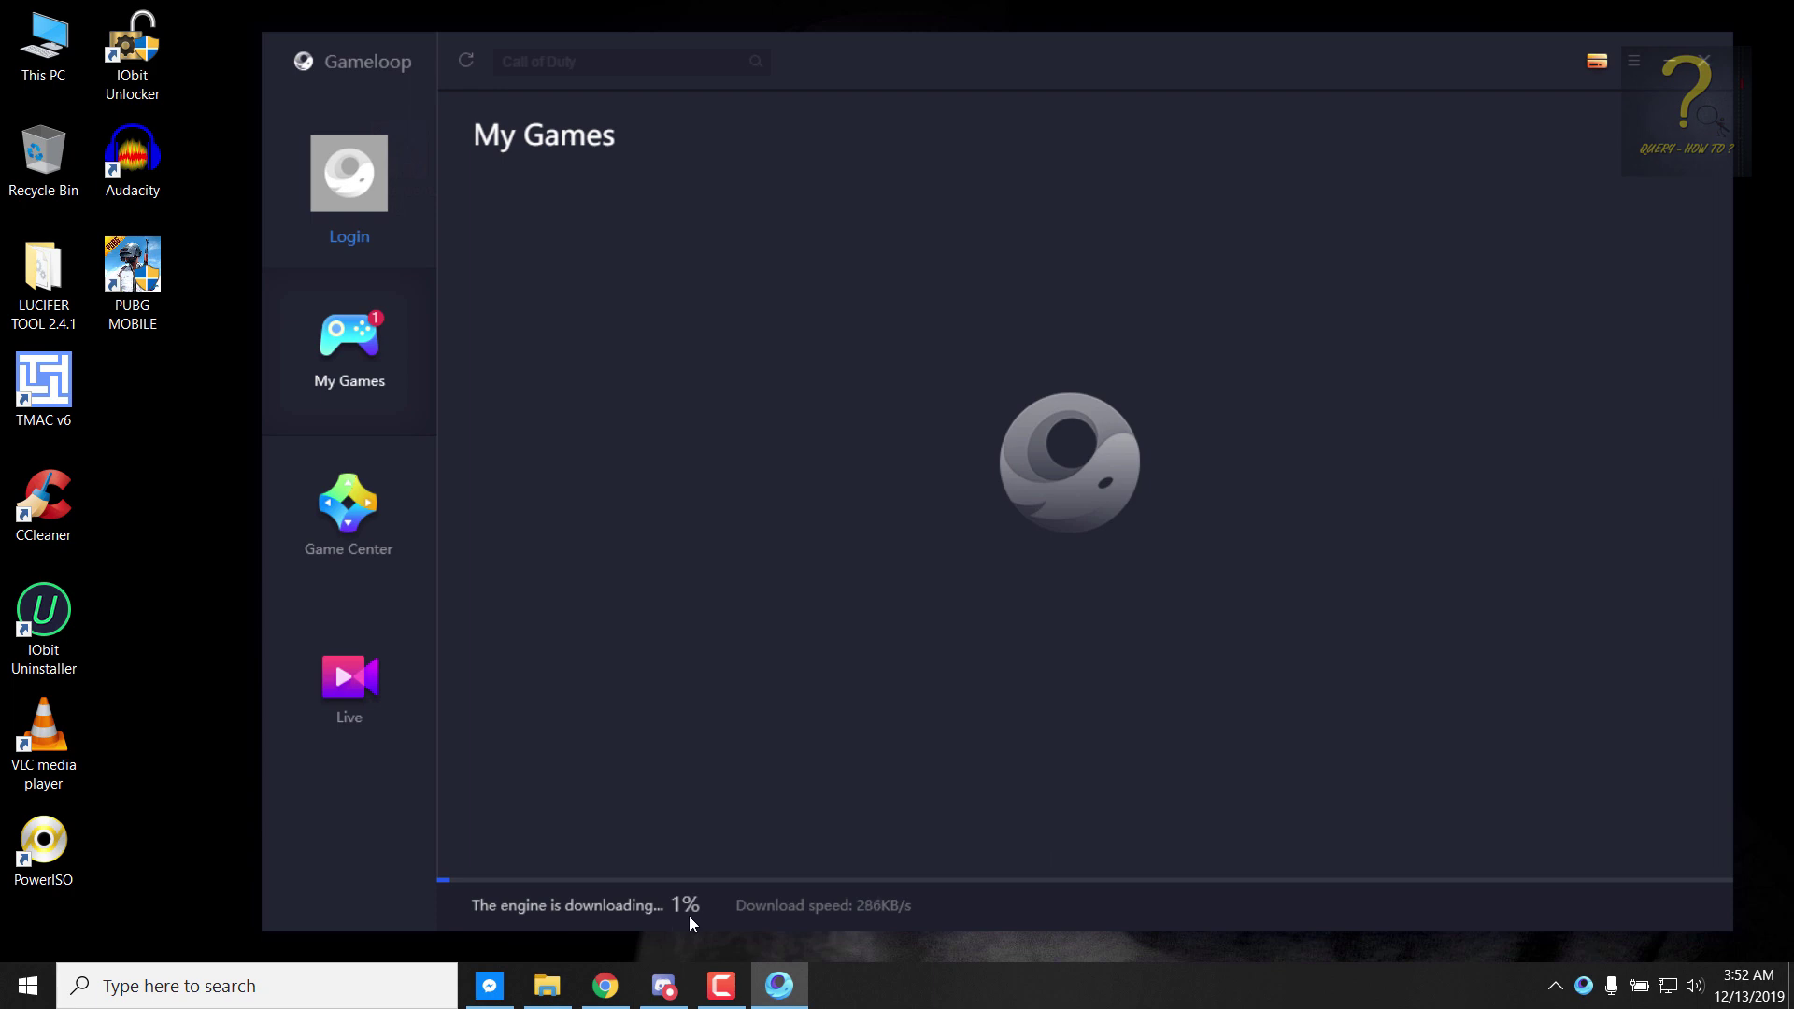
{"action": "left_click_drag", "start_coordinate": [860, 48], "coordinate": [1155, 46]}
Step: Open the extracted PUBG Mobile 16.0 APK folder, copy its APK file, and minimize the folder window
{"action": "double_click", "coordinate": [498, 297]}
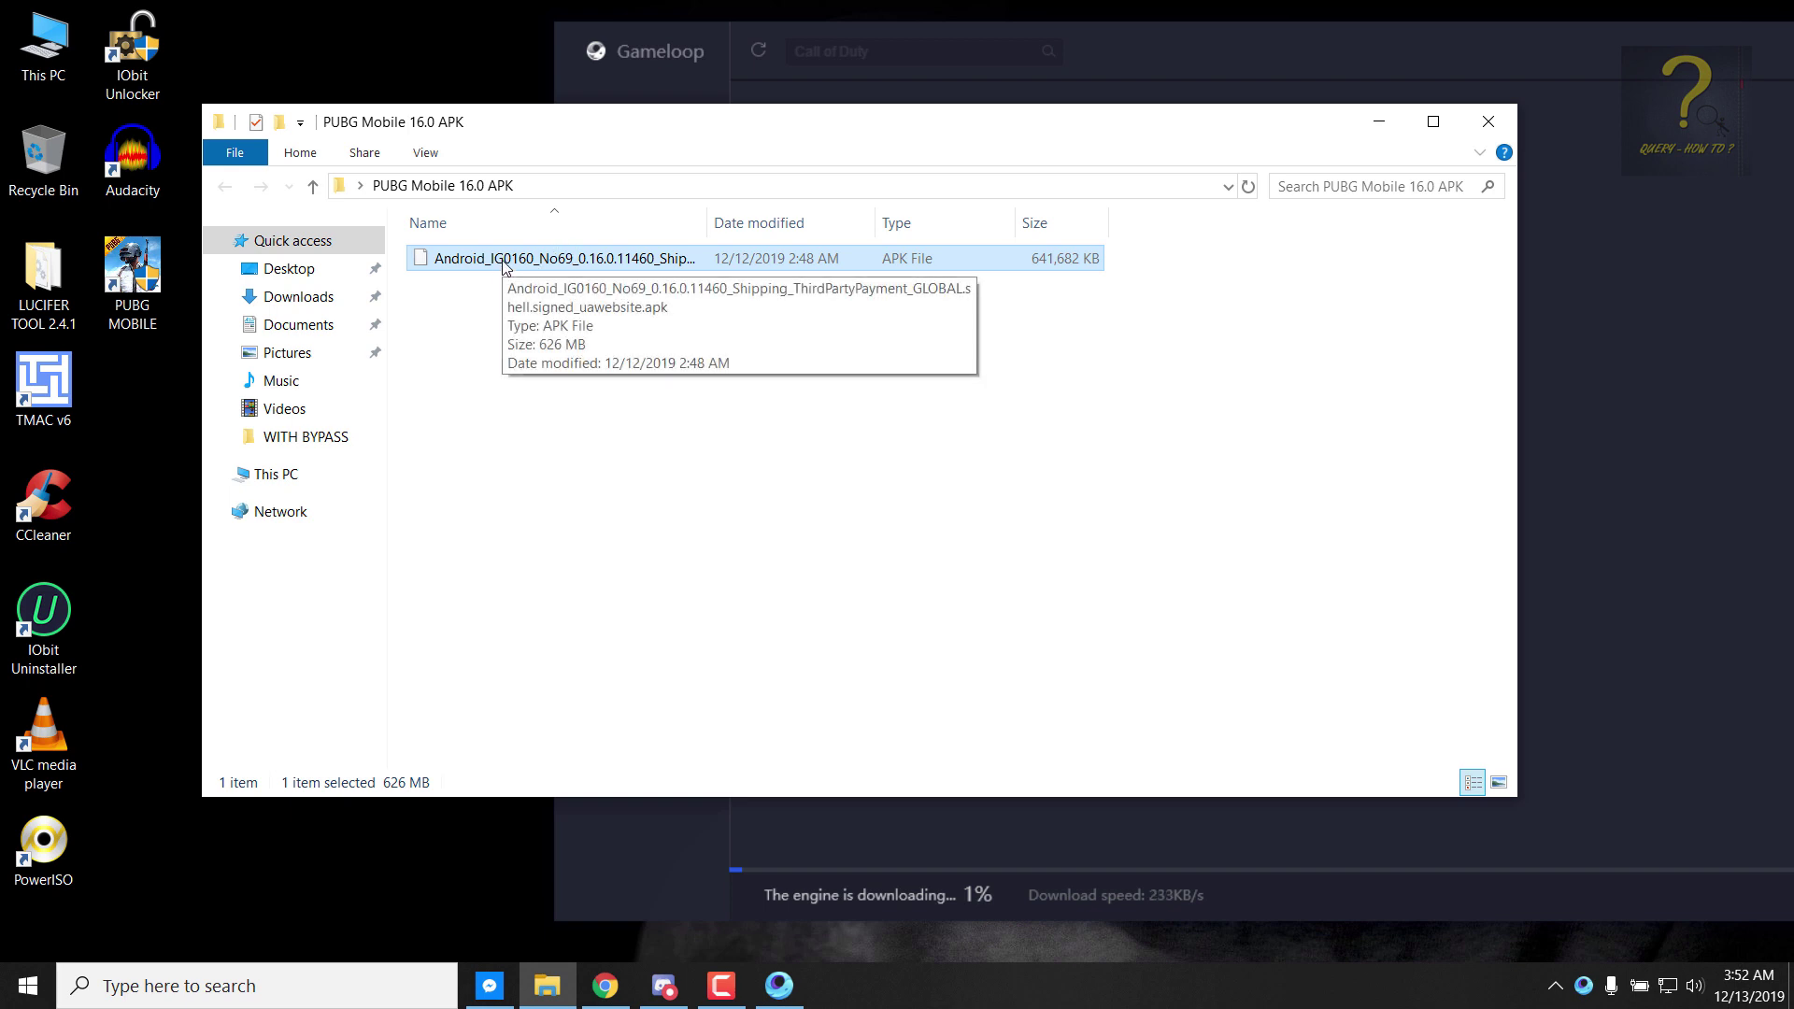
{"action": "right_click", "coordinate": [505, 266]}
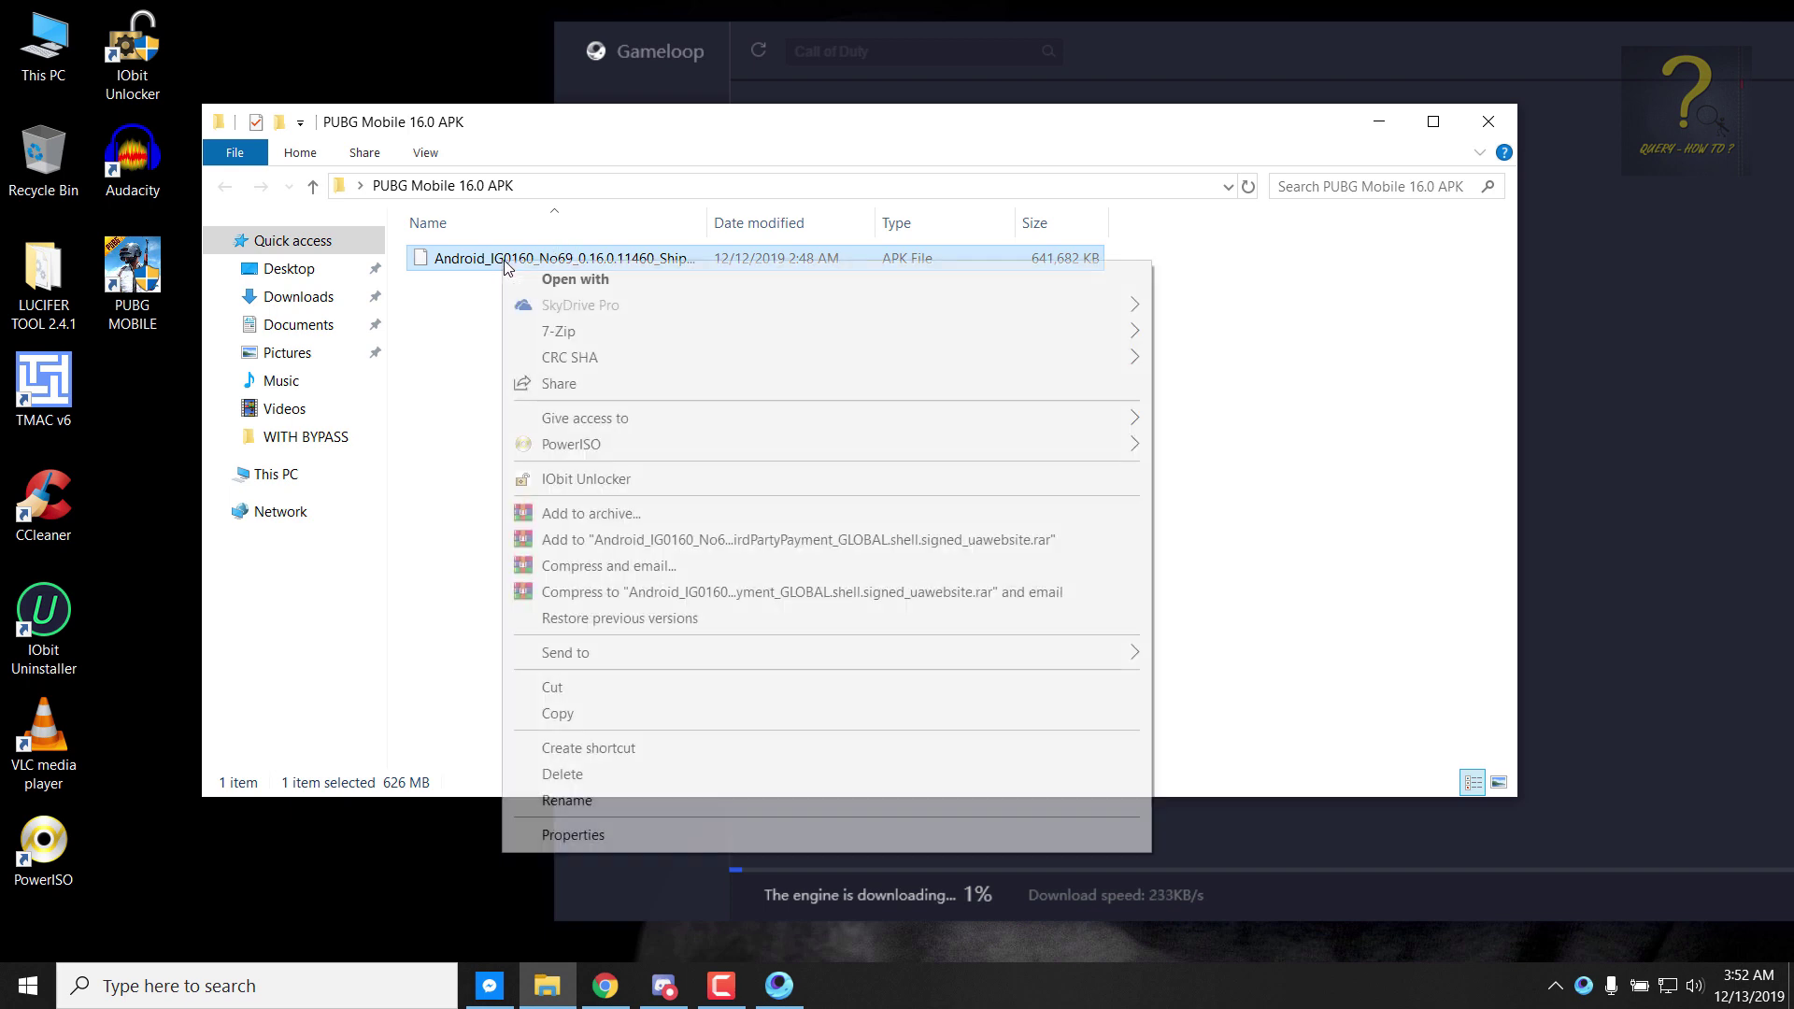
{"action": "left_click", "coordinate": [558, 714]}
{"action": "left_click", "coordinate": [1378, 121]}
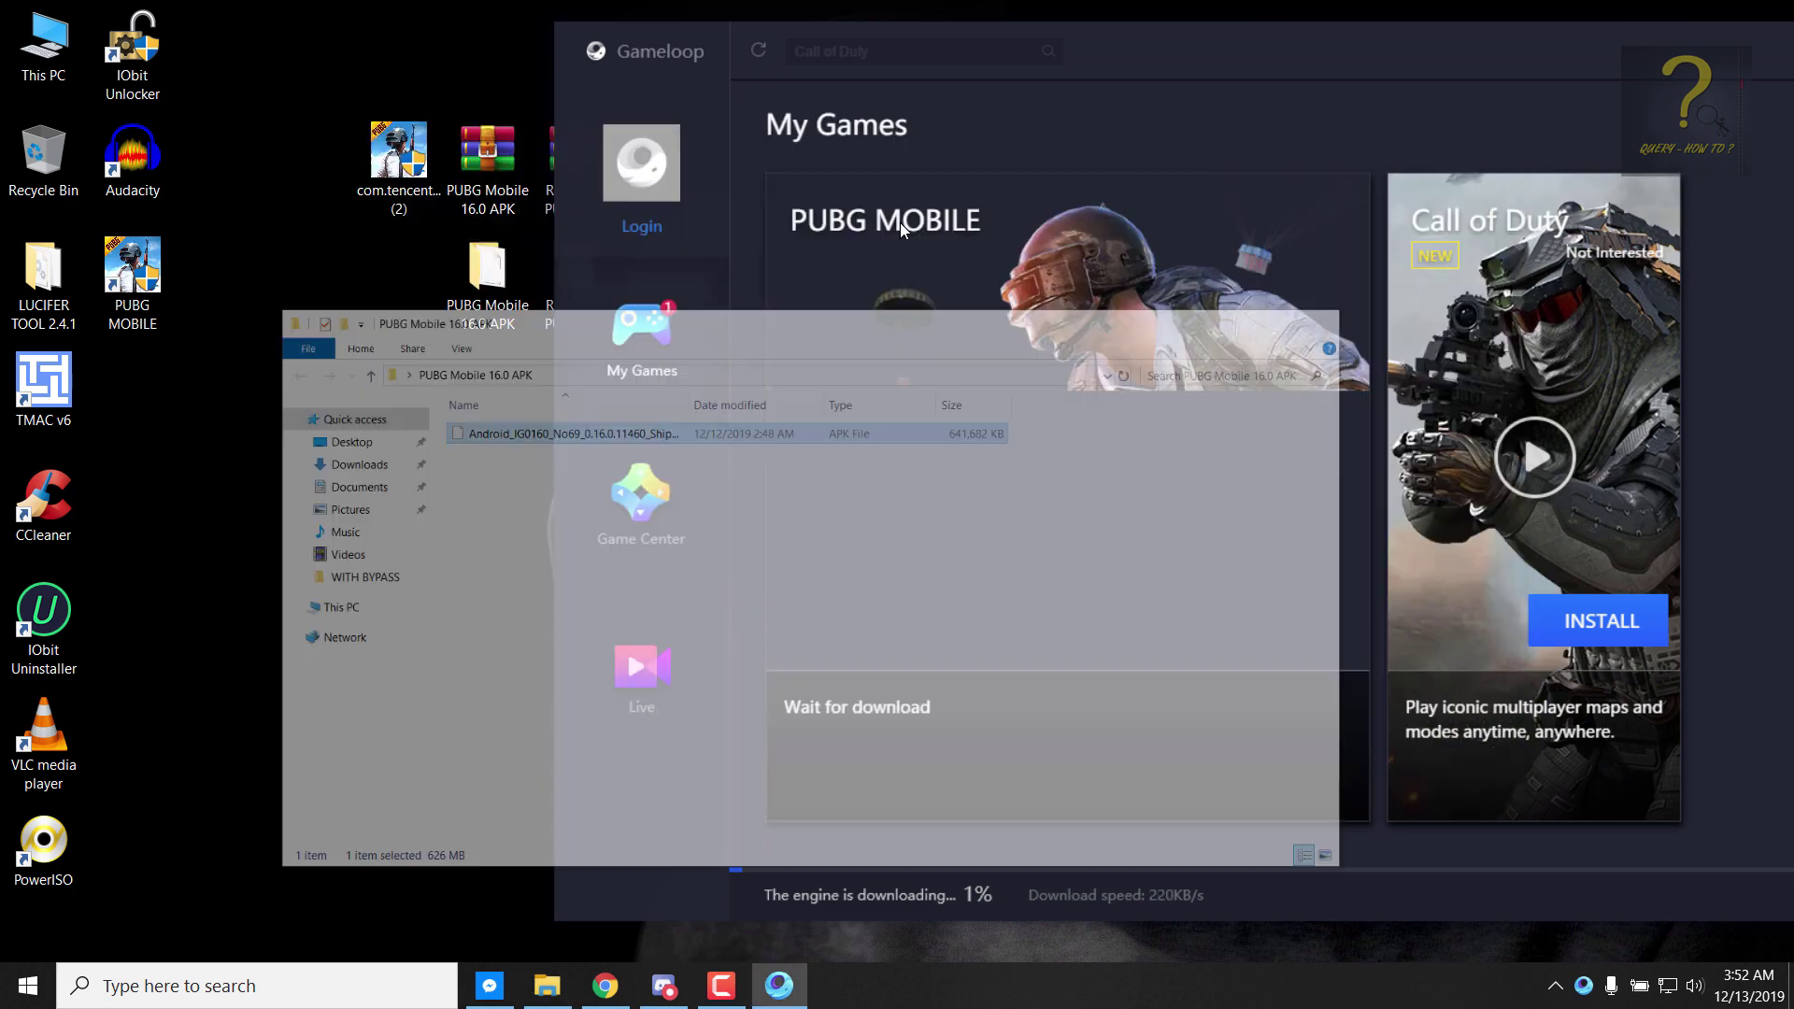
Step: Open the folder D:\Temp\TxGameDownload\MobileGamePCShared in File Explorer
{"action": "double_click", "coordinate": [67, 44]}
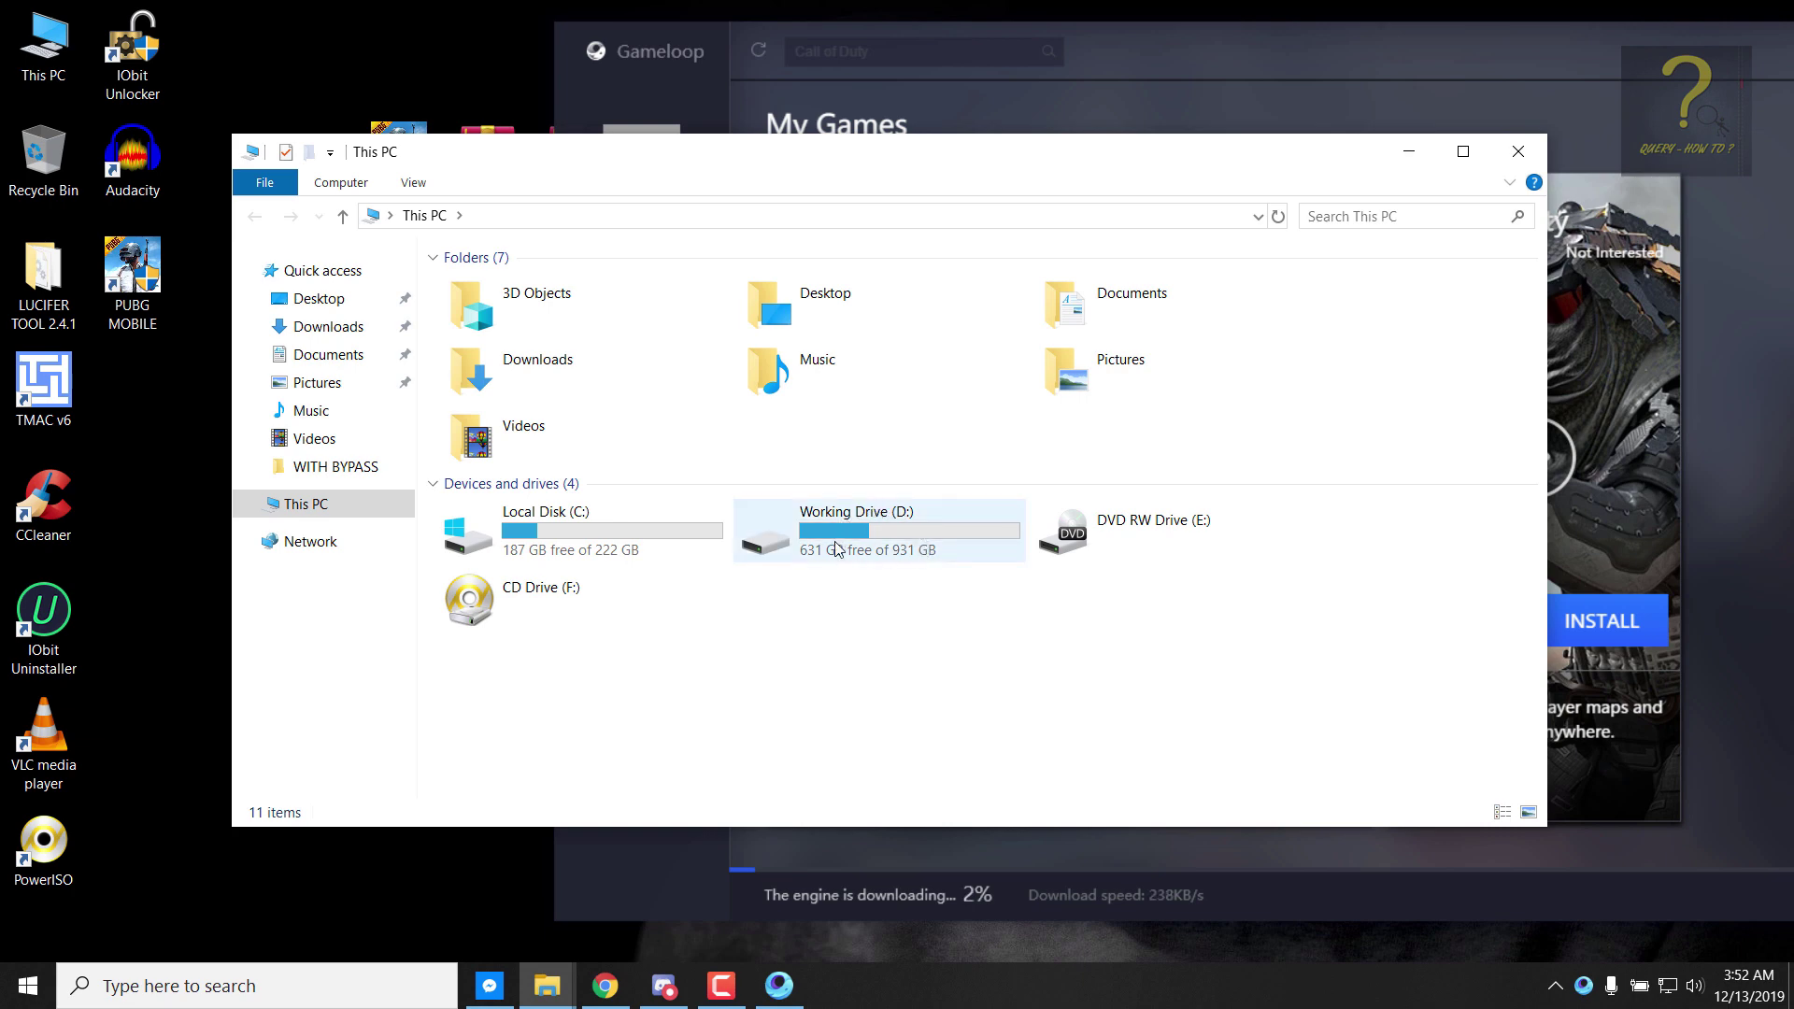
{"action": "double_click", "coordinate": [910, 529]}
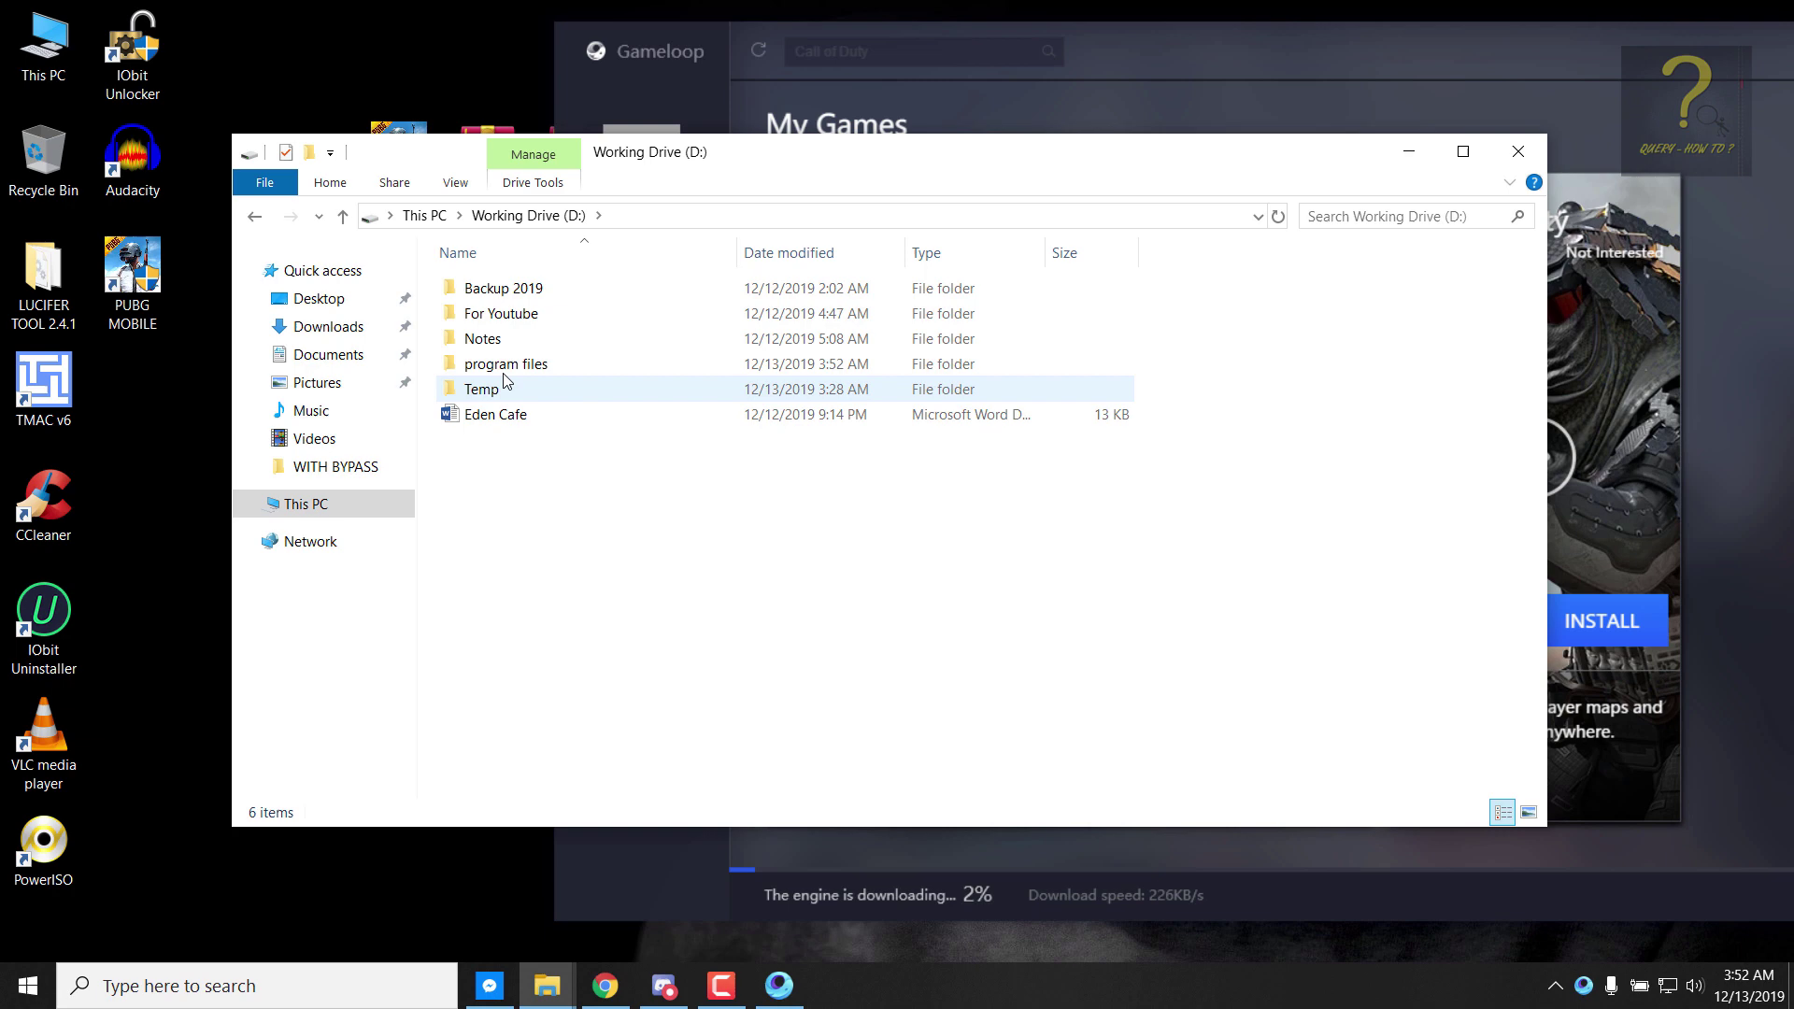
{"action": "left_click", "coordinate": [508, 372]}
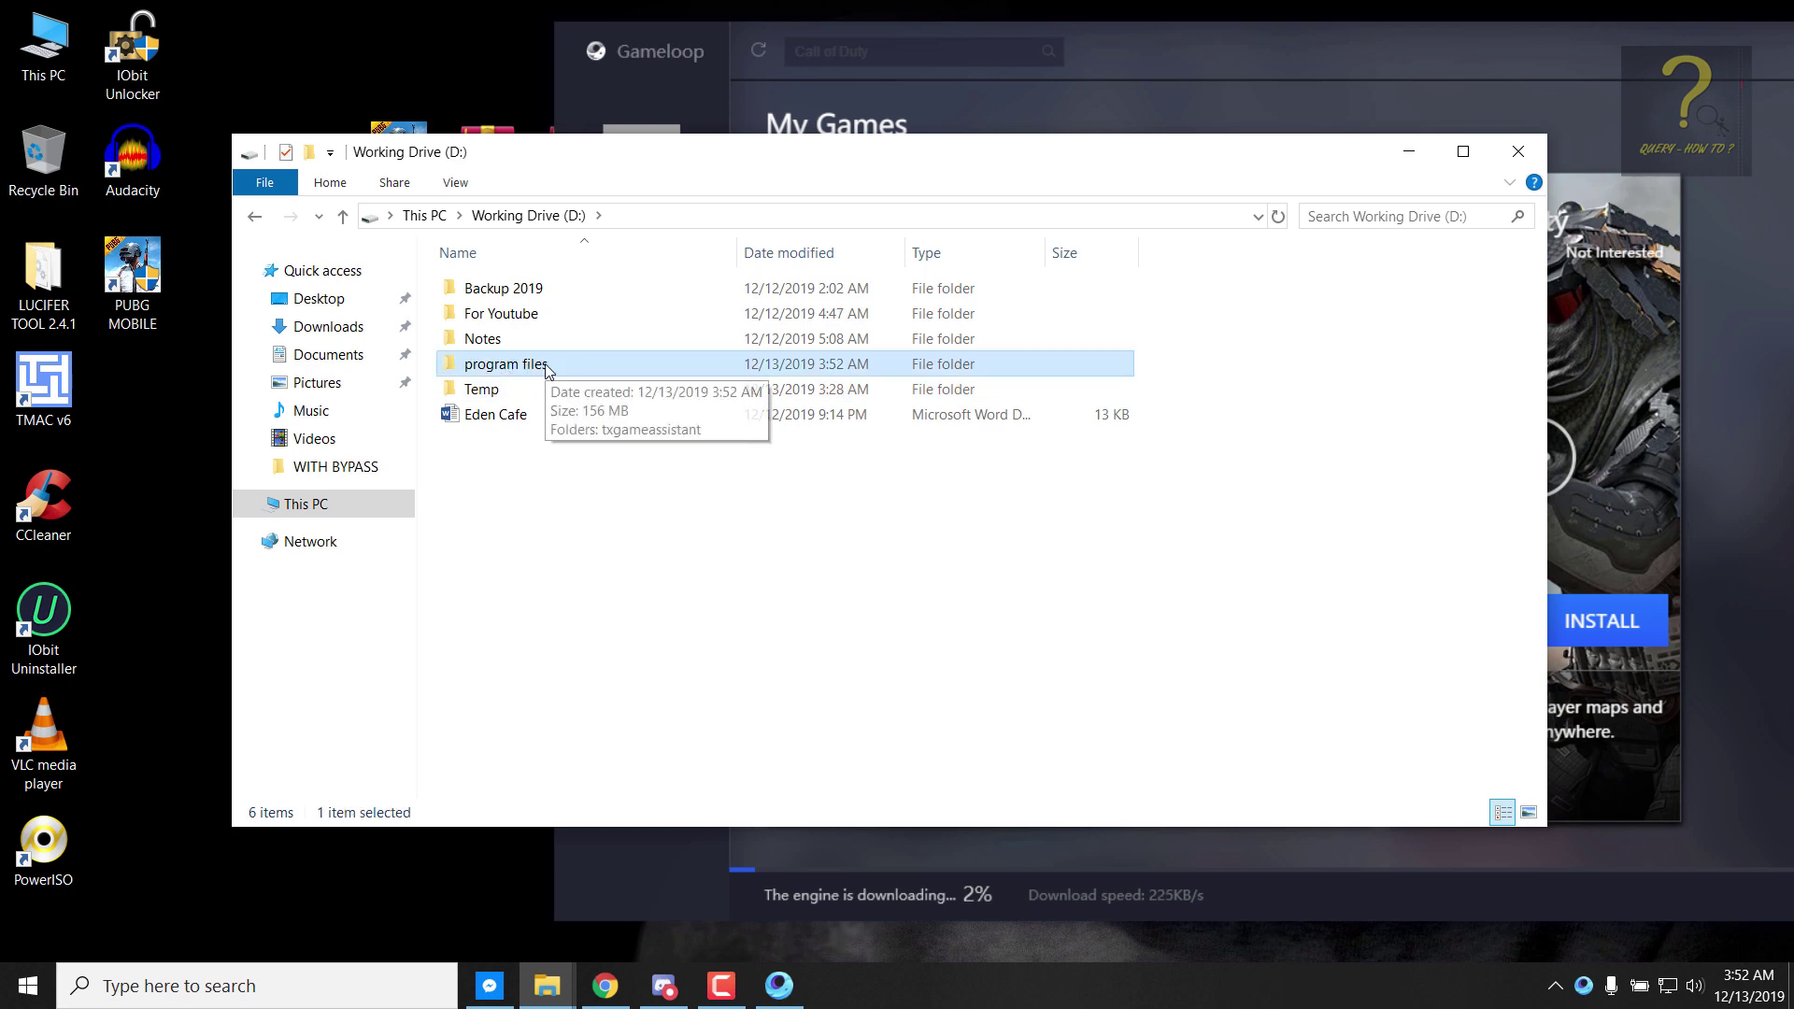
{"action": "double_click", "coordinate": [547, 368]}
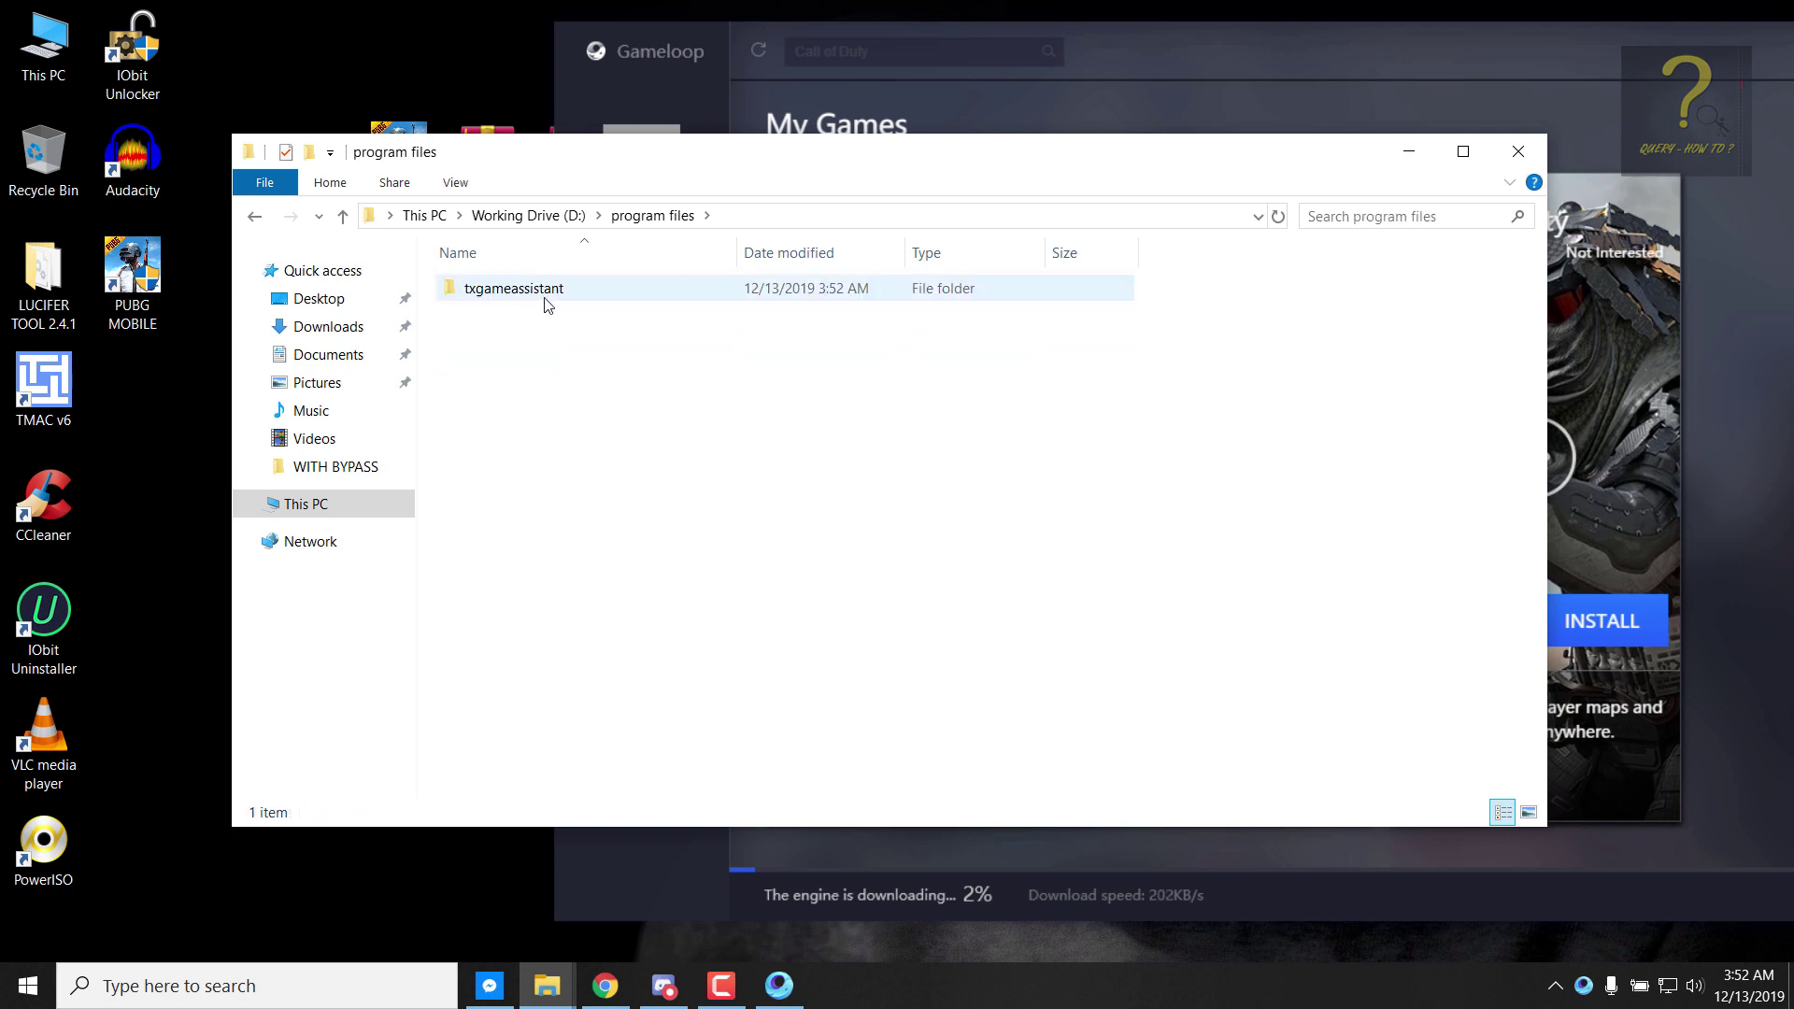
{"action": "left_click", "coordinate": [342, 216]}
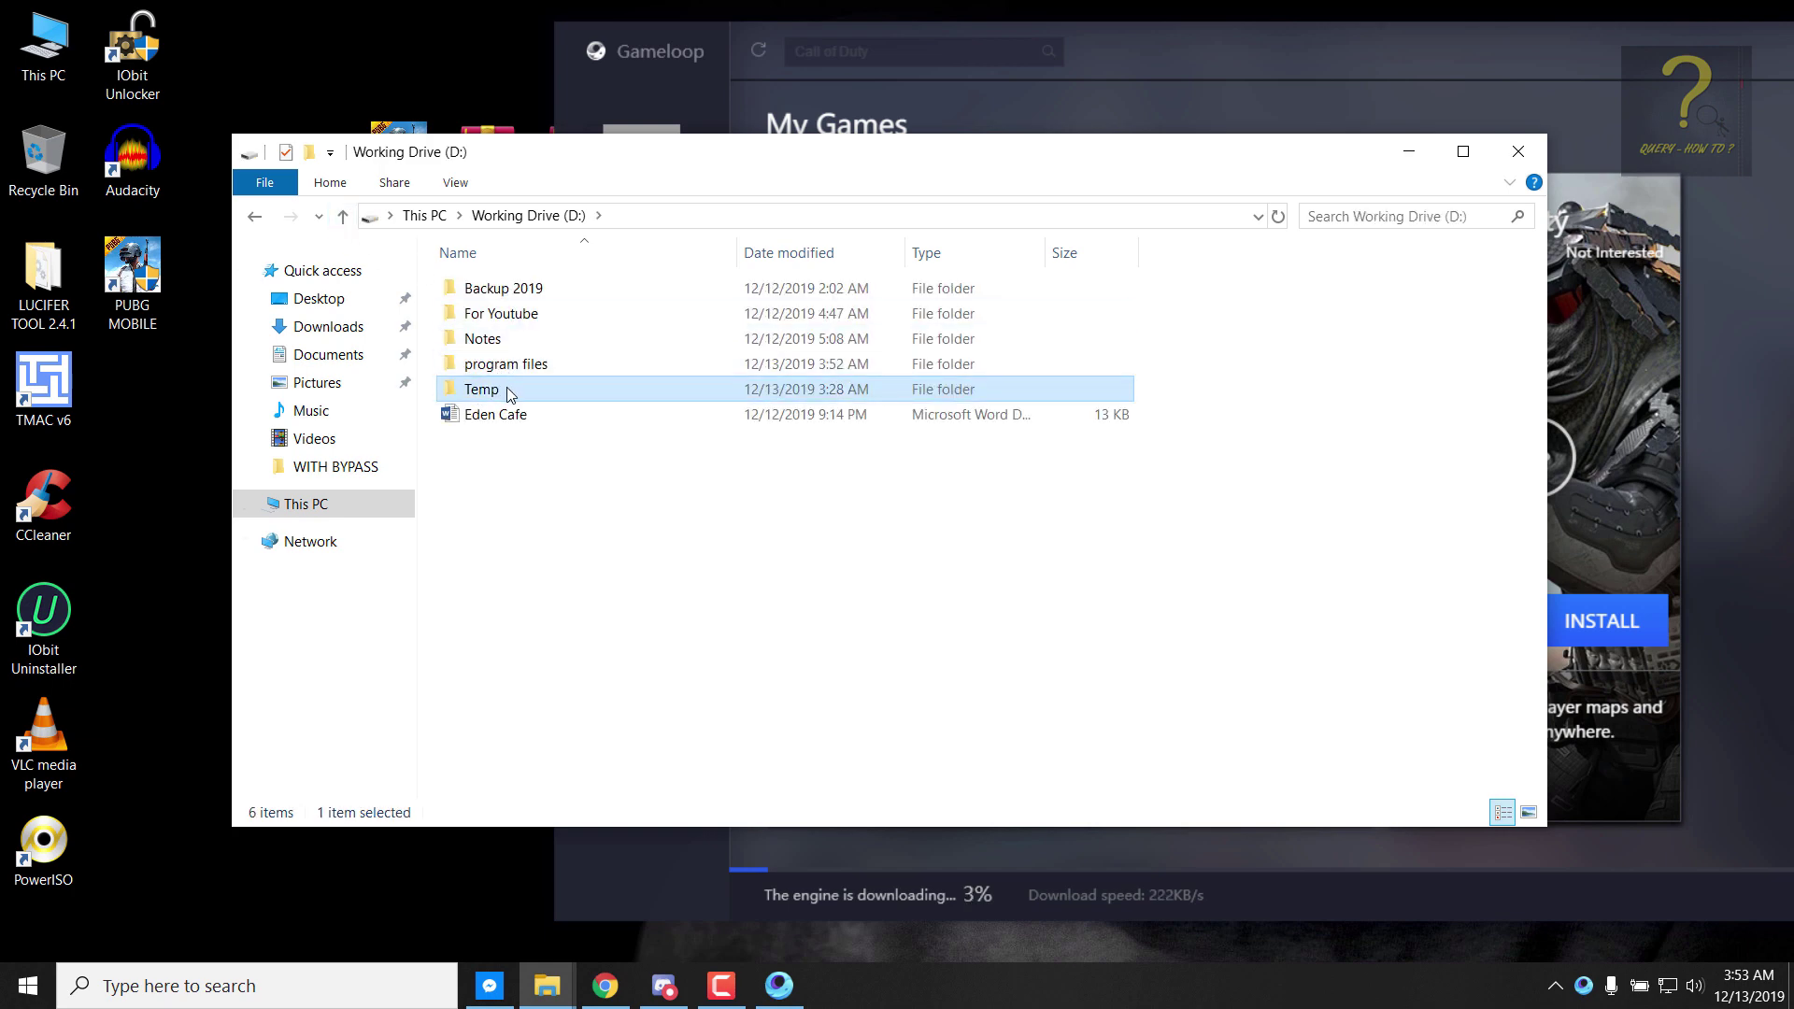
{"action": "double_click", "coordinate": [507, 388]}
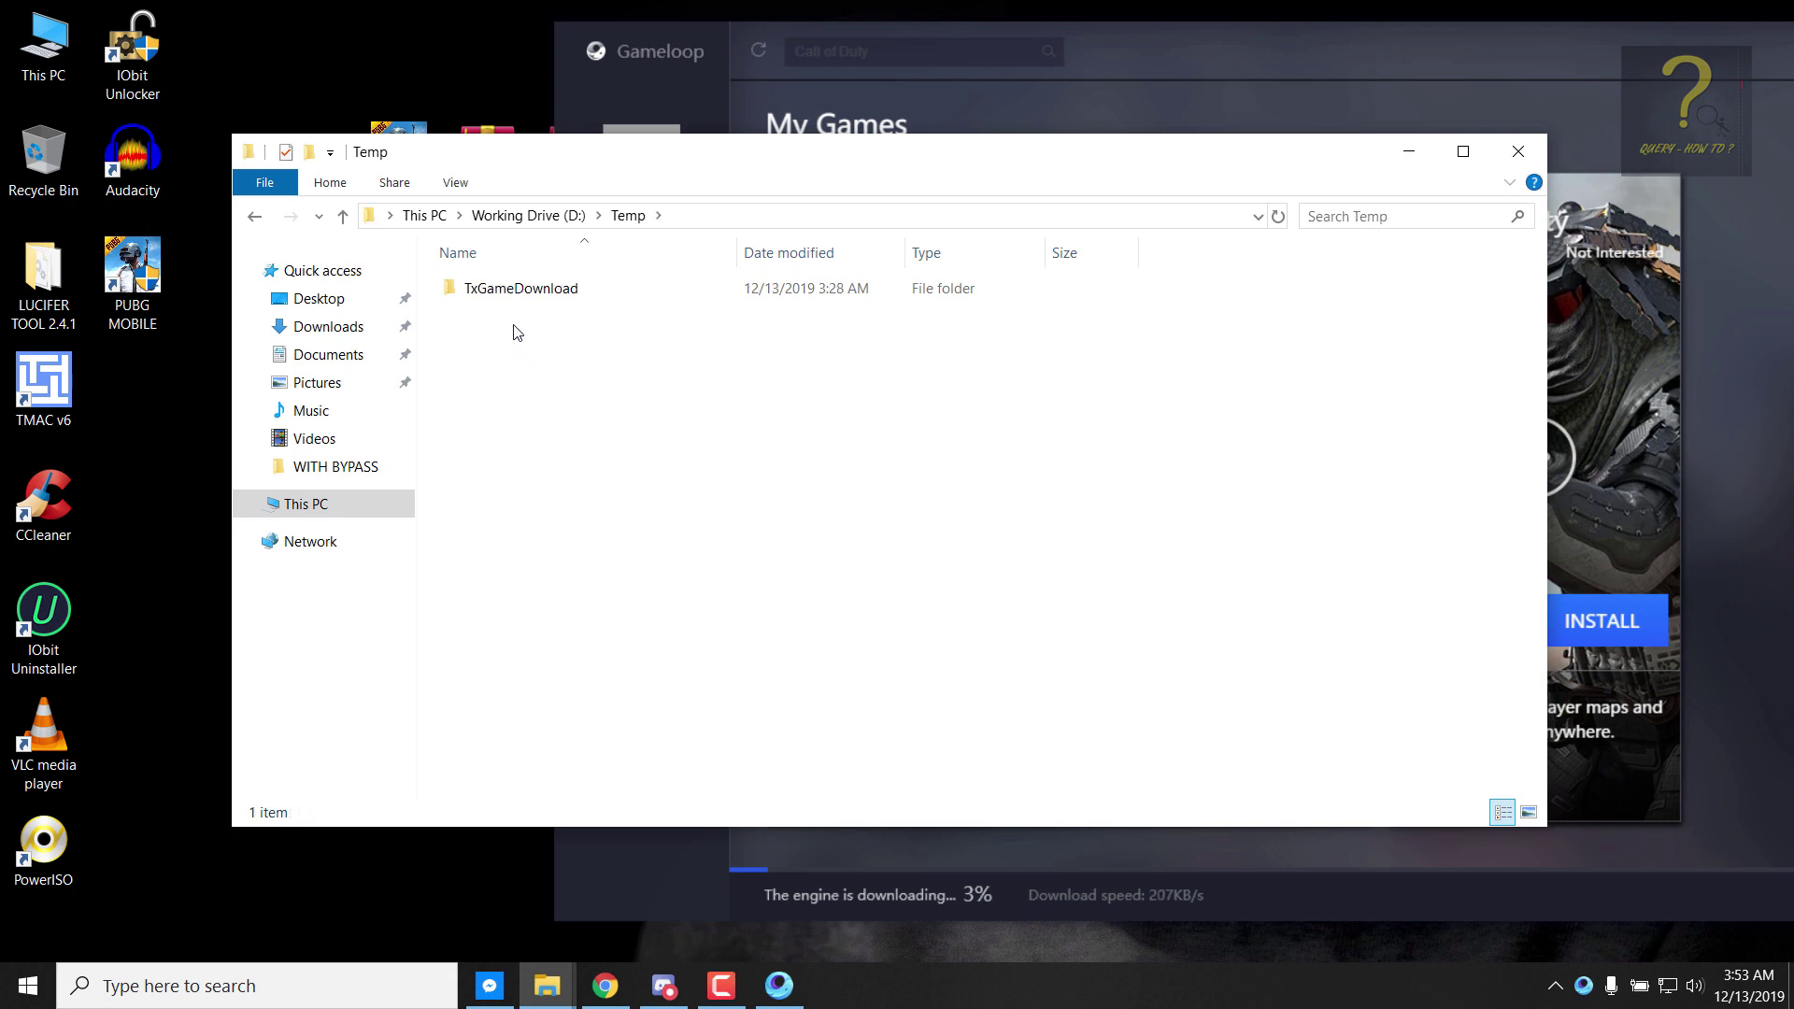
{"action": "double_click", "coordinate": [520, 295]}
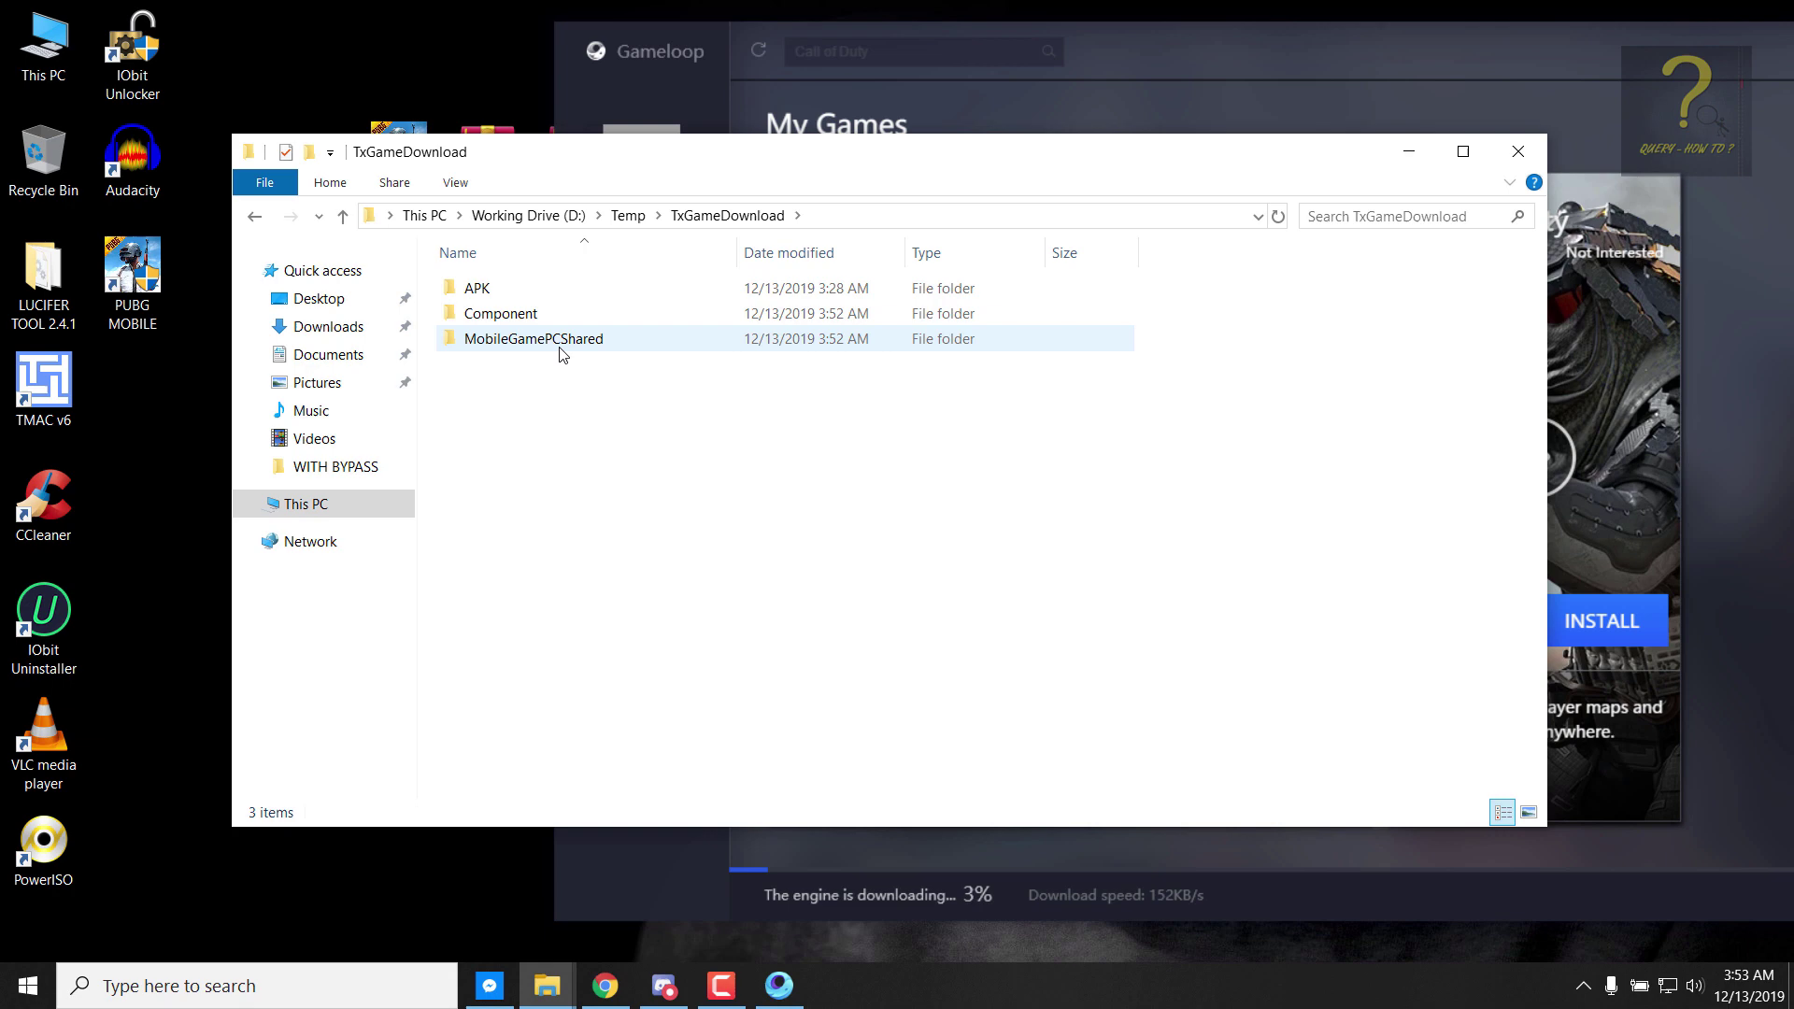
{"action": "double_click", "coordinate": [572, 347]}
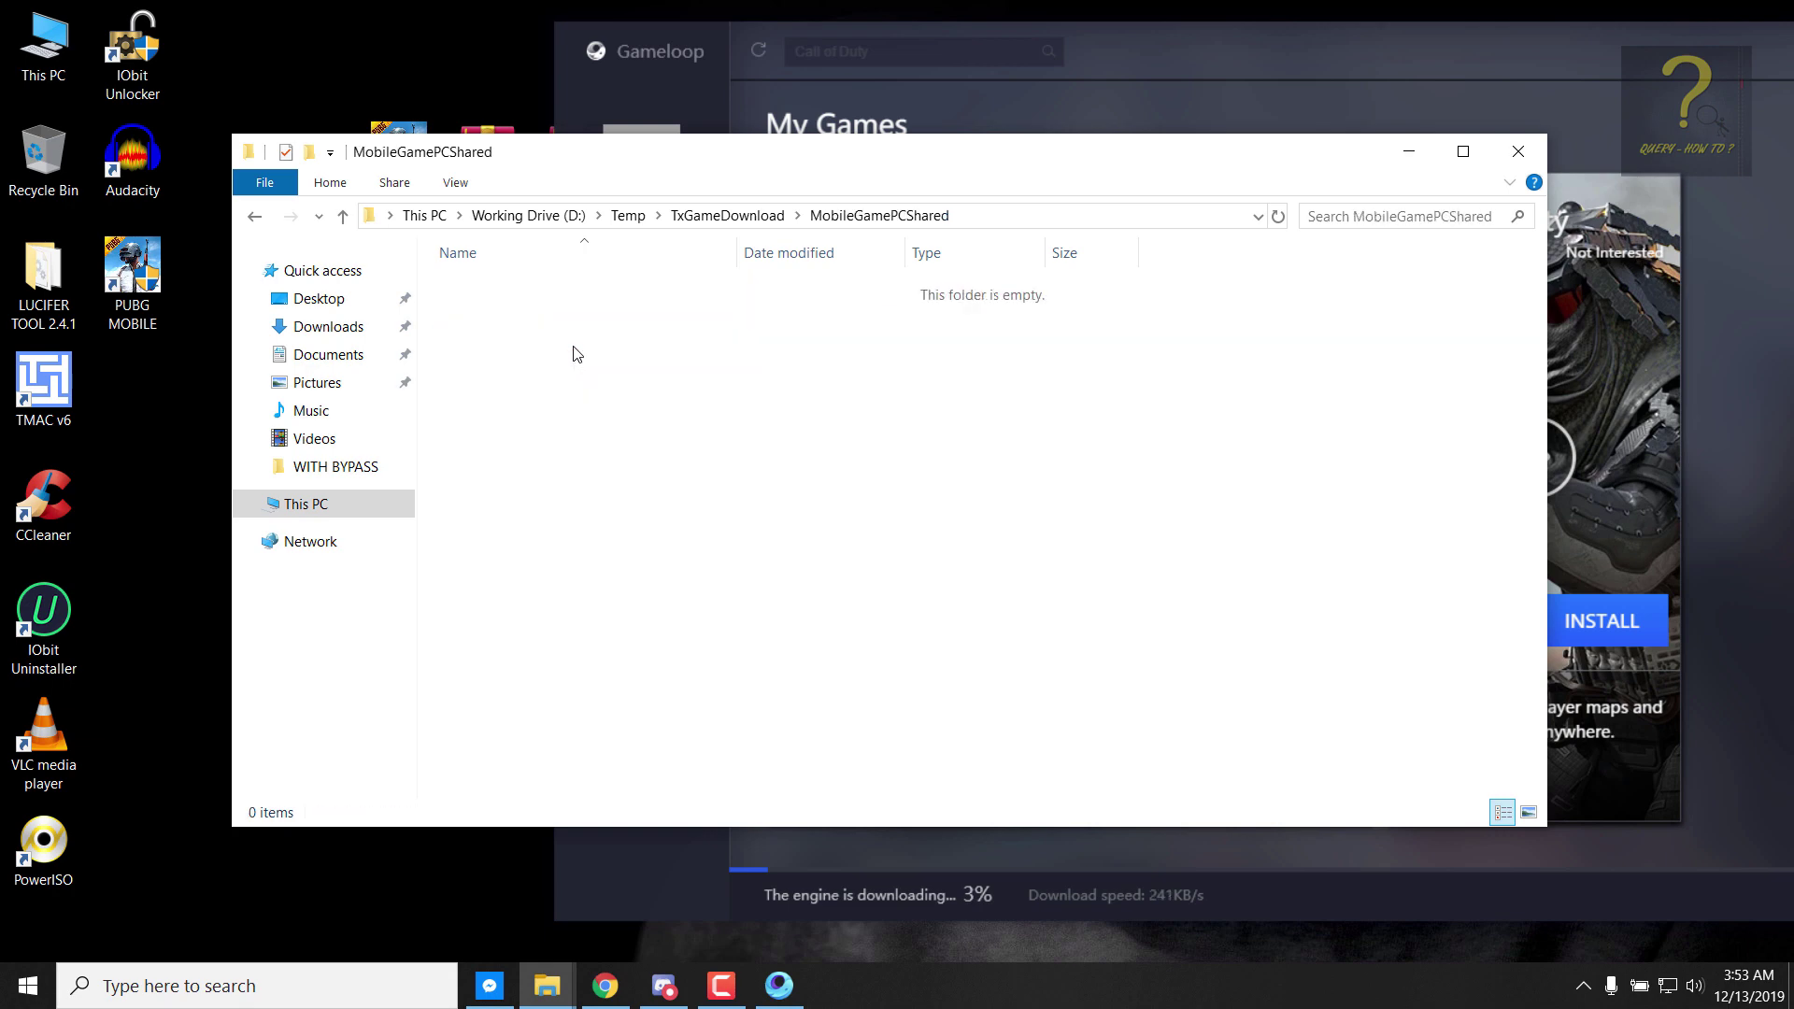
Step: Paste the copied APK file into the MobileGamePCShared folder and move the folder window to uncover the desktop and GameLoop
{"action": "right_click", "coordinate": [640, 433]}
{"action": "left_click", "coordinate": [703, 599]}
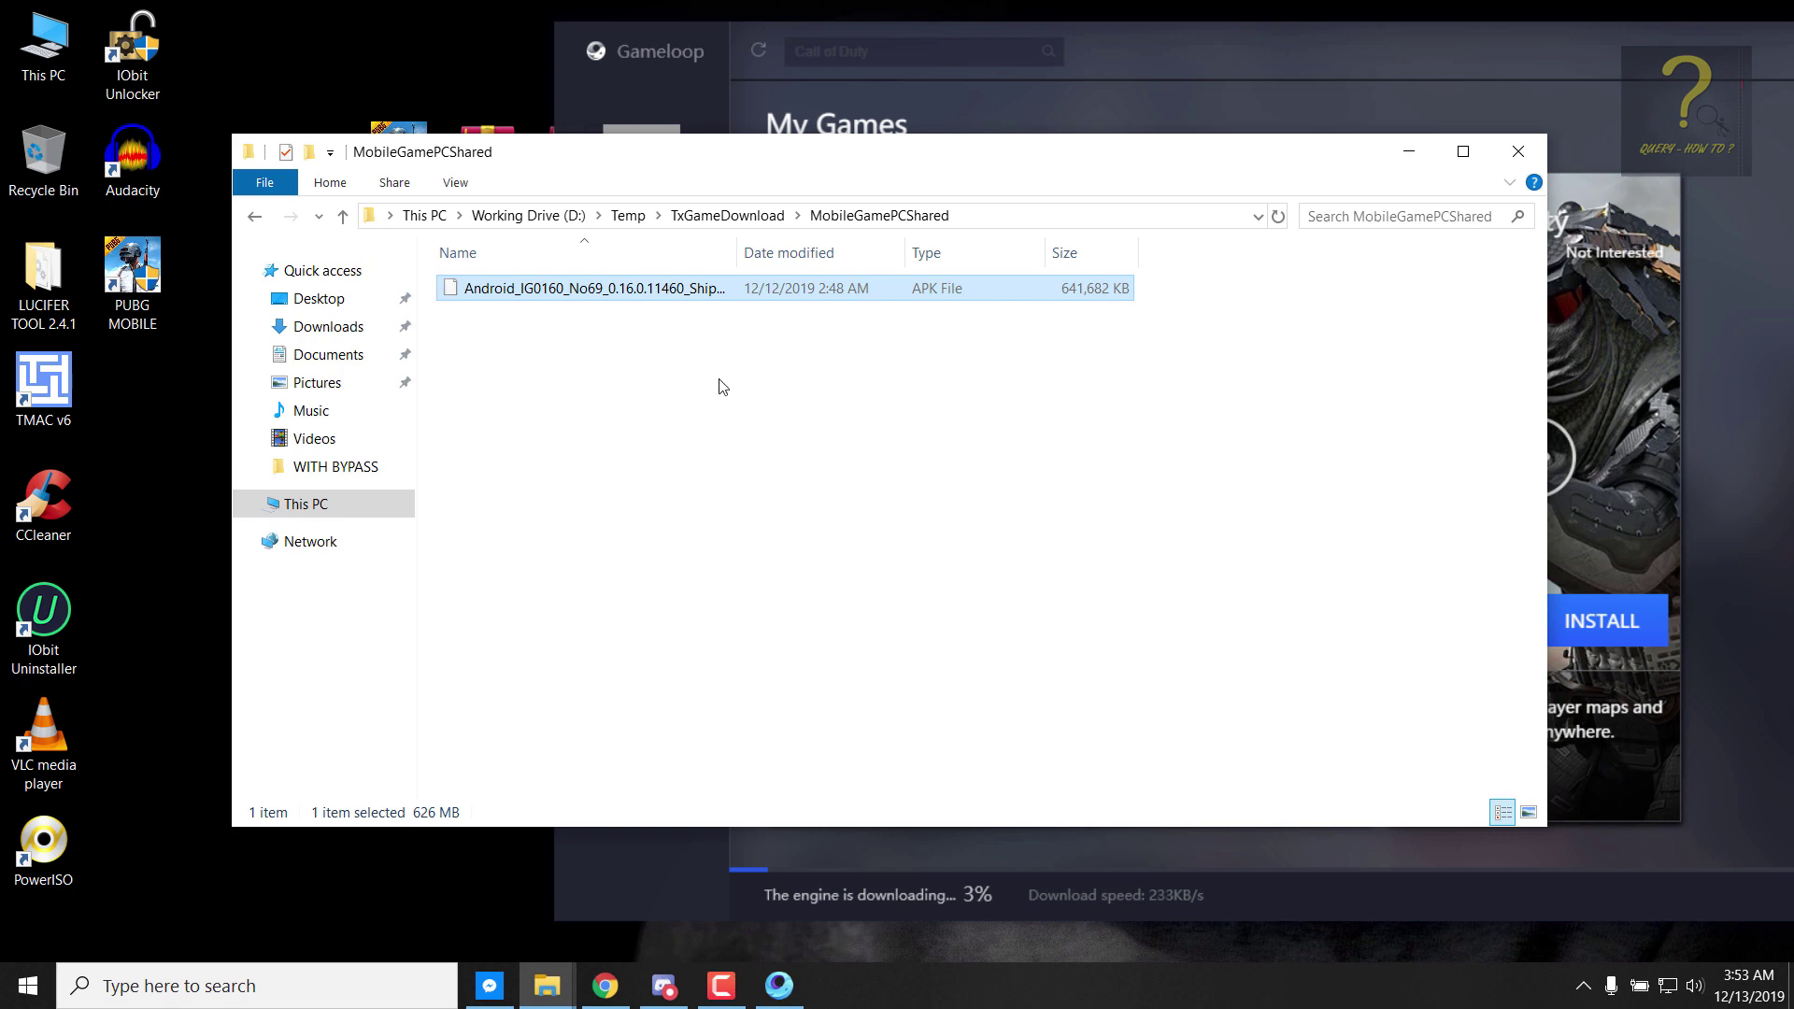
{"action": "left_click_drag", "start_coordinate": [706, 160], "coordinate": [659, 360]}
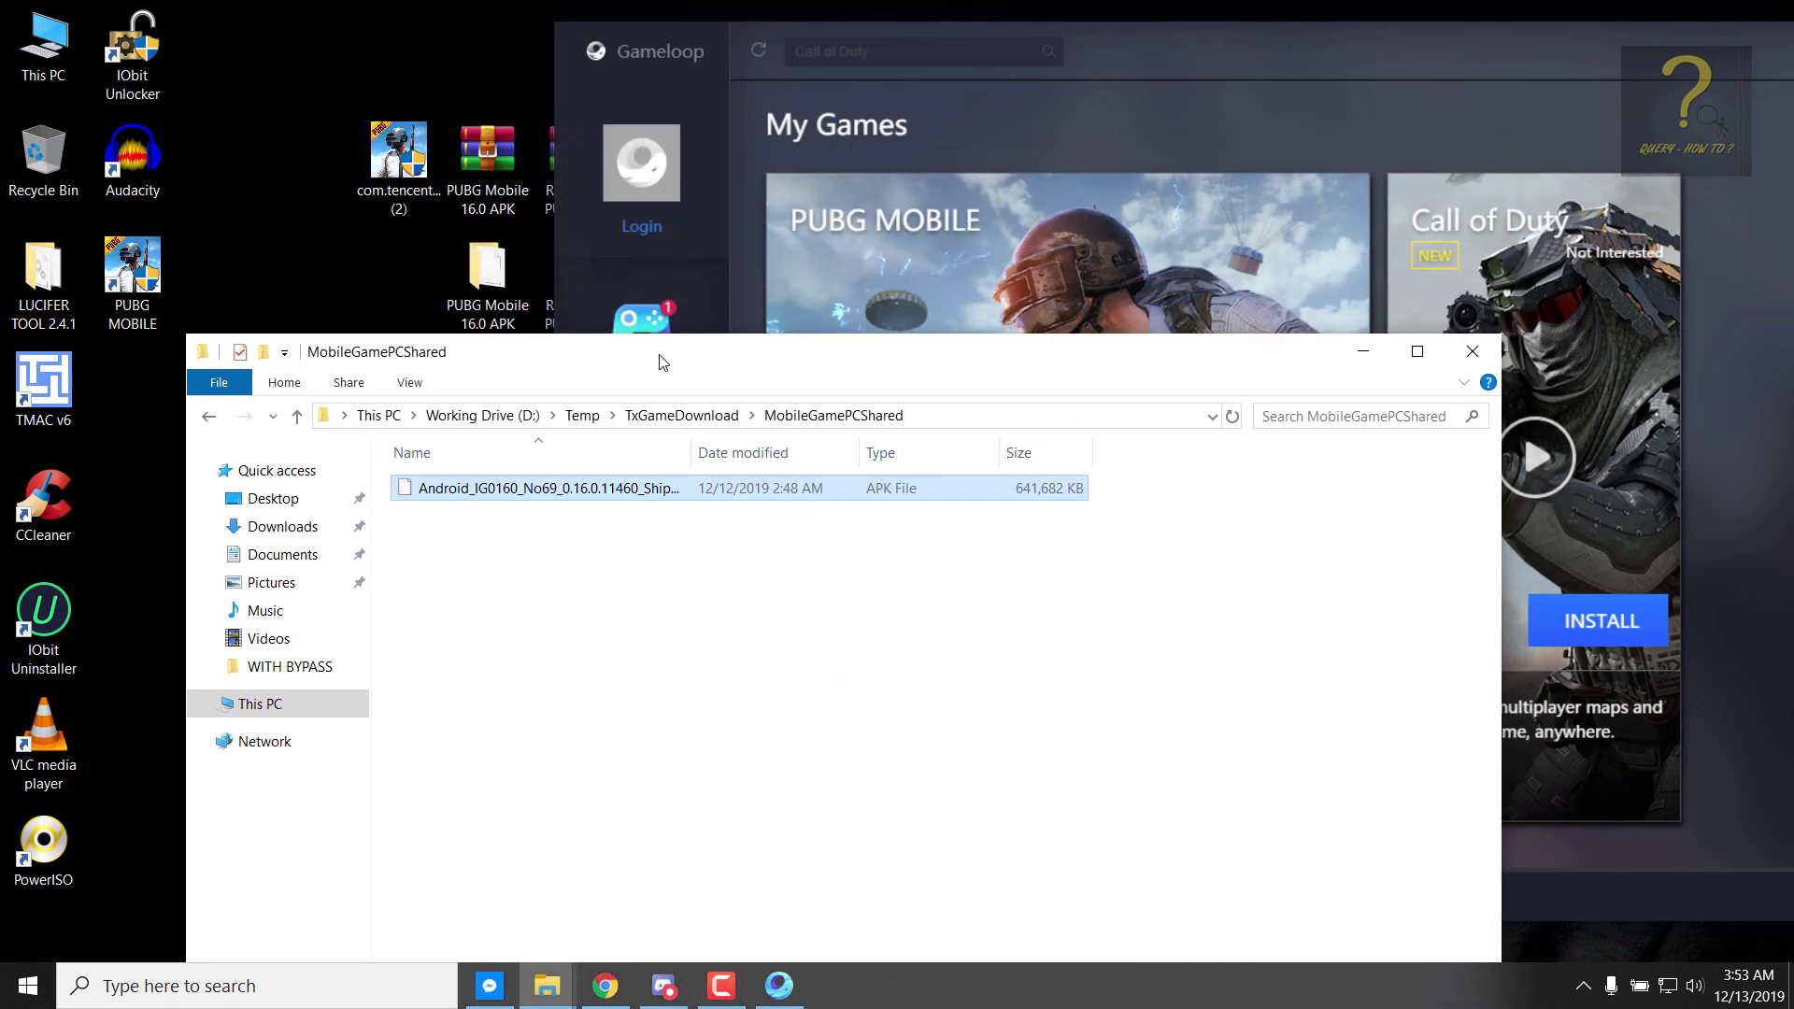
Step: Copy the extracted Resources PUBG 16.0 folder from the desktop into the MobileGamePCShared folder and close the folder window
{"action": "left_click", "coordinate": [561, 297]}
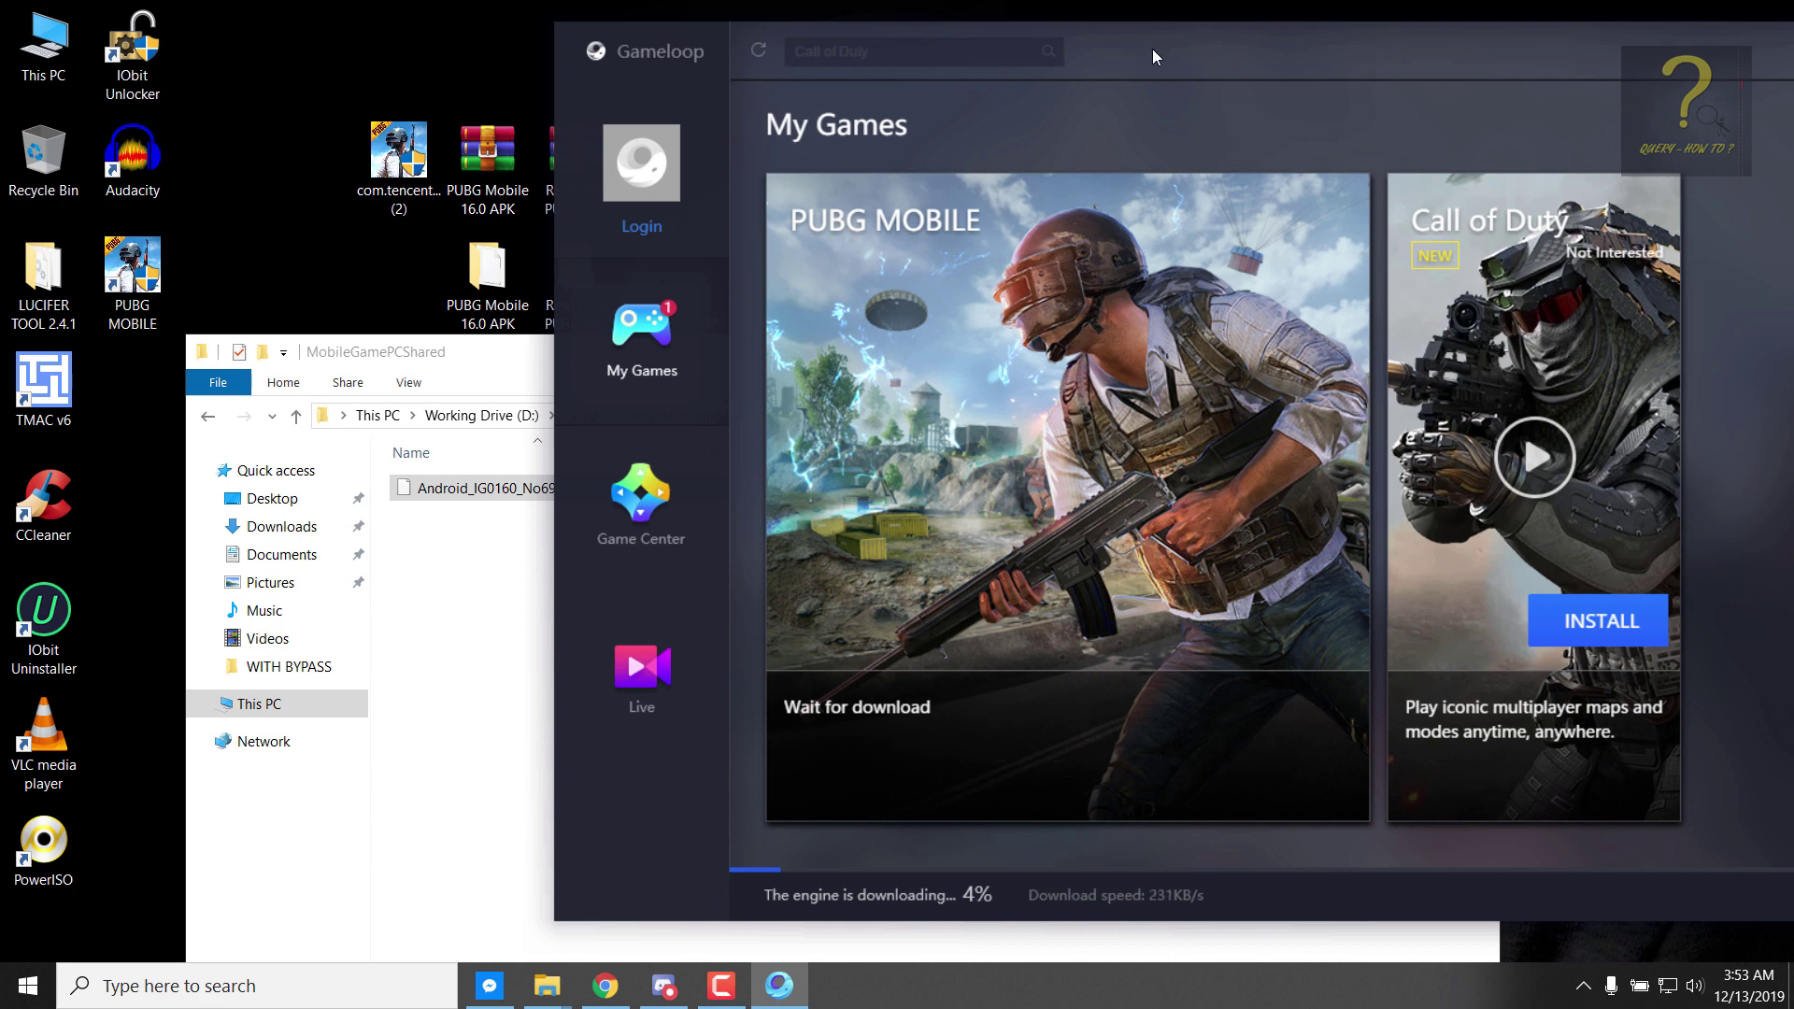
{"action": "left_click_drag", "start_coordinate": [1152, 56], "coordinate": [1334, 58]}
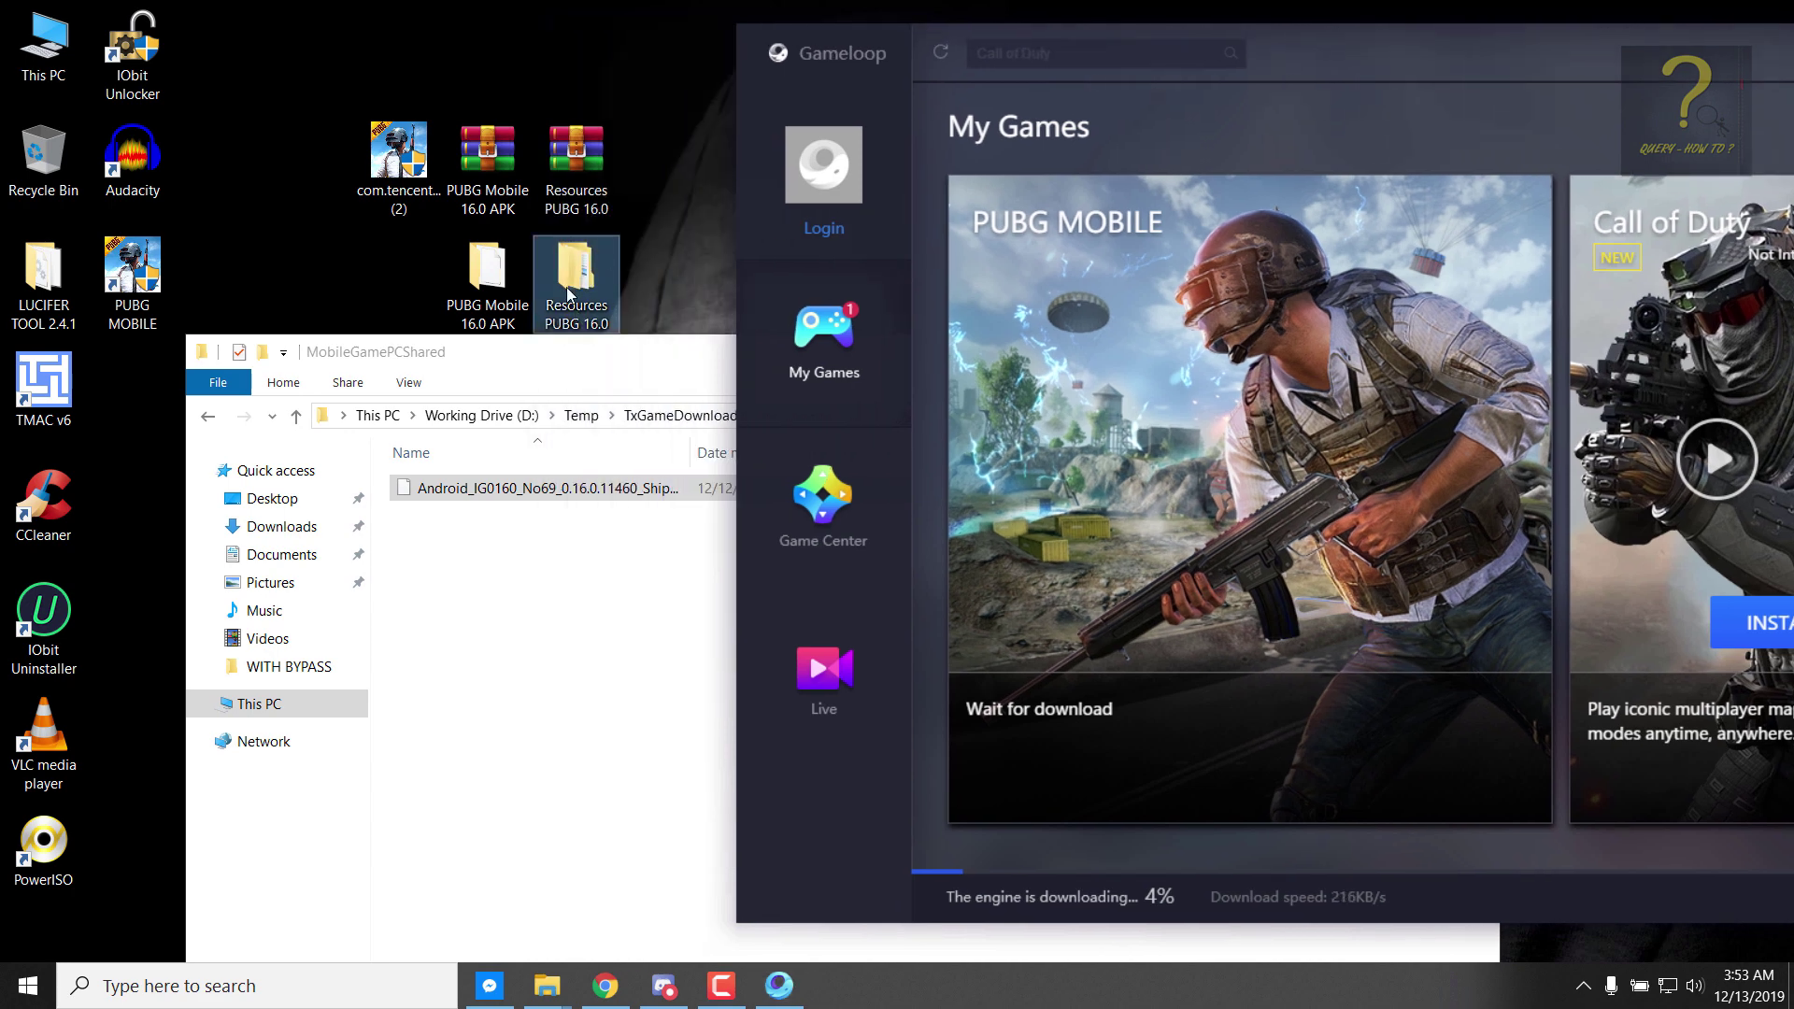
{"action": "left_click", "coordinate": [530, 605]}
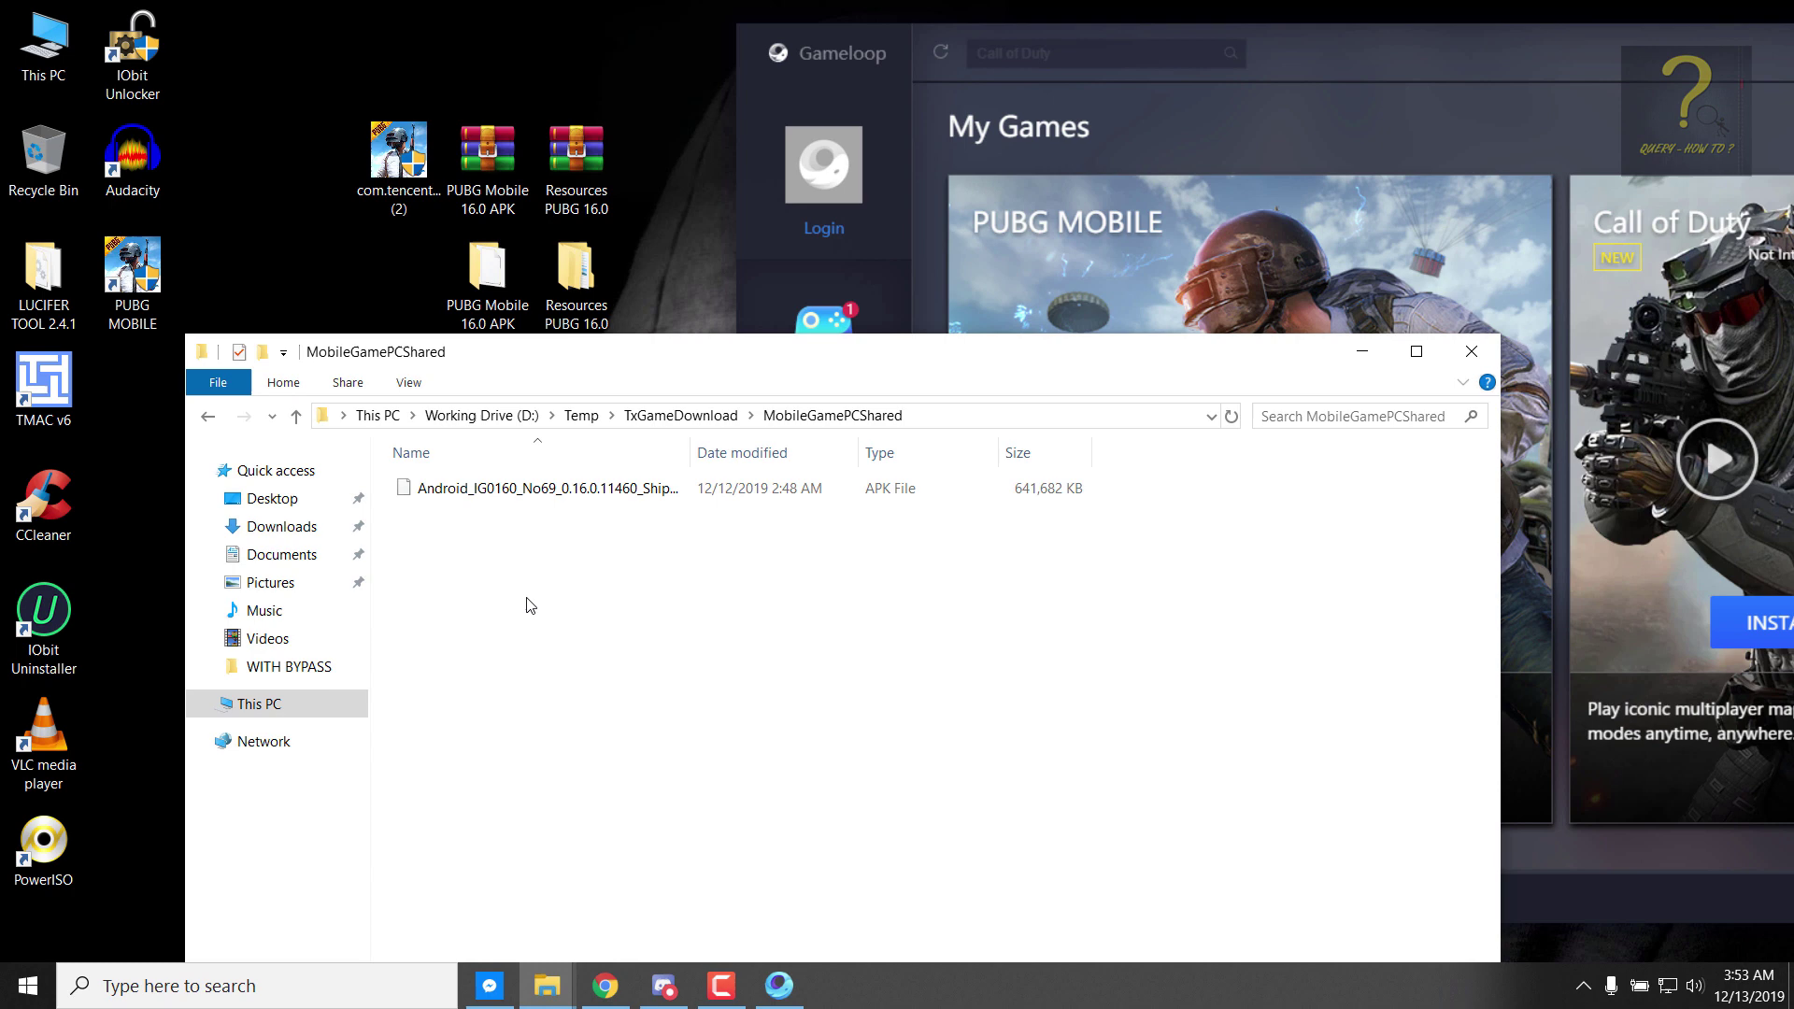
{"action": "right_click", "coordinate": [586, 304]}
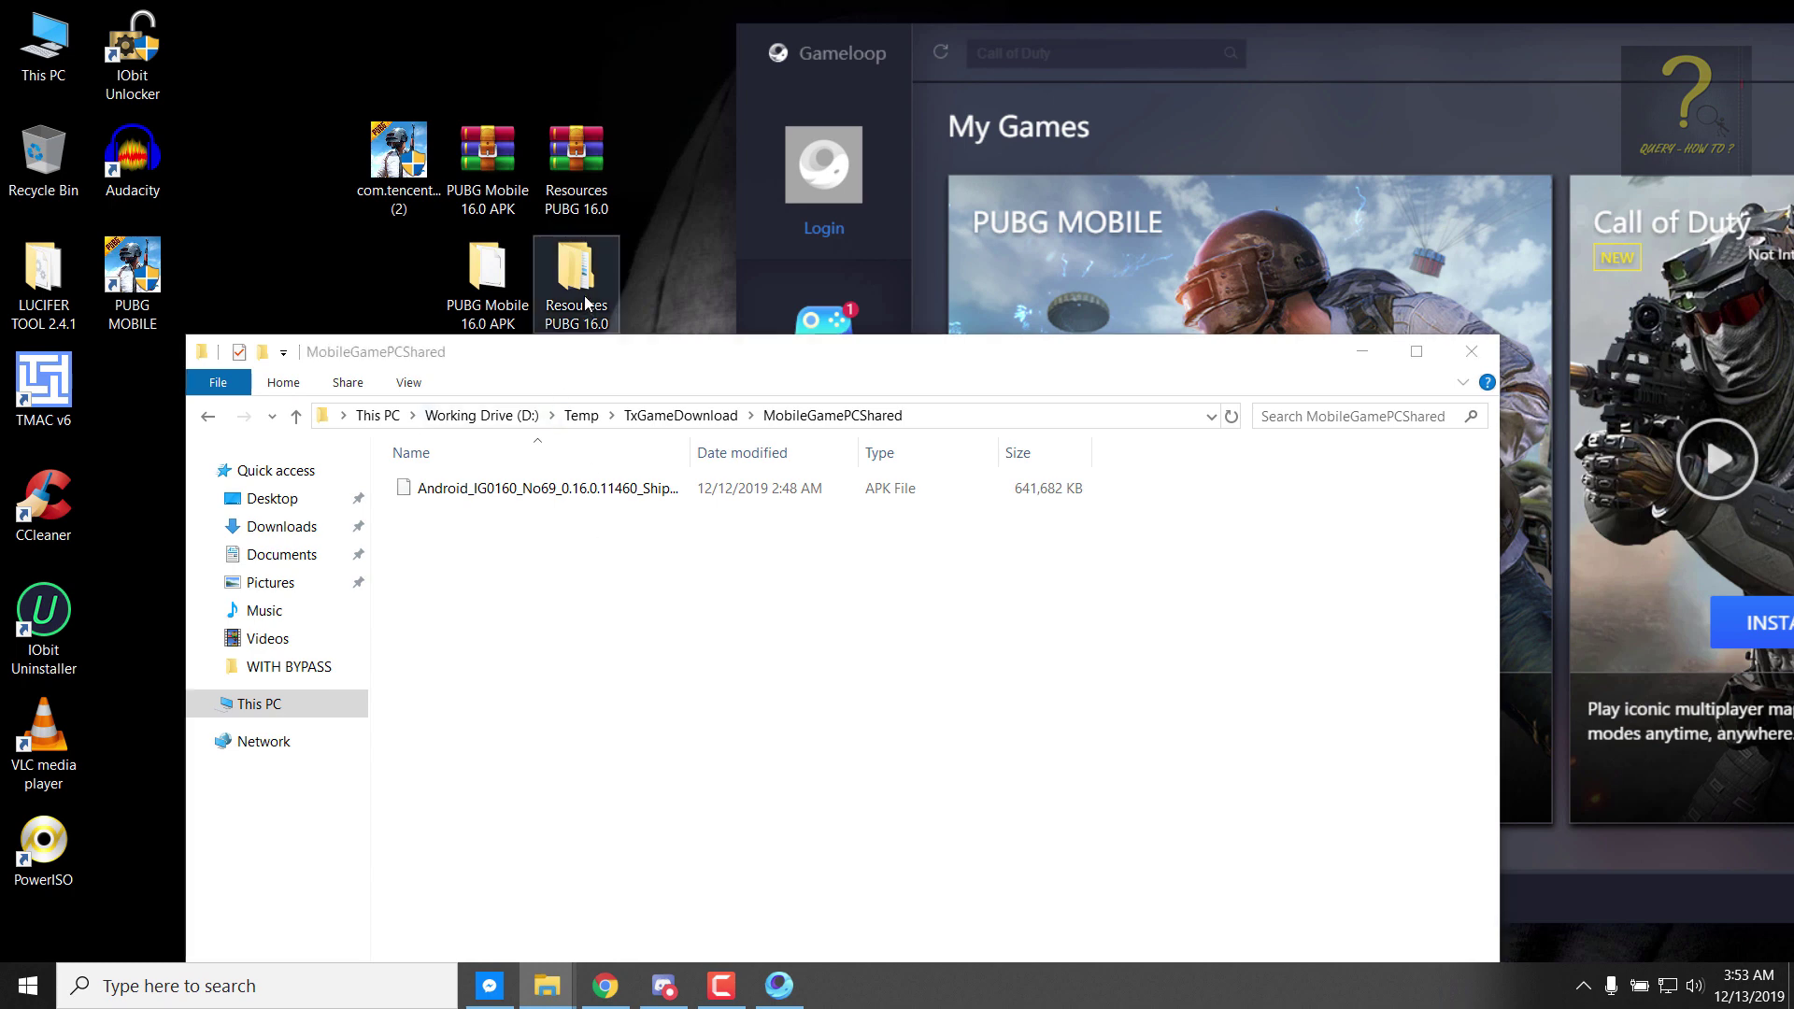
{"action": "left_click", "coordinate": [655, 797]}
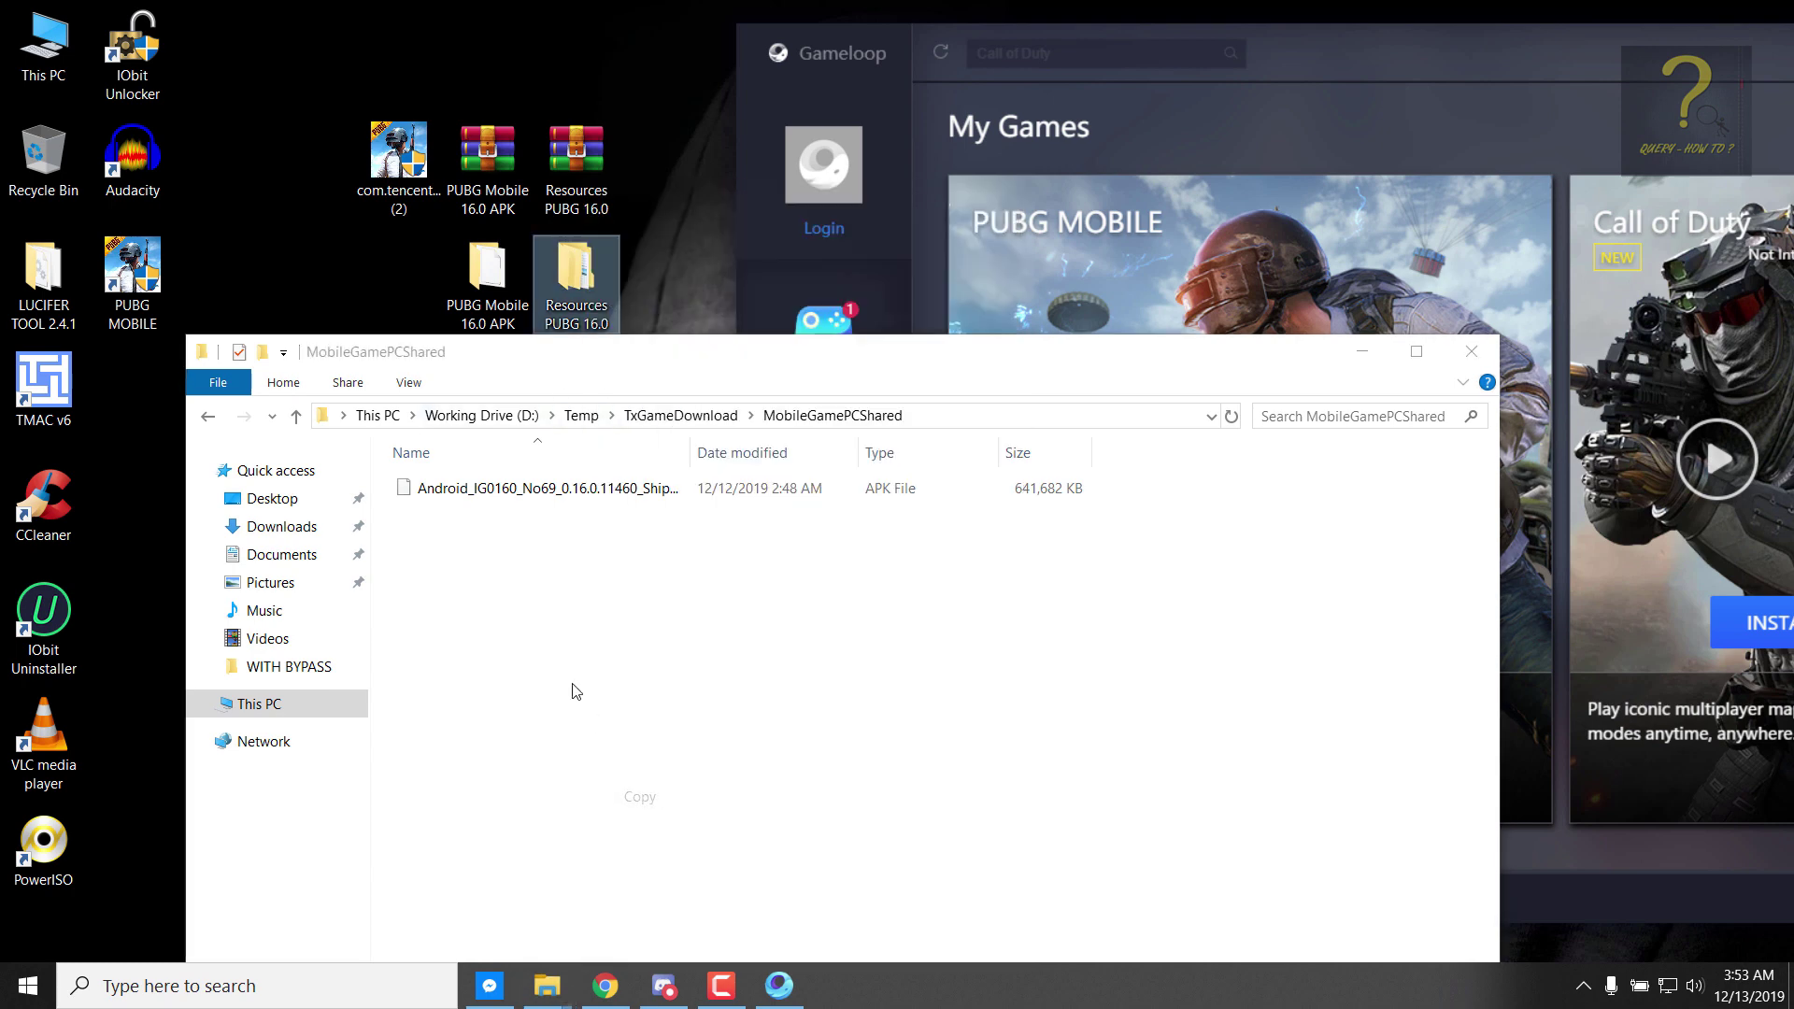
{"action": "right_click", "coordinate": [519, 578]}
{"action": "left_click", "coordinate": [570, 740]}
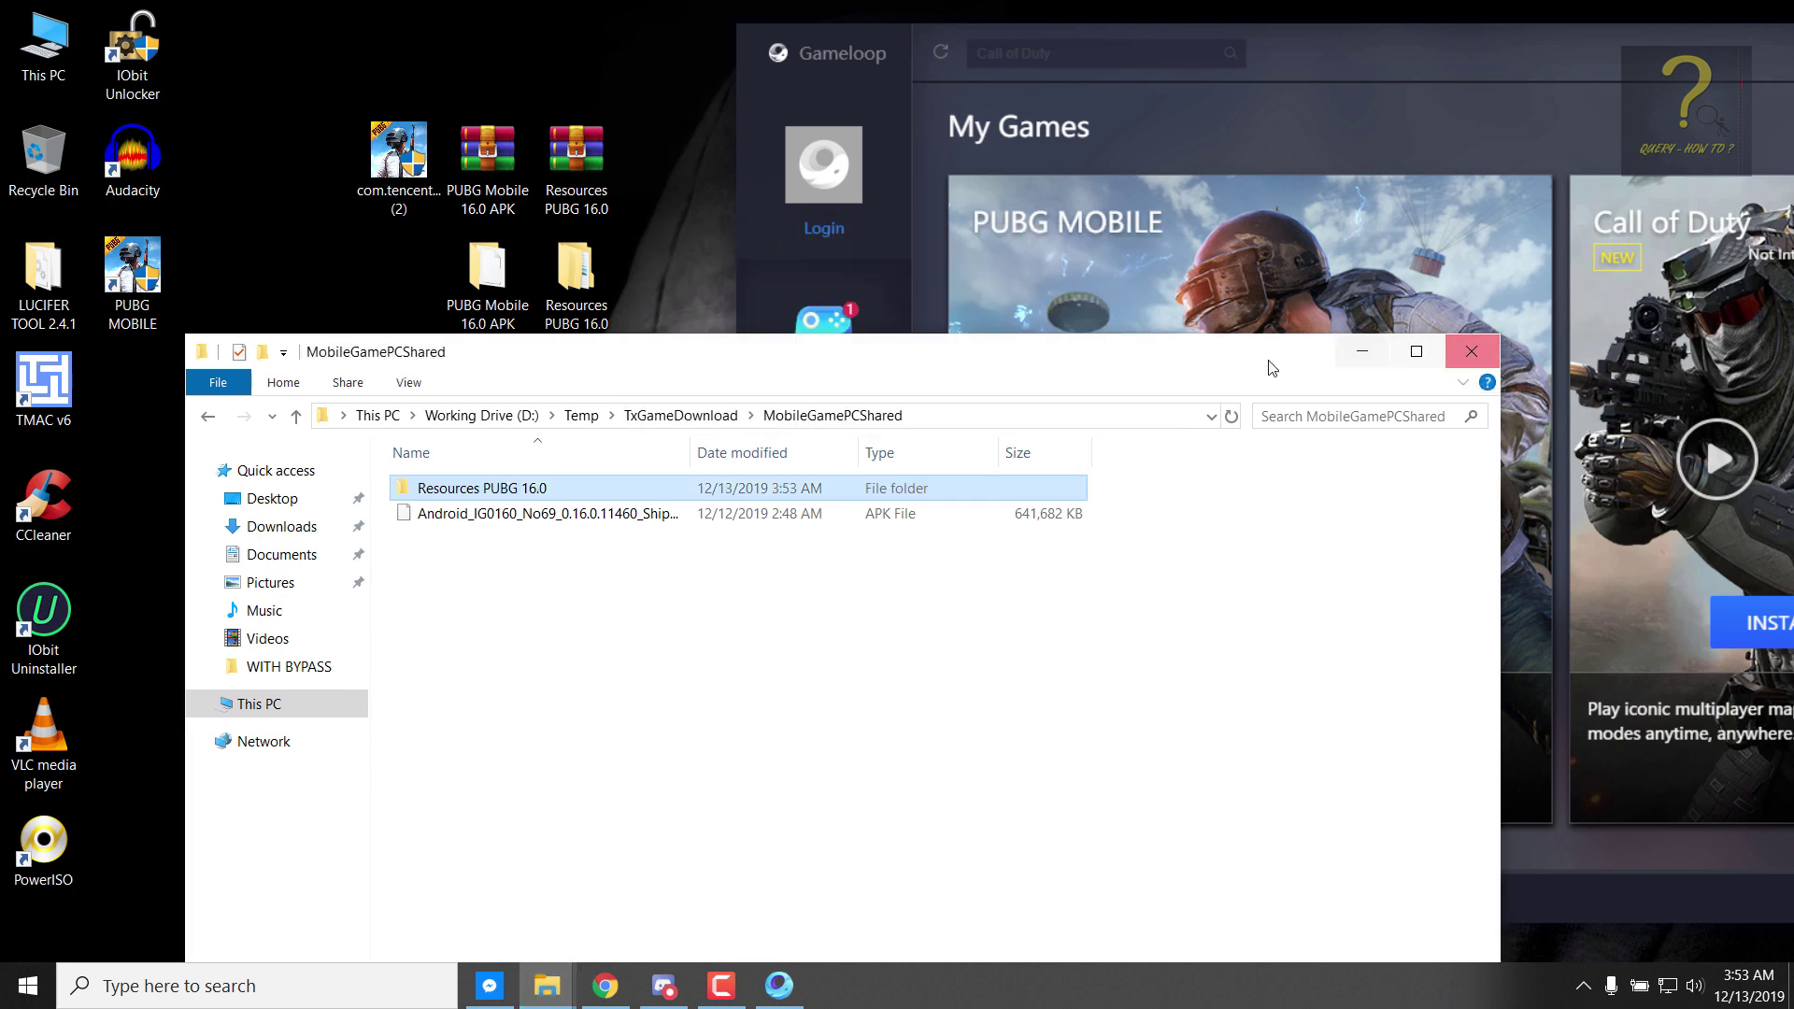
{"action": "left_click", "coordinate": [1471, 351]}
Step: Bring the GameLoop window fully into view, cancel the PUBG MOBILE download, and close GameLoop
{"action": "left_click_drag", "start_coordinate": [1437, 75], "coordinate": [976, 58]}
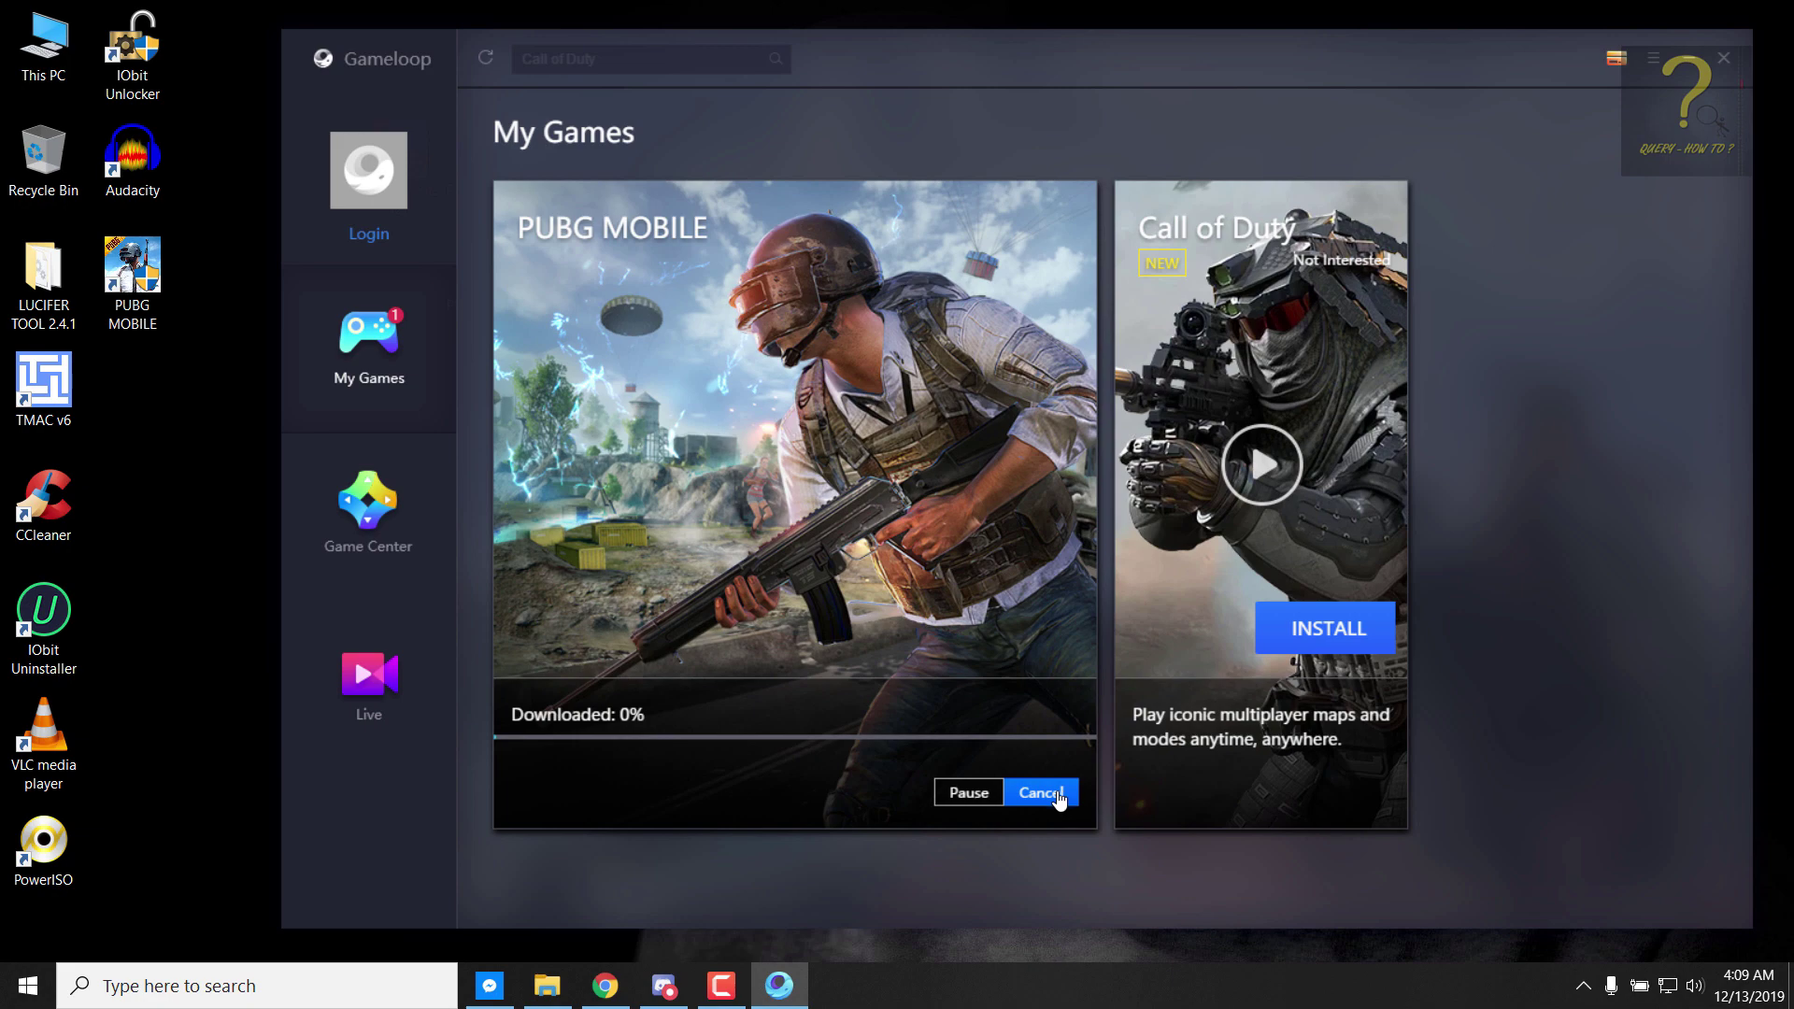
{"action": "left_click", "coordinate": [1058, 794]}
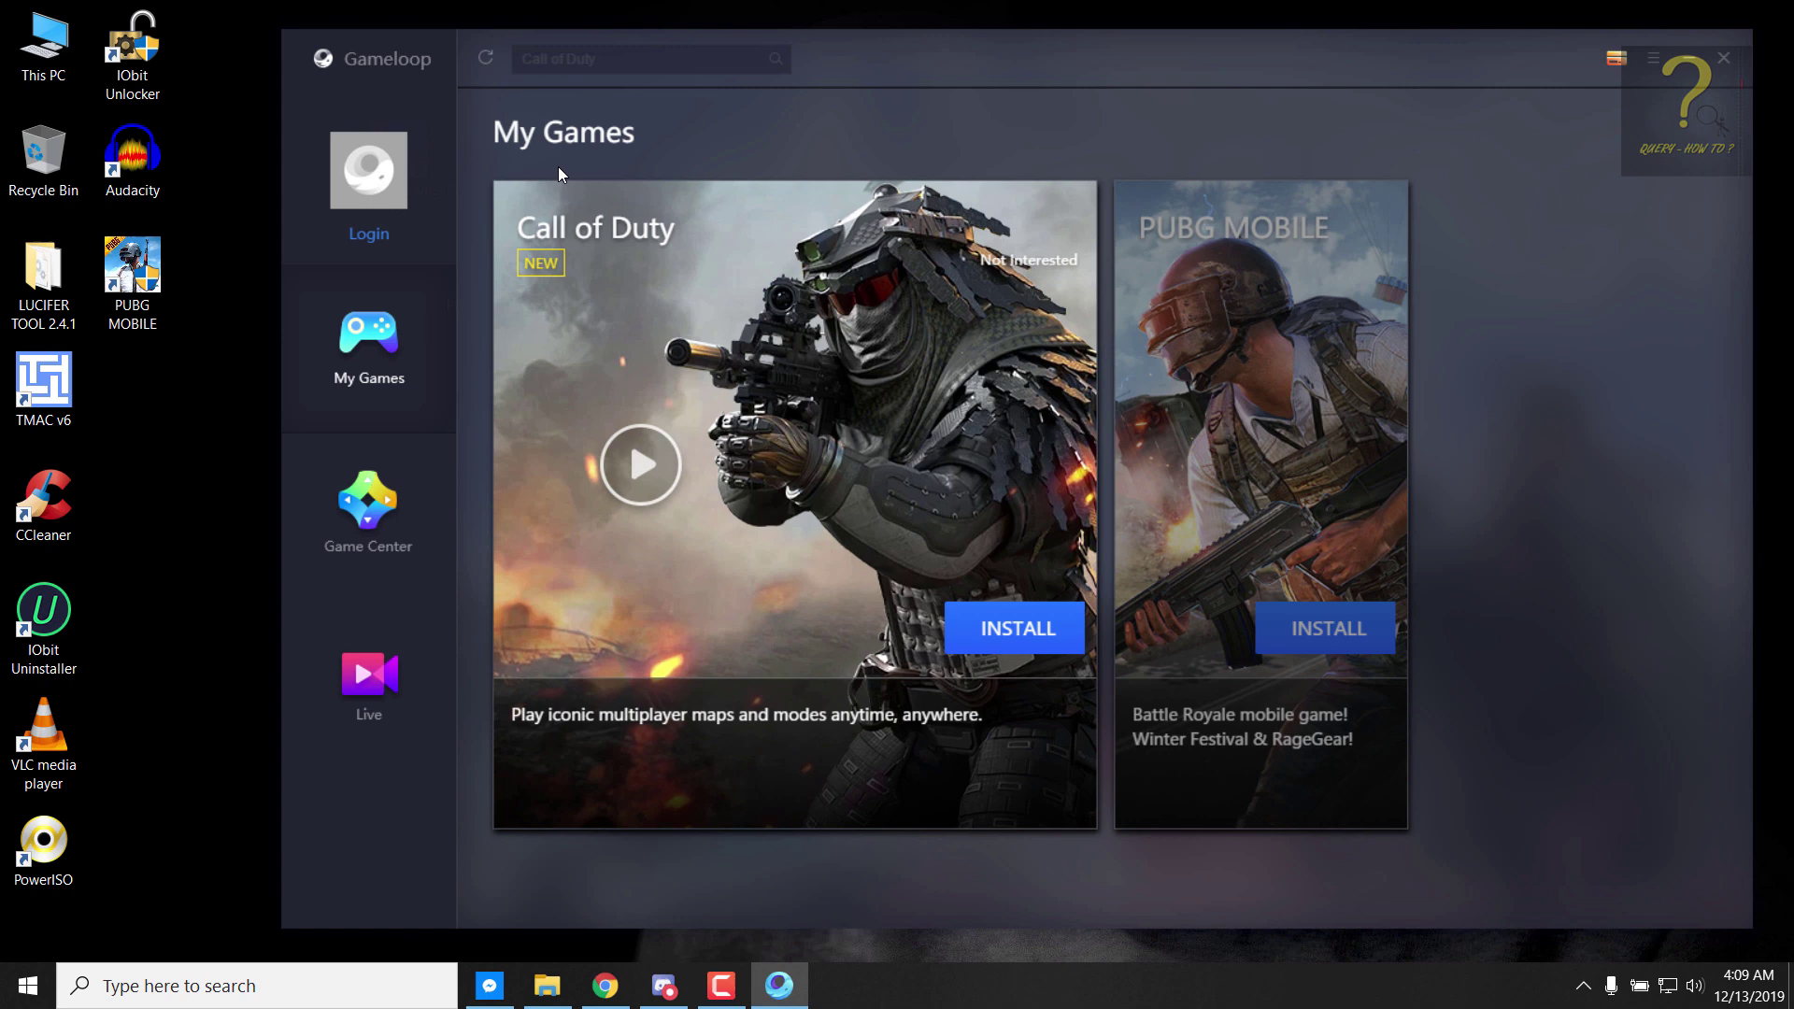
{"action": "left_click", "coordinate": [1726, 59]}
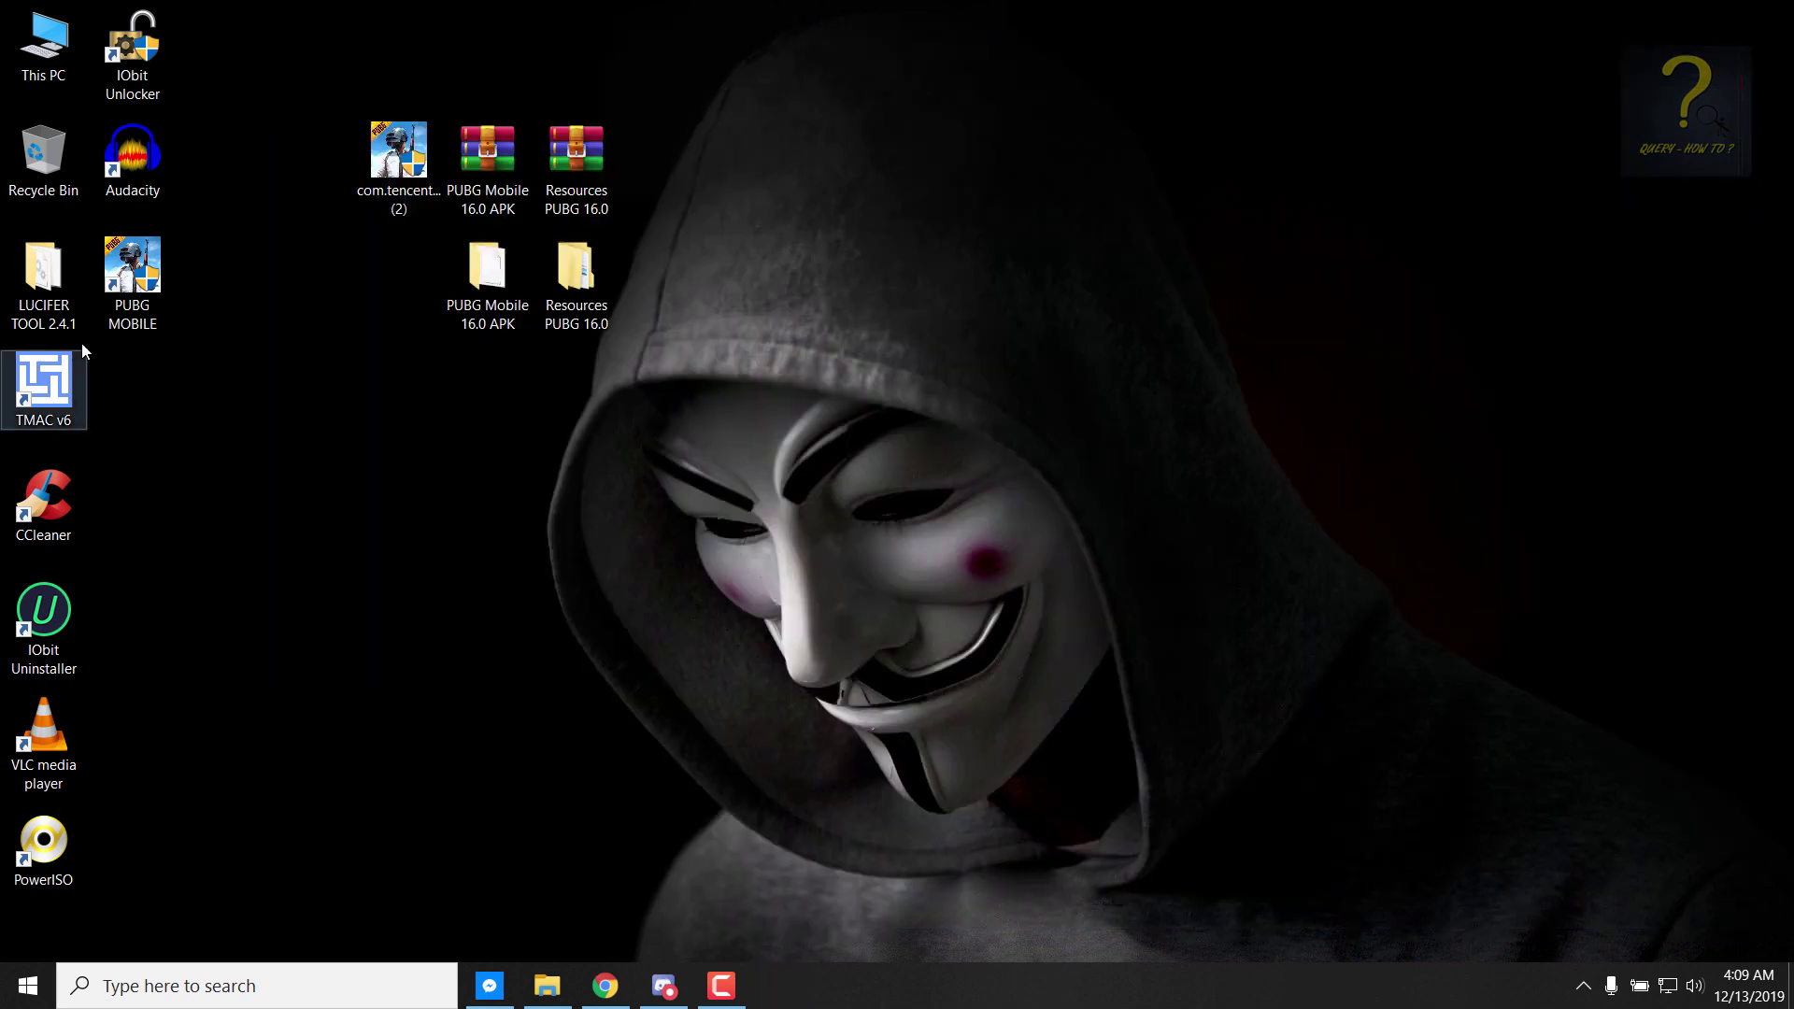
Step: Open the file location of the PUBG MOBILE desktop shortcut and go to the ui folder inside txgameassistant
{"action": "left_click", "coordinate": [132, 285]}
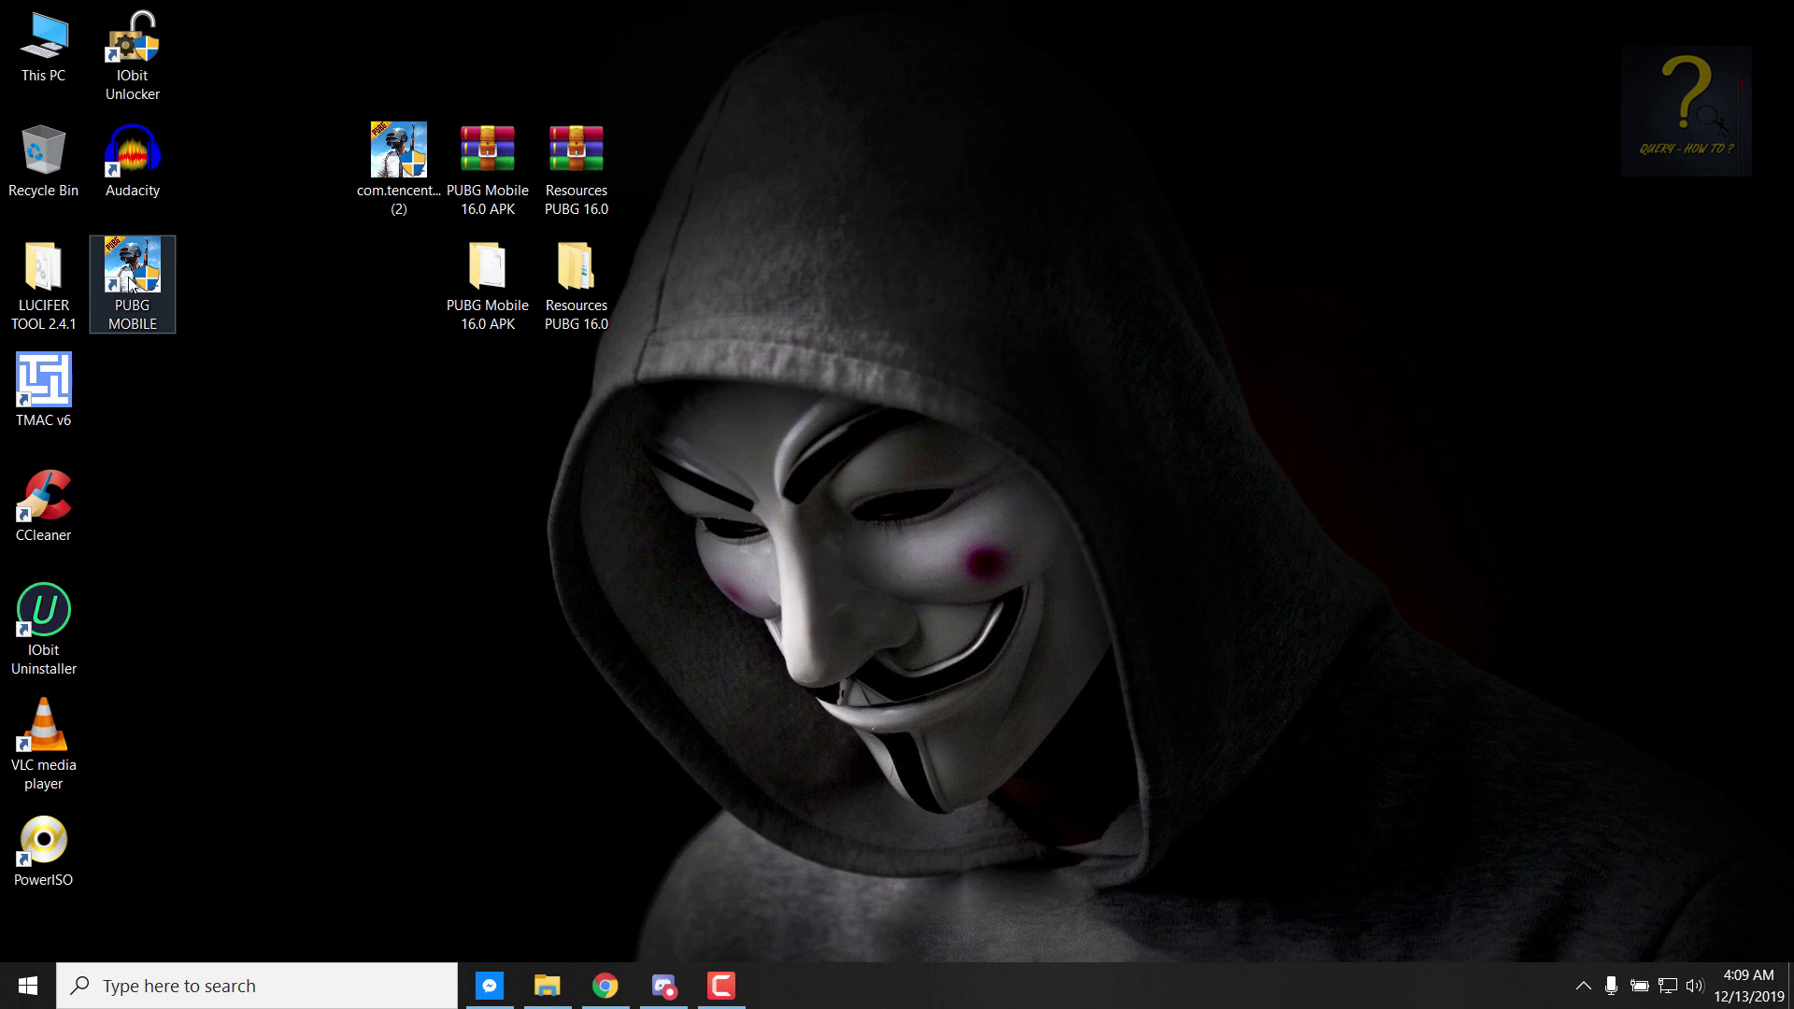
{"action": "right_click", "coordinate": [131, 284]}
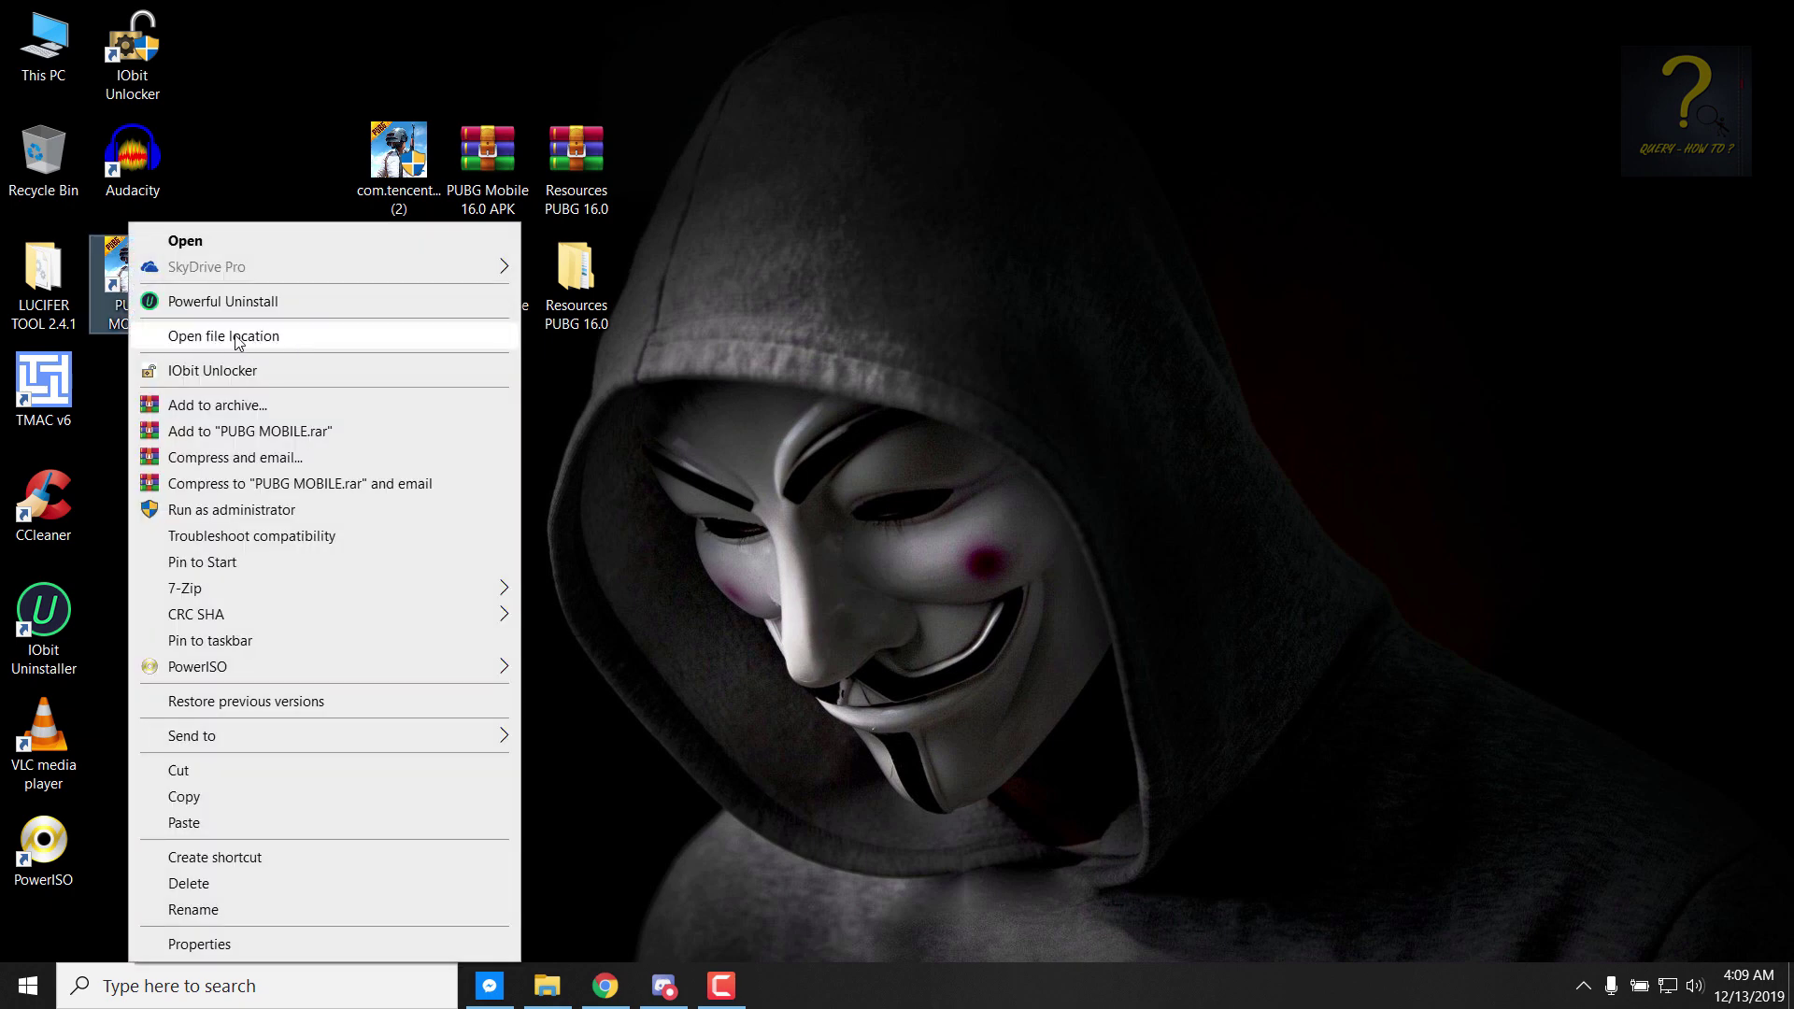
{"action": "left_click", "coordinate": [278, 338]}
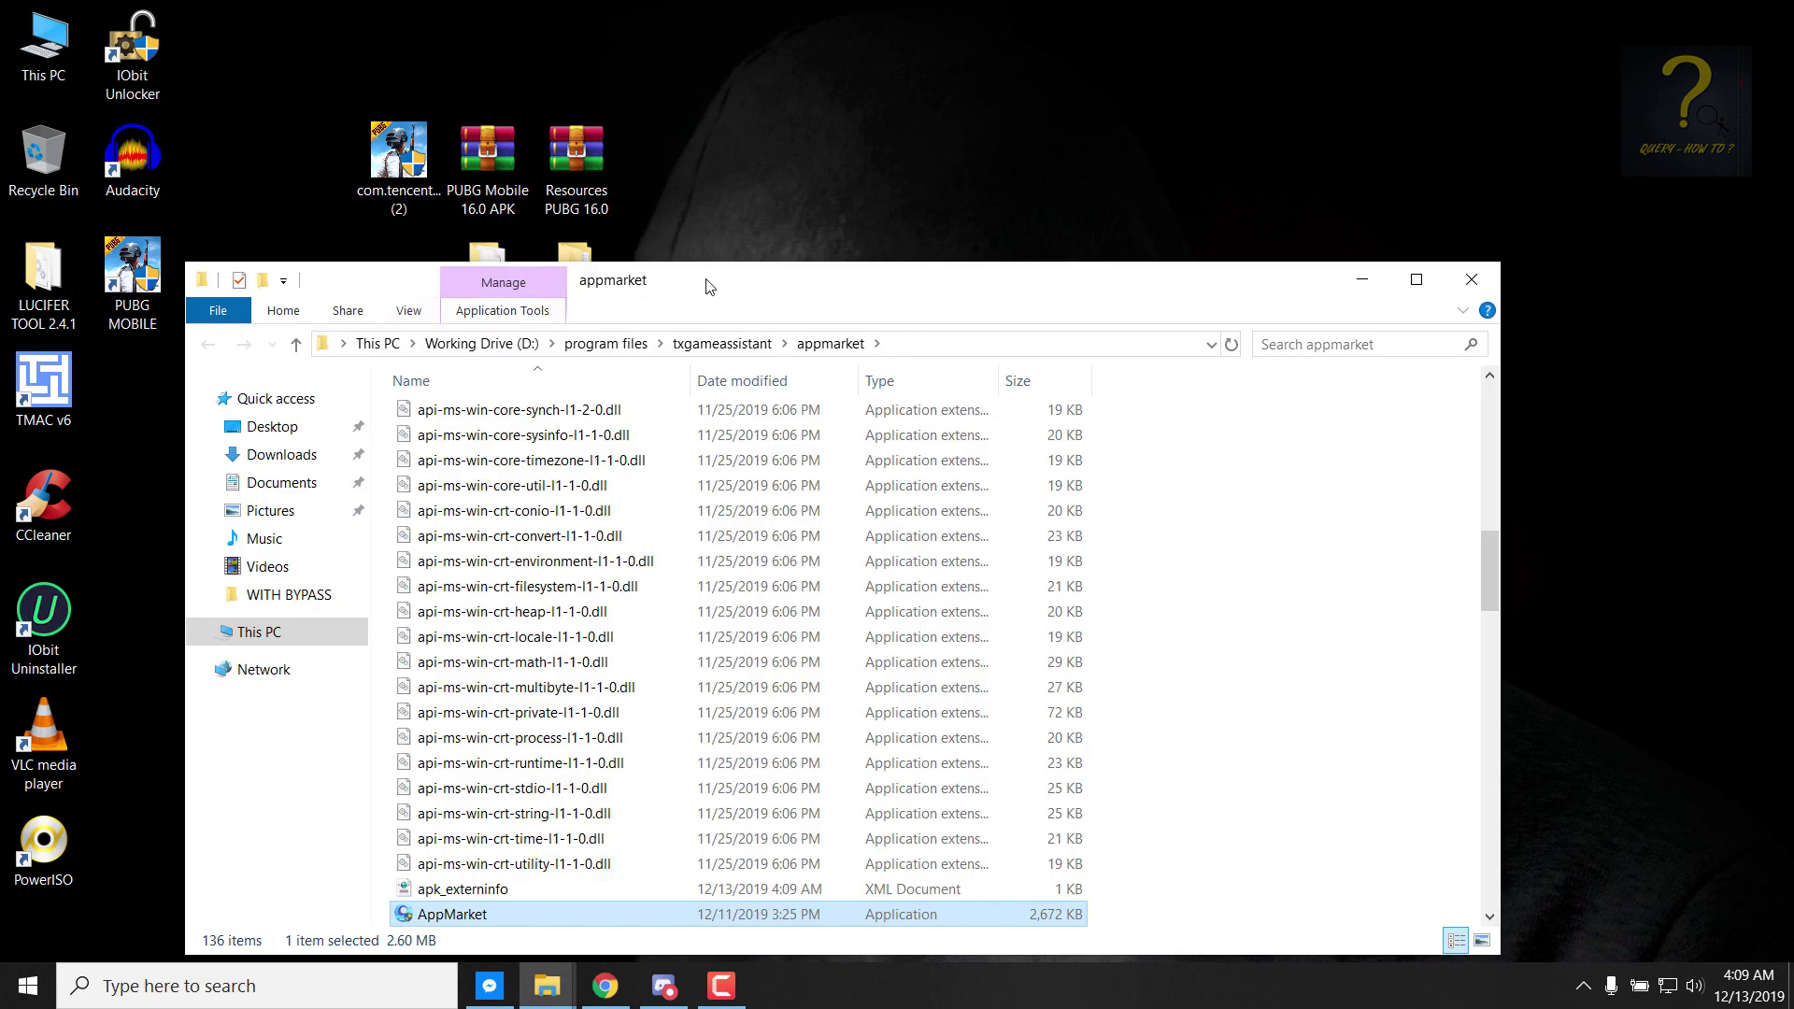
{"action": "left_click_drag", "start_coordinate": [713, 280], "coordinate": [783, 117]}
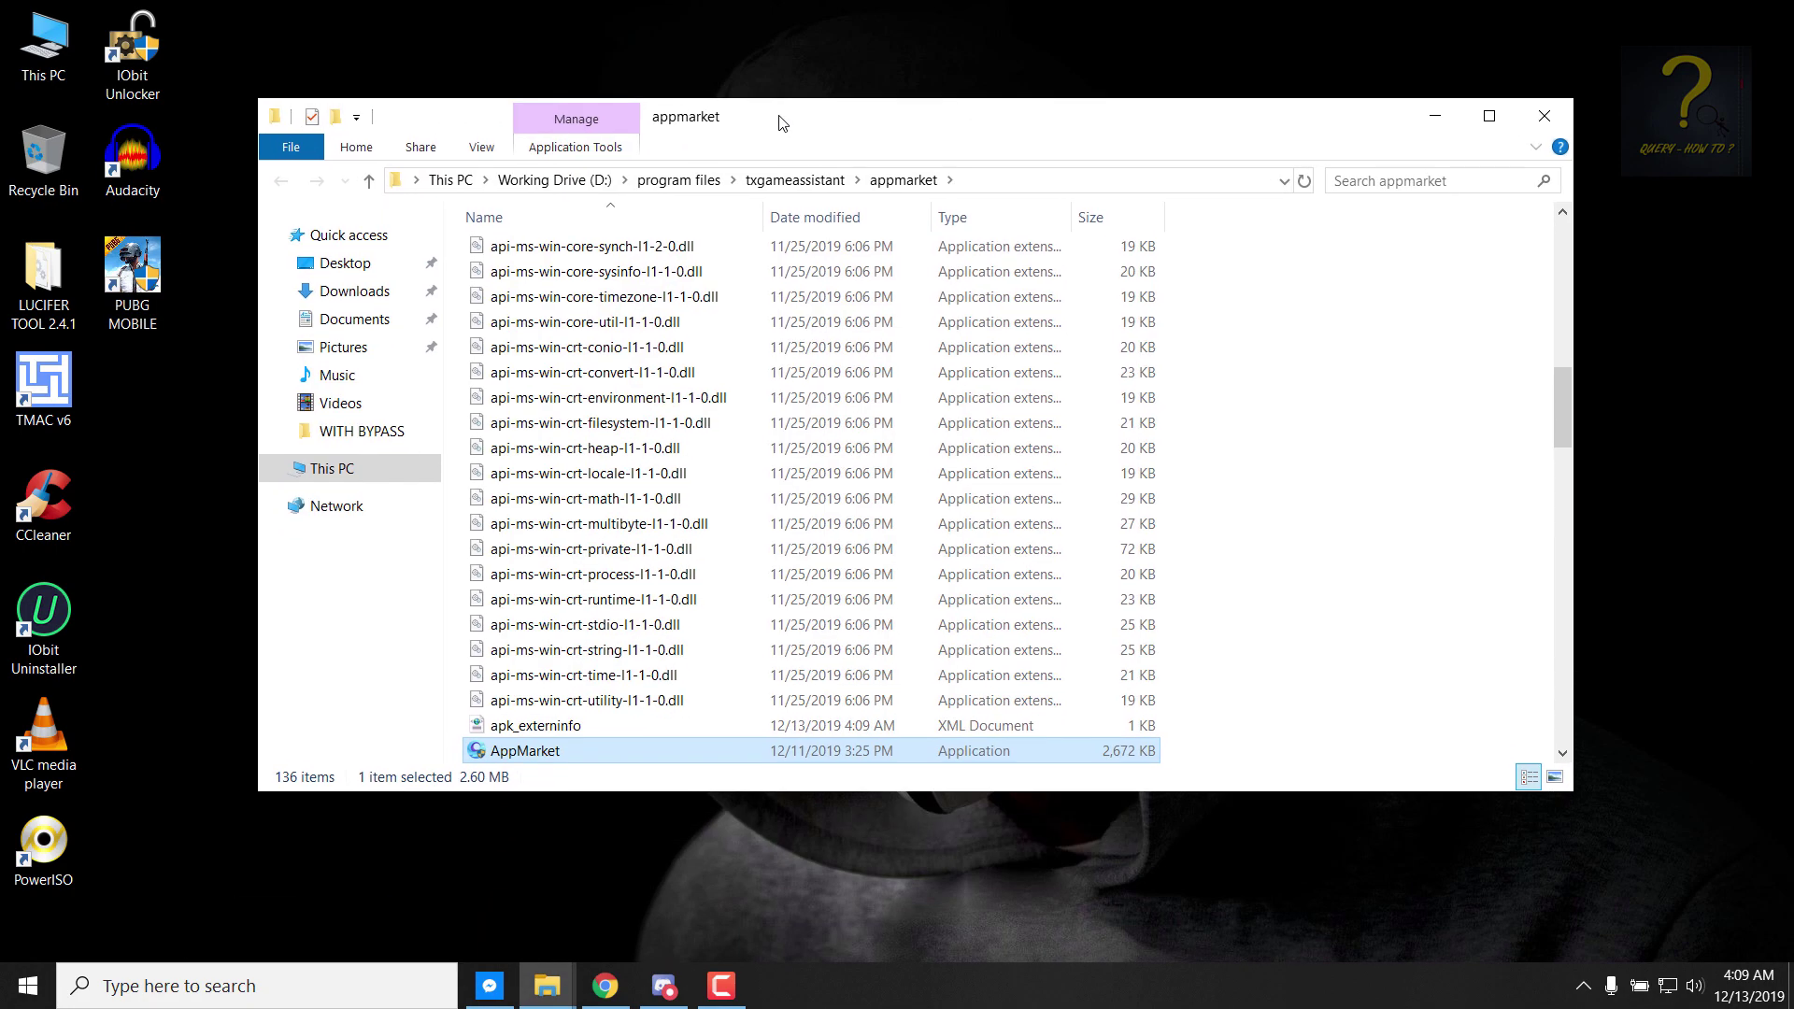
{"action": "left_click", "coordinate": [823, 192]}
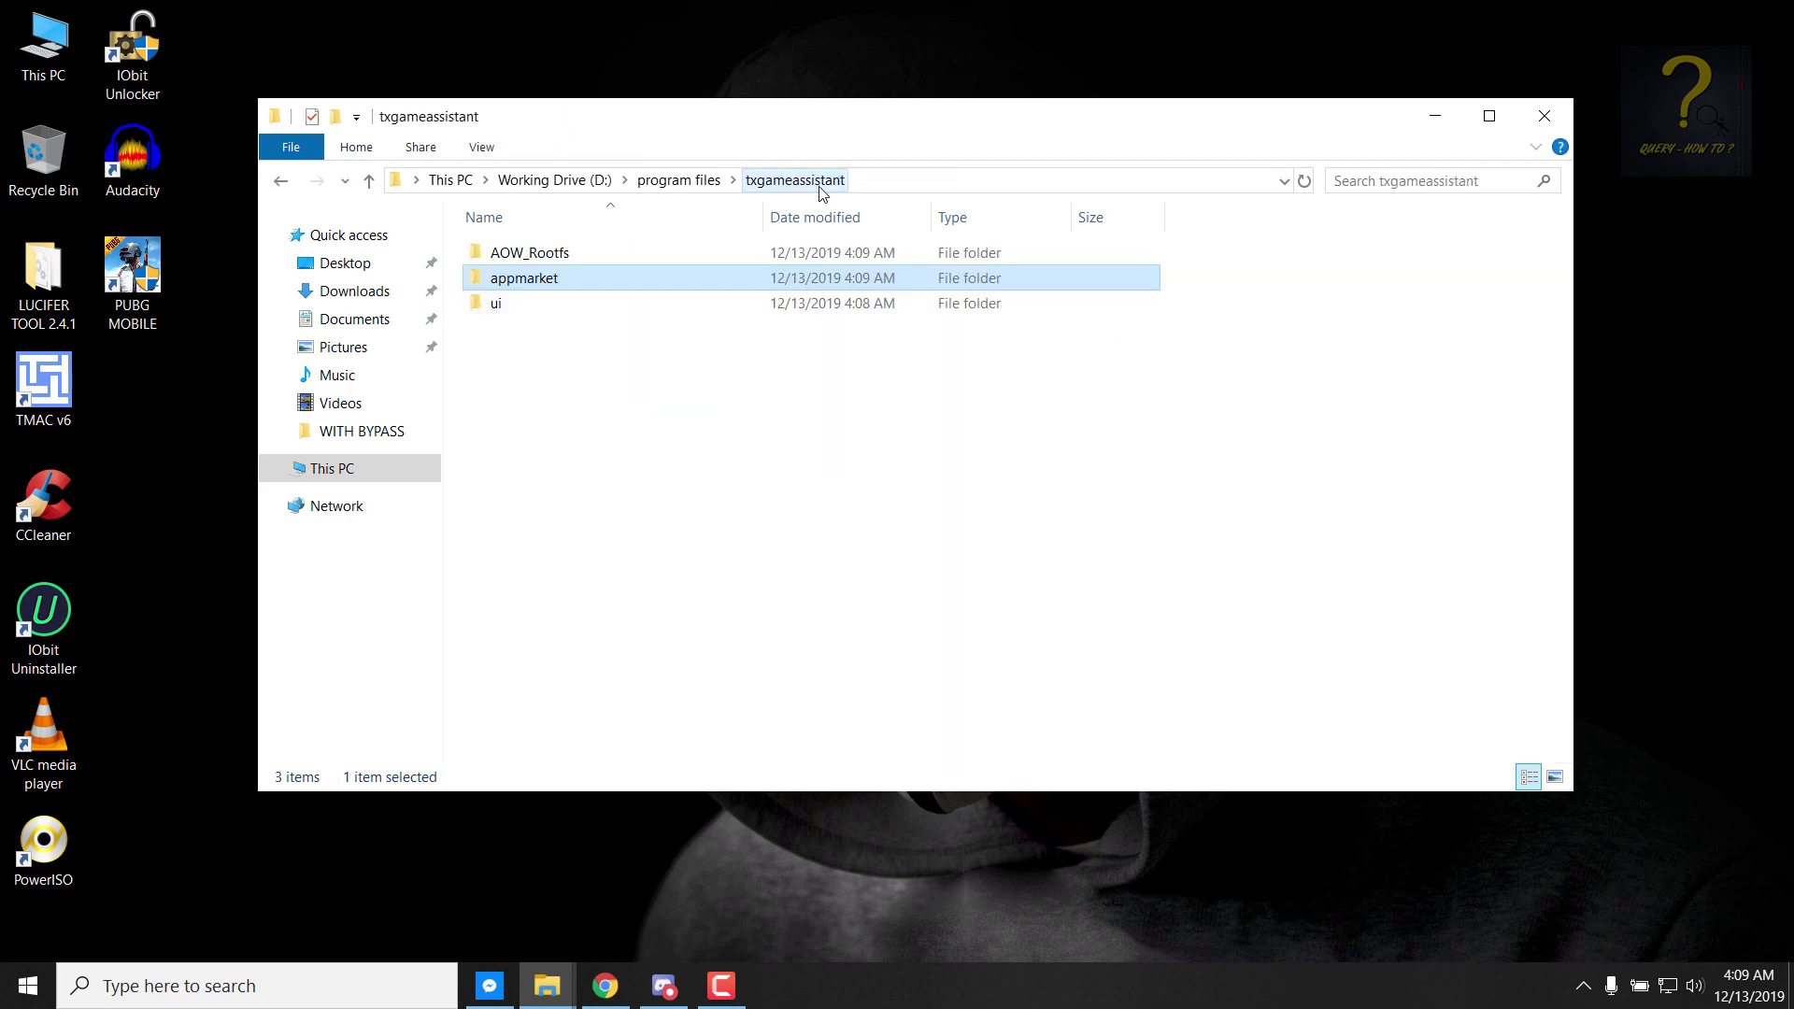
{"action": "double_click", "coordinate": [503, 307]}
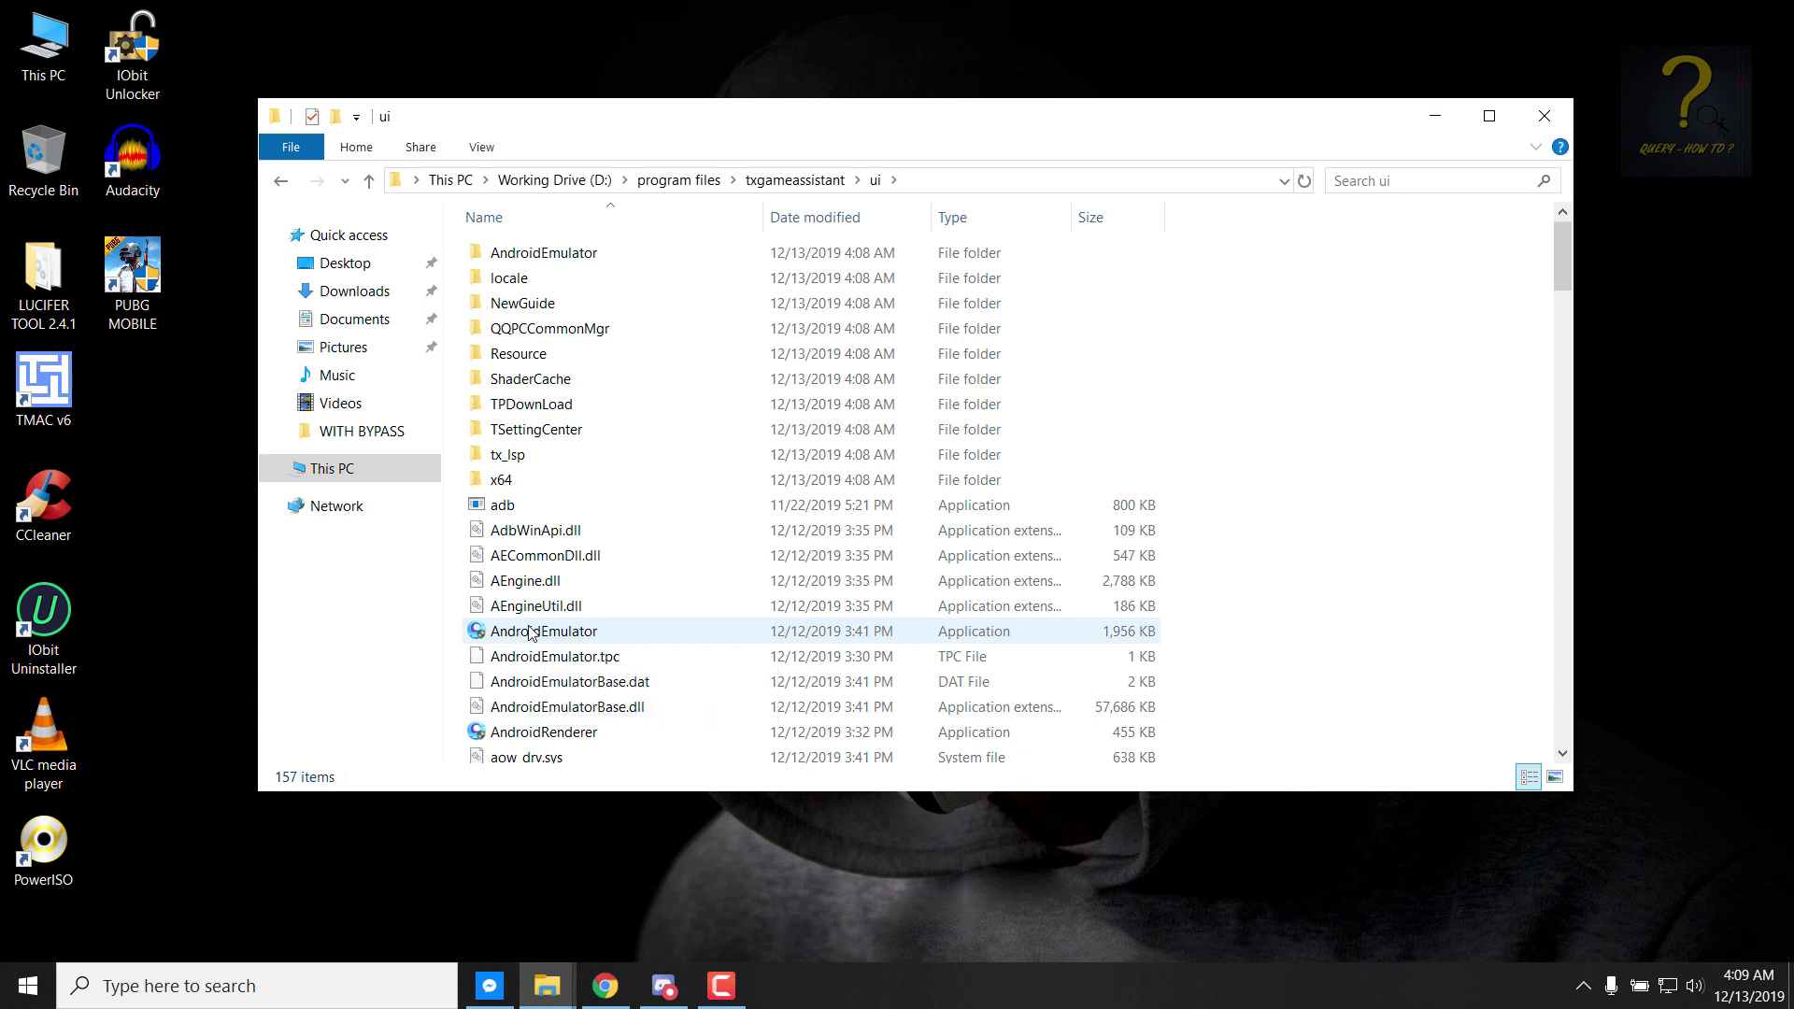
Step: Create a desktop shortcut to the AndroidEmulator application and close the ui folder window
{"action": "mouse_move", "coordinate": [513, 639]}
{"action": "right_click", "coordinate": [535, 631]}
{"action": "mouse_move", "coordinate": [644, 735]}
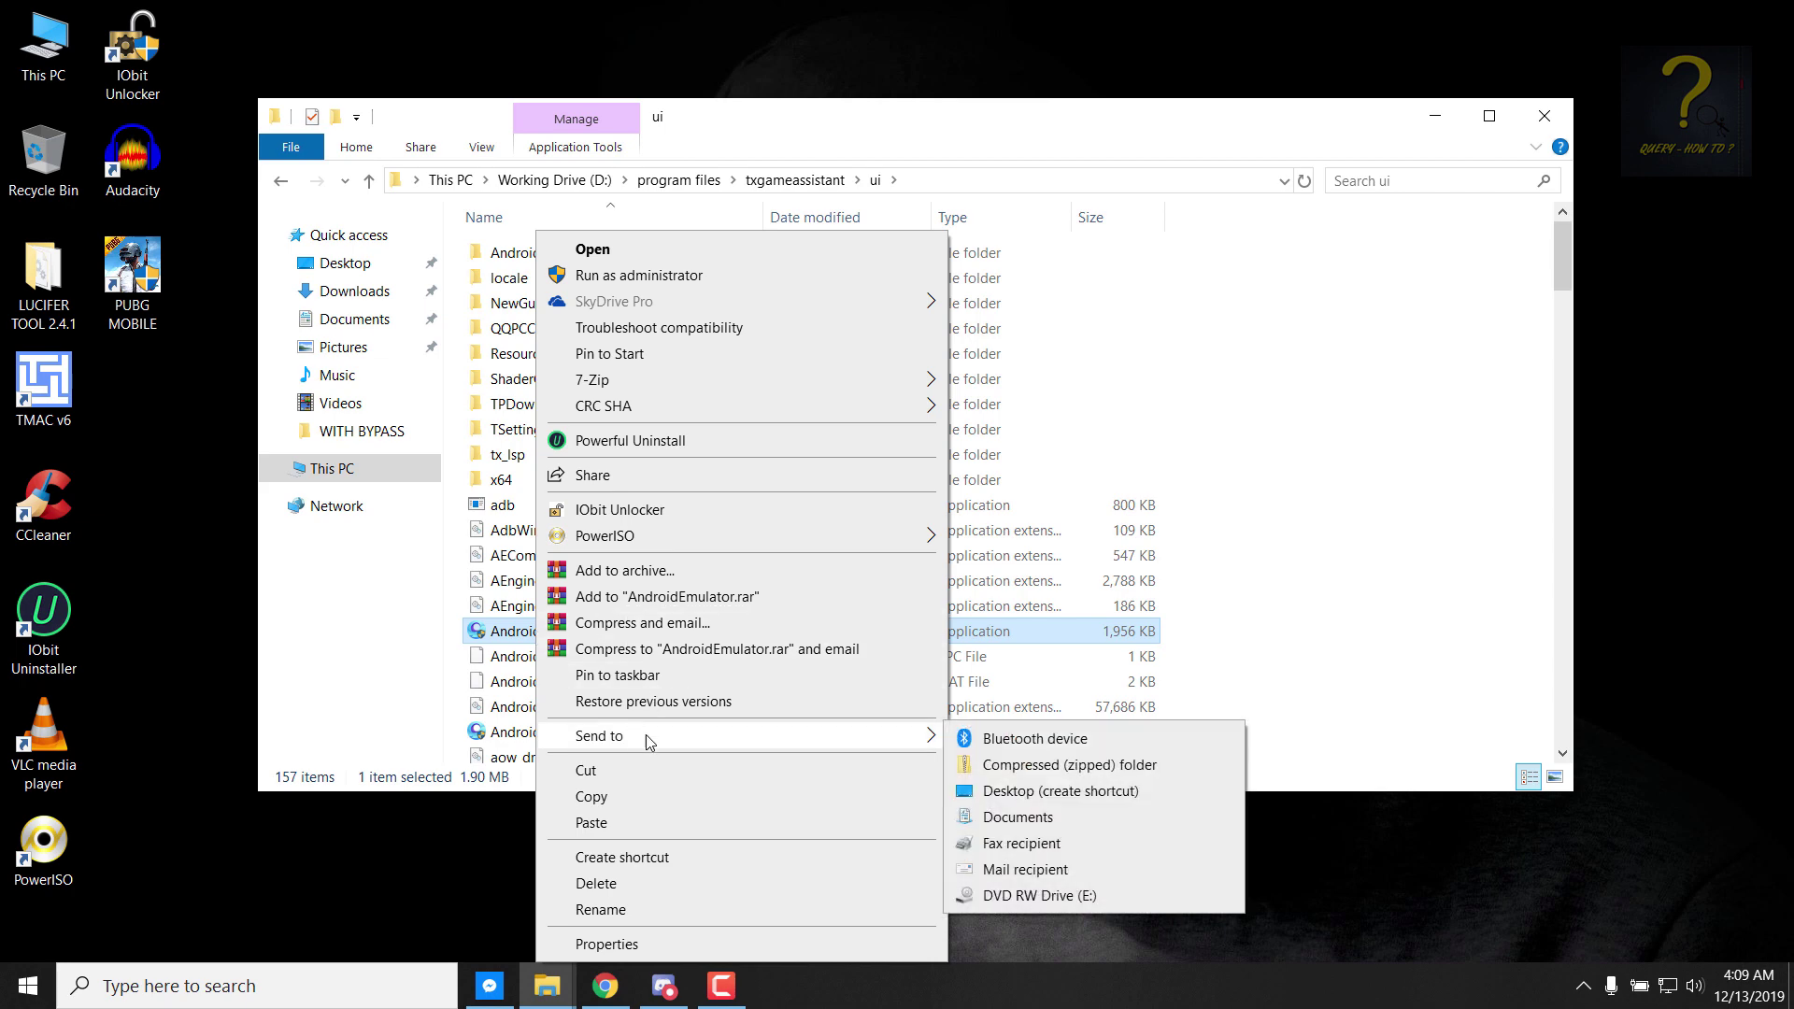
{"action": "left_click", "coordinate": [1015, 794]}
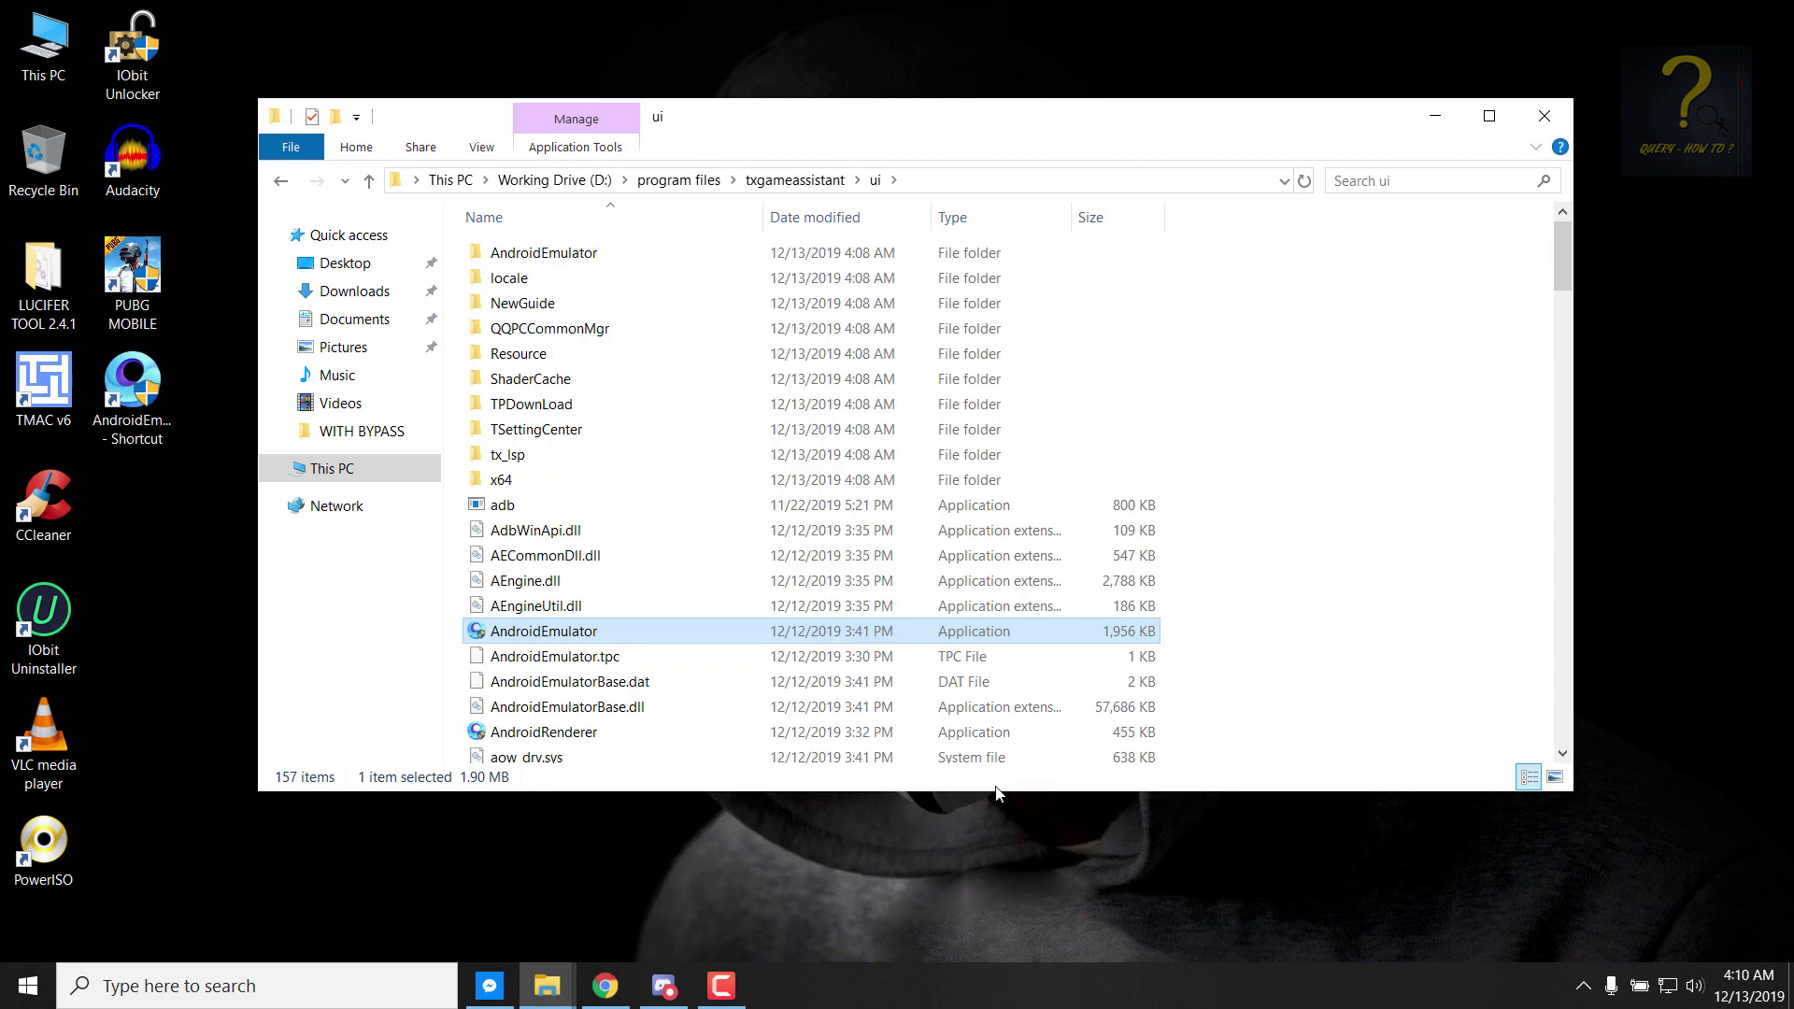
{"action": "left_click", "coordinate": [1552, 114]}
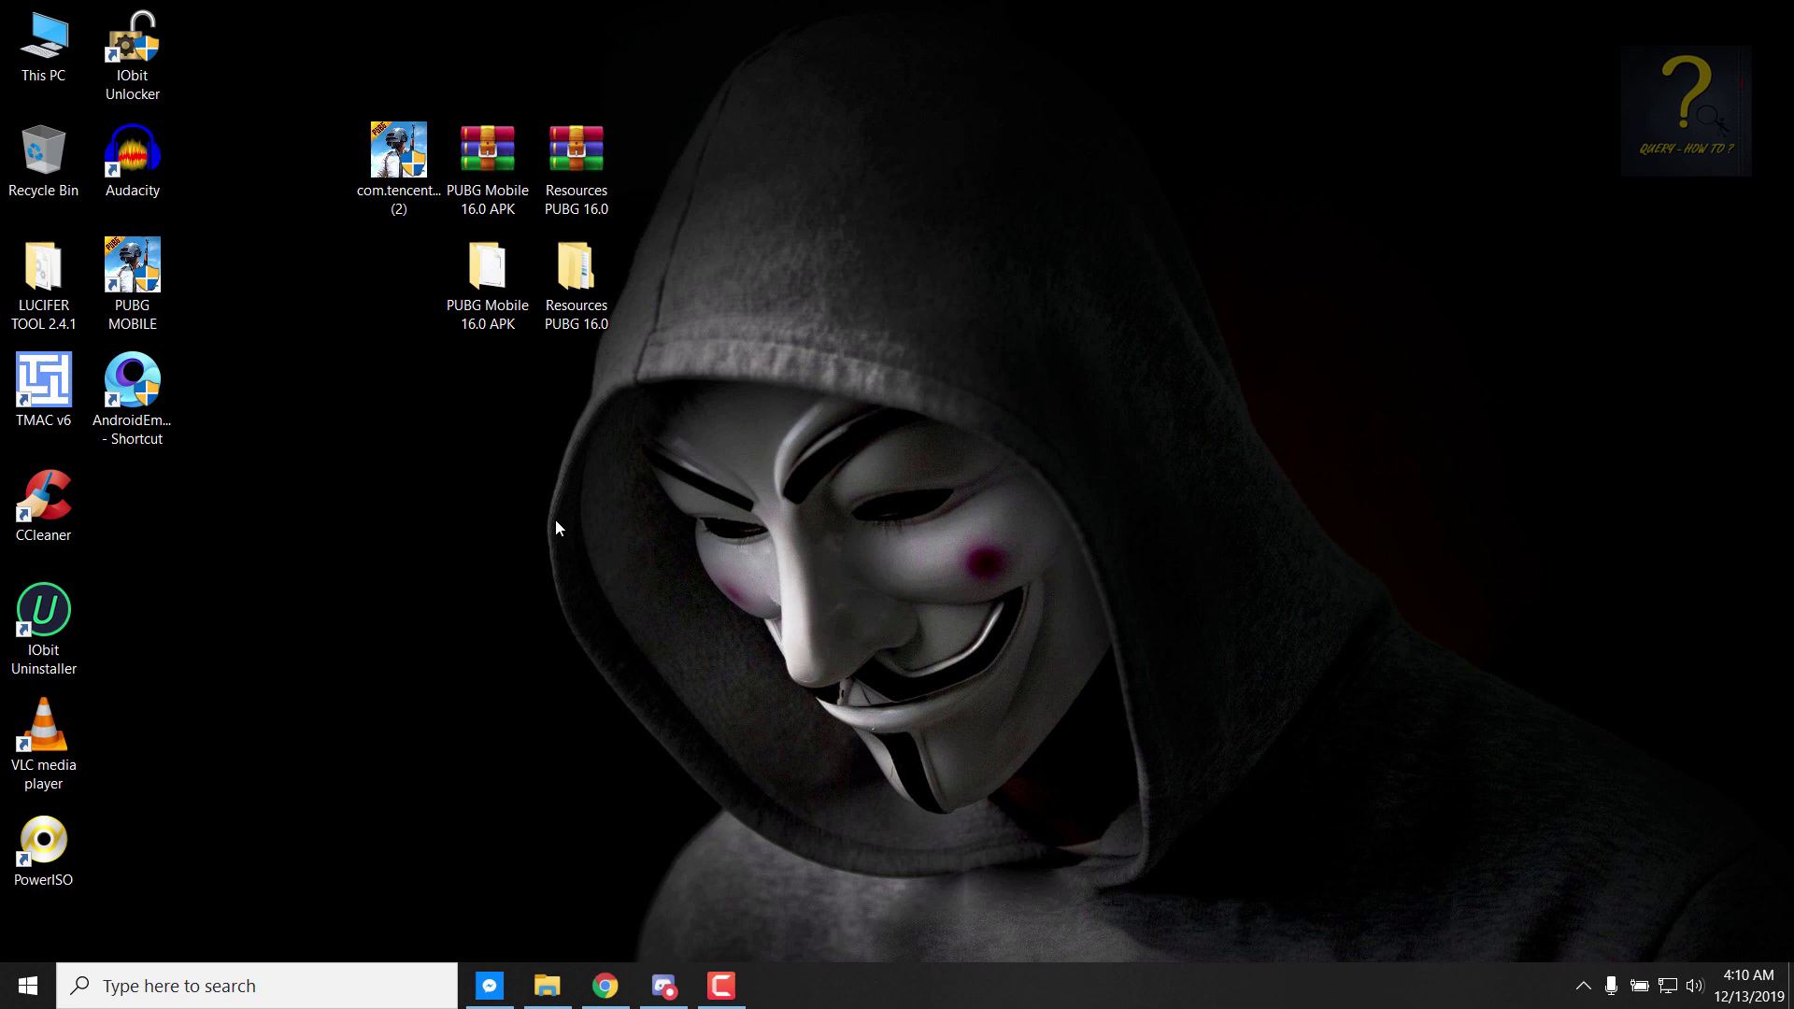
Step: Launch the emulator from its new desktop shortcut, open its Browser, and switch the Google page to English
{"action": "double_click", "coordinate": [135, 428]}
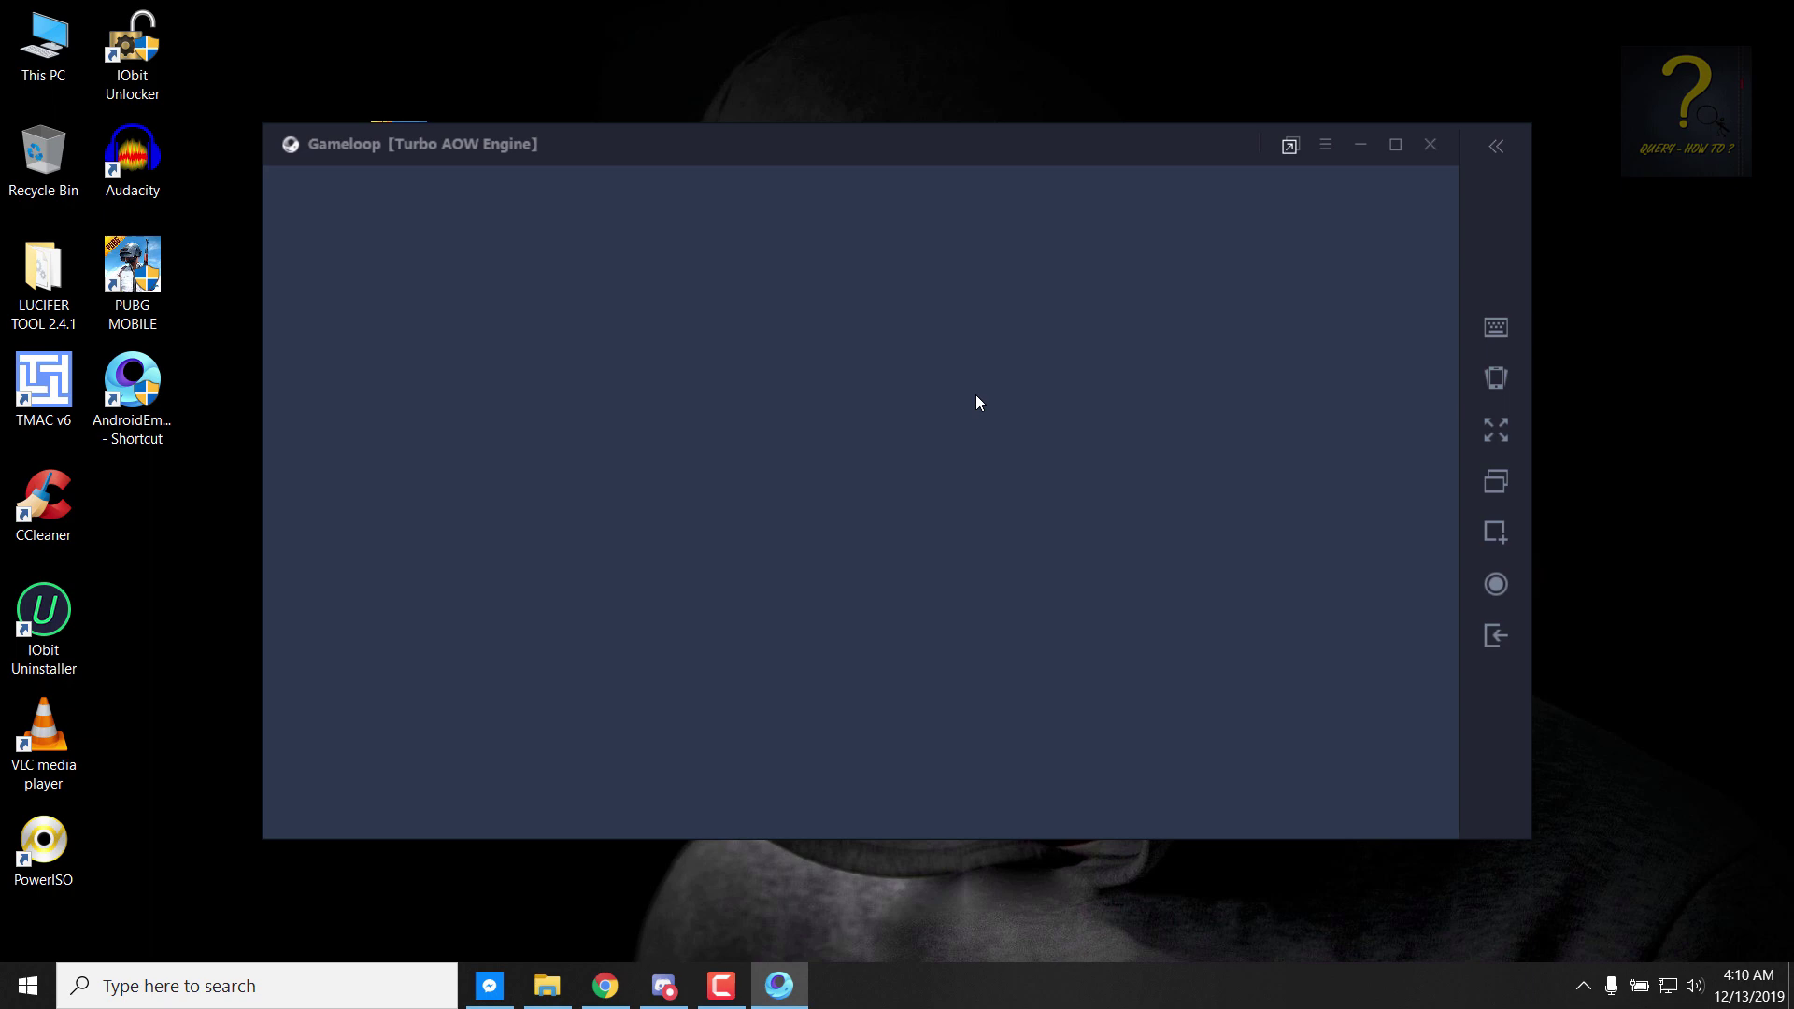
{"action": "left_click_drag", "start_coordinate": [899, 146], "coordinate": [911, 111]}
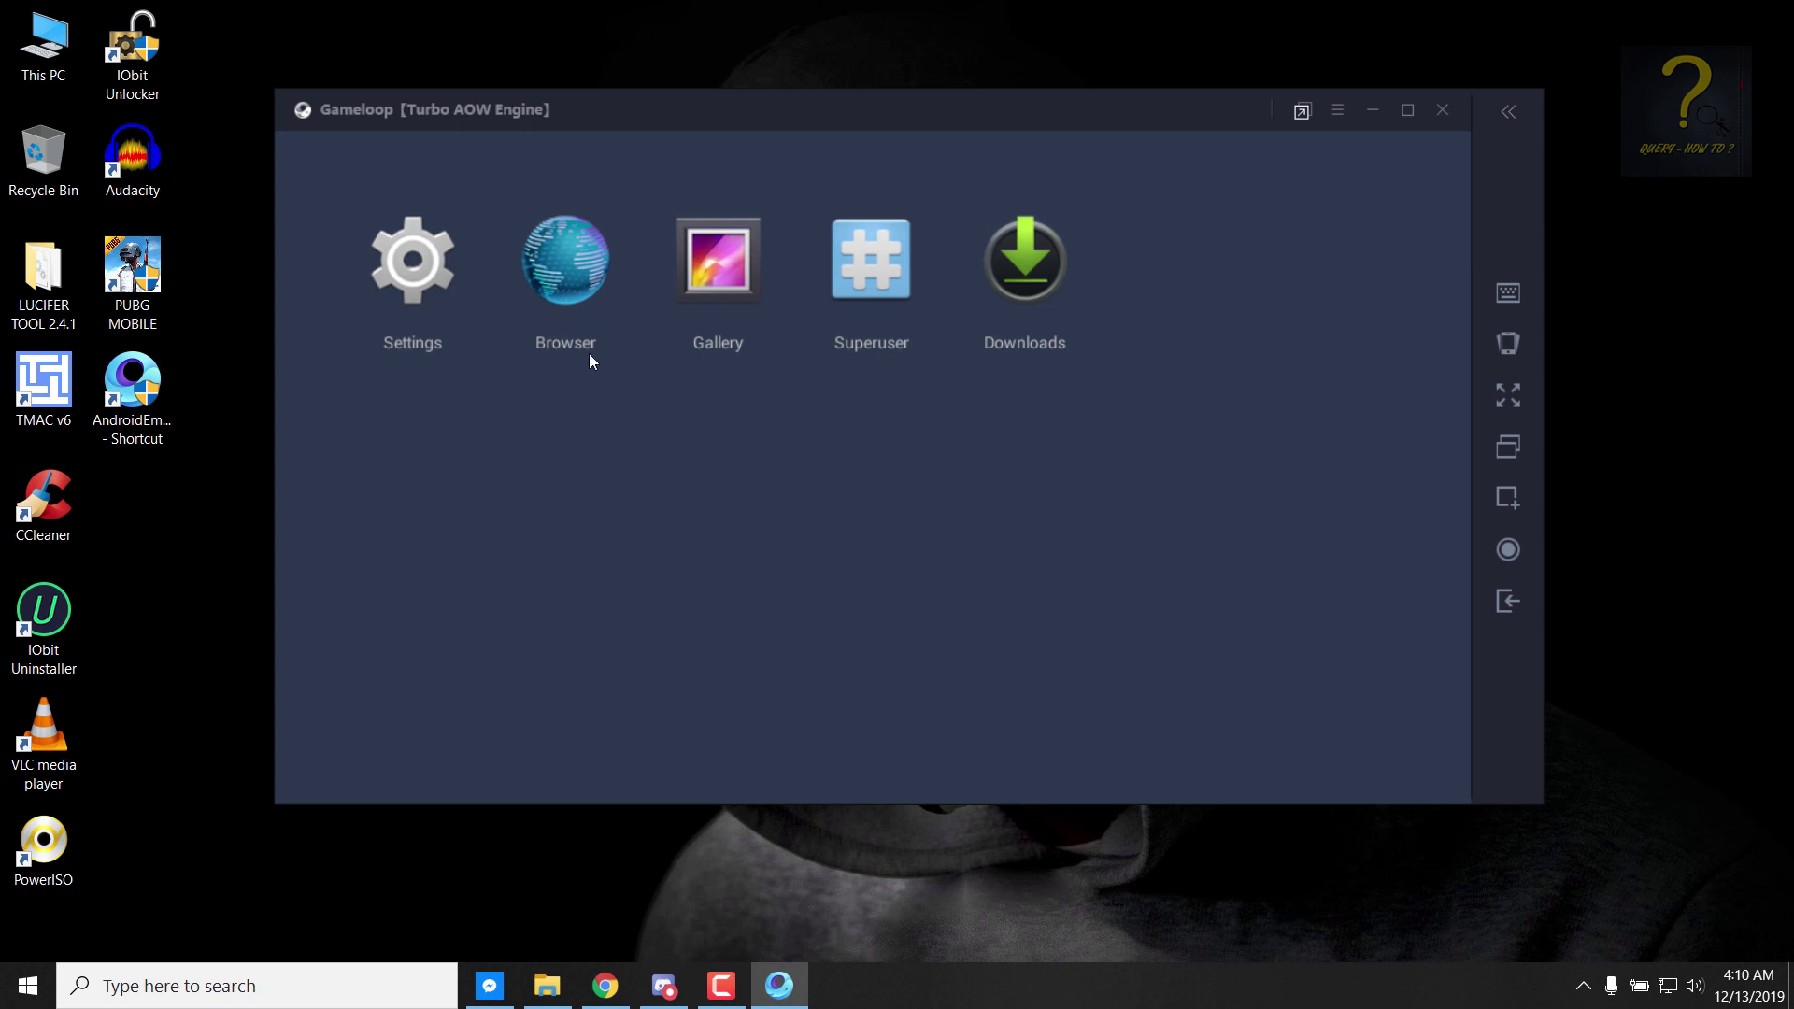
{"action": "left_click", "coordinate": [571, 275]}
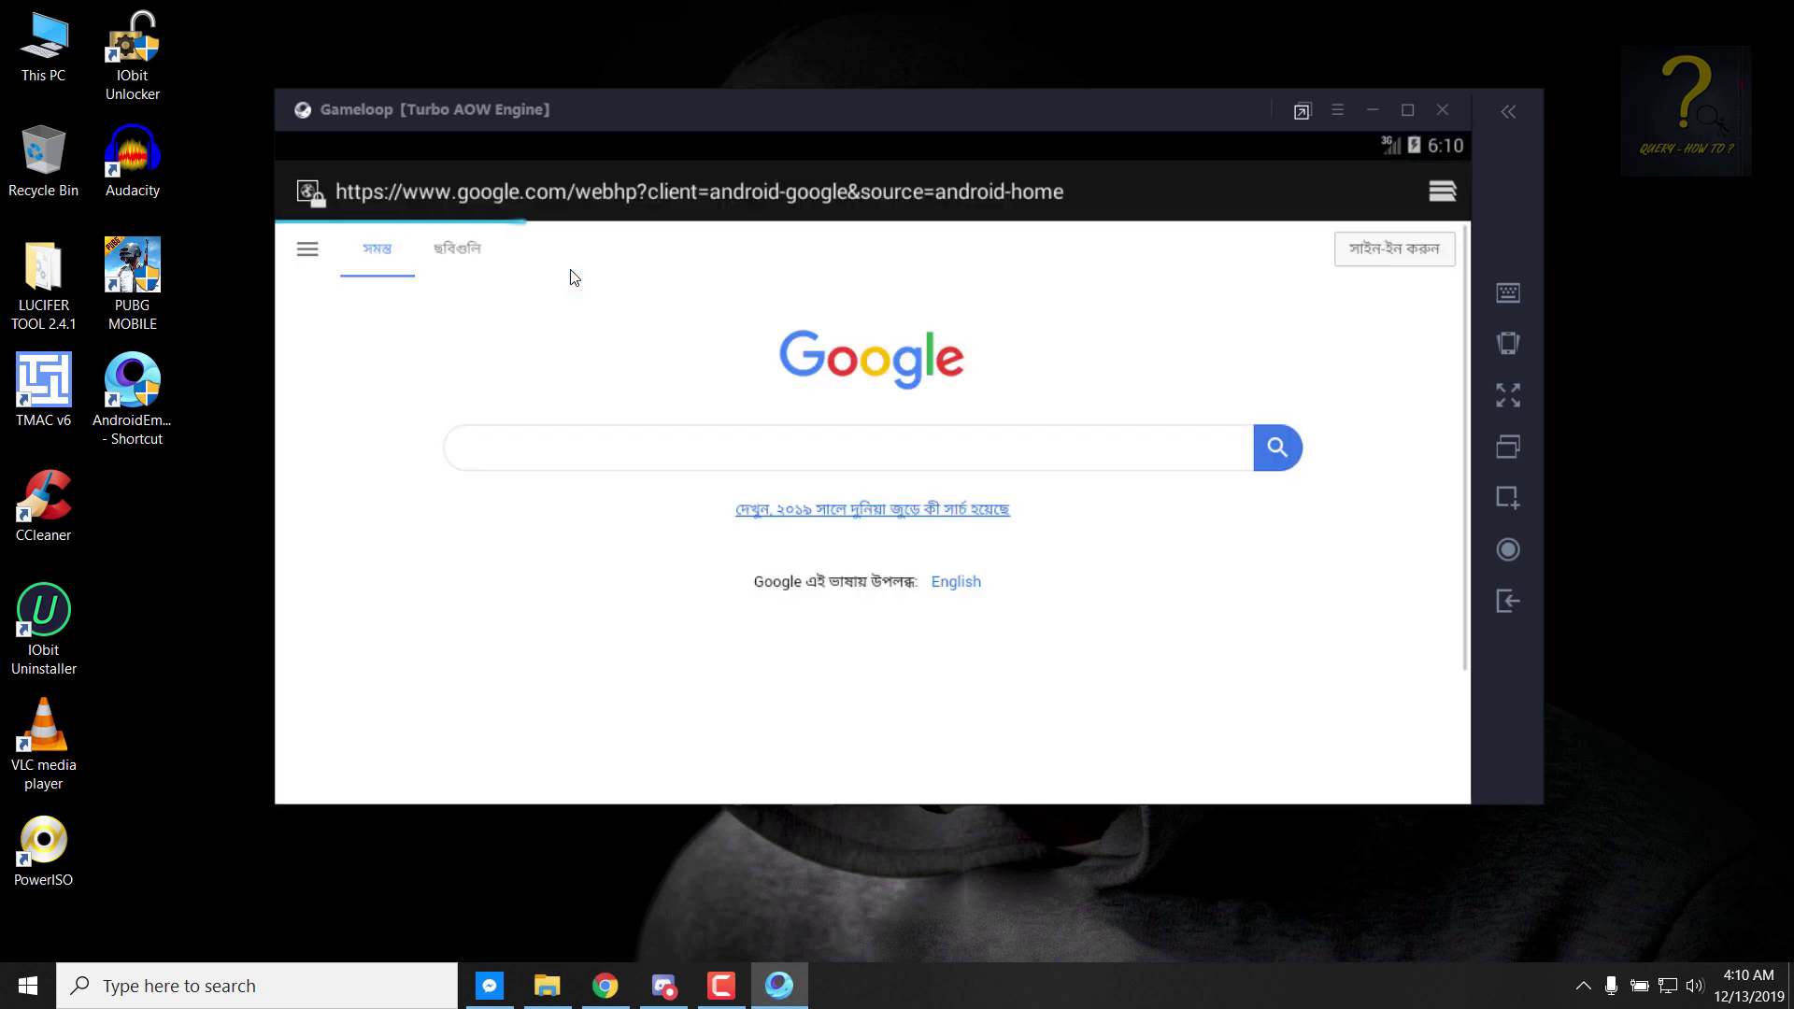
{"action": "left_click", "coordinate": [972, 584]}
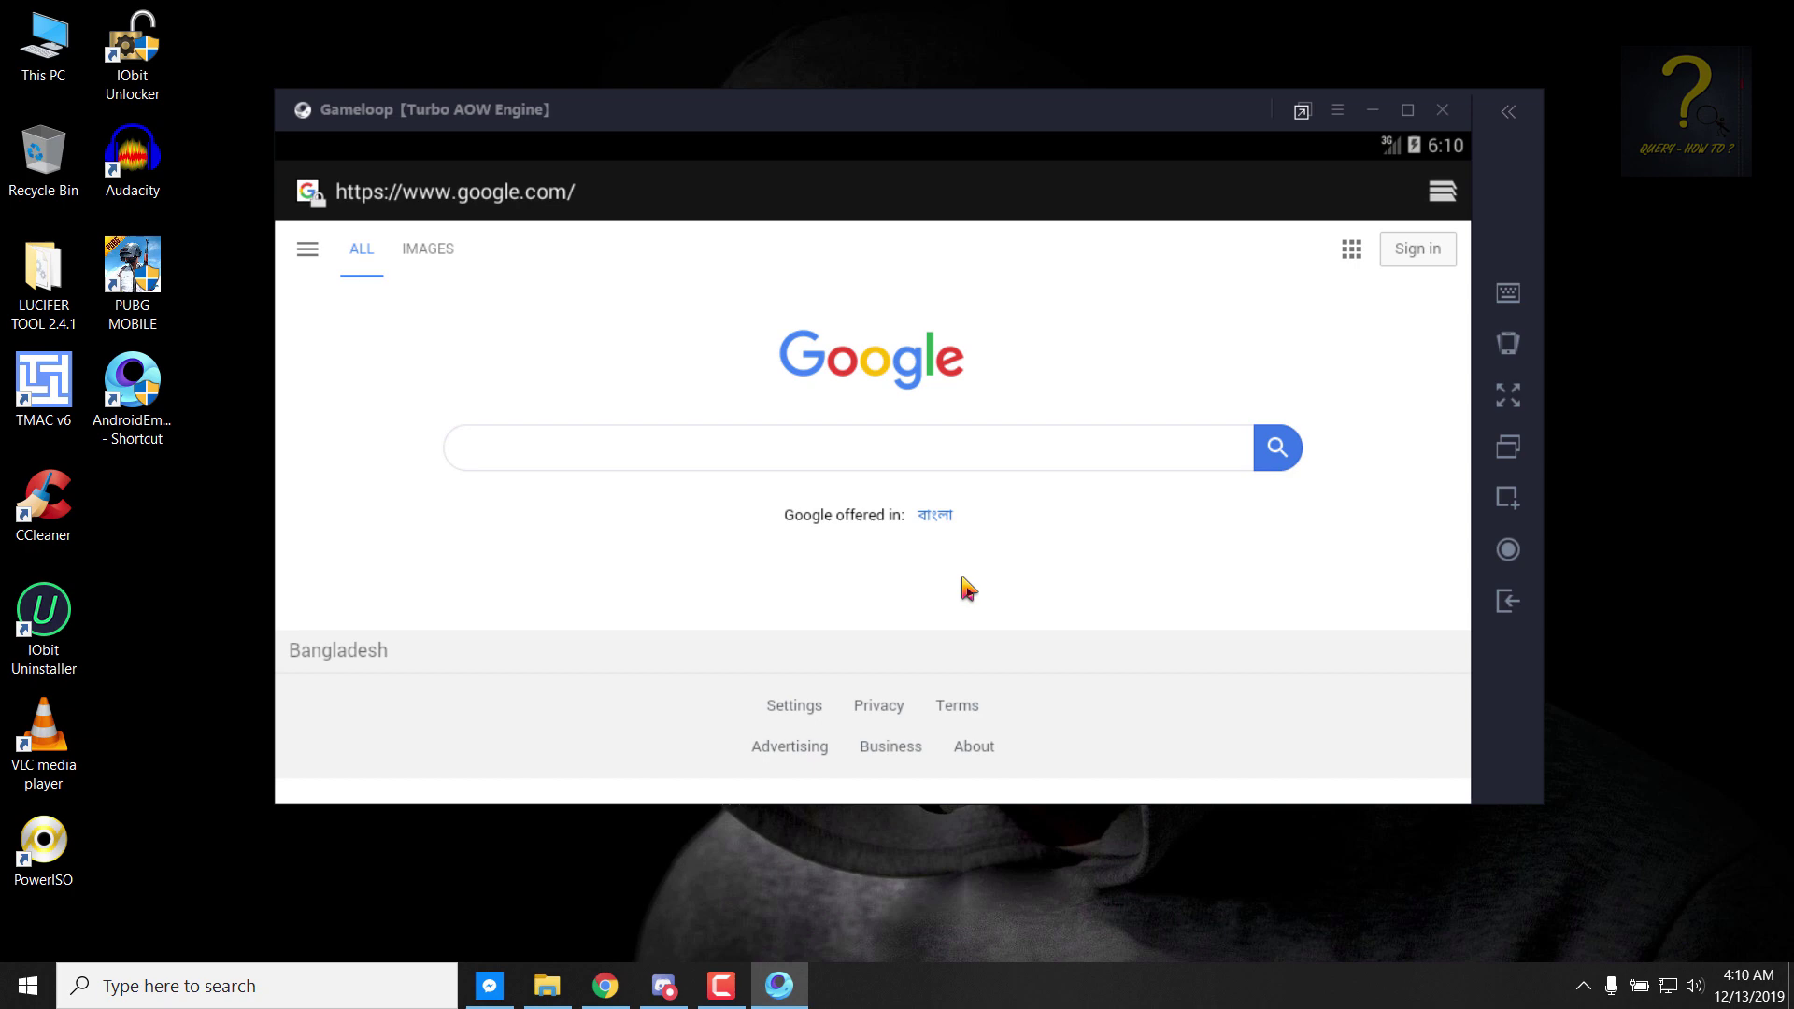
Step: Search Google for "es file explorer" in the emulator's browser
{"action": "left_click", "coordinate": [769, 456]}
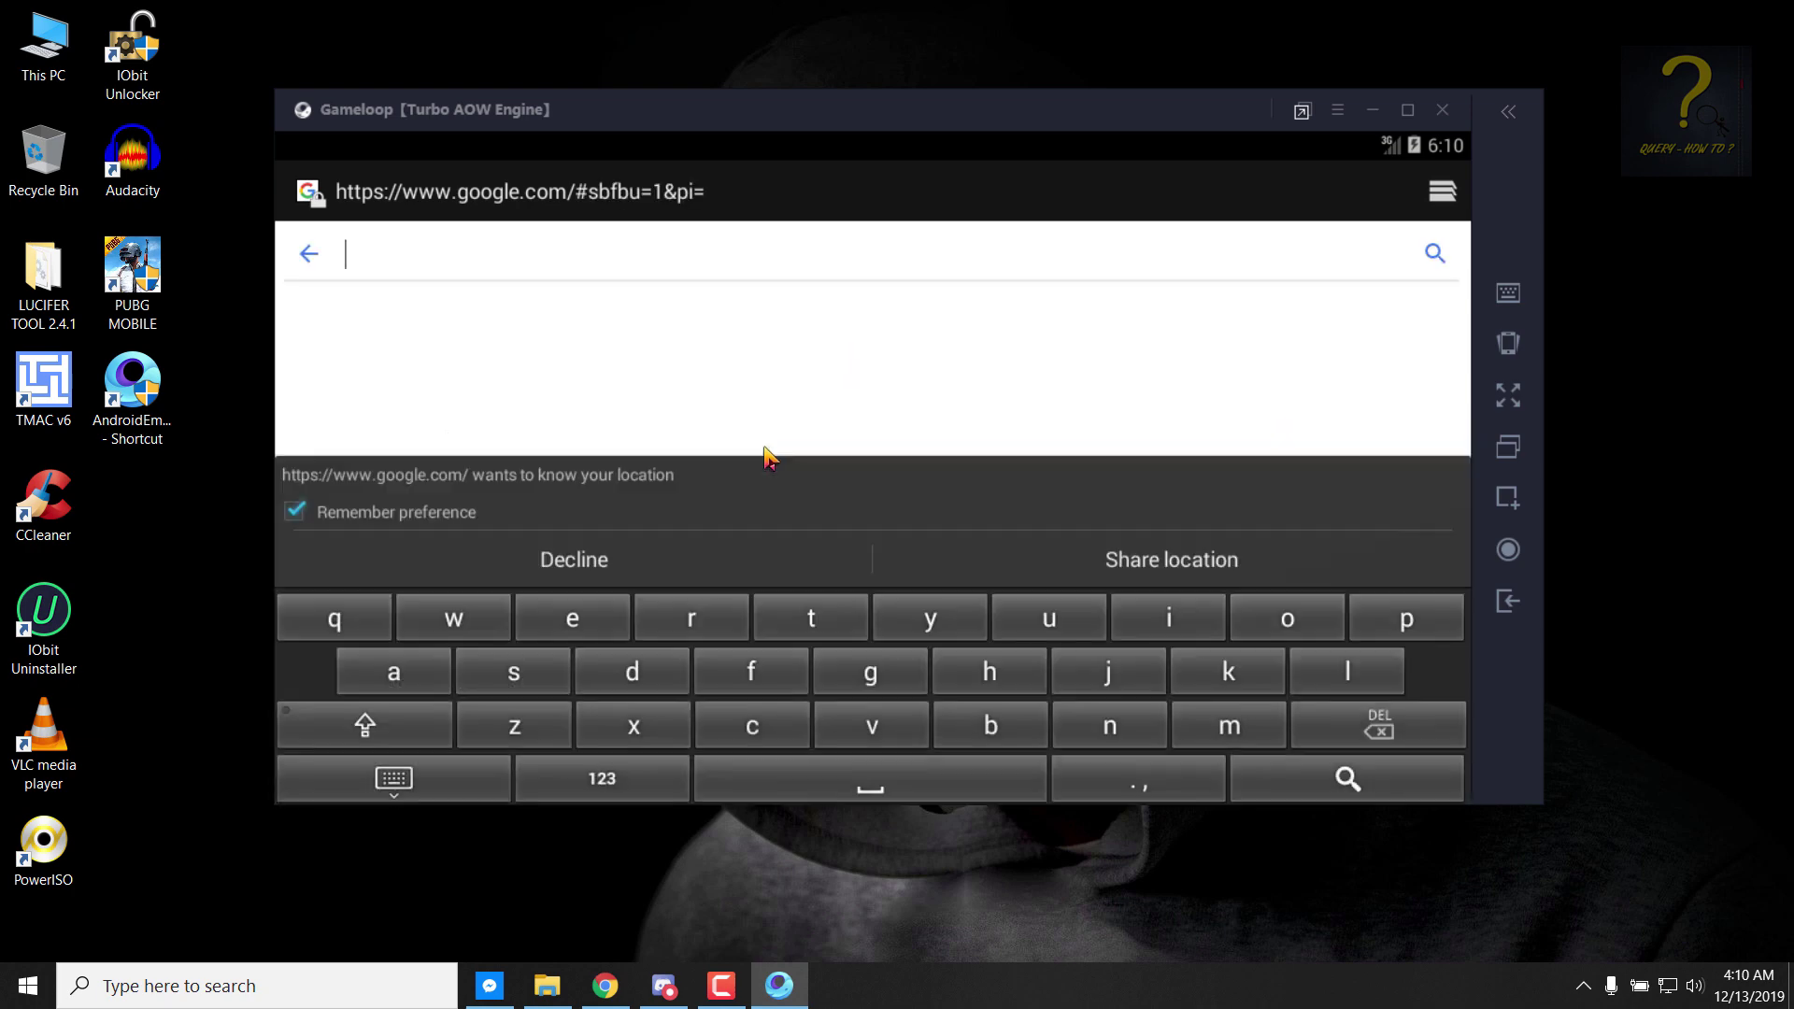
{"action": "type", "text": "es "}
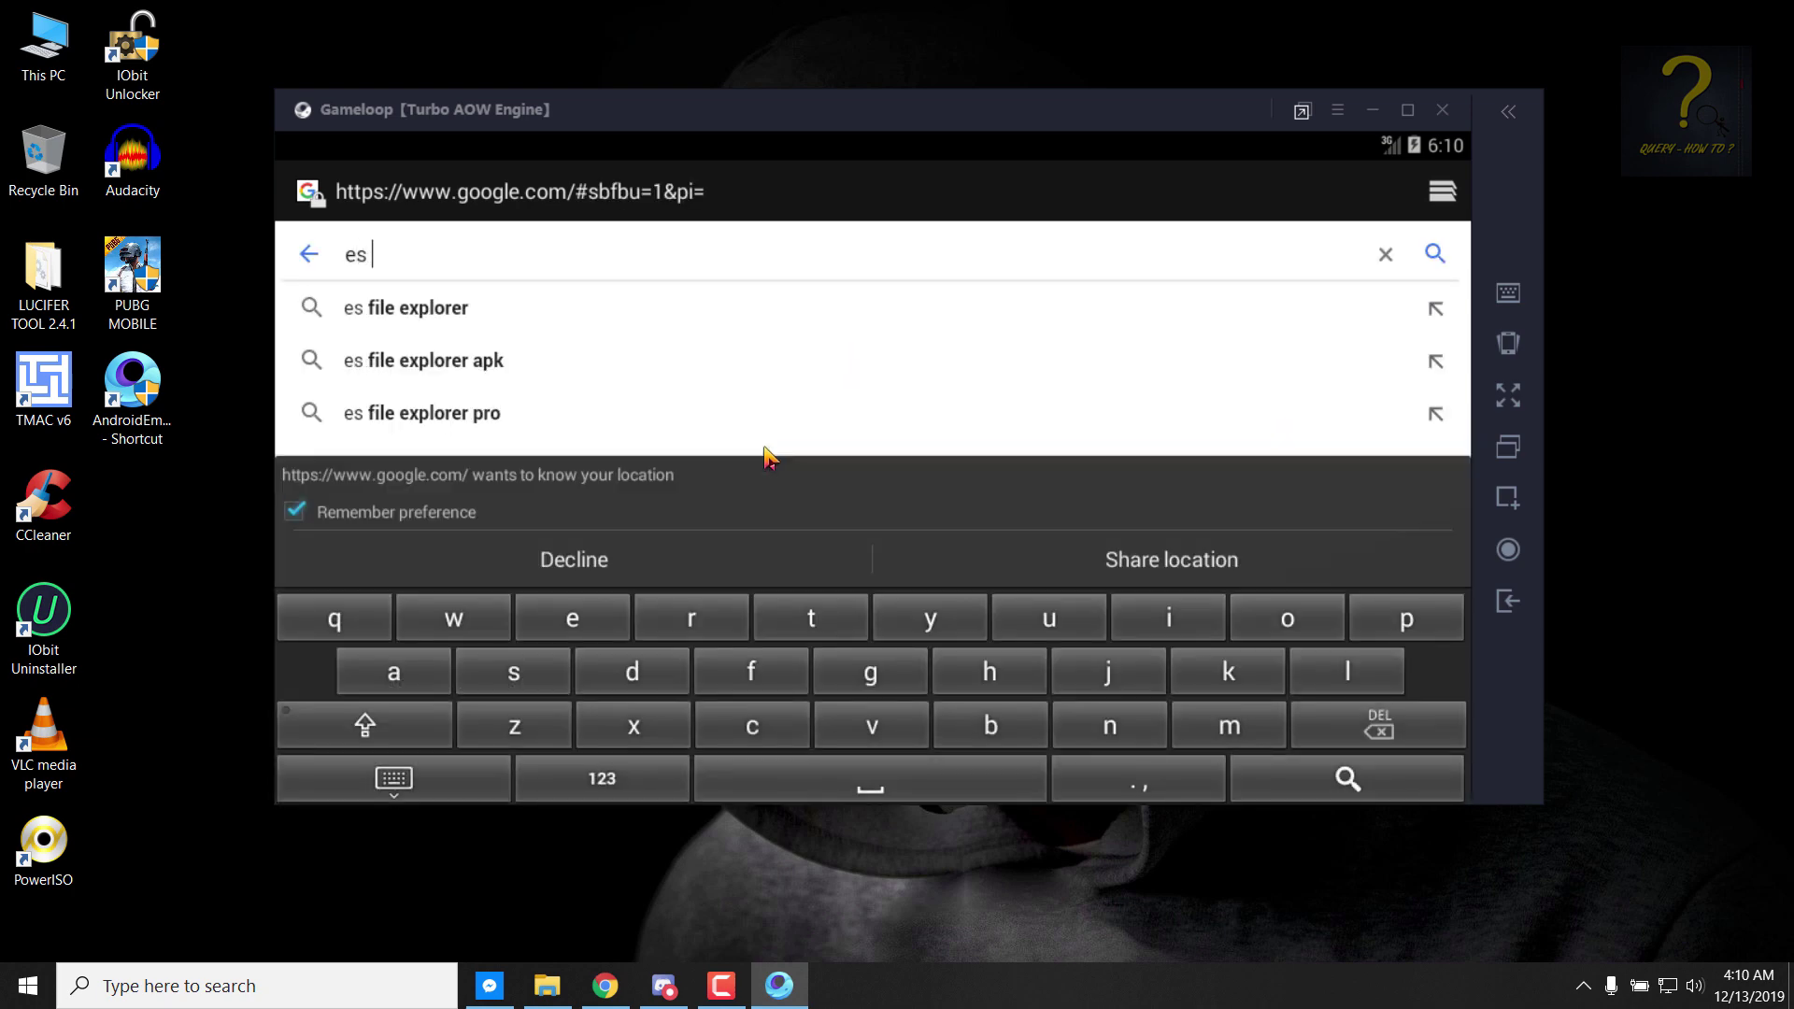
{"action": "type", "text": "file"}
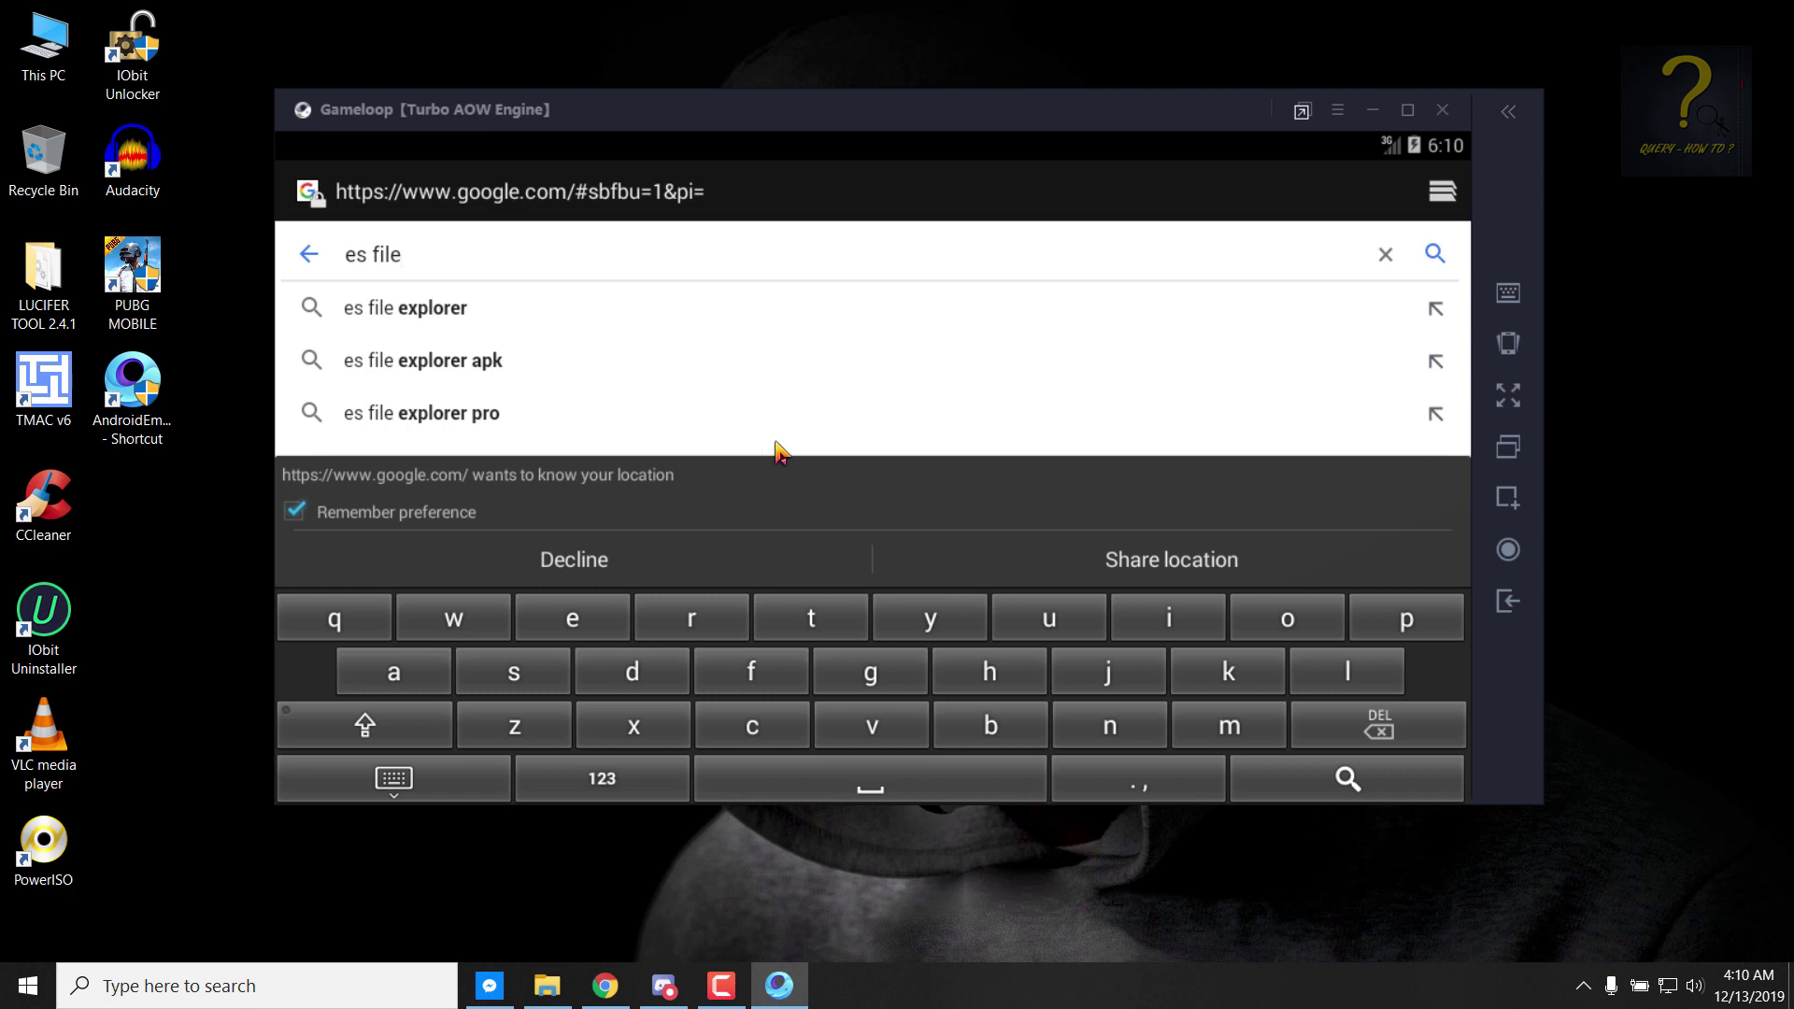
{"action": "left_click", "coordinate": [431, 314]}
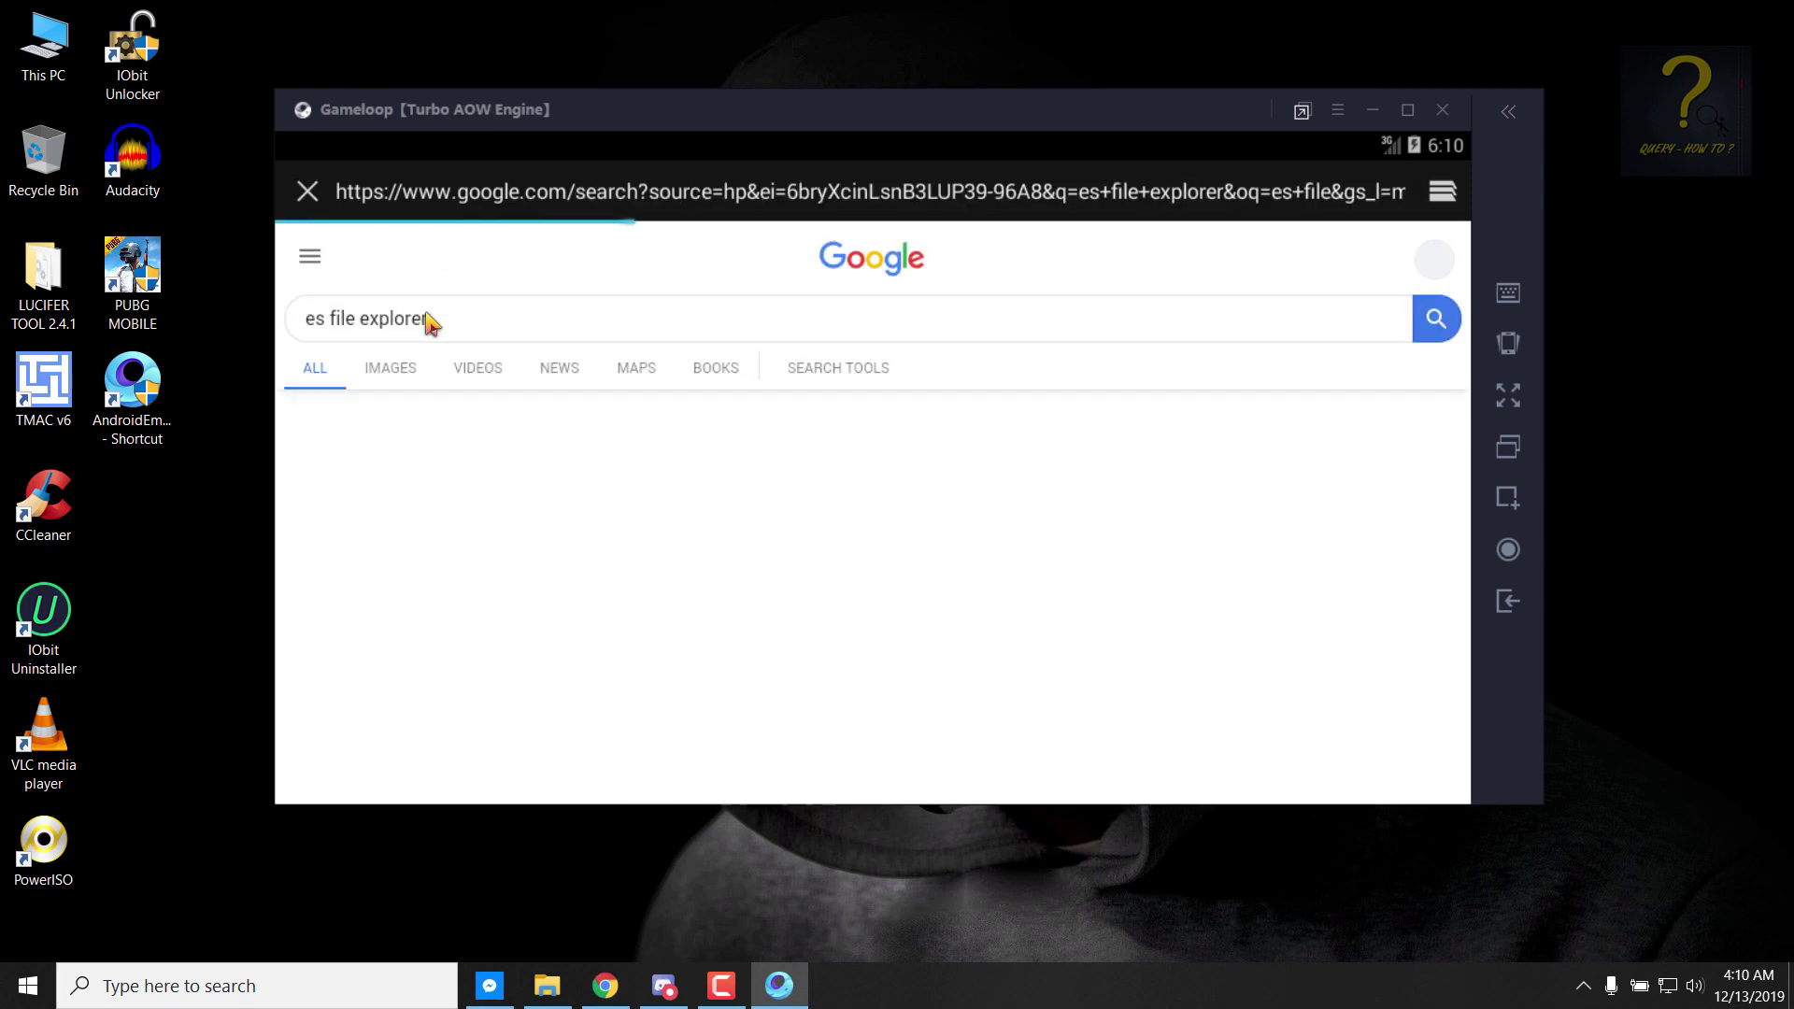
Step: Open the Uptodown page for ES File Explorer from the search results and download the app
{"action": "left_click", "coordinate": [390, 478]}
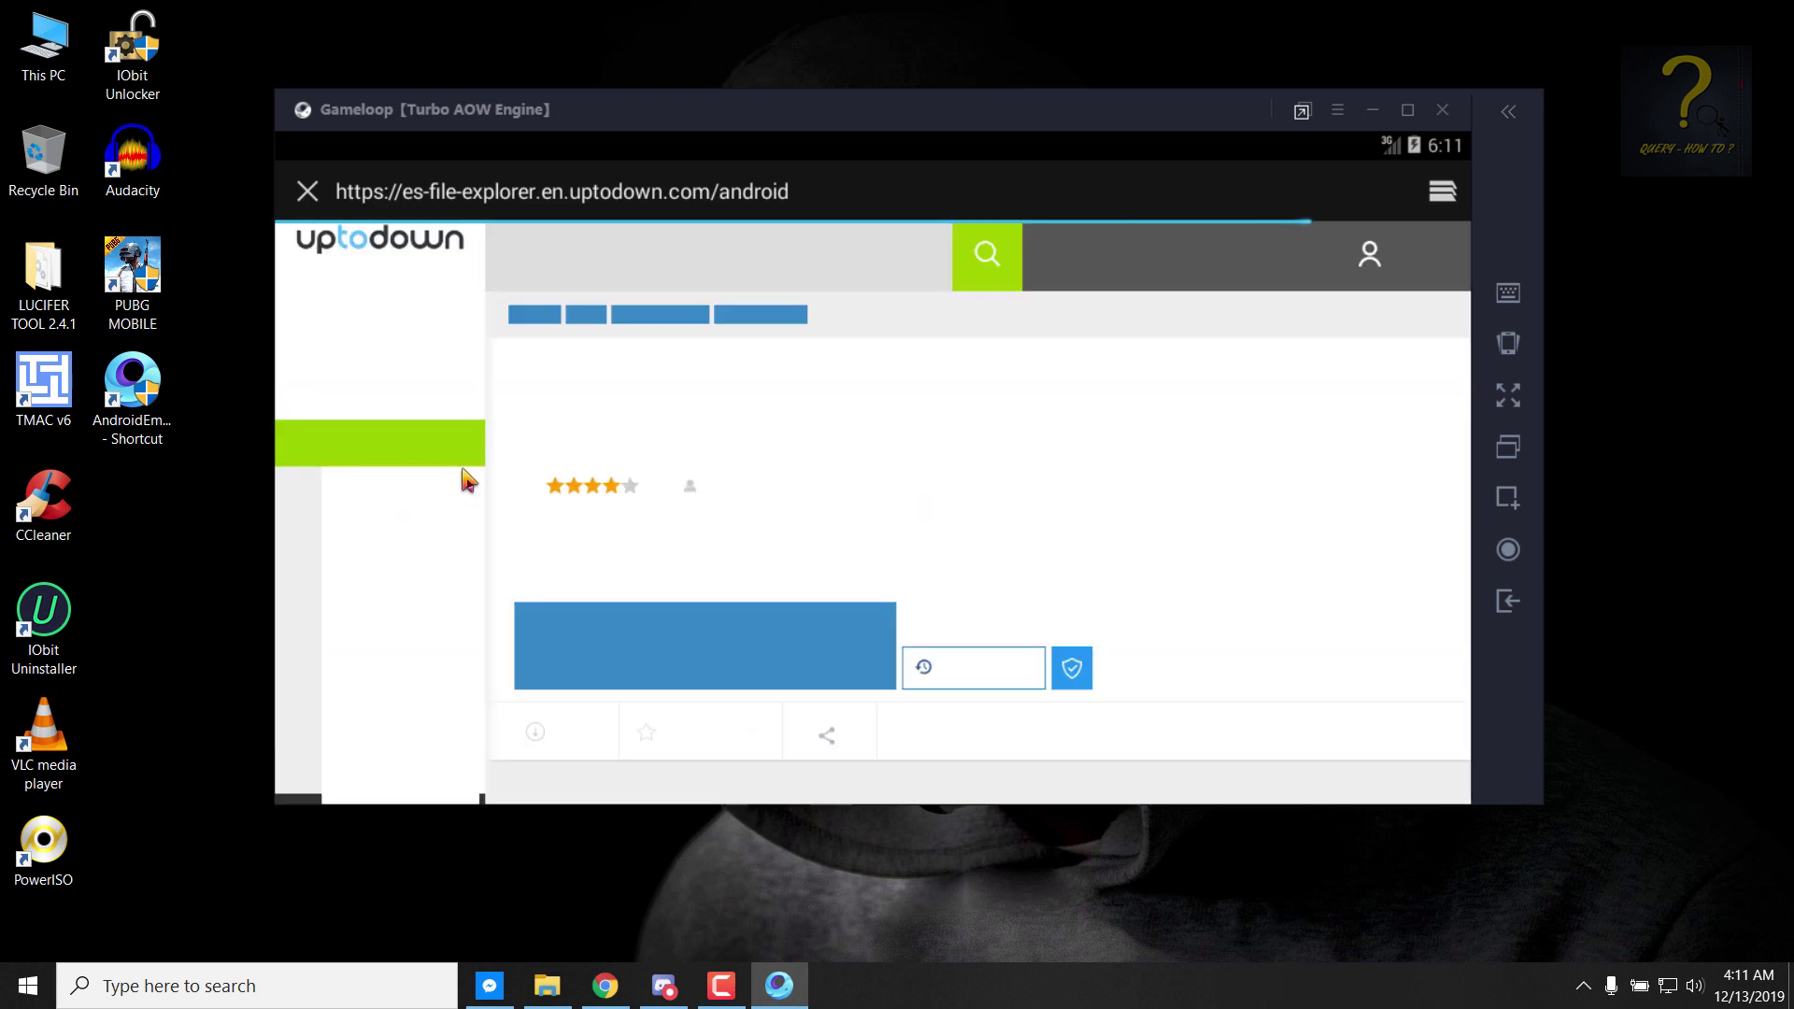
{"action": "left_click", "coordinate": [687, 648]}
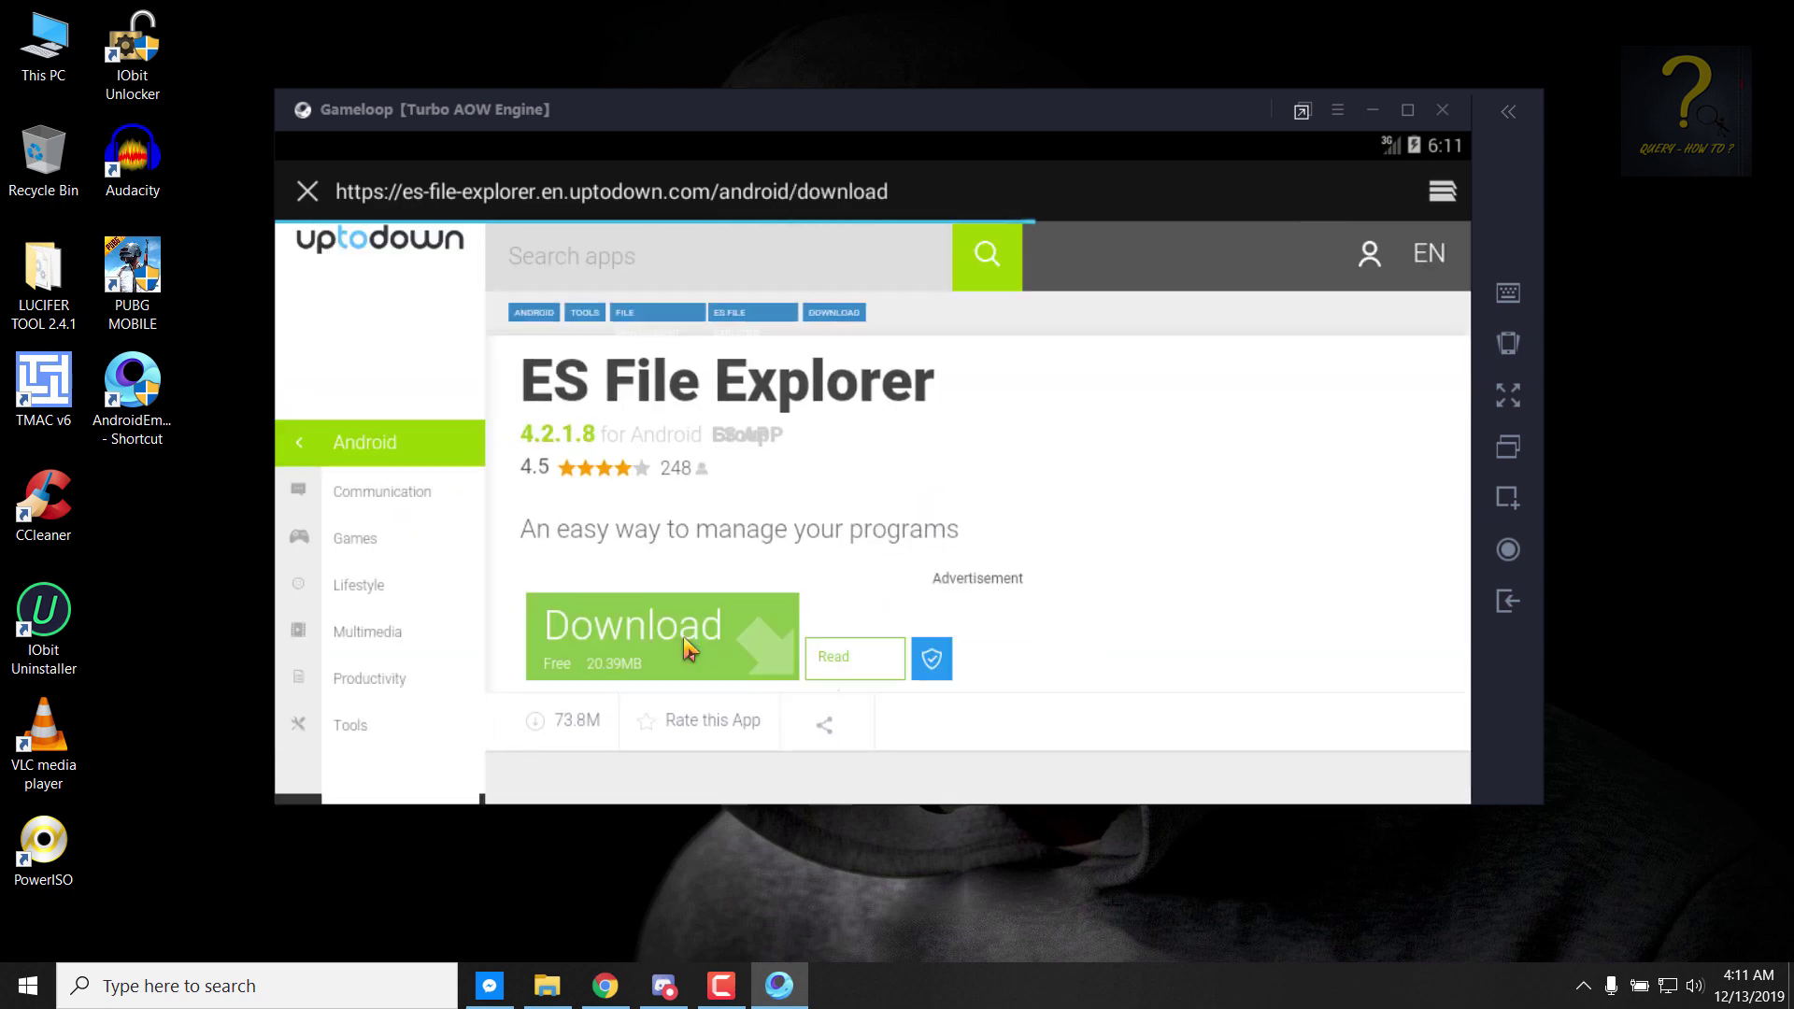
{"action": "left_click", "coordinate": [658, 638]}
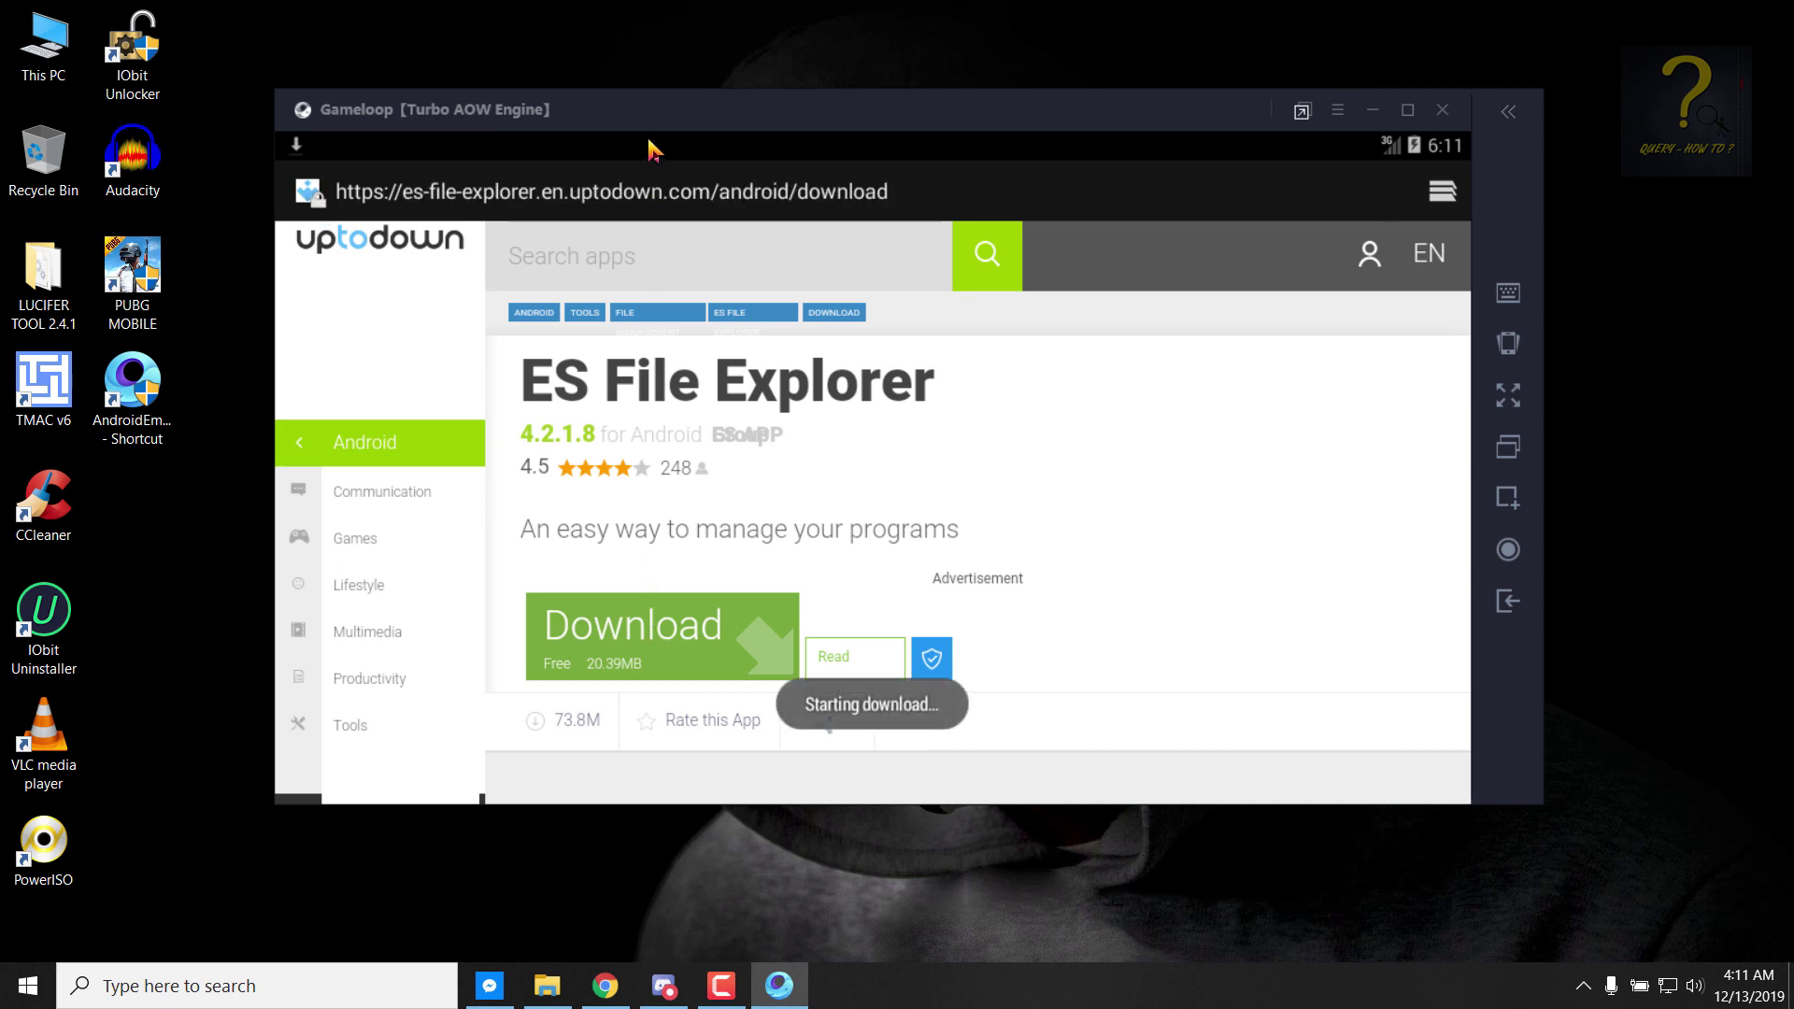
Step: Install ES File Explorer from the downloaded es-file-explorer-4-2-1-8.apk in the notifications, finish the installer, and close the browser's download tab
{"action": "left_click_drag", "start_coordinate": [654, 148], "coordinate": [661, 664]}
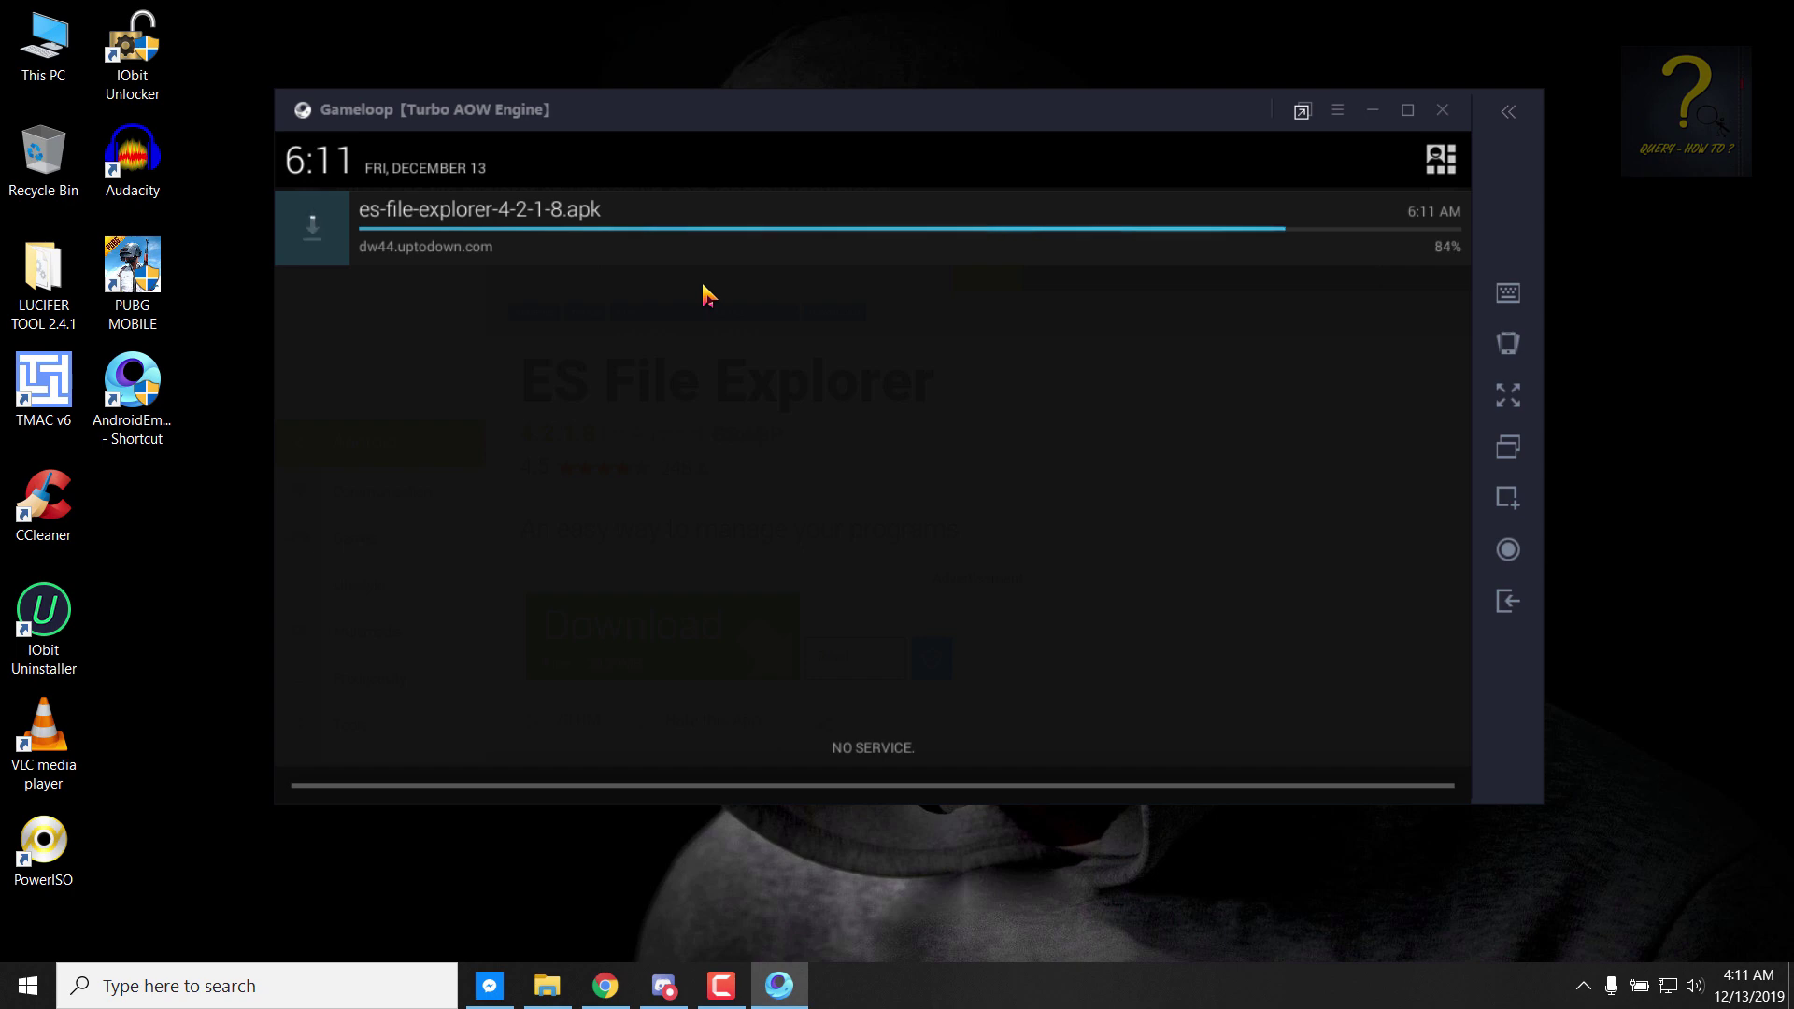
{"action": "left_click", "coordinate": [696, 229]}
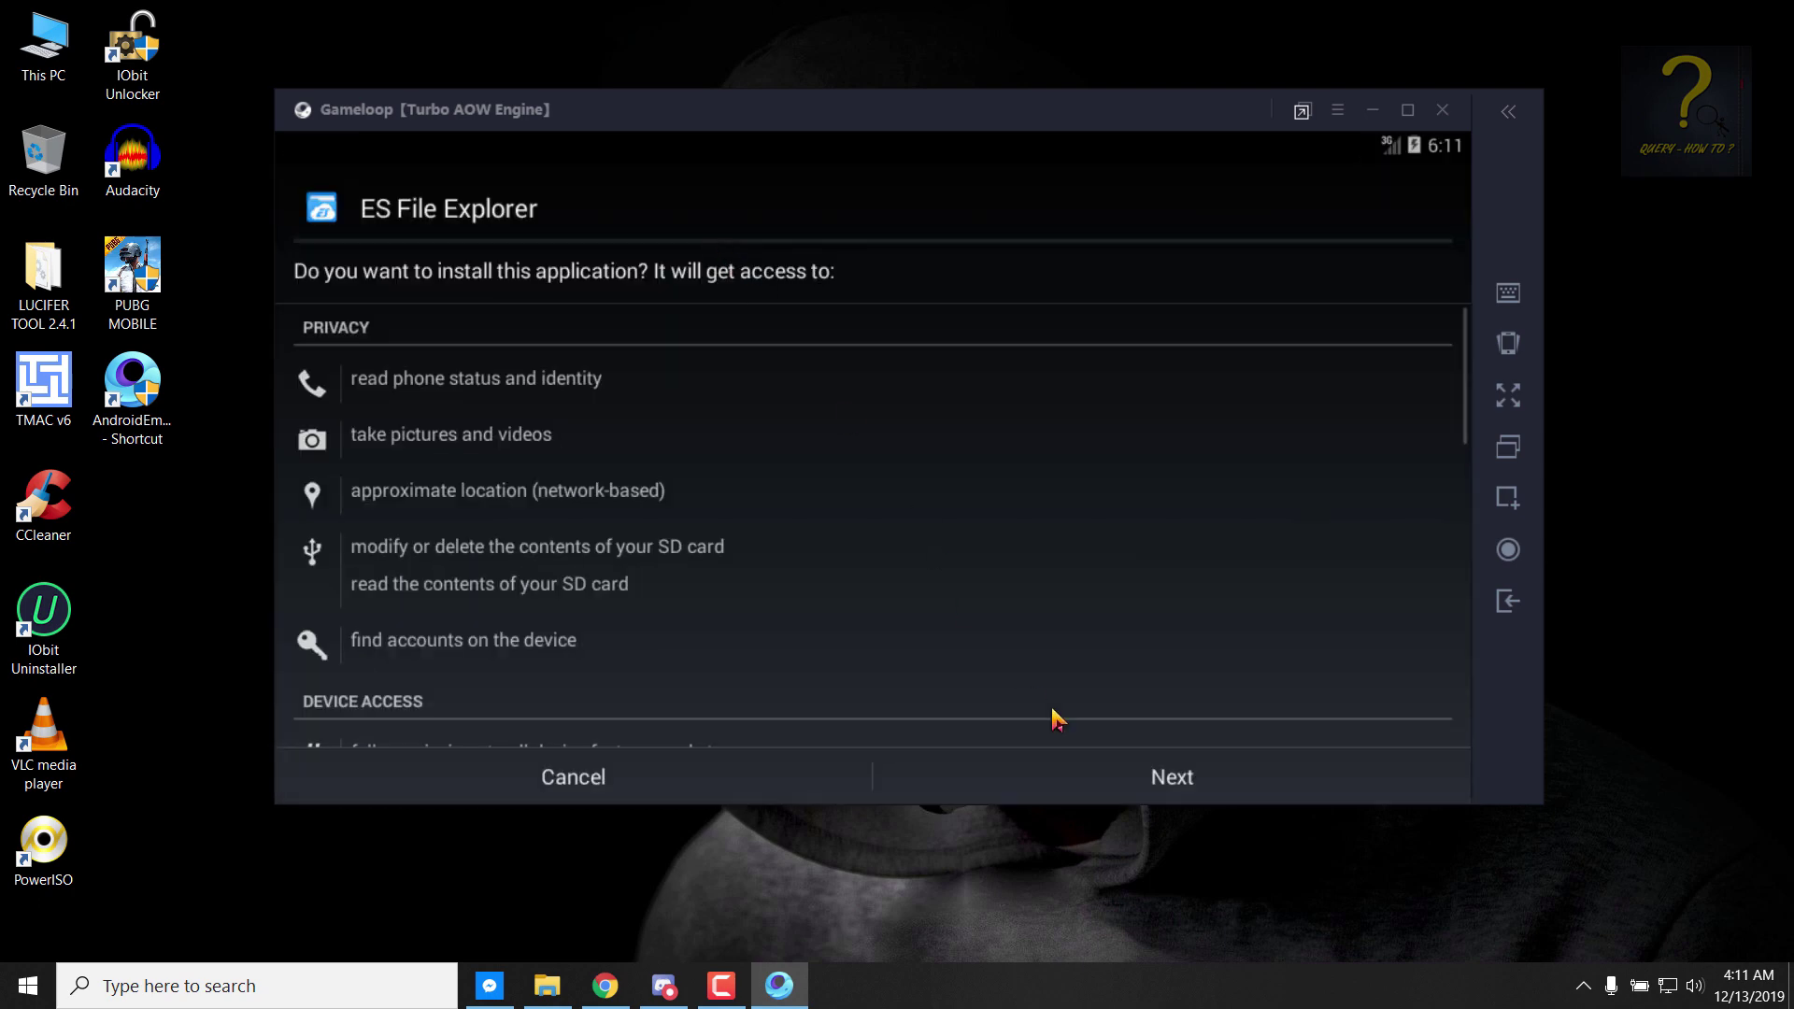
{"action": "left_click", "coordinate": [1128, 790]}
{"action": "left_click", "coordinate": [1129, 791]}
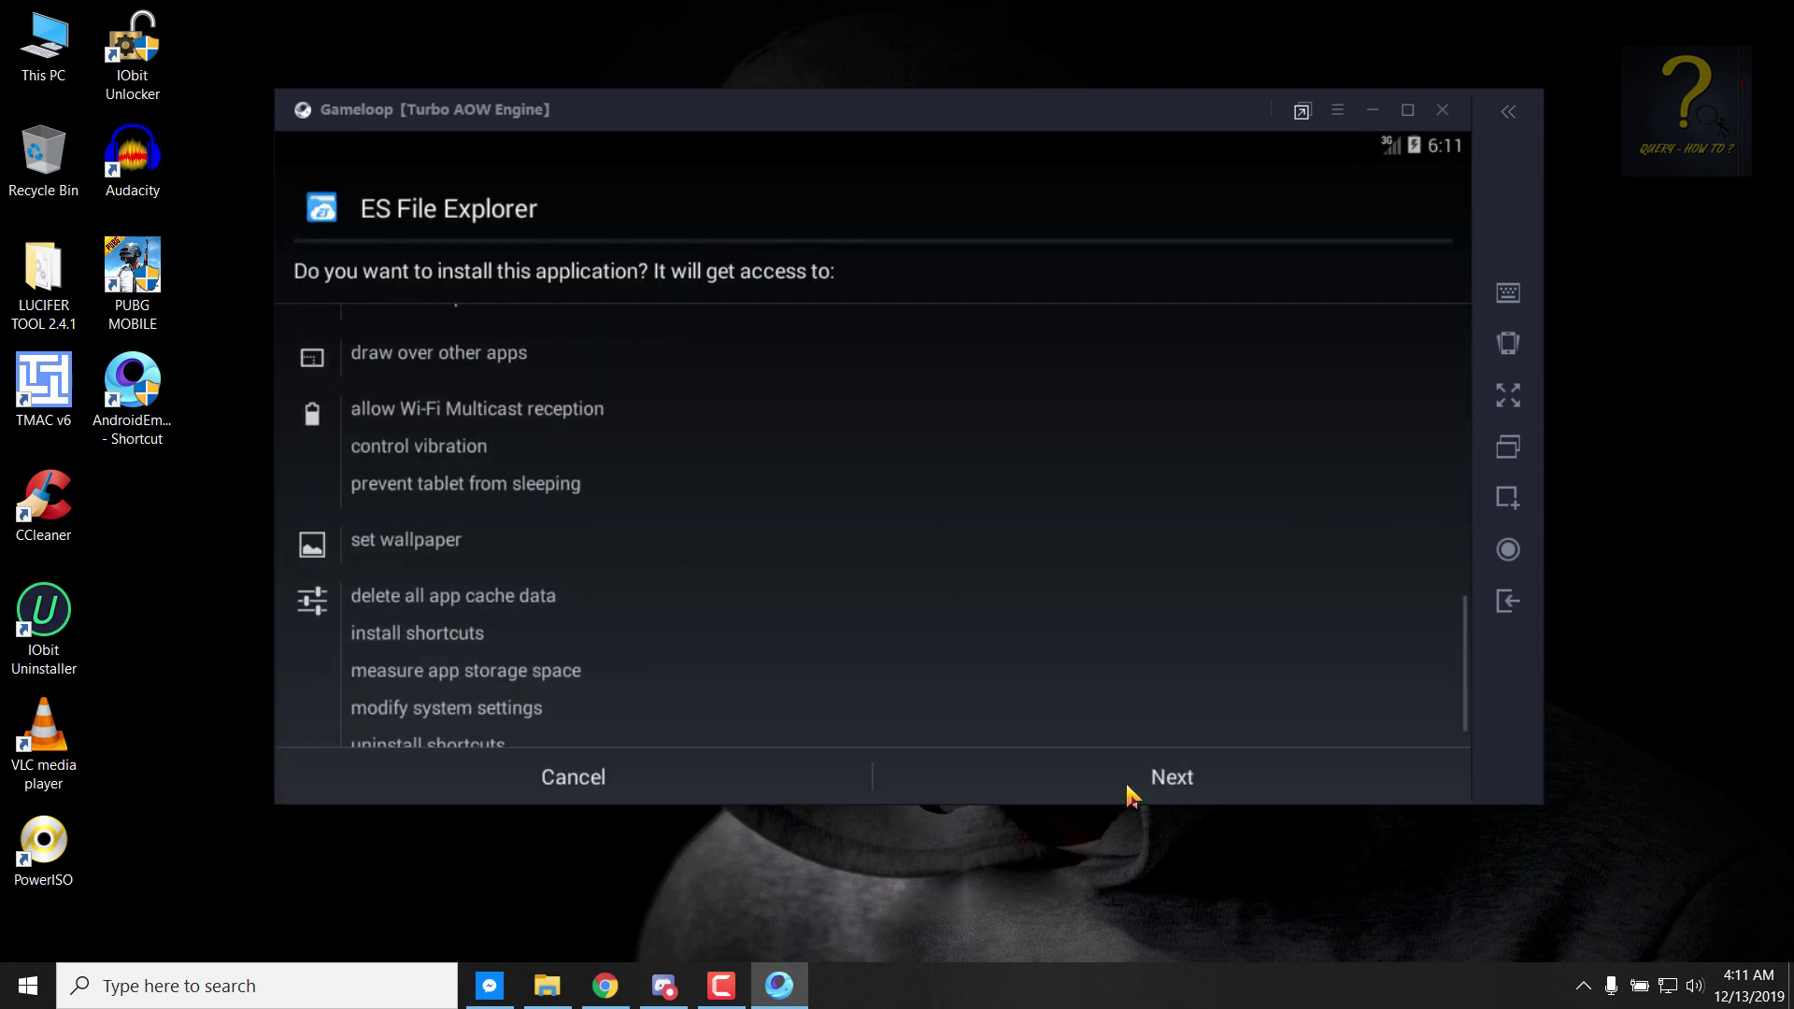
{"action": "left_click", "coordinate": [1140, 777]}
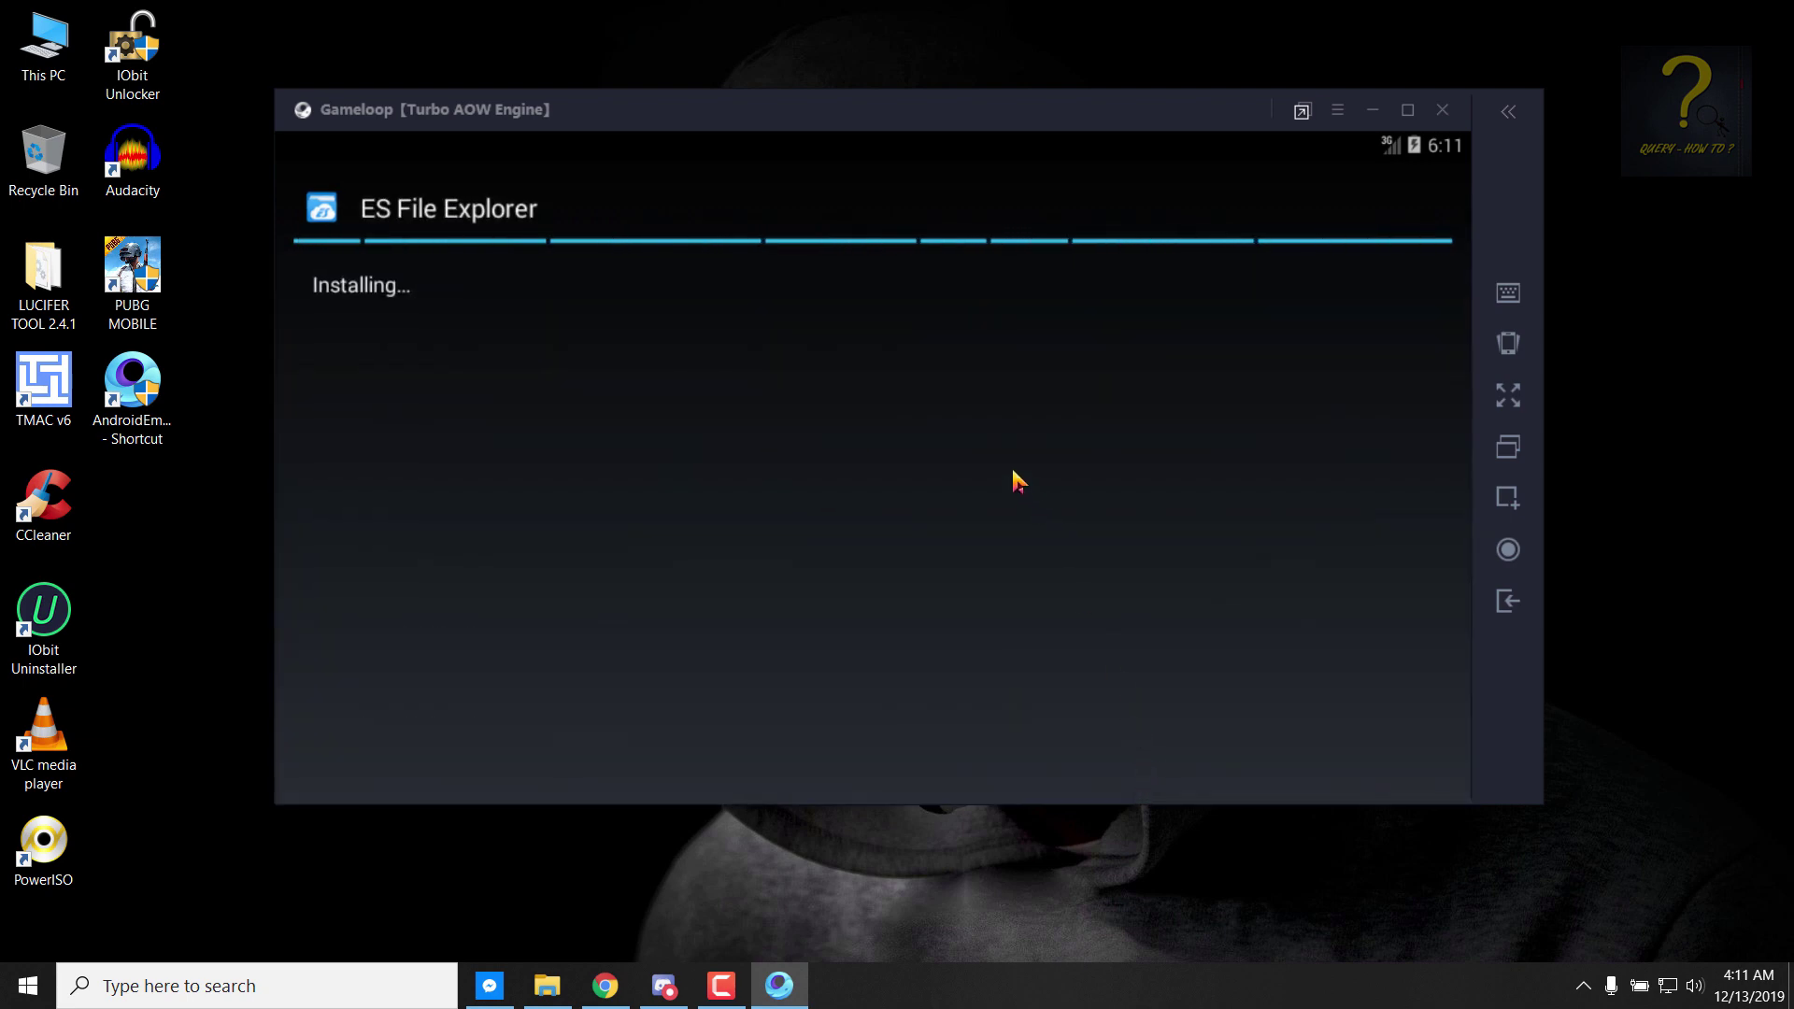
{"action": "left_click", "coordinate": [584, 787]}
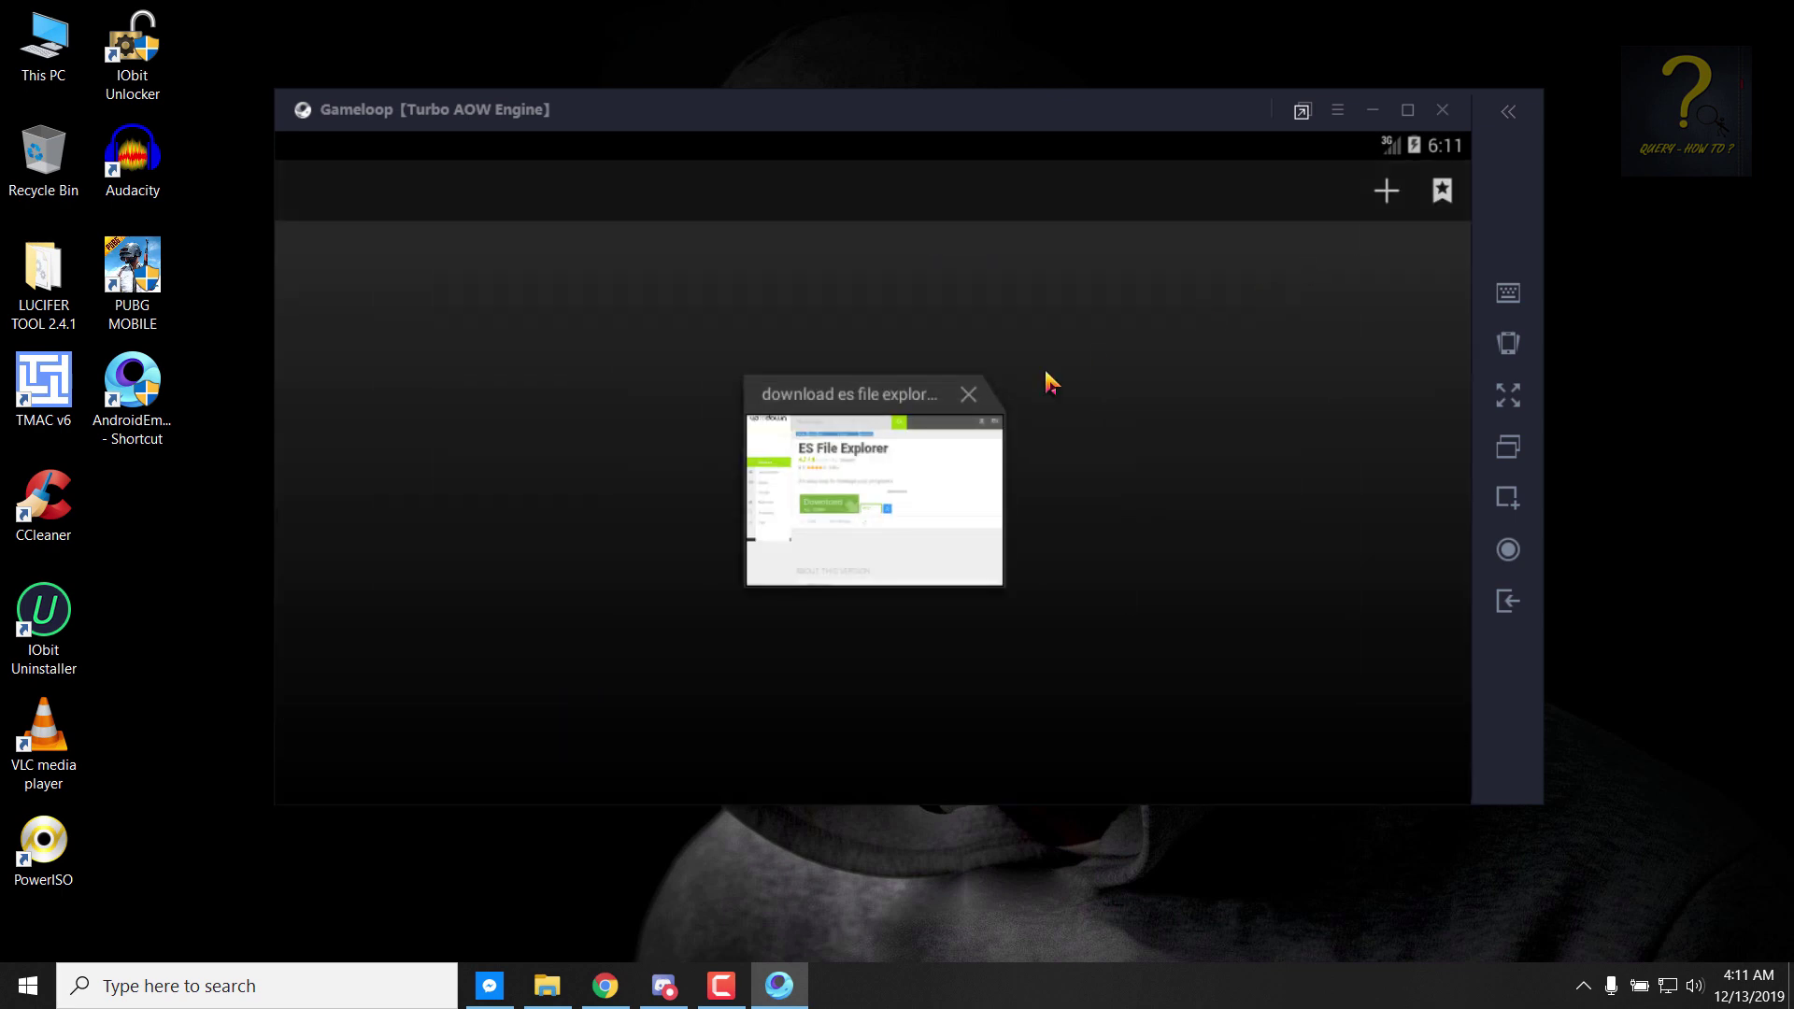
{"action": "left_click", "coordinate": [968, 396]}
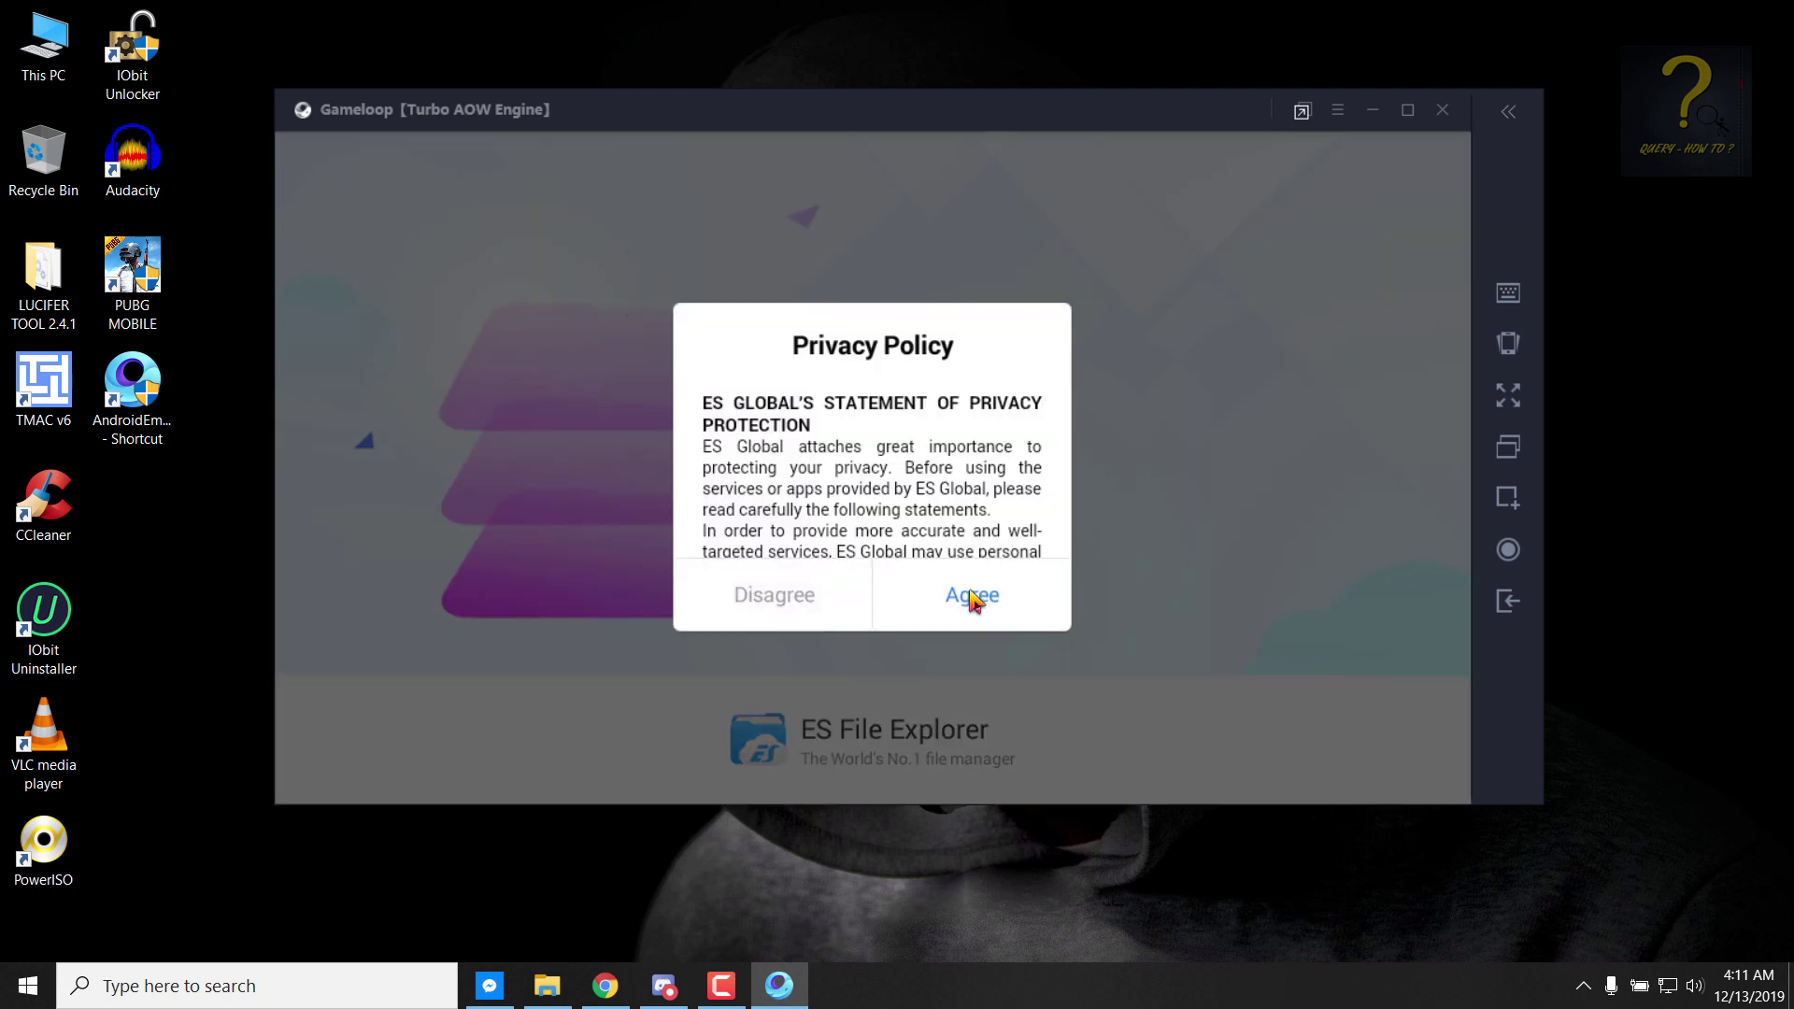
Step: Agree to ES File Explorer's privacy policy, start the app, and collapse its navigation drawer
{"action": "left_click", "coordinate": [972, 596]}
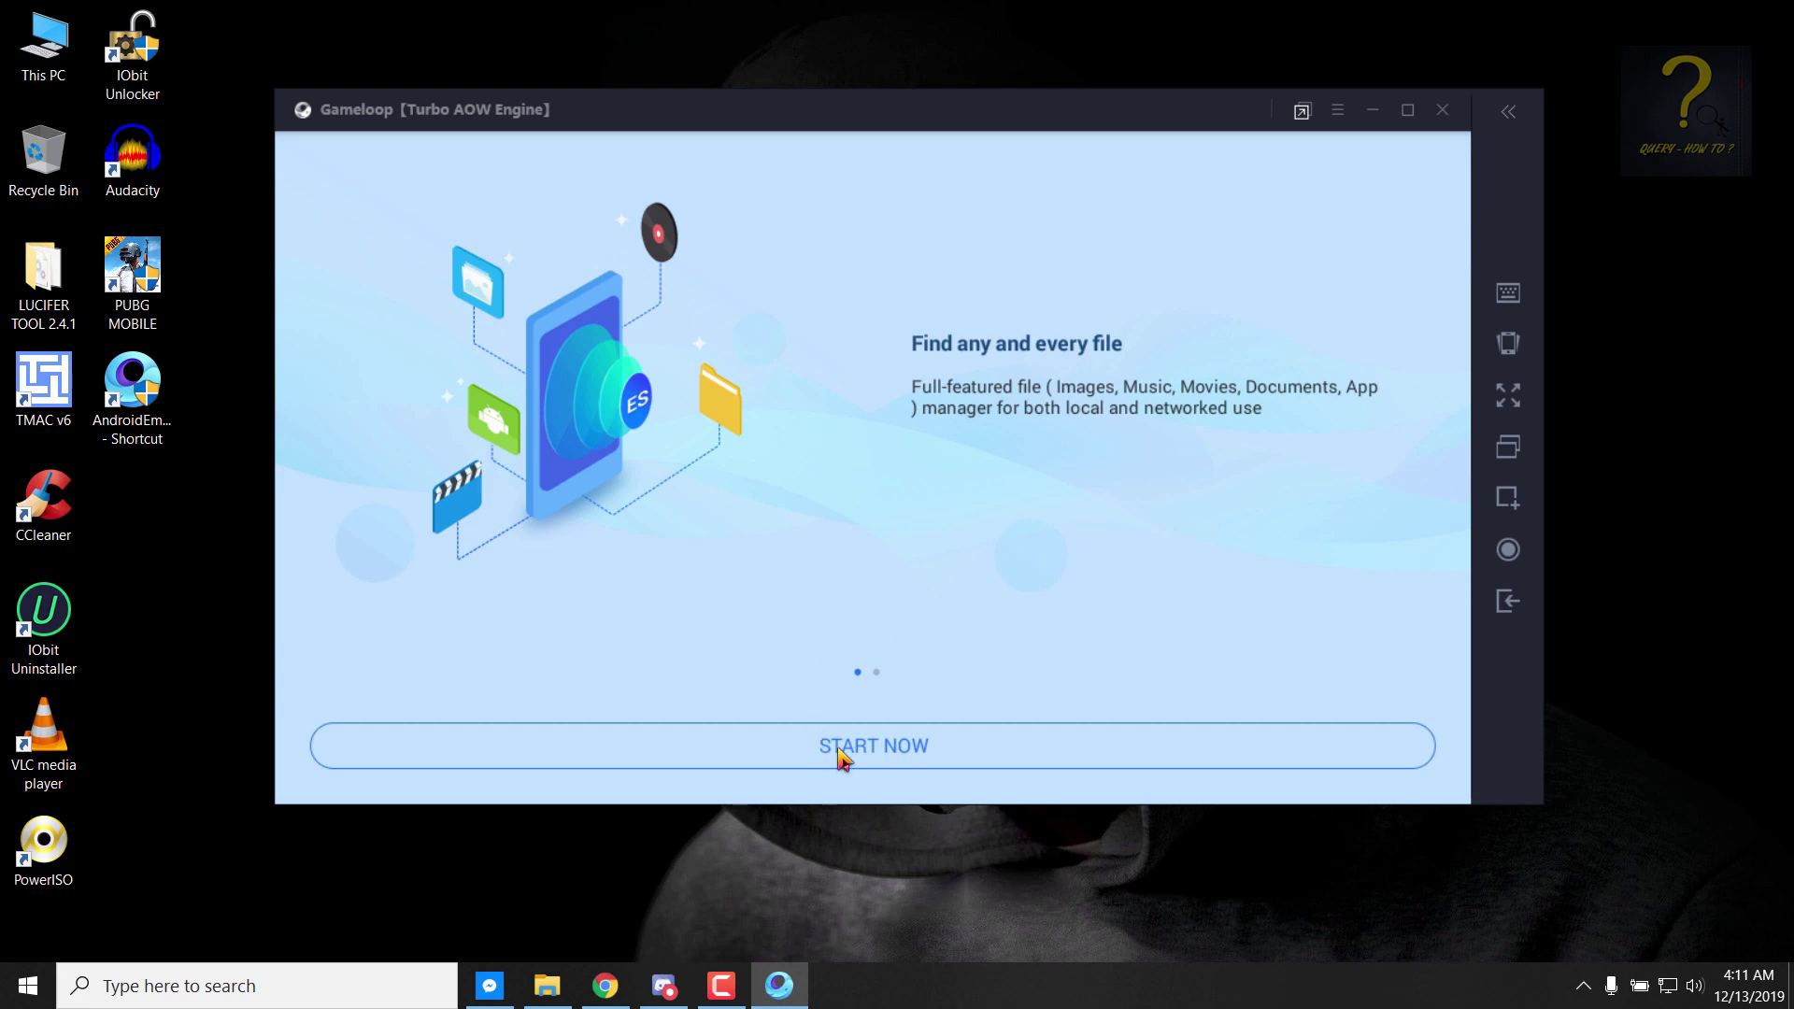
{"action": "left_click", "coordinate": [843, 747]}
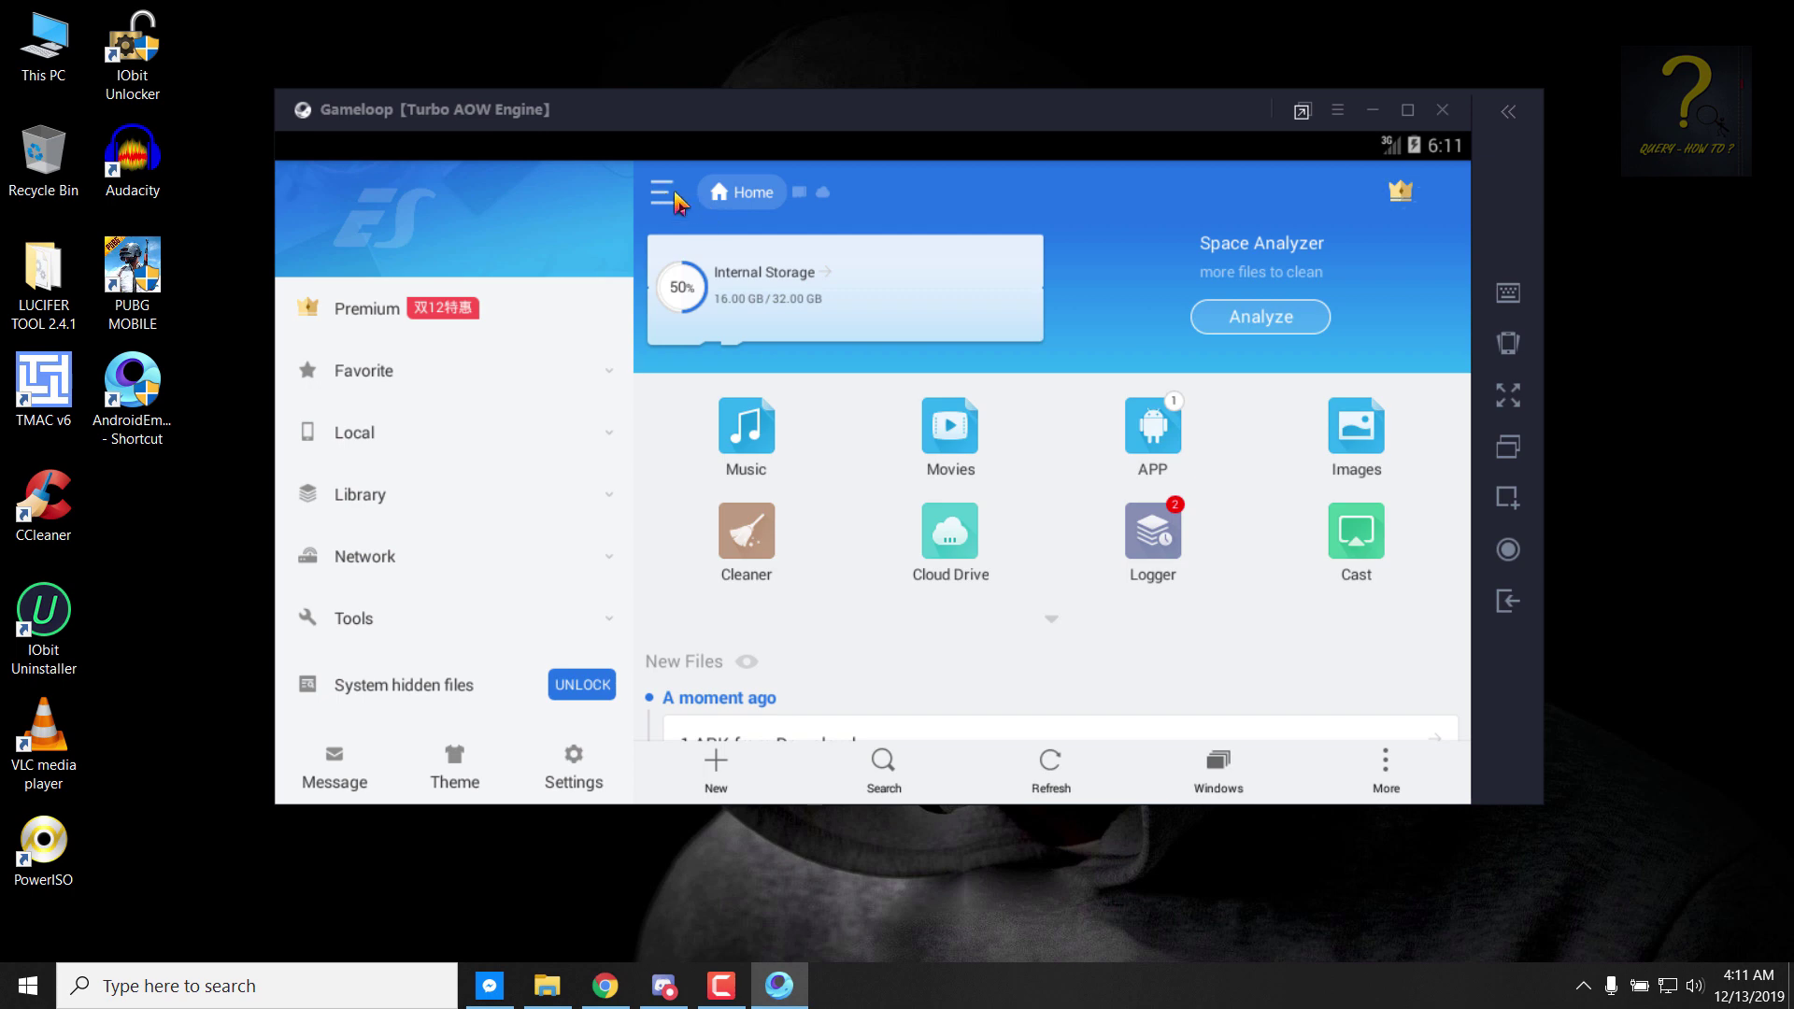
{"action": "left_click", "coordinate": [664, 196]}
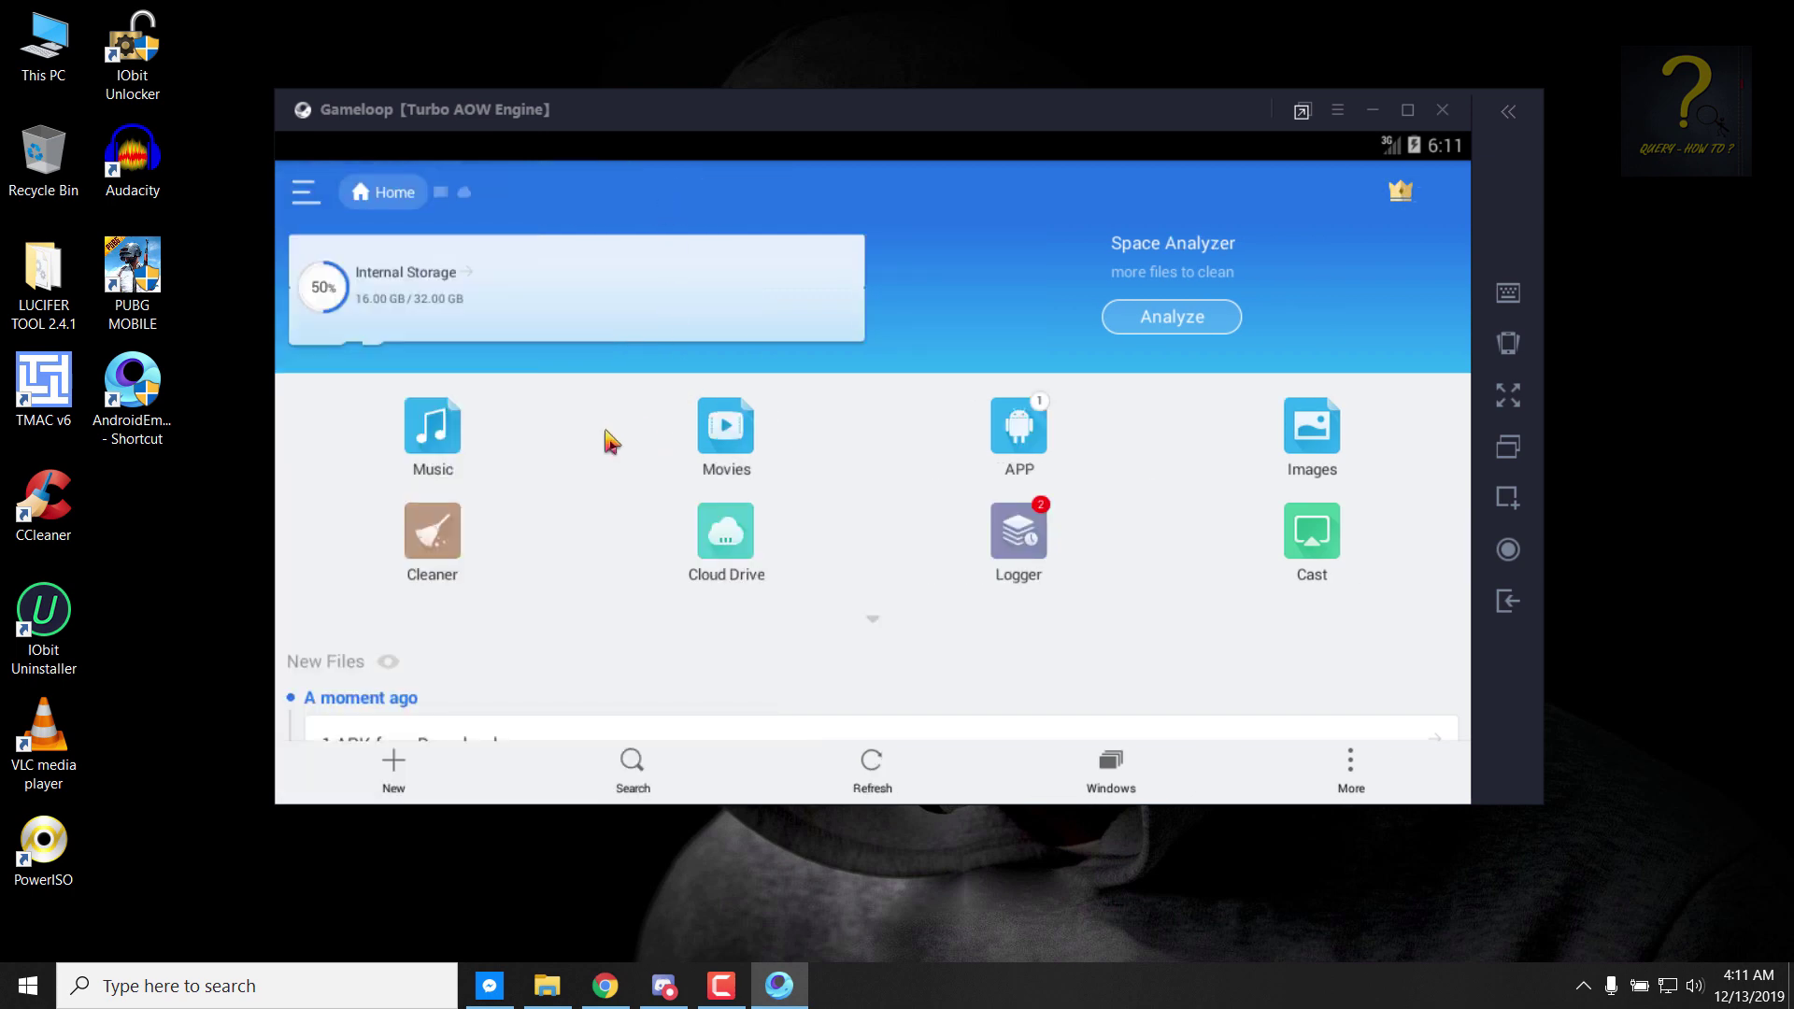
Step: Open the internal storage in ES File Explorer, go up to the root, and open the /data/share1 folder
{"action": "left_click", "coordinate": [437, 283]}
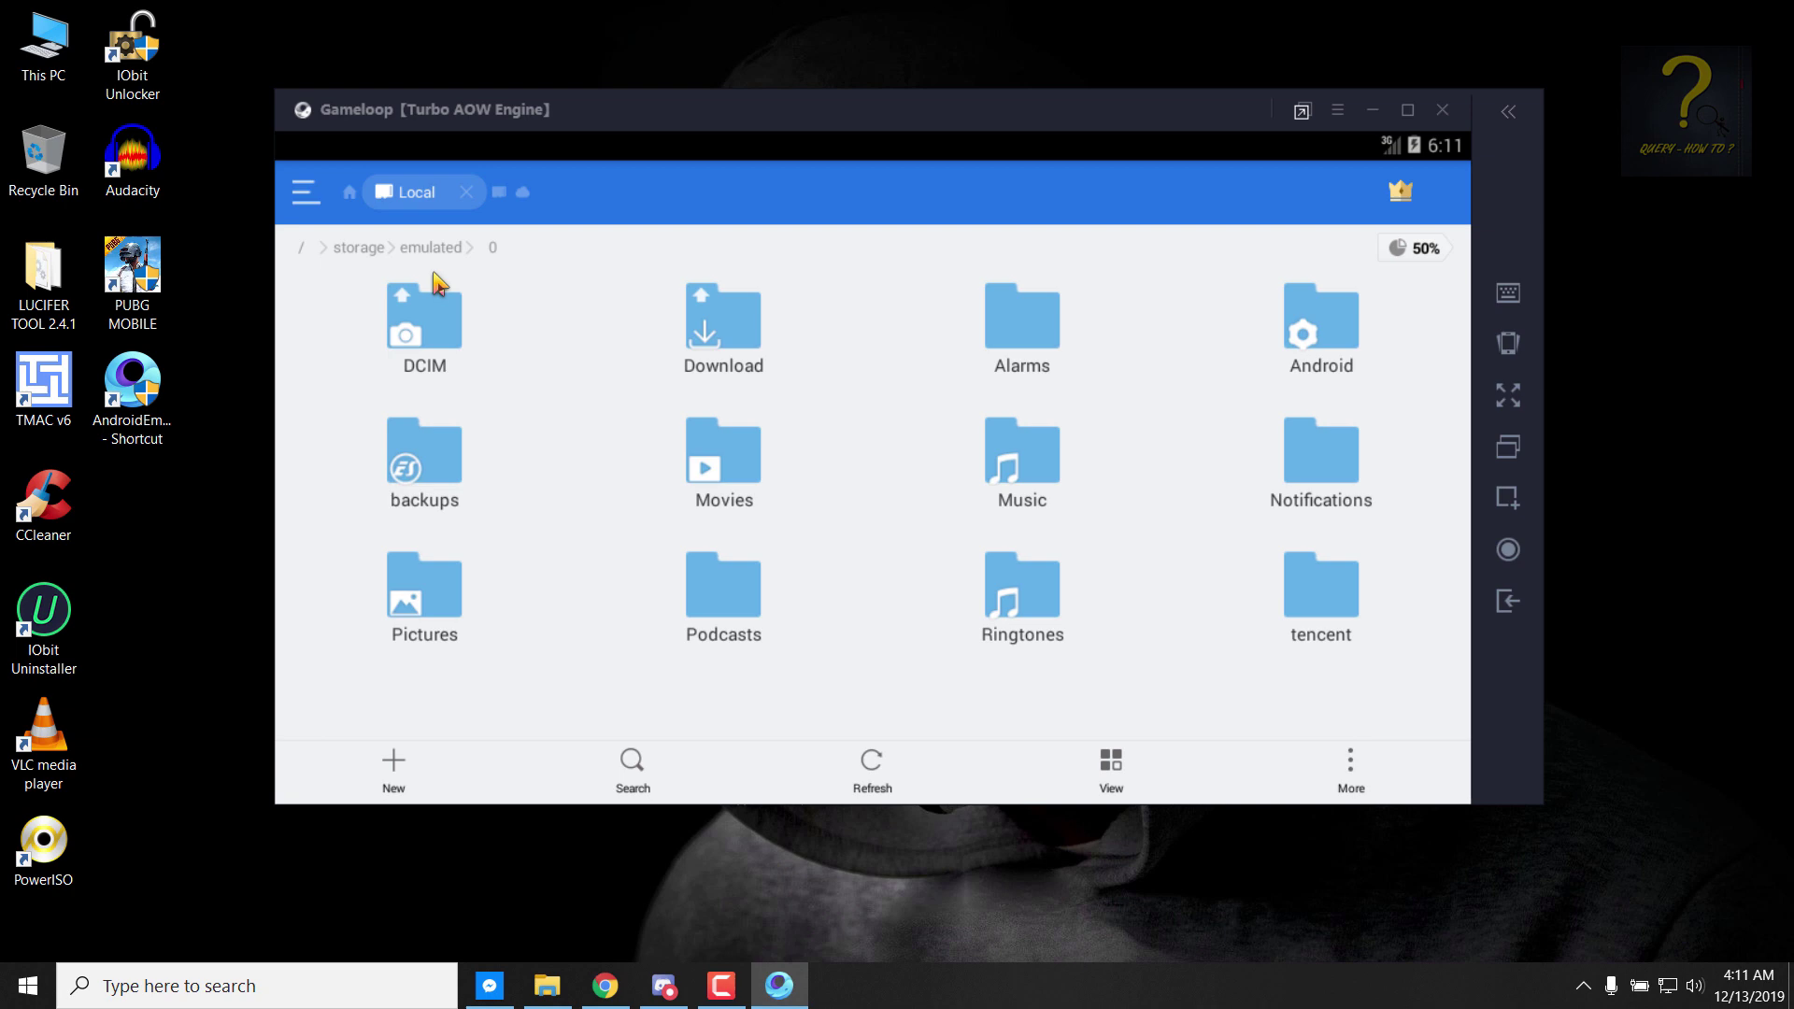
{"action": "left_click", "coordinate": [305, 252]}
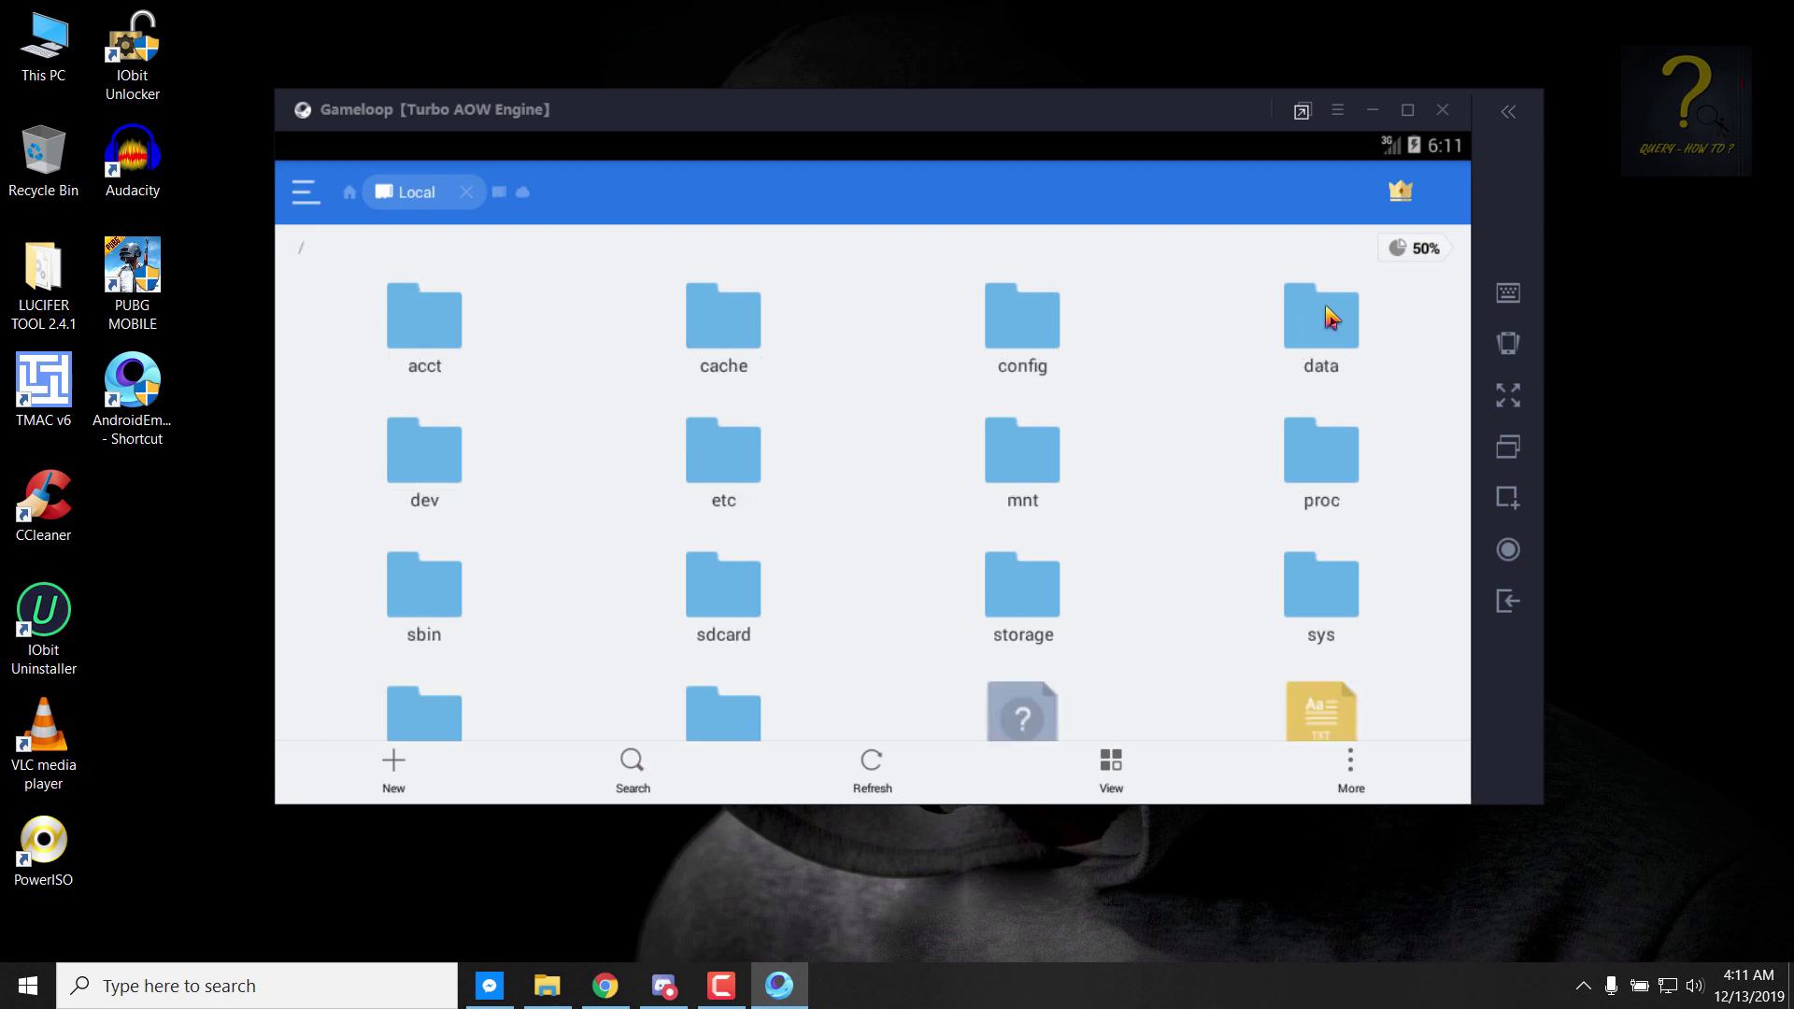
{"action": "left_click", "coordinate": [1328, 319]}
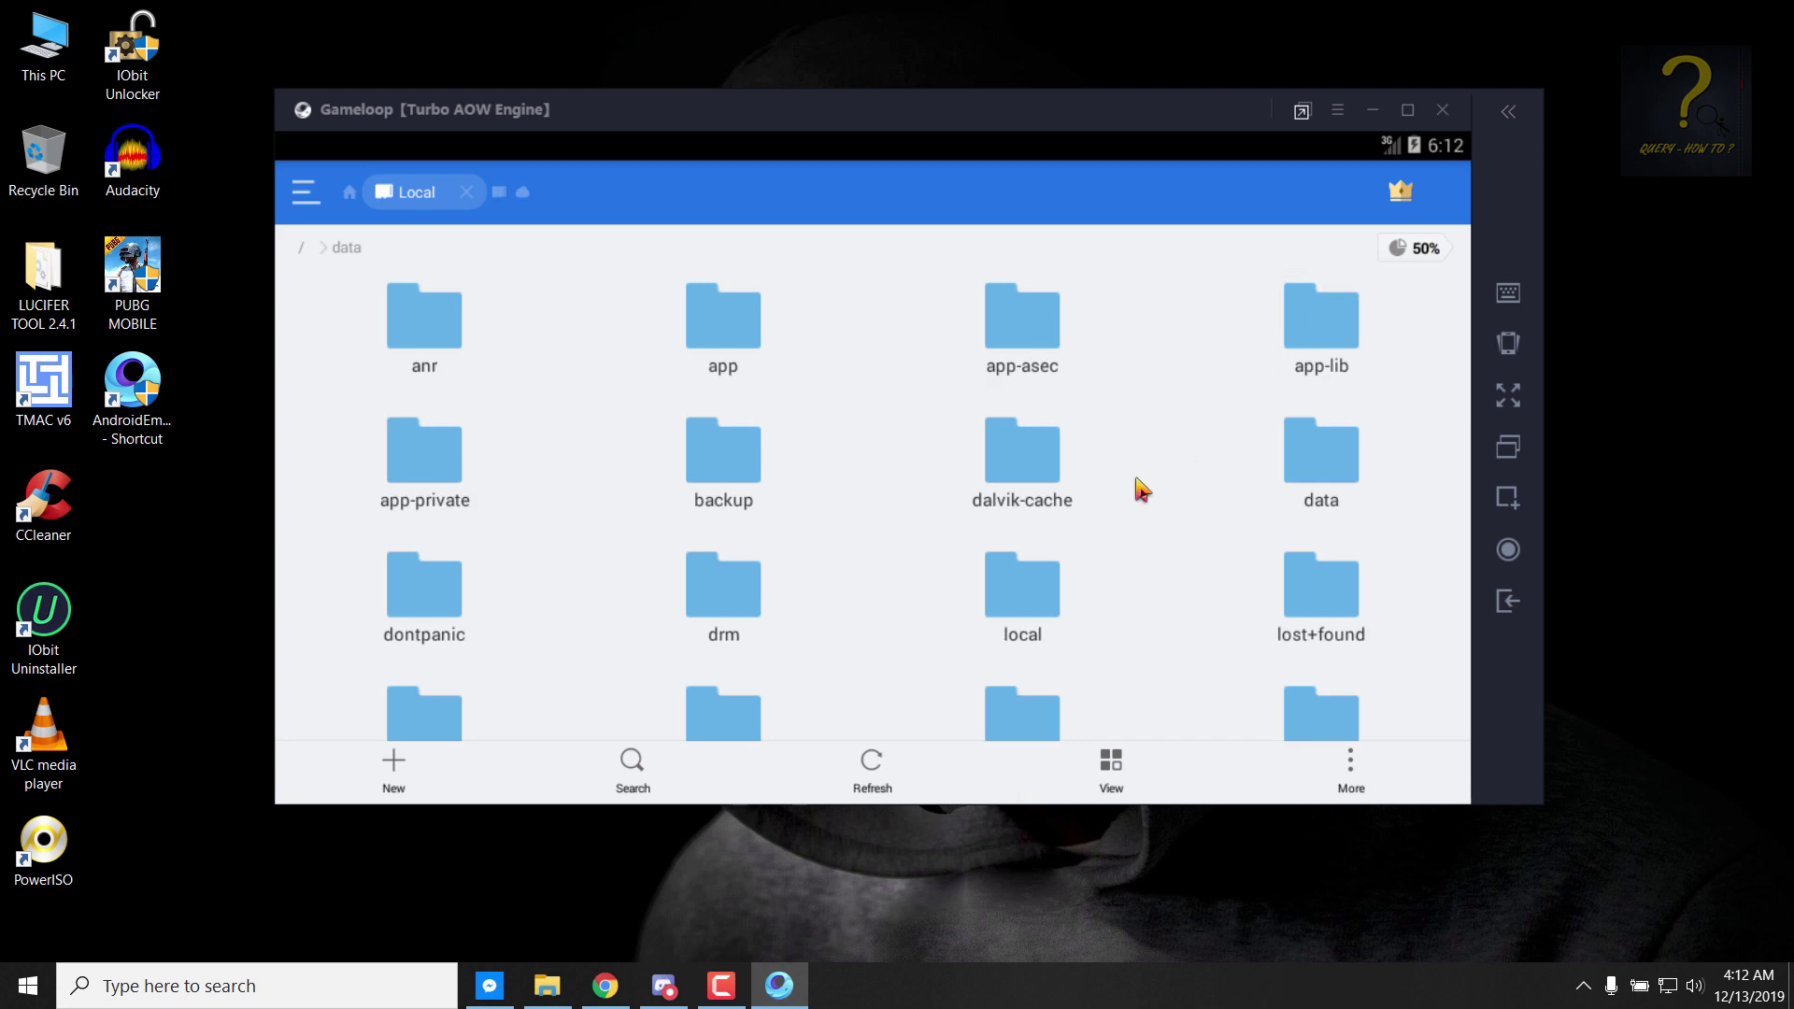
{"action": "left_click_drag", "start_coordinate": [832, 617], "coordinate": [884, 288]}
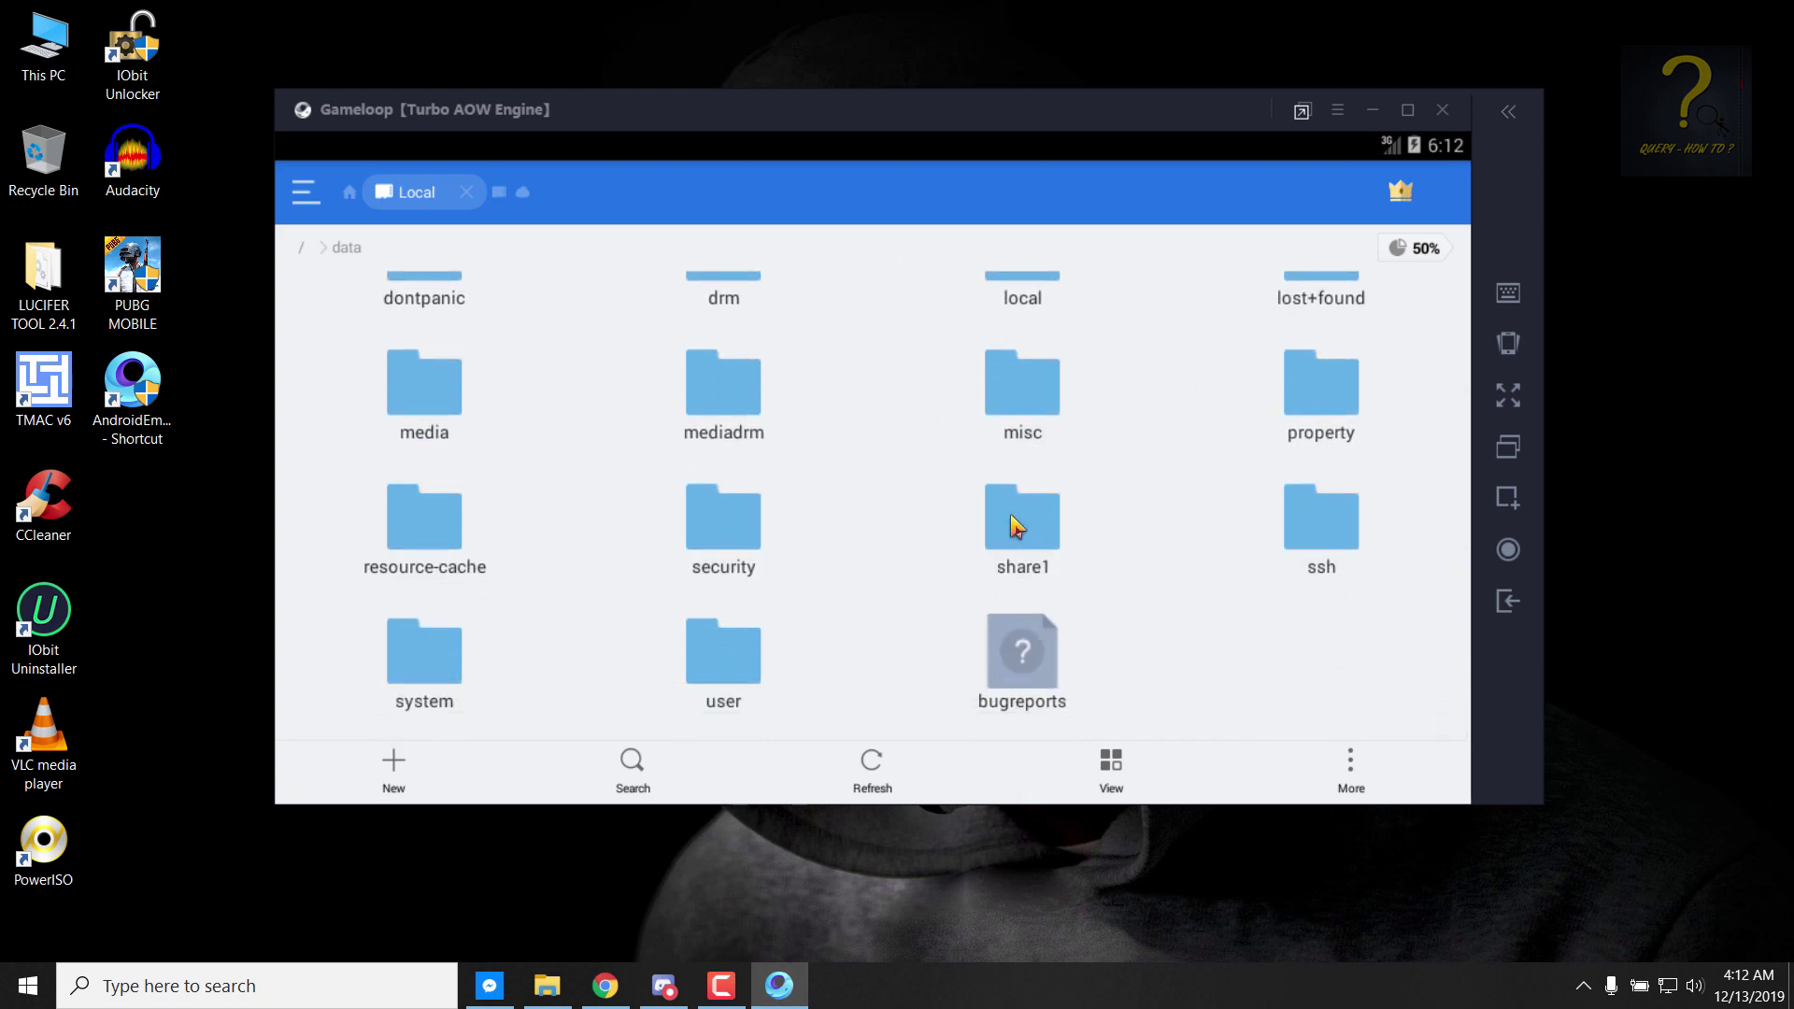
{"action": "left_click", "coordinate": [1015, 526]}
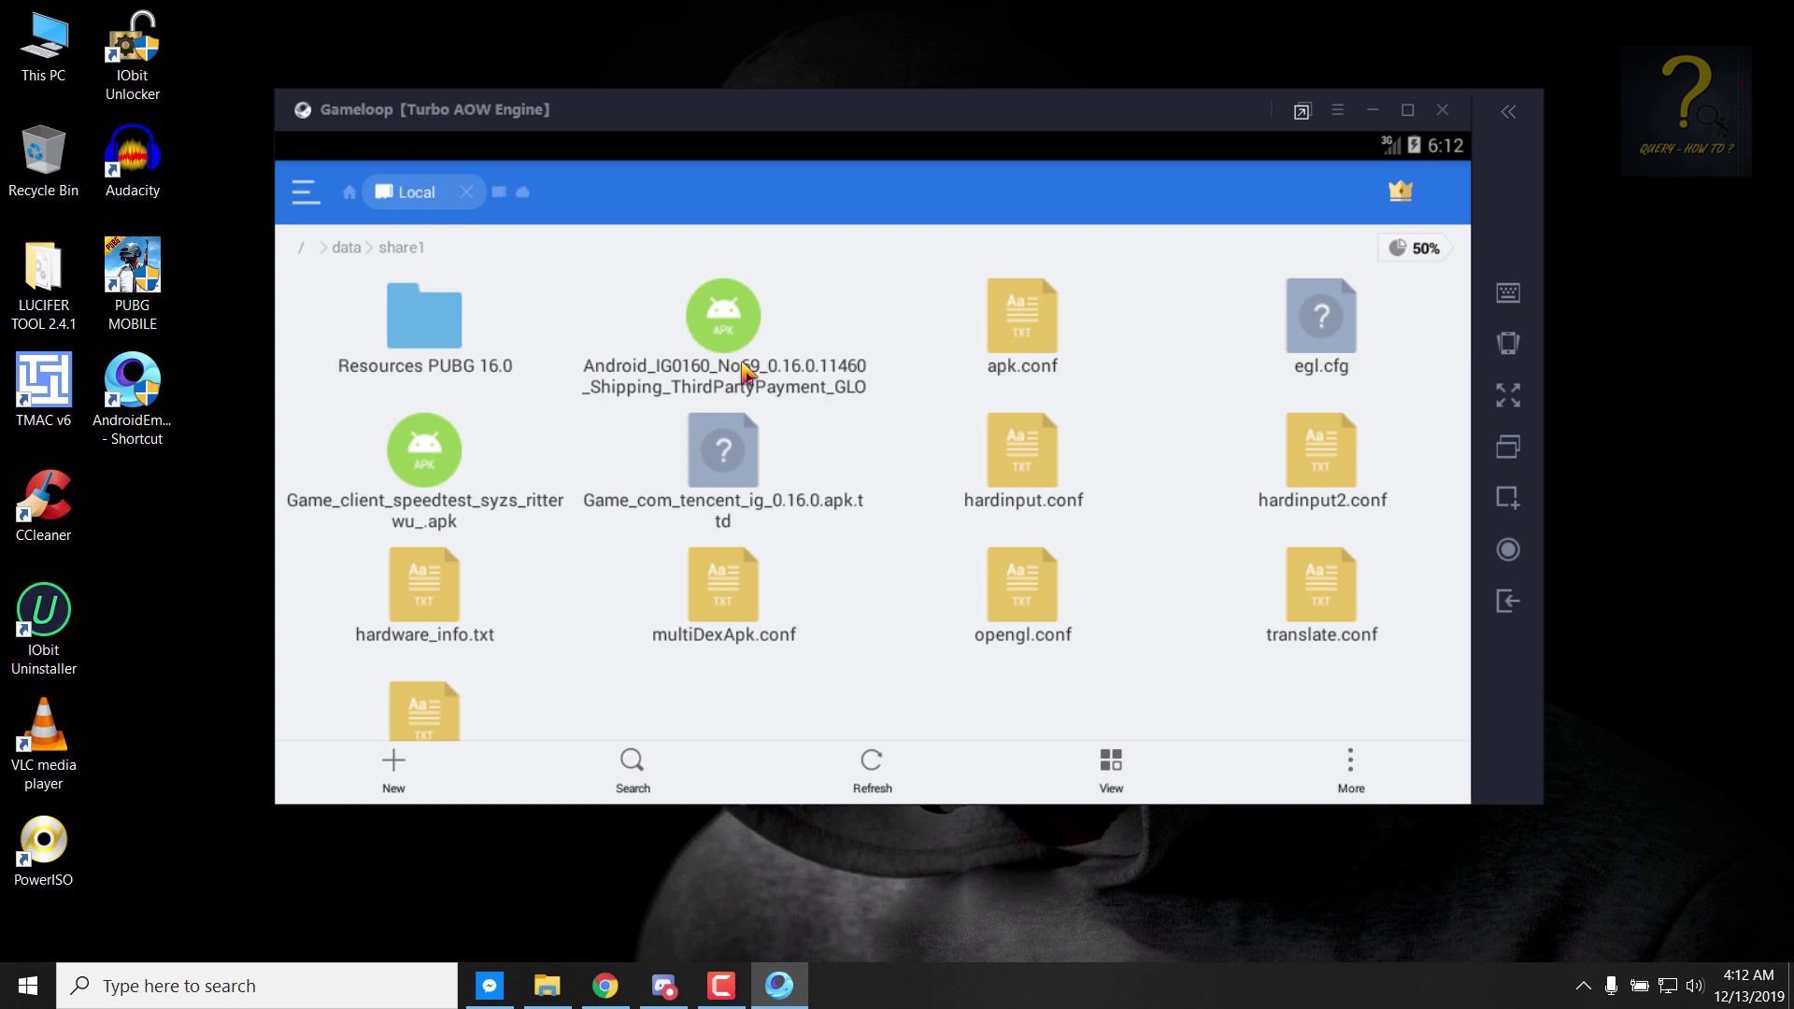
Step: Examine the Windows folder D:\Temp\TxGameDownload\MobileGamePCShared for the same files as the emulator's share1 folder, then close File Explorer
{"action": "left_click", "coordinate": [559, 990]}
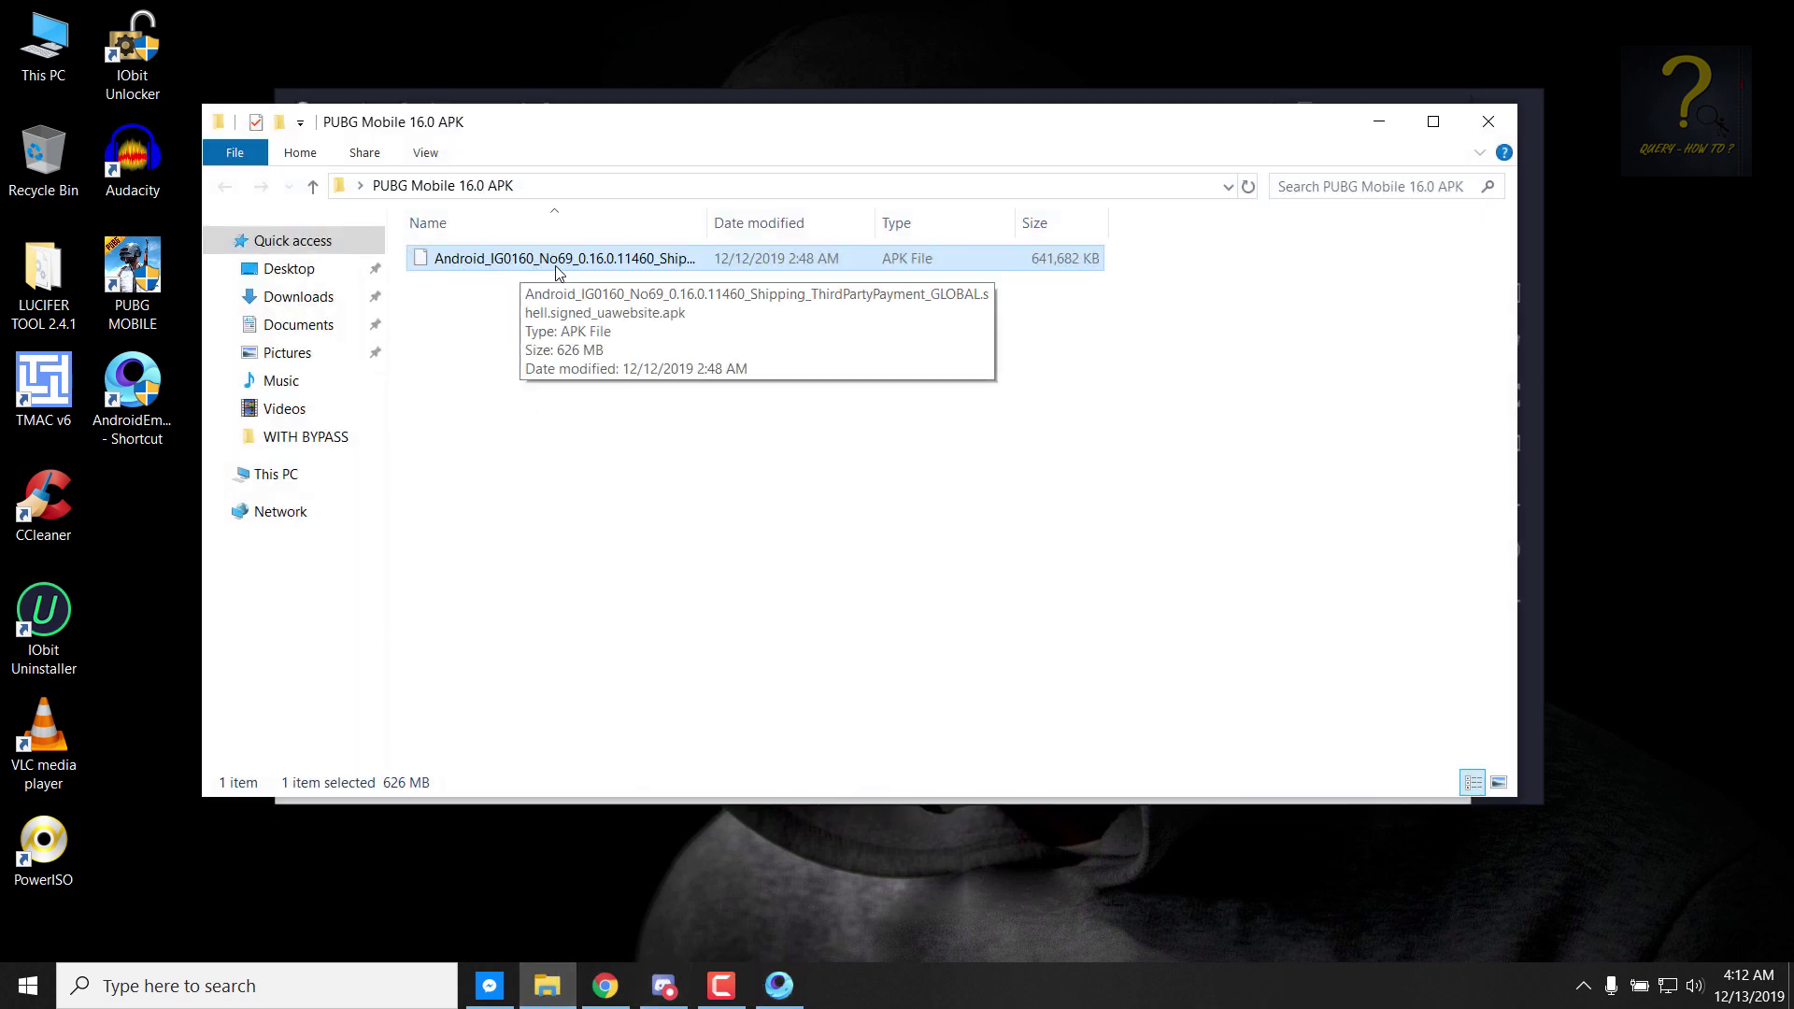
{"action": "left_click_drag", "start_coordinate": [632, 141], "coordinate": [782, 169]}
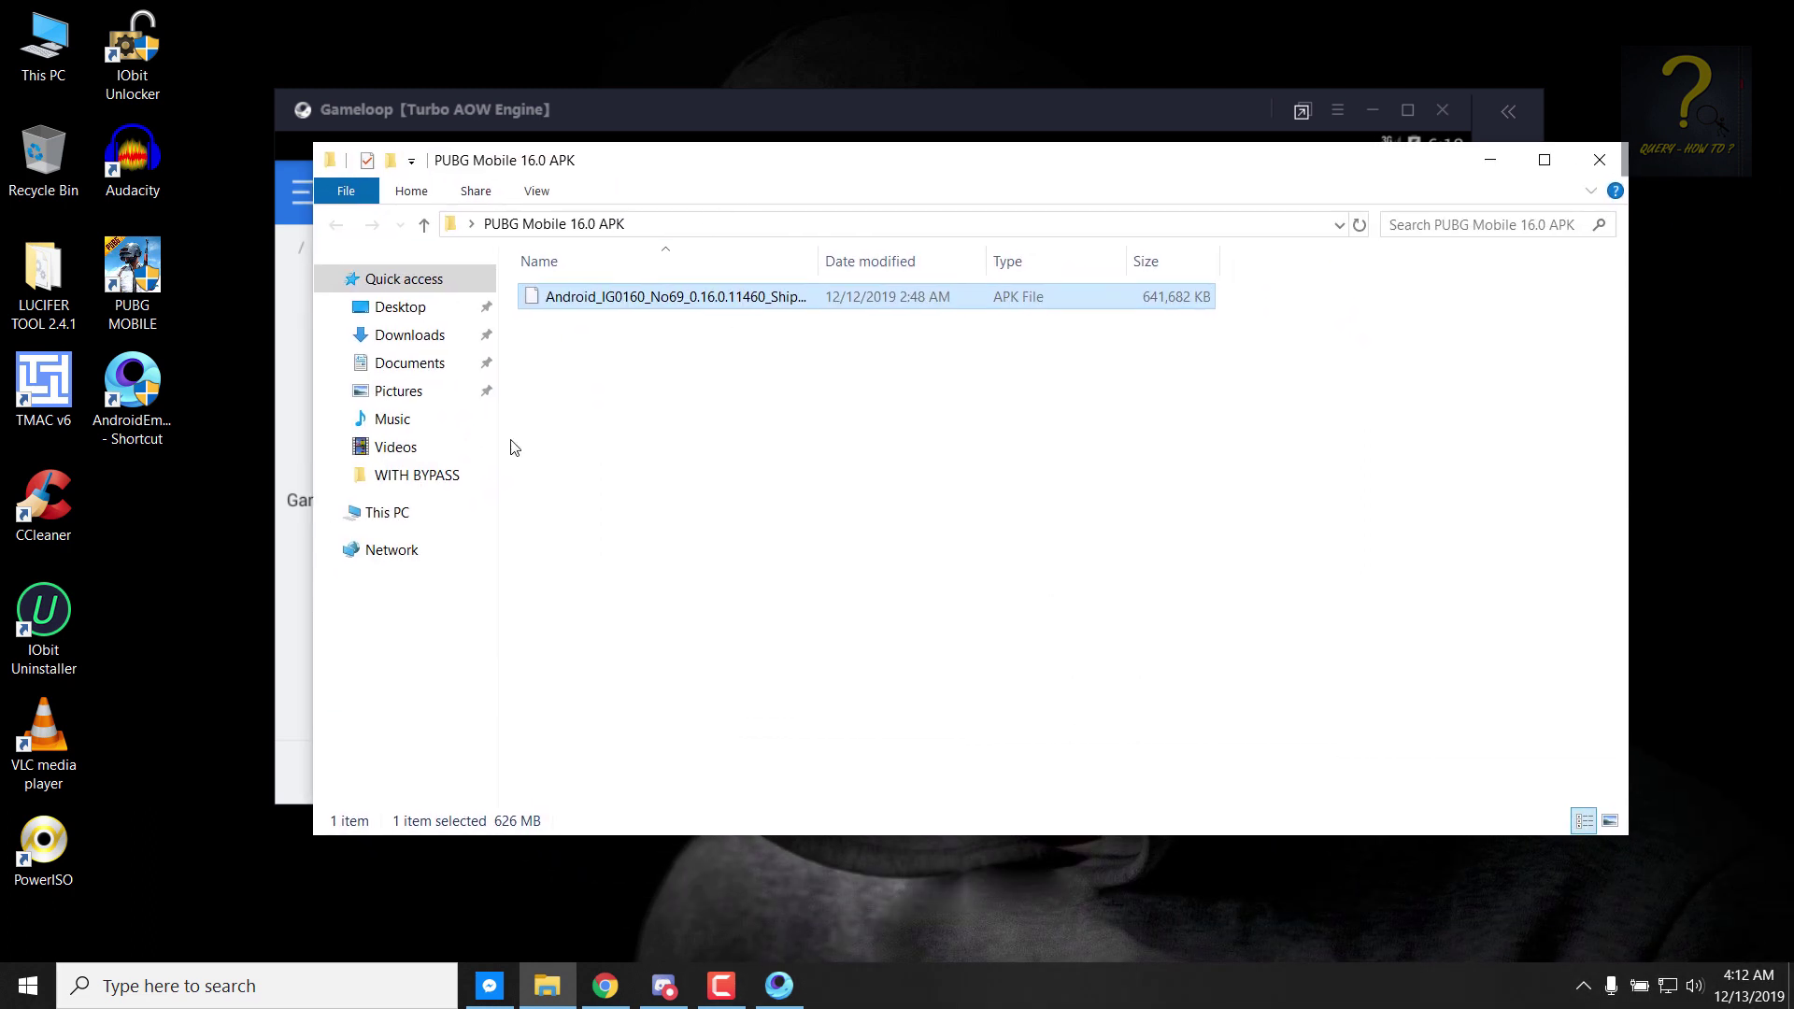
{"action": "left_click", "coordinate": [387, 512]}
{"action": "double_click", "coordinate": [950, 533]}
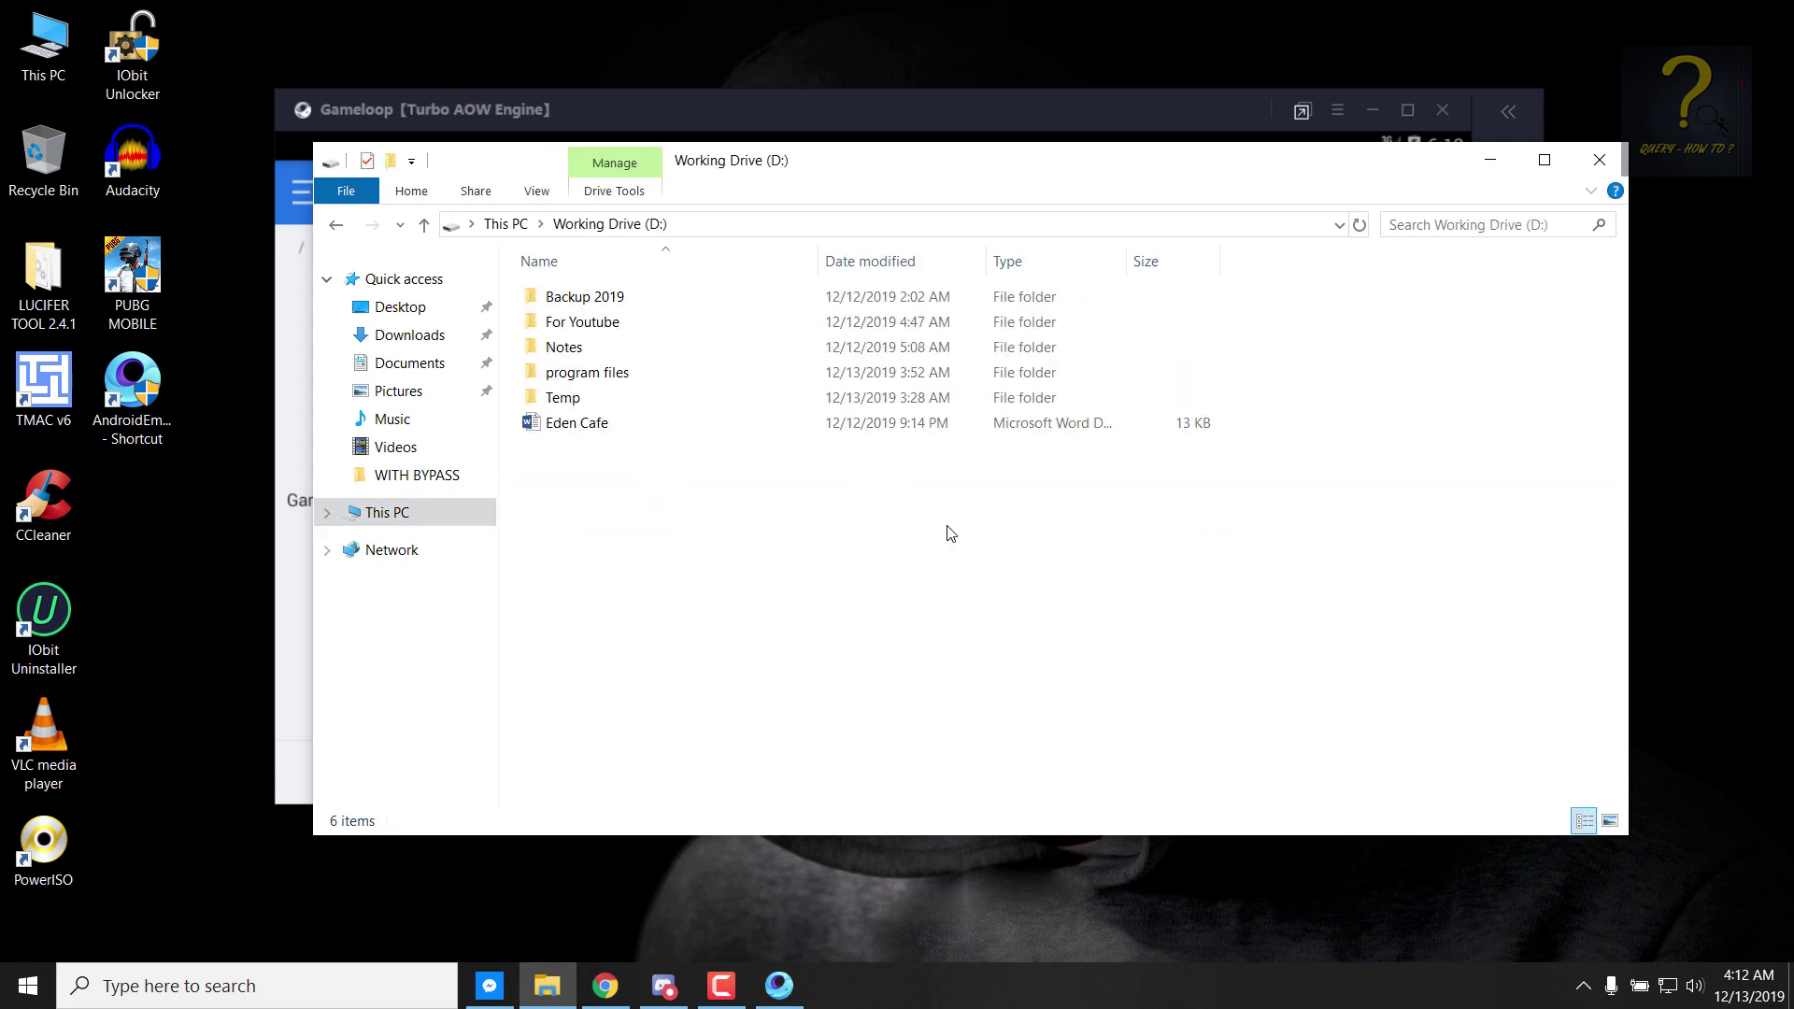
{"action": "double_click", "coordinate": [566, 398]}
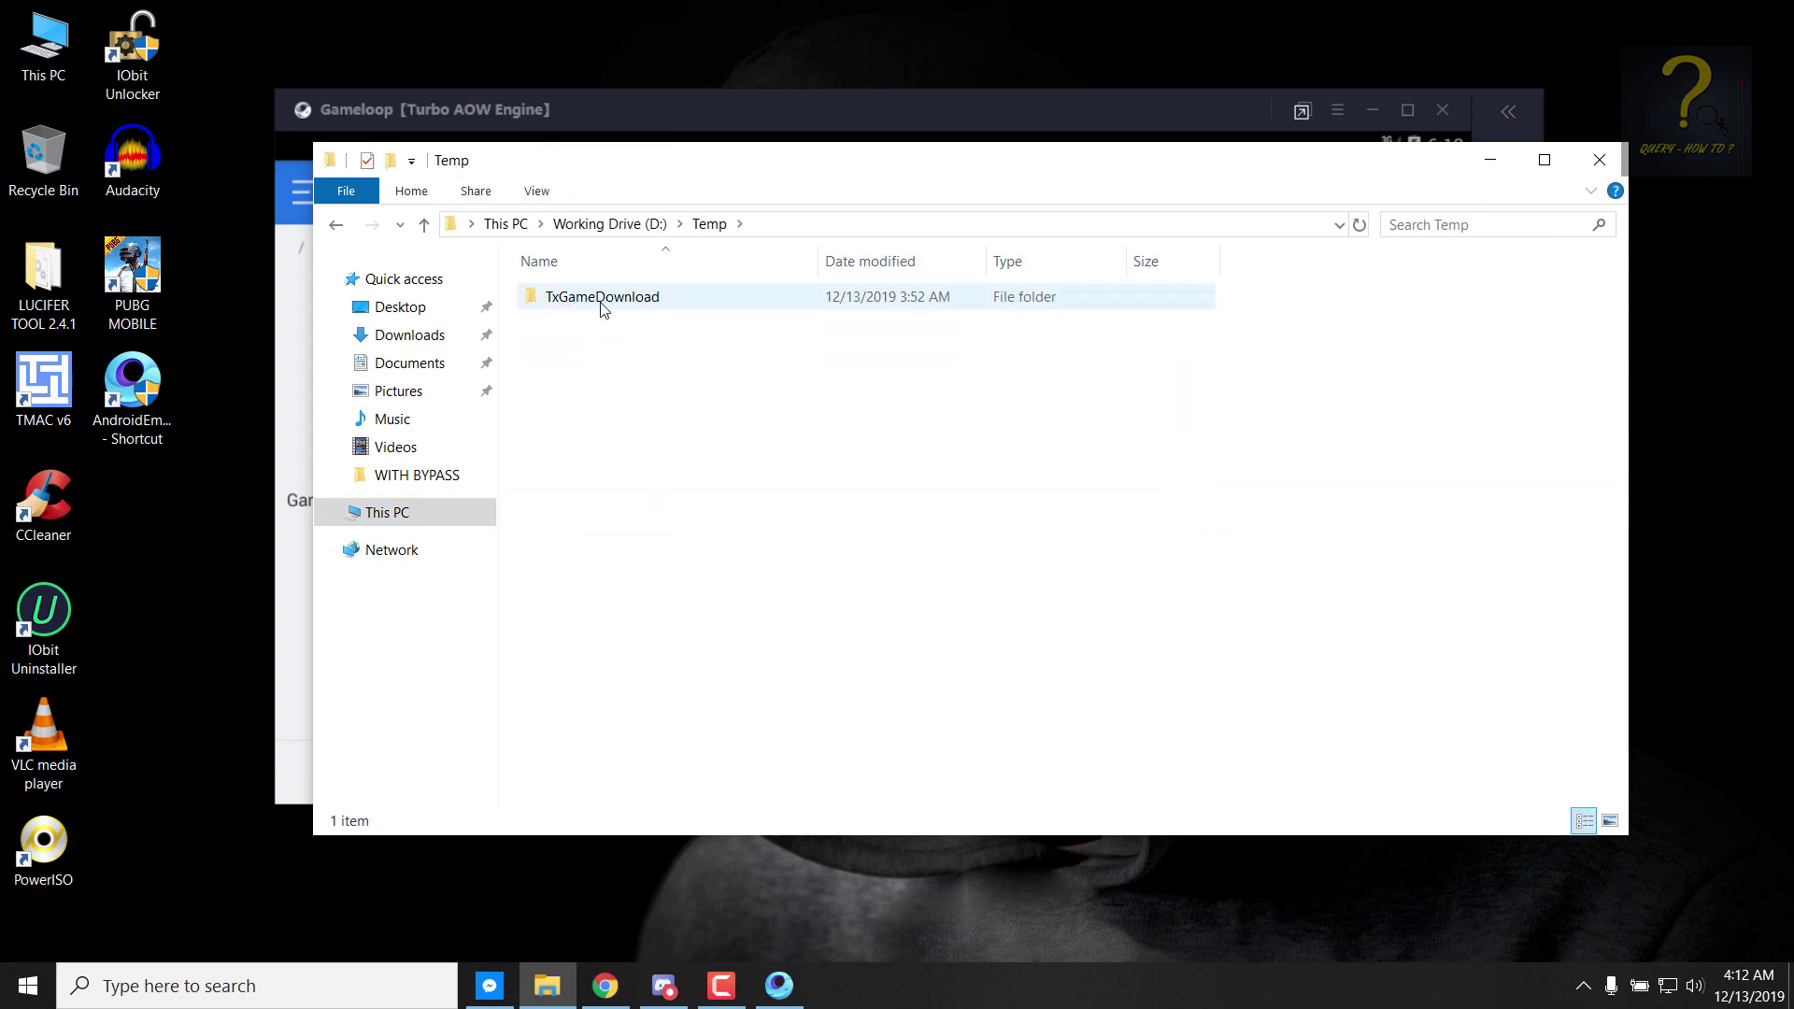
{"action": "double_click", "coordinate": [602, 299]}
{"action": "double_click", "coordinate": [626, 351]}
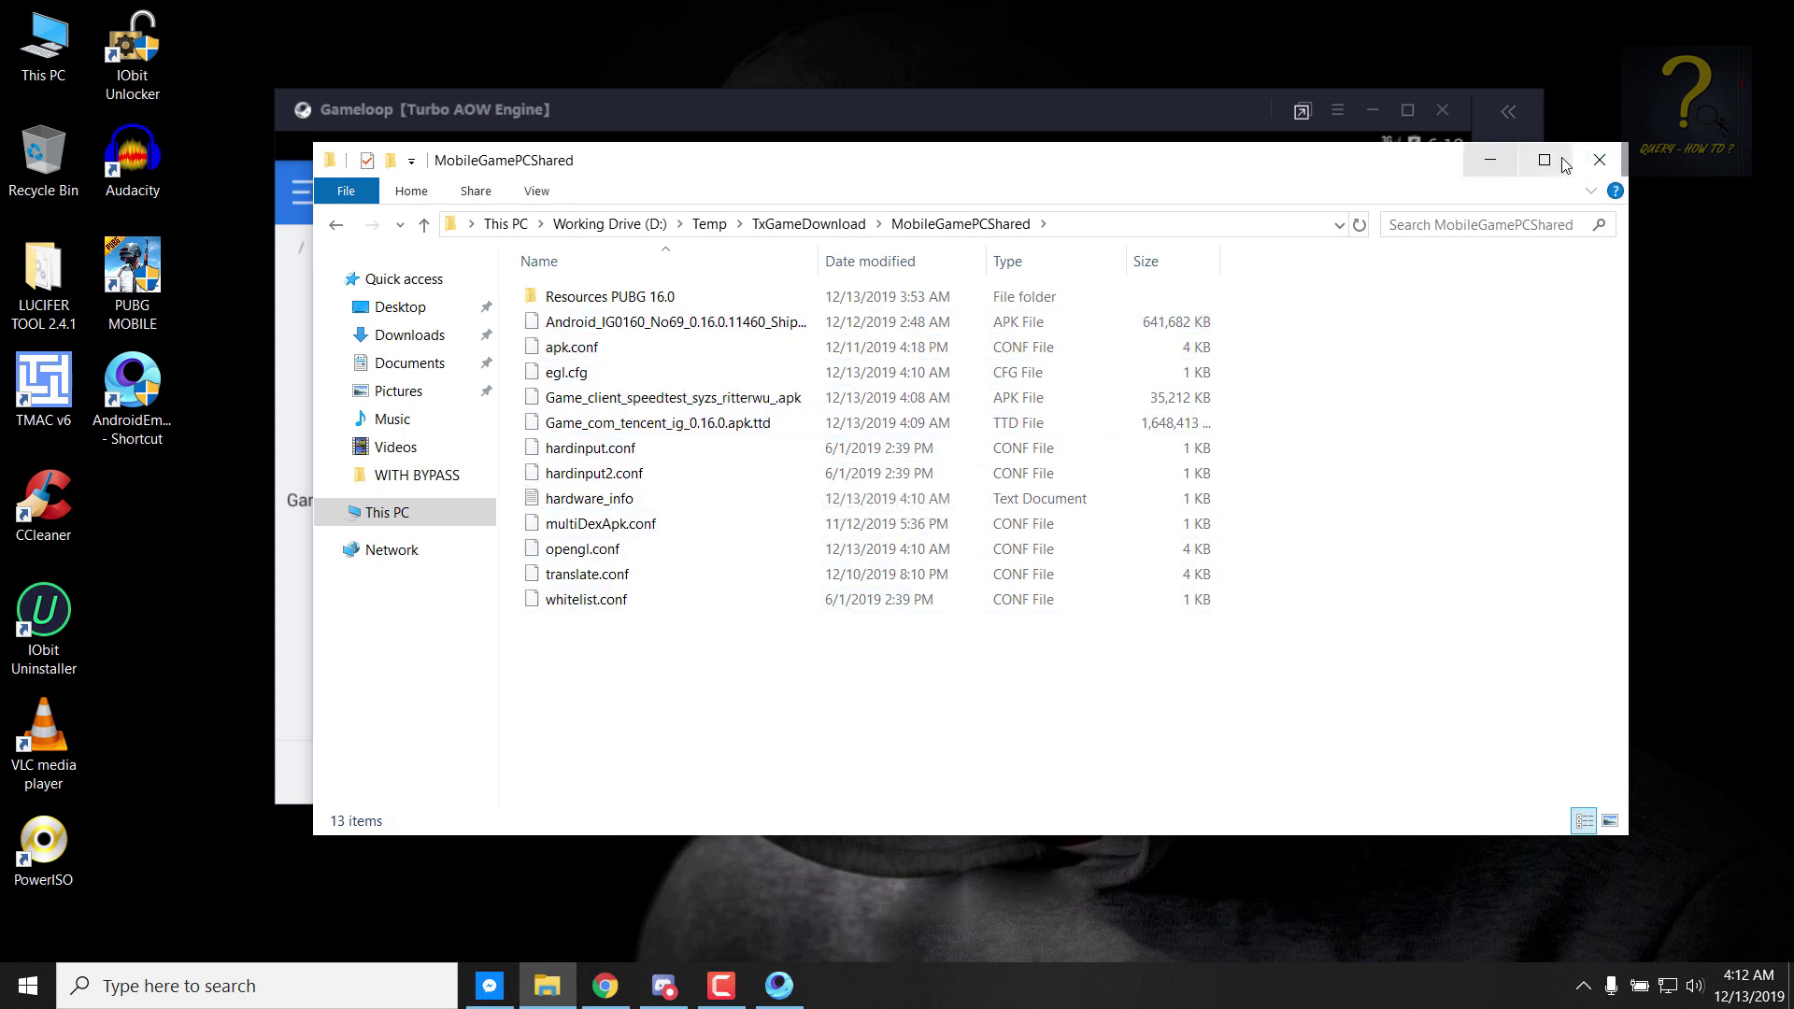
{"action": "left_click", "coordinate": [1598, 160]}
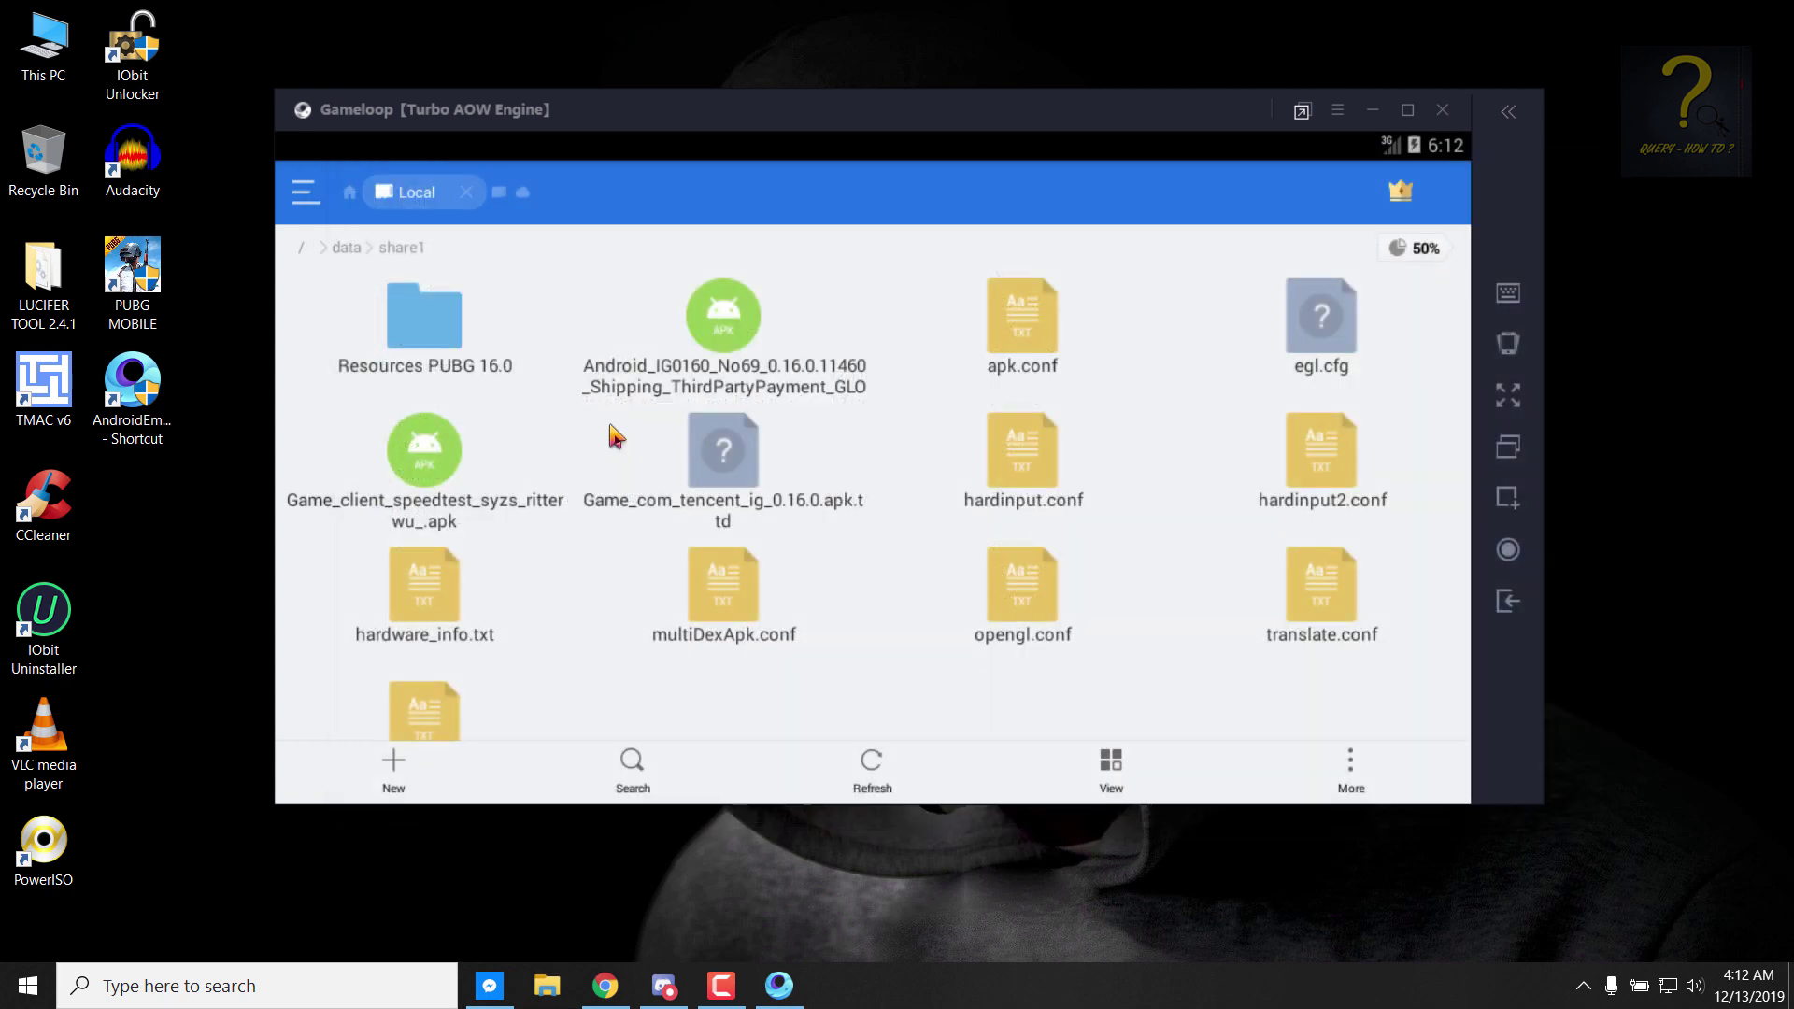
Step: Install PUBG MOBILE from the Android_IG0160_No69_0.16.0.11460 APK in the share1 folder and finish the installer
{"action": "left_click", "coordinate": [722, 337]}
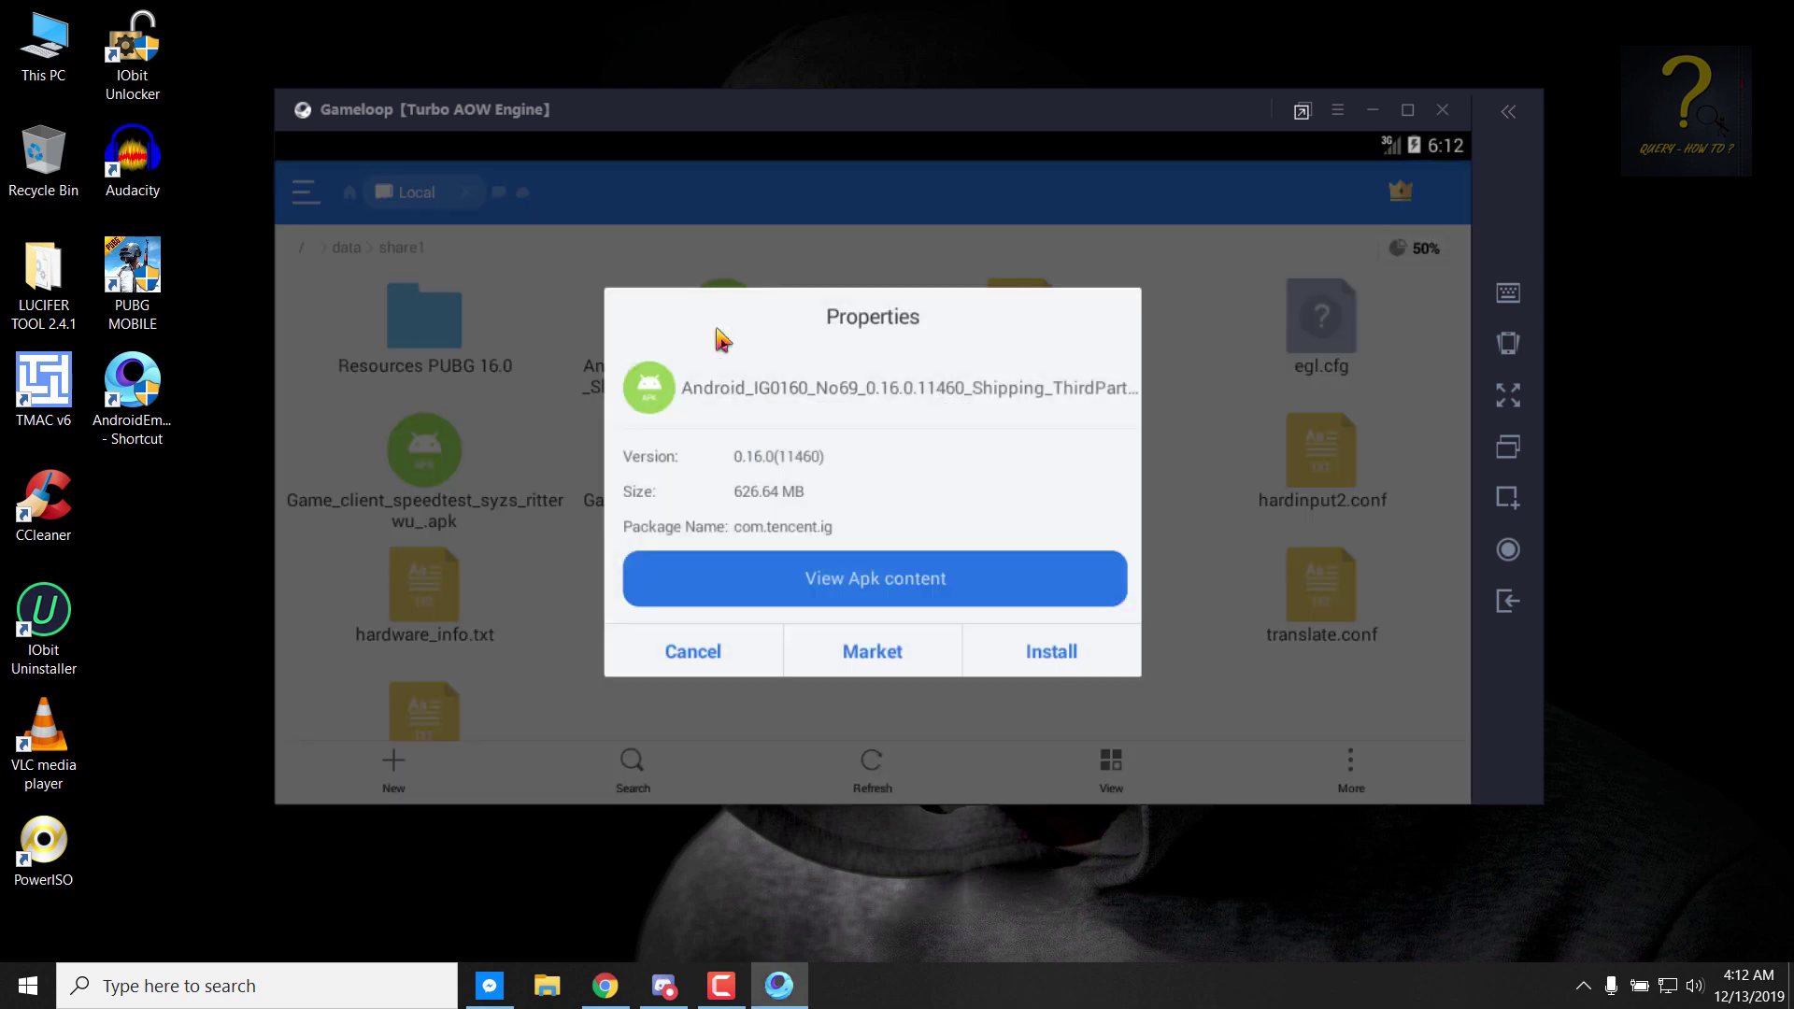
{"action": "left_click", "coordinate": [1027, 650]}
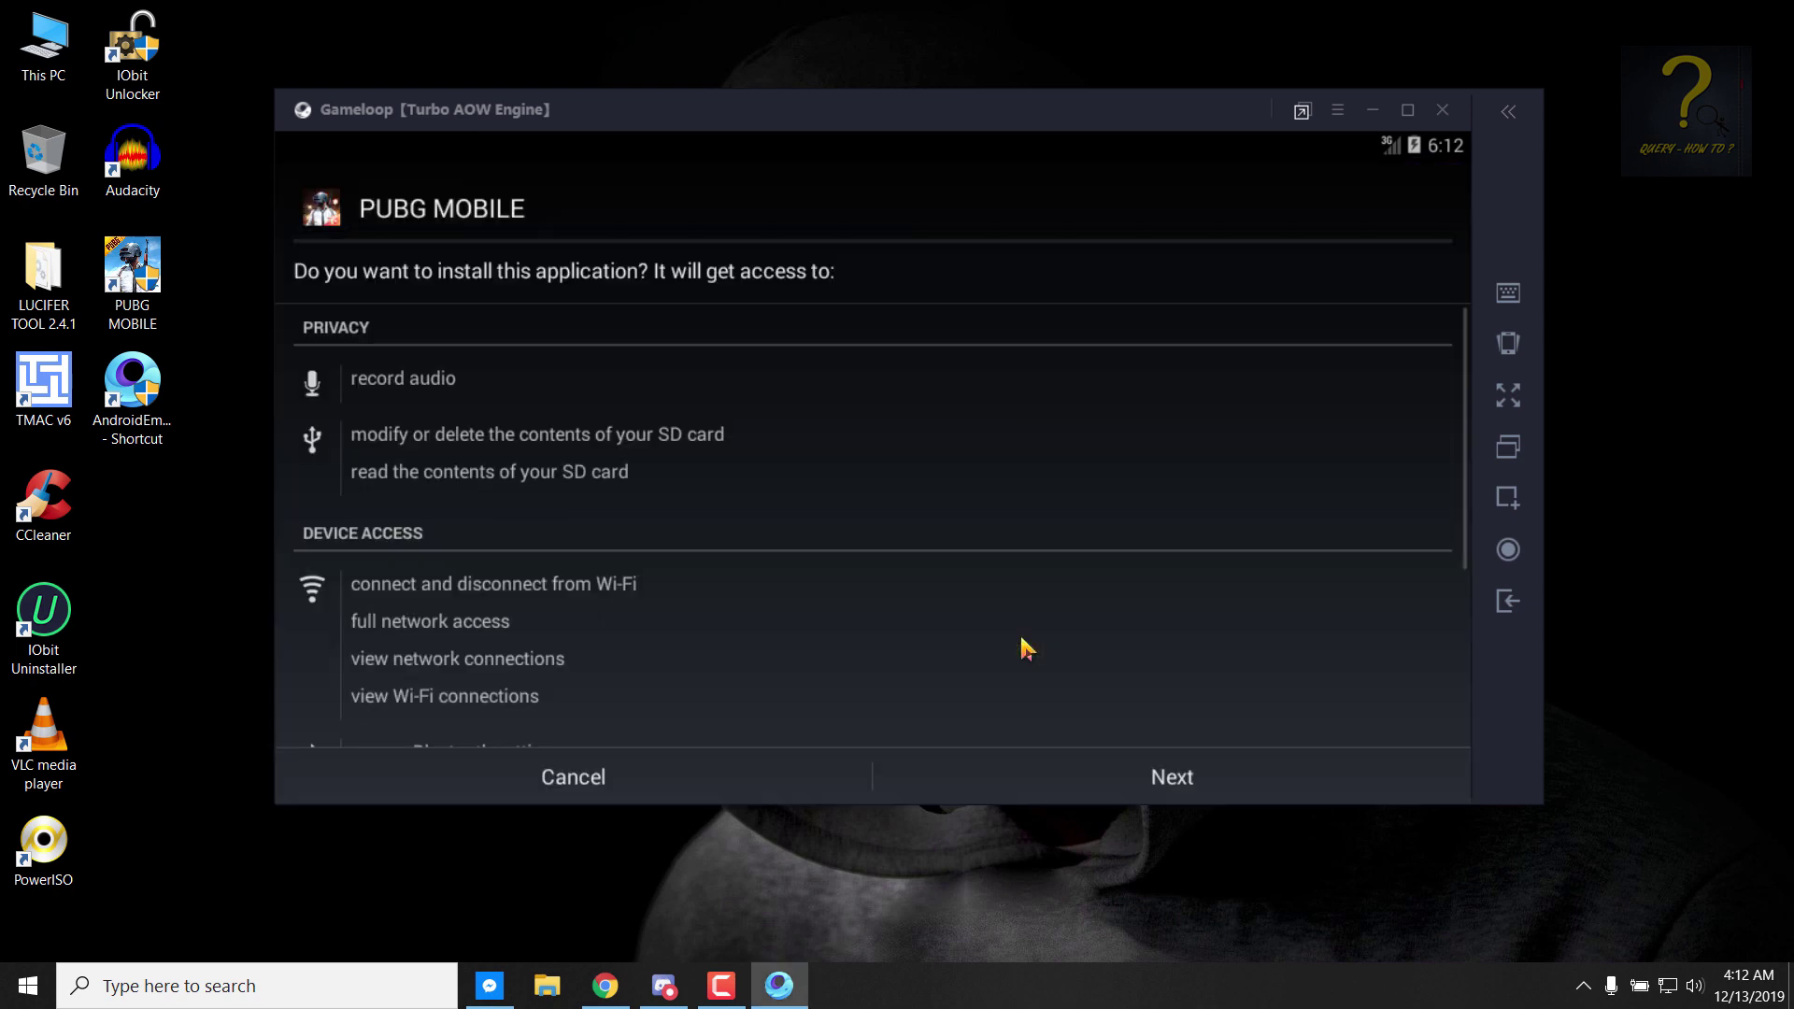
{"action": "left_click", "coordinate": [1171, 777]}
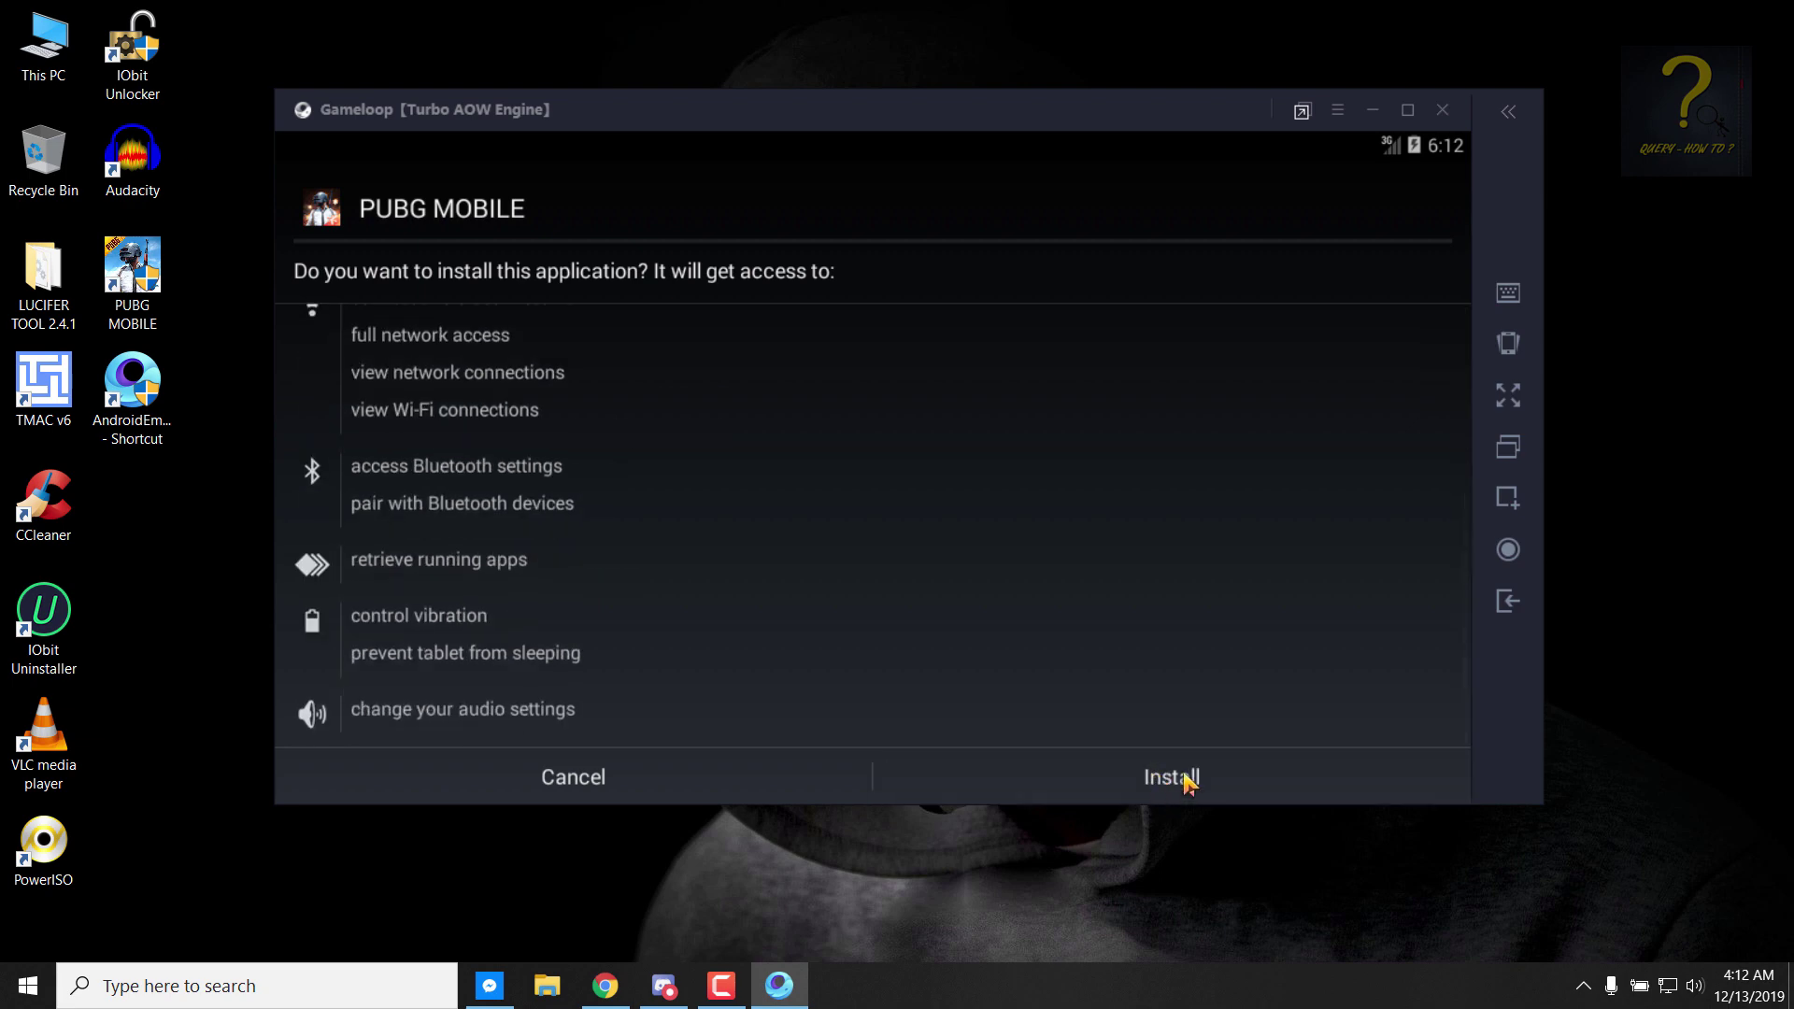
{"action": "left_click", "coordinate": [1160, 780]}
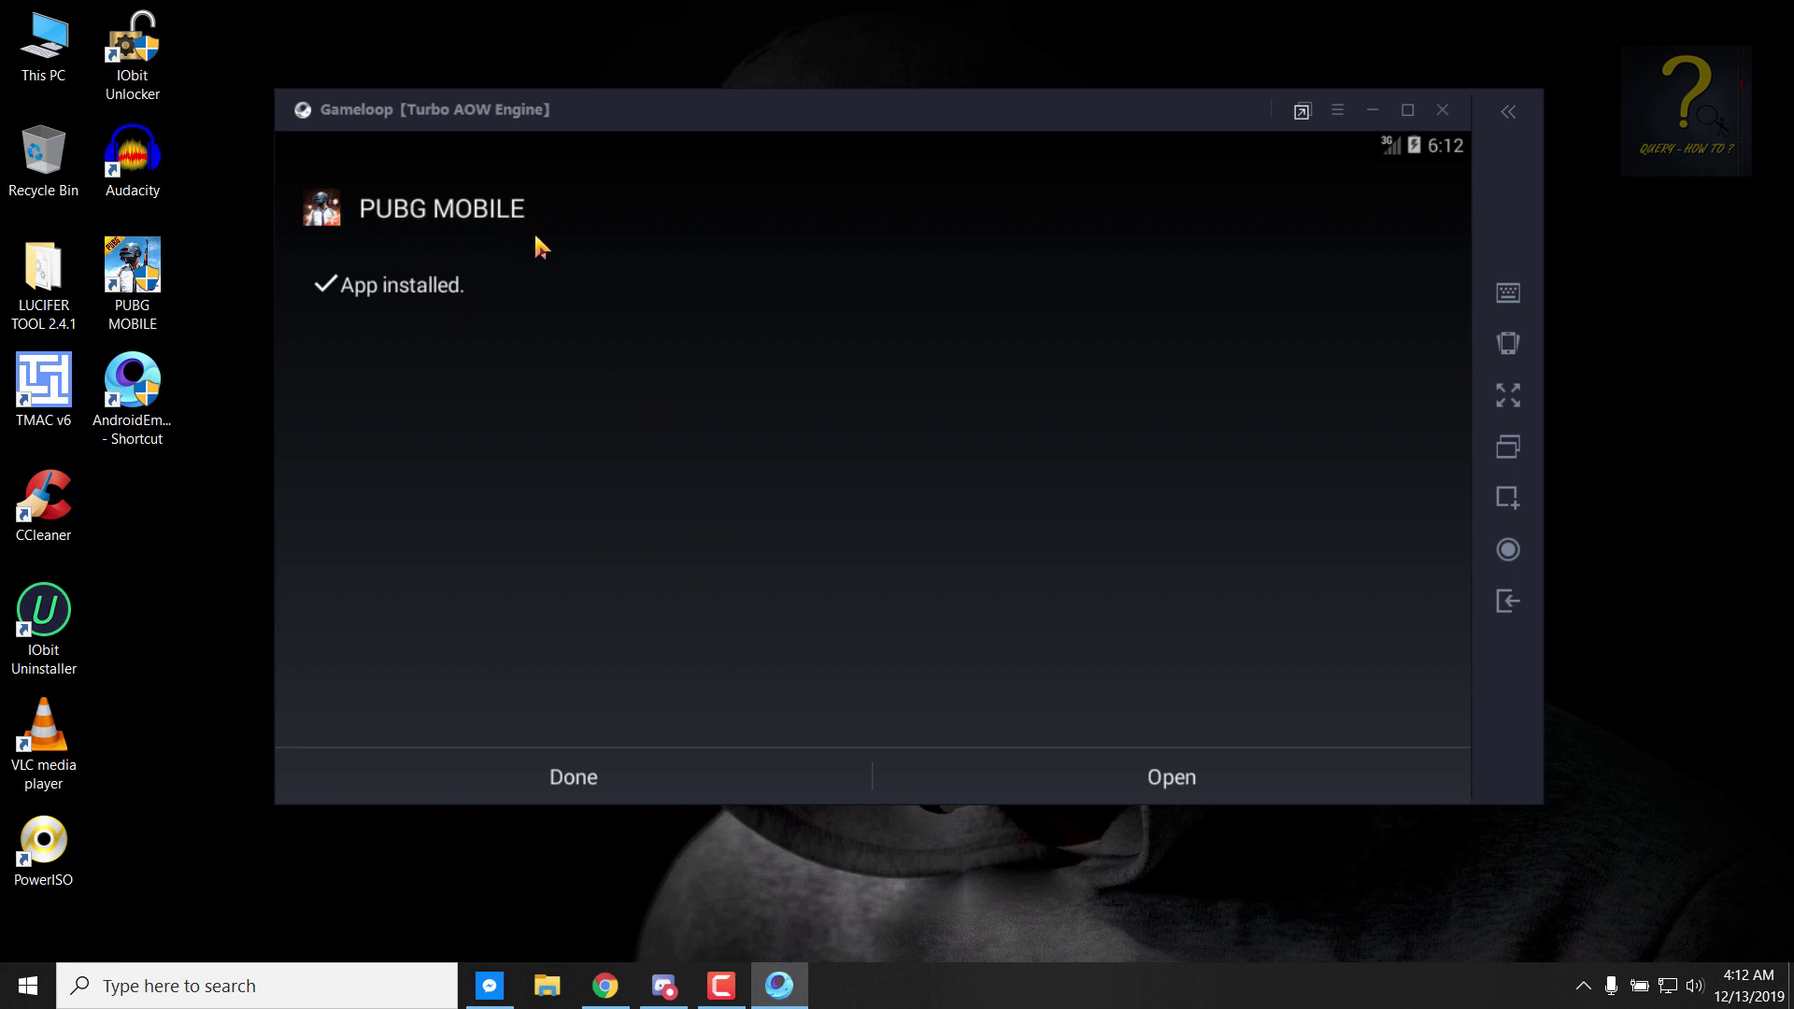
{"action": "left_click", "coordinate": [587, 792]}
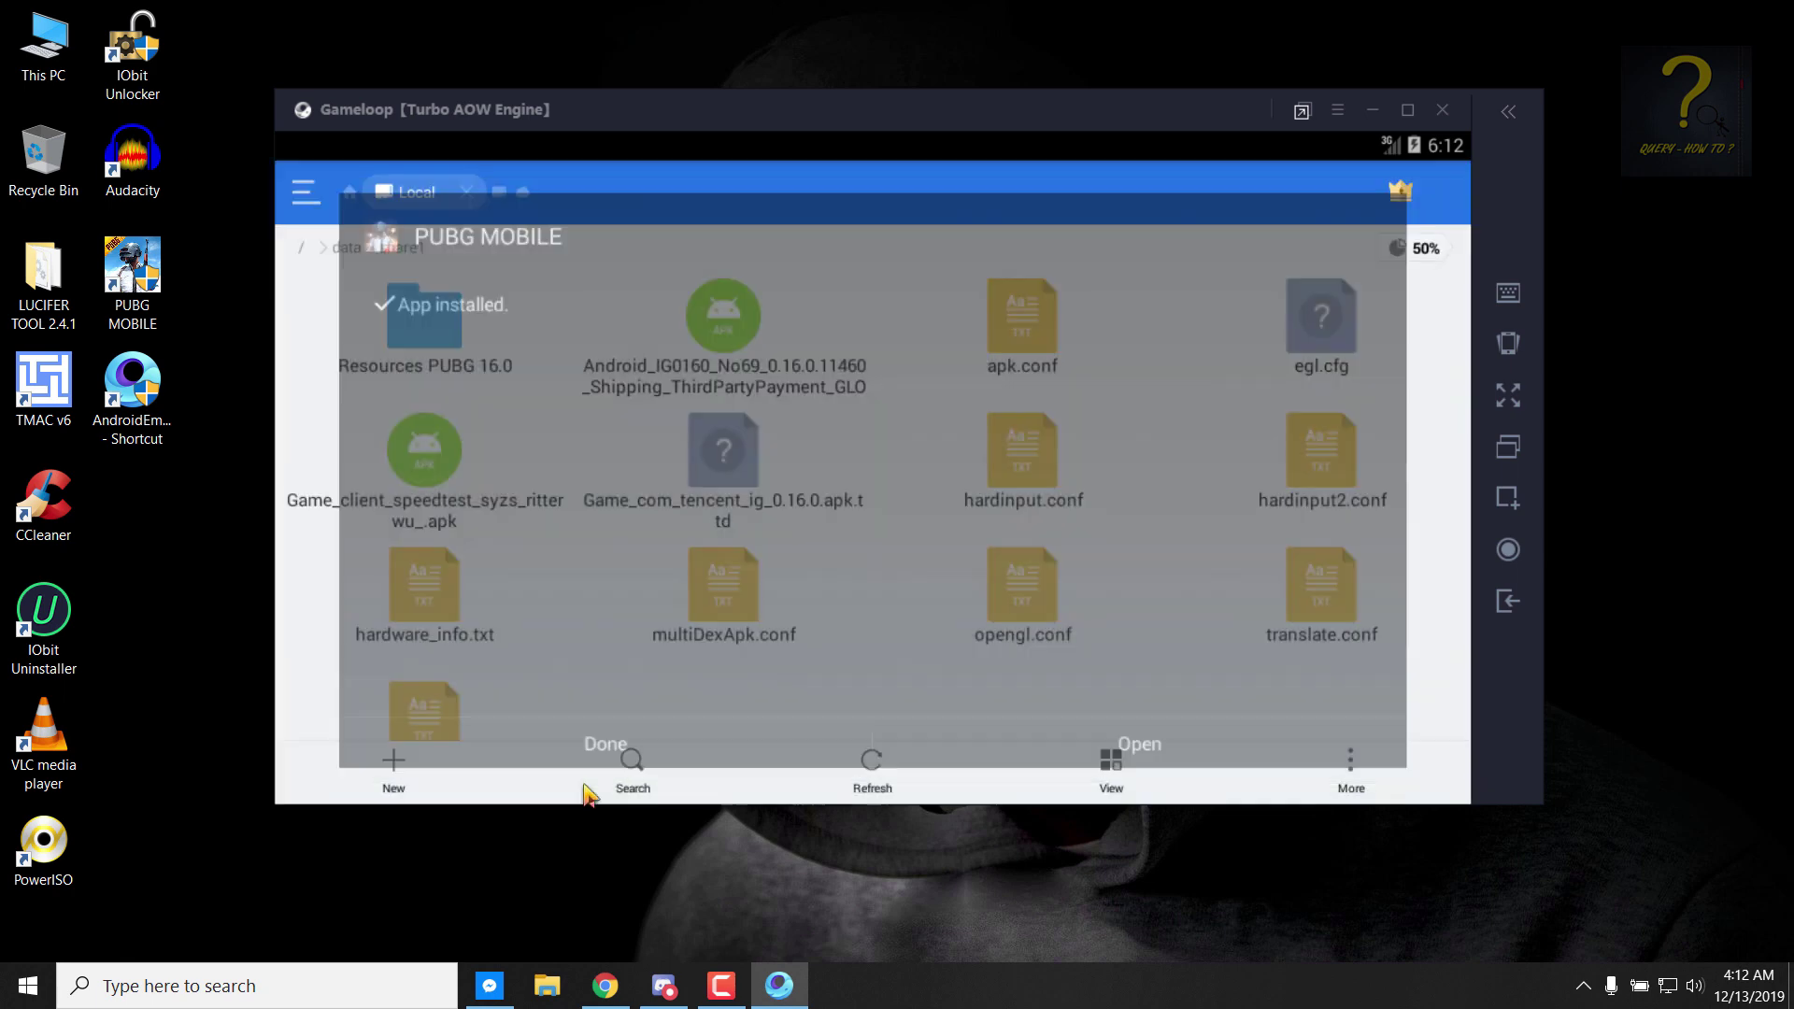
Step: Return to the emulator's home screen and launch PUBG MOBILE, declining the switch to the DirectX+ engine
{"action": "left_click", "coordinate": [1507, 604]}
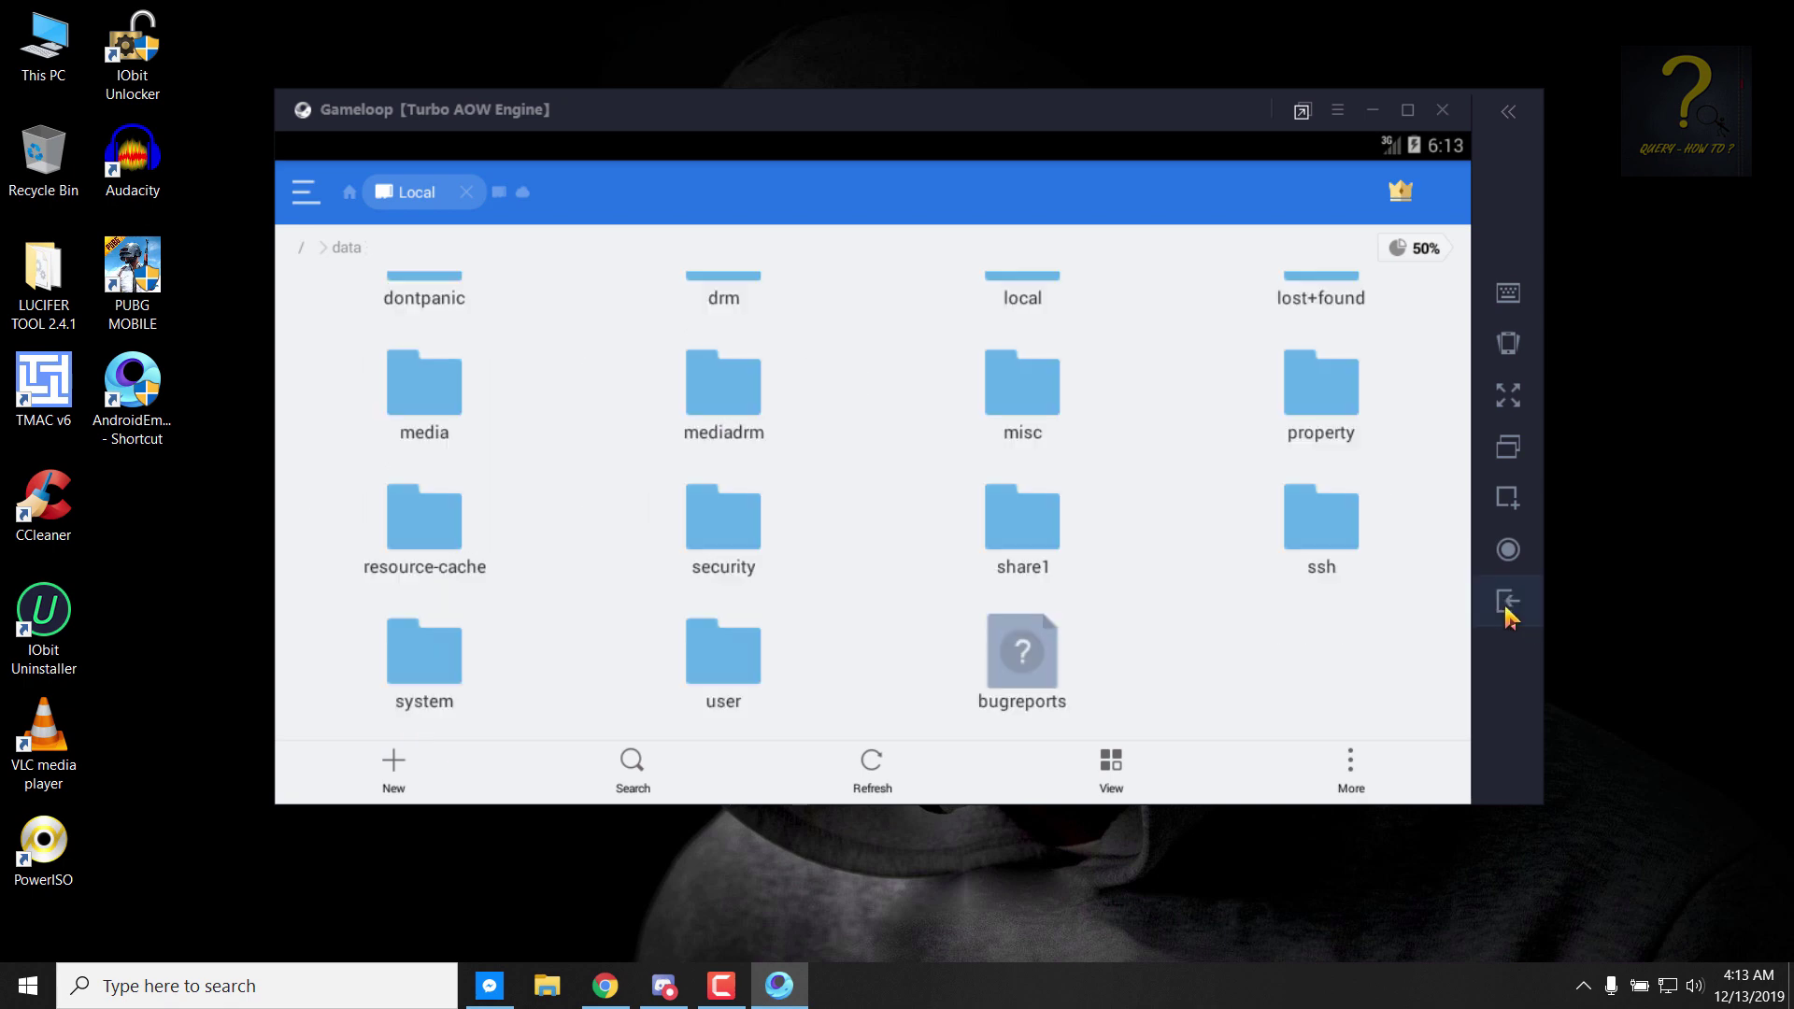
{"action": "left_click", "coordinate": [1507, 605]}
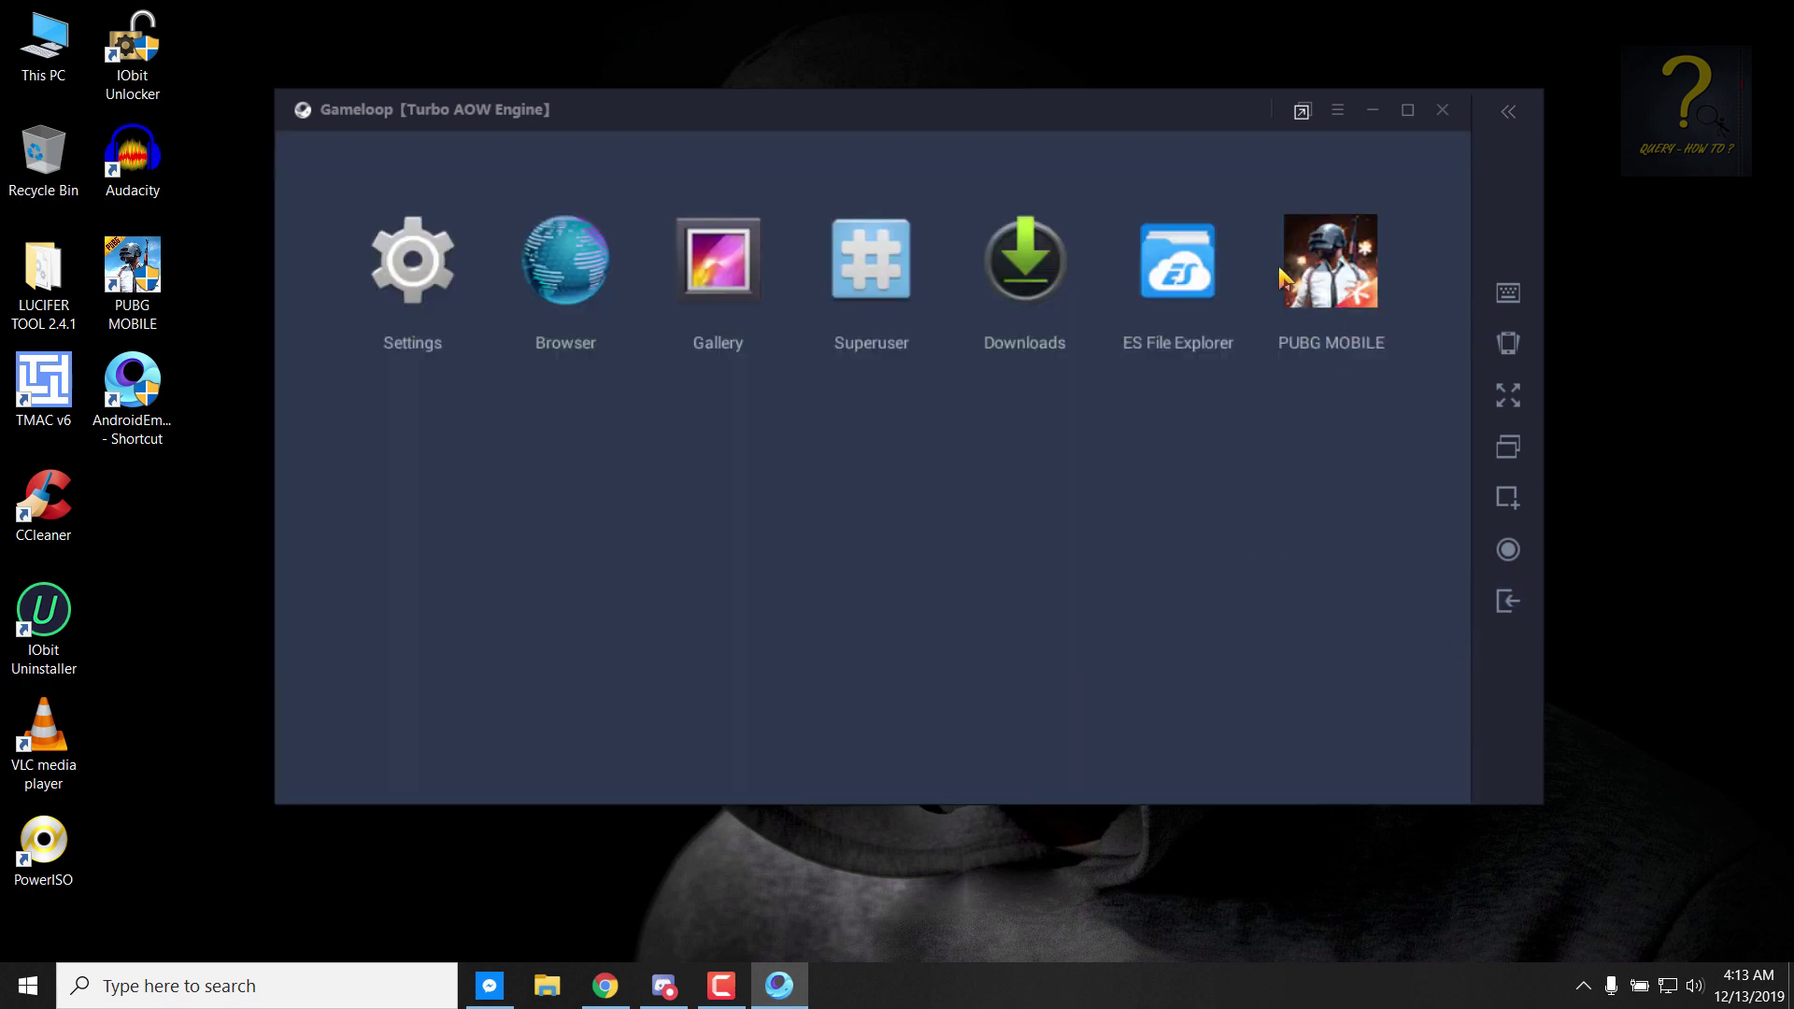
{"action": "left_click", "coordinate": [1338, 299]}
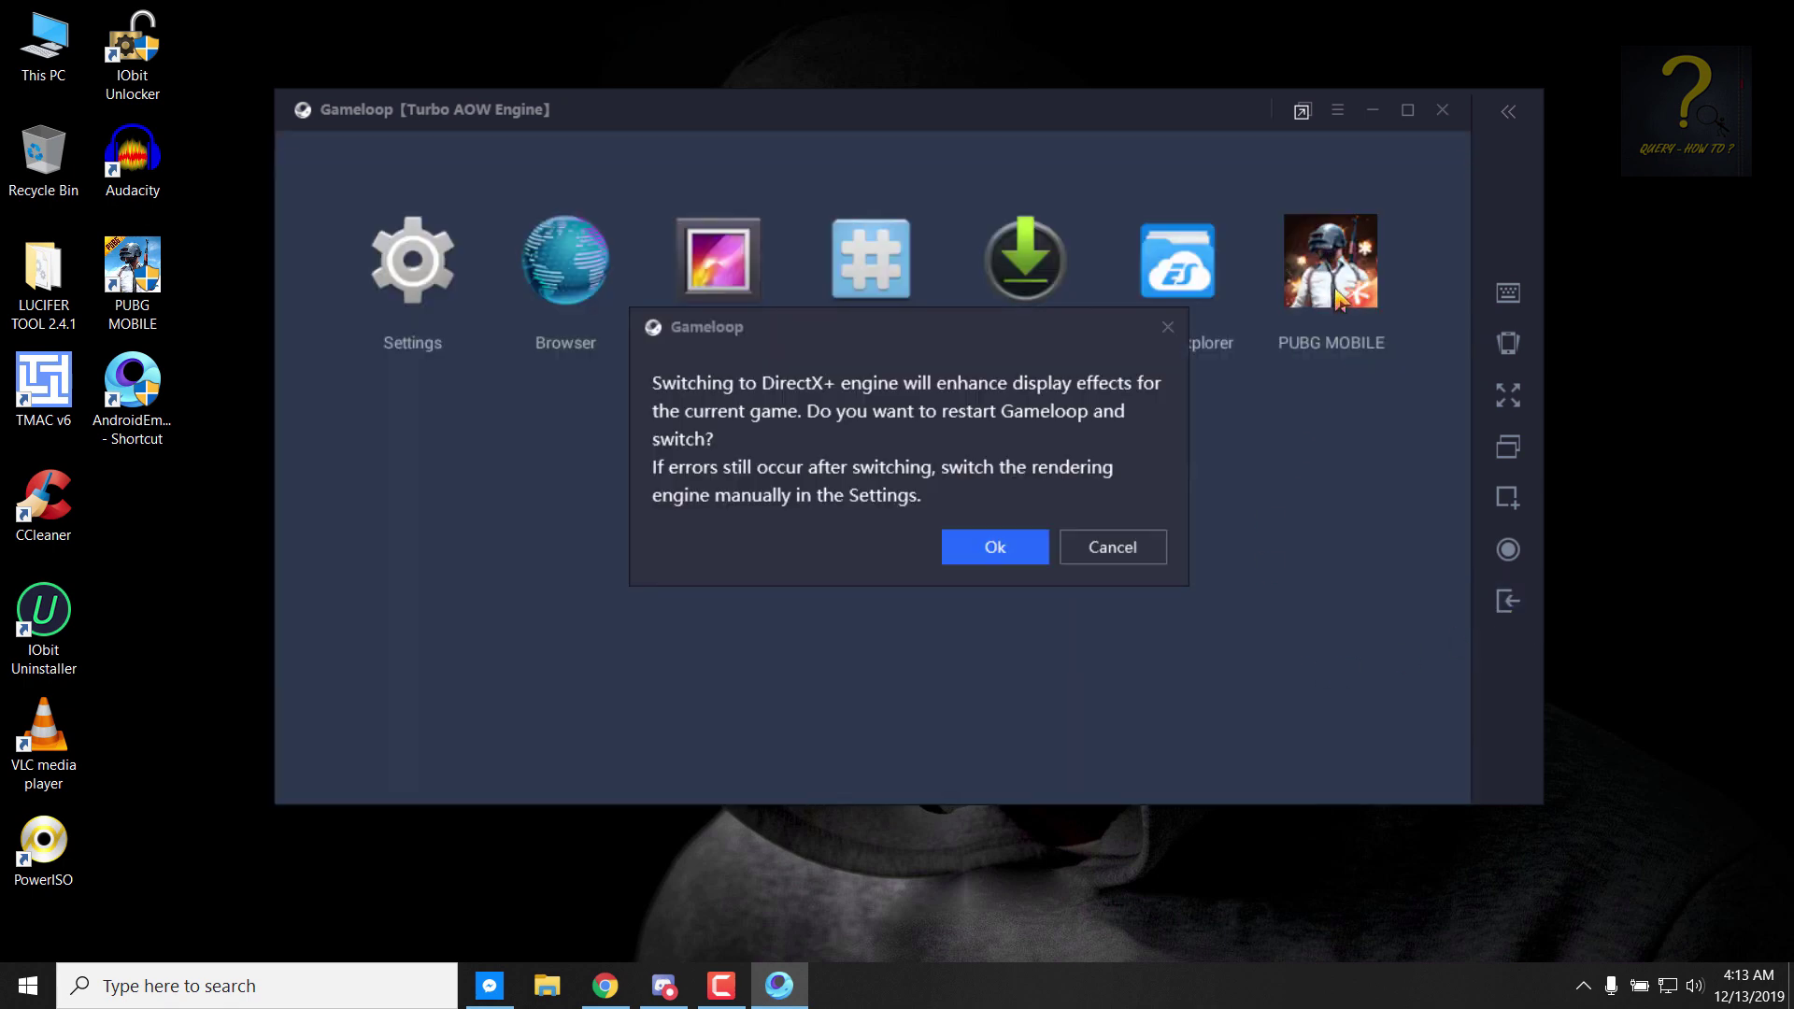
{"action": "left_click", "coordinate": [1112, 546]}
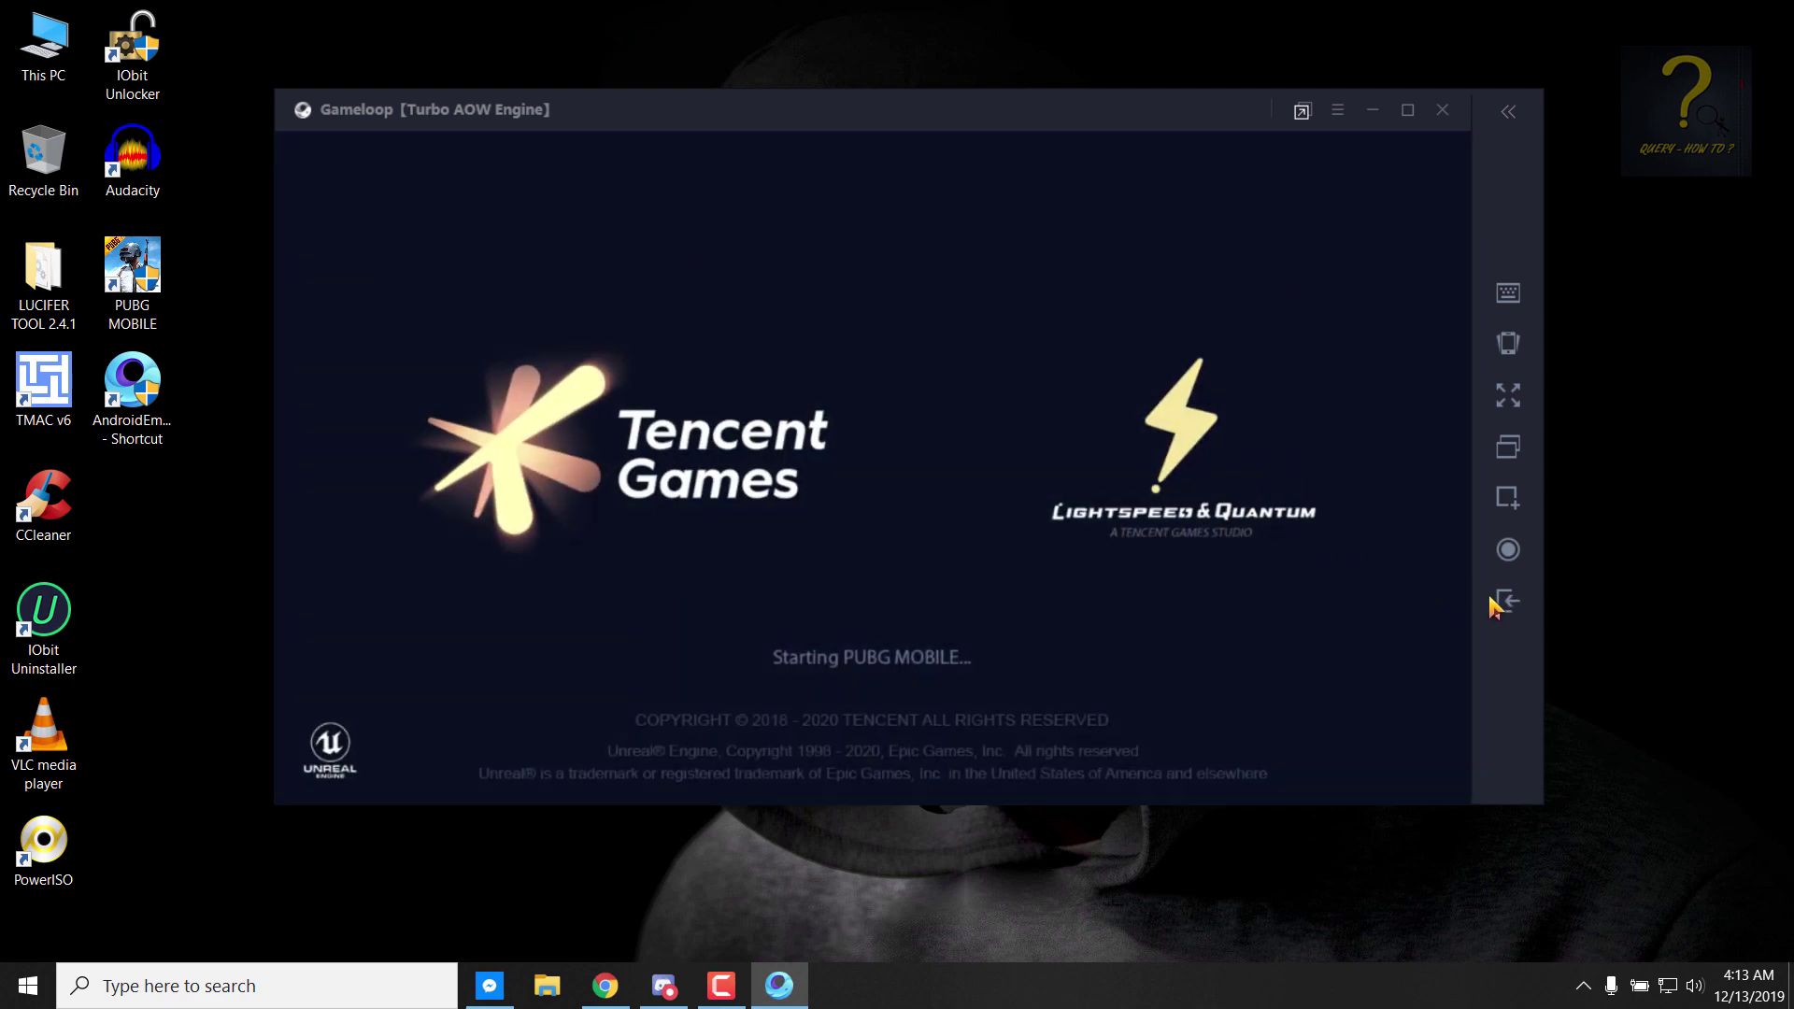
Step: Dismiss the HDR crash notice and the storage permission request, and exit PUBG MOBILE to the emulator's home screen
{"action": "left_click", "coordinate": [1498, 605]}
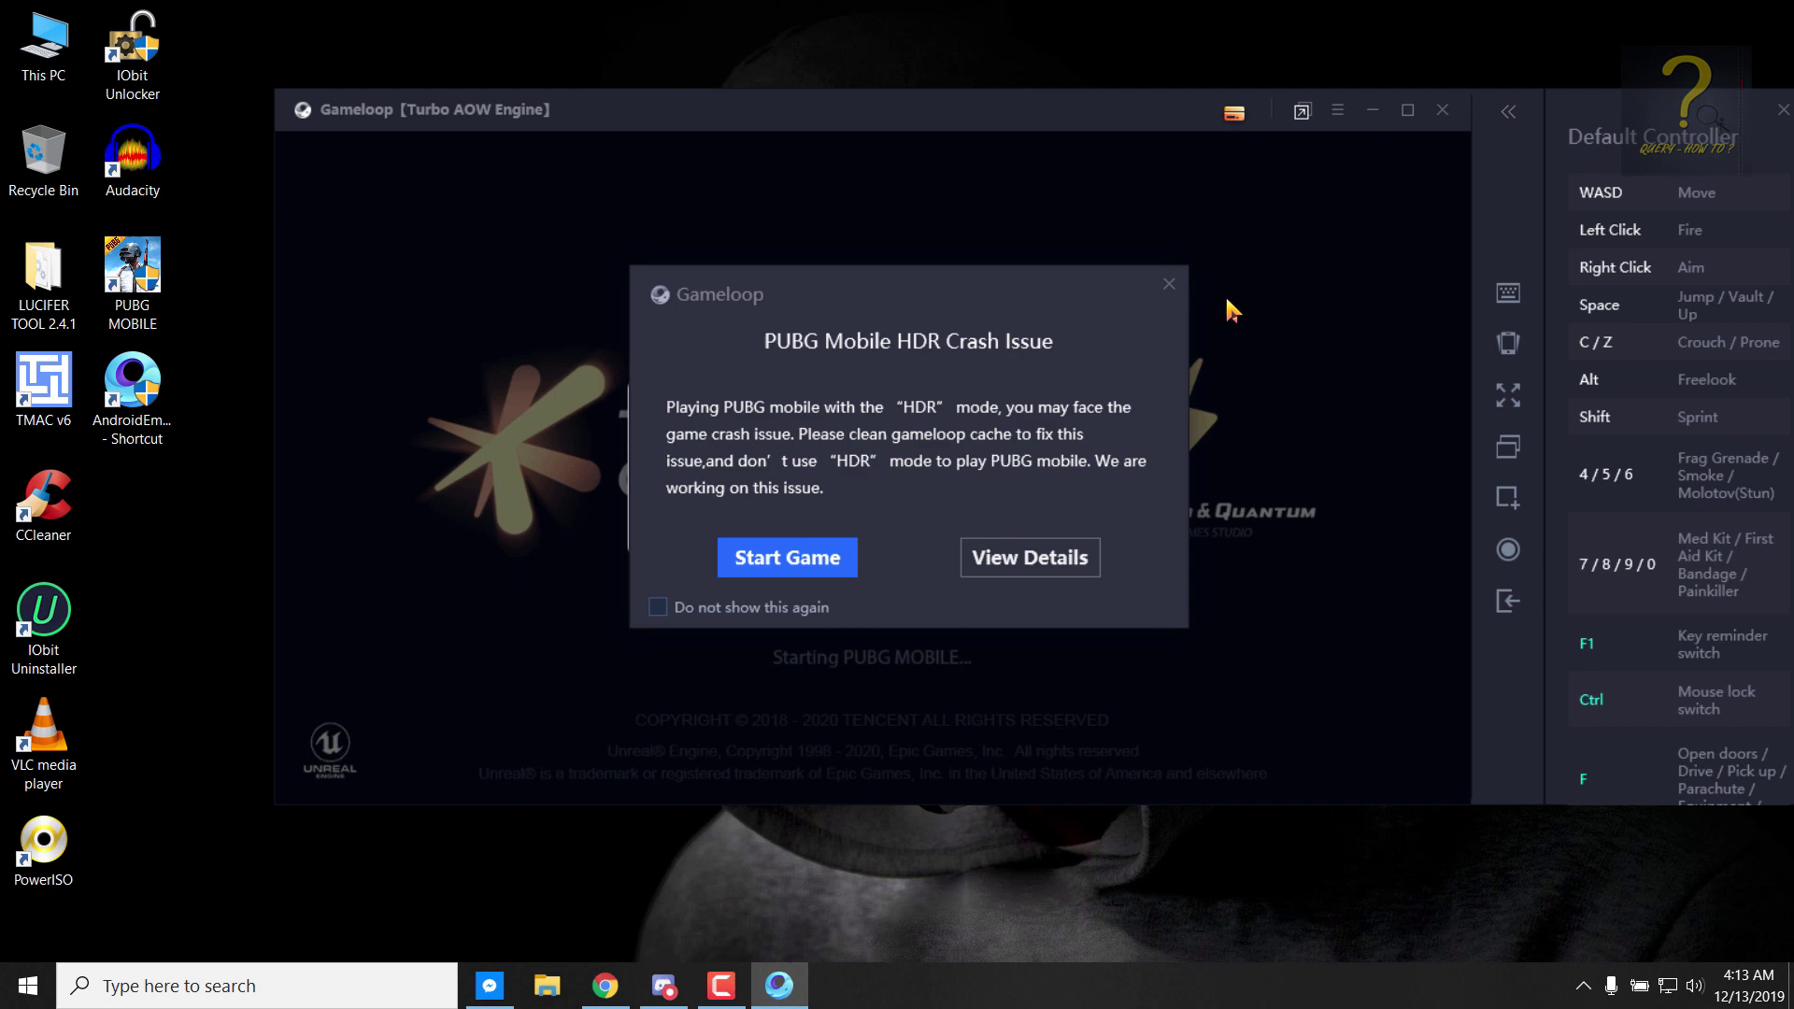
{"action": "left_click", "coordinate": [1168, 285]}
{"action": "left_click", "coordinate": [896, 530]}
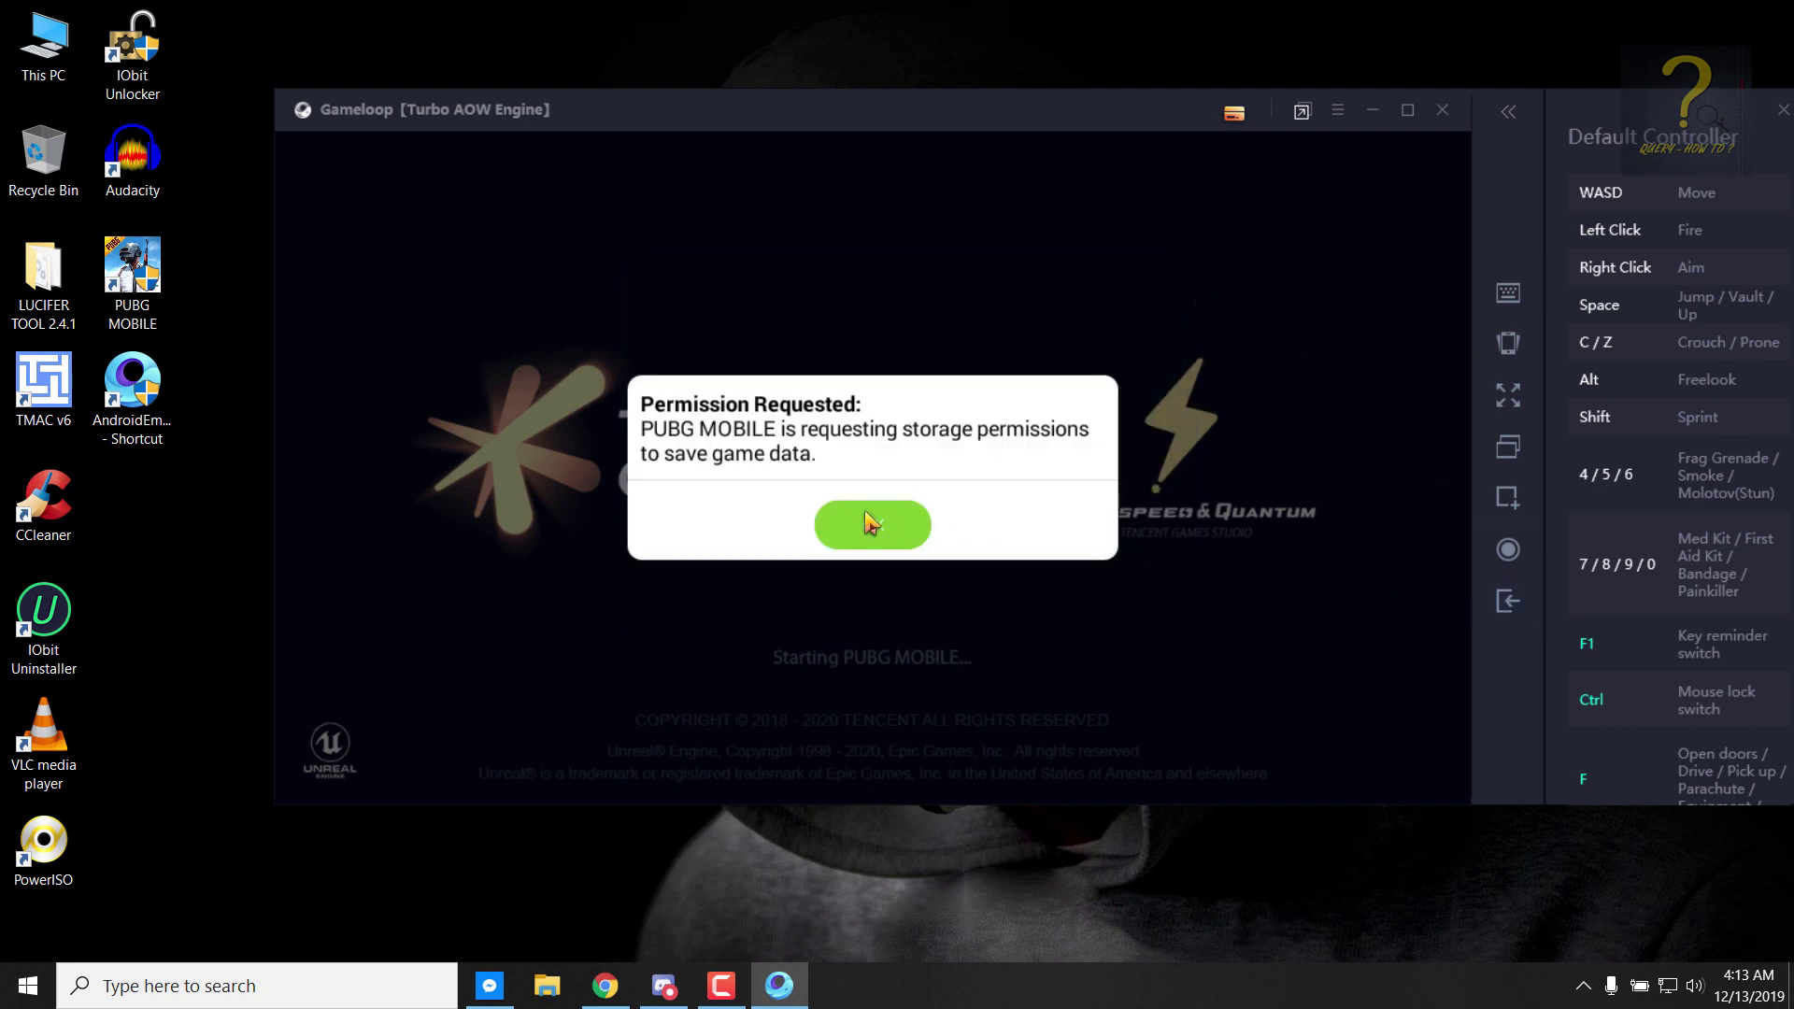
{"action": "left_click", "coordinate": [1506, 603]}
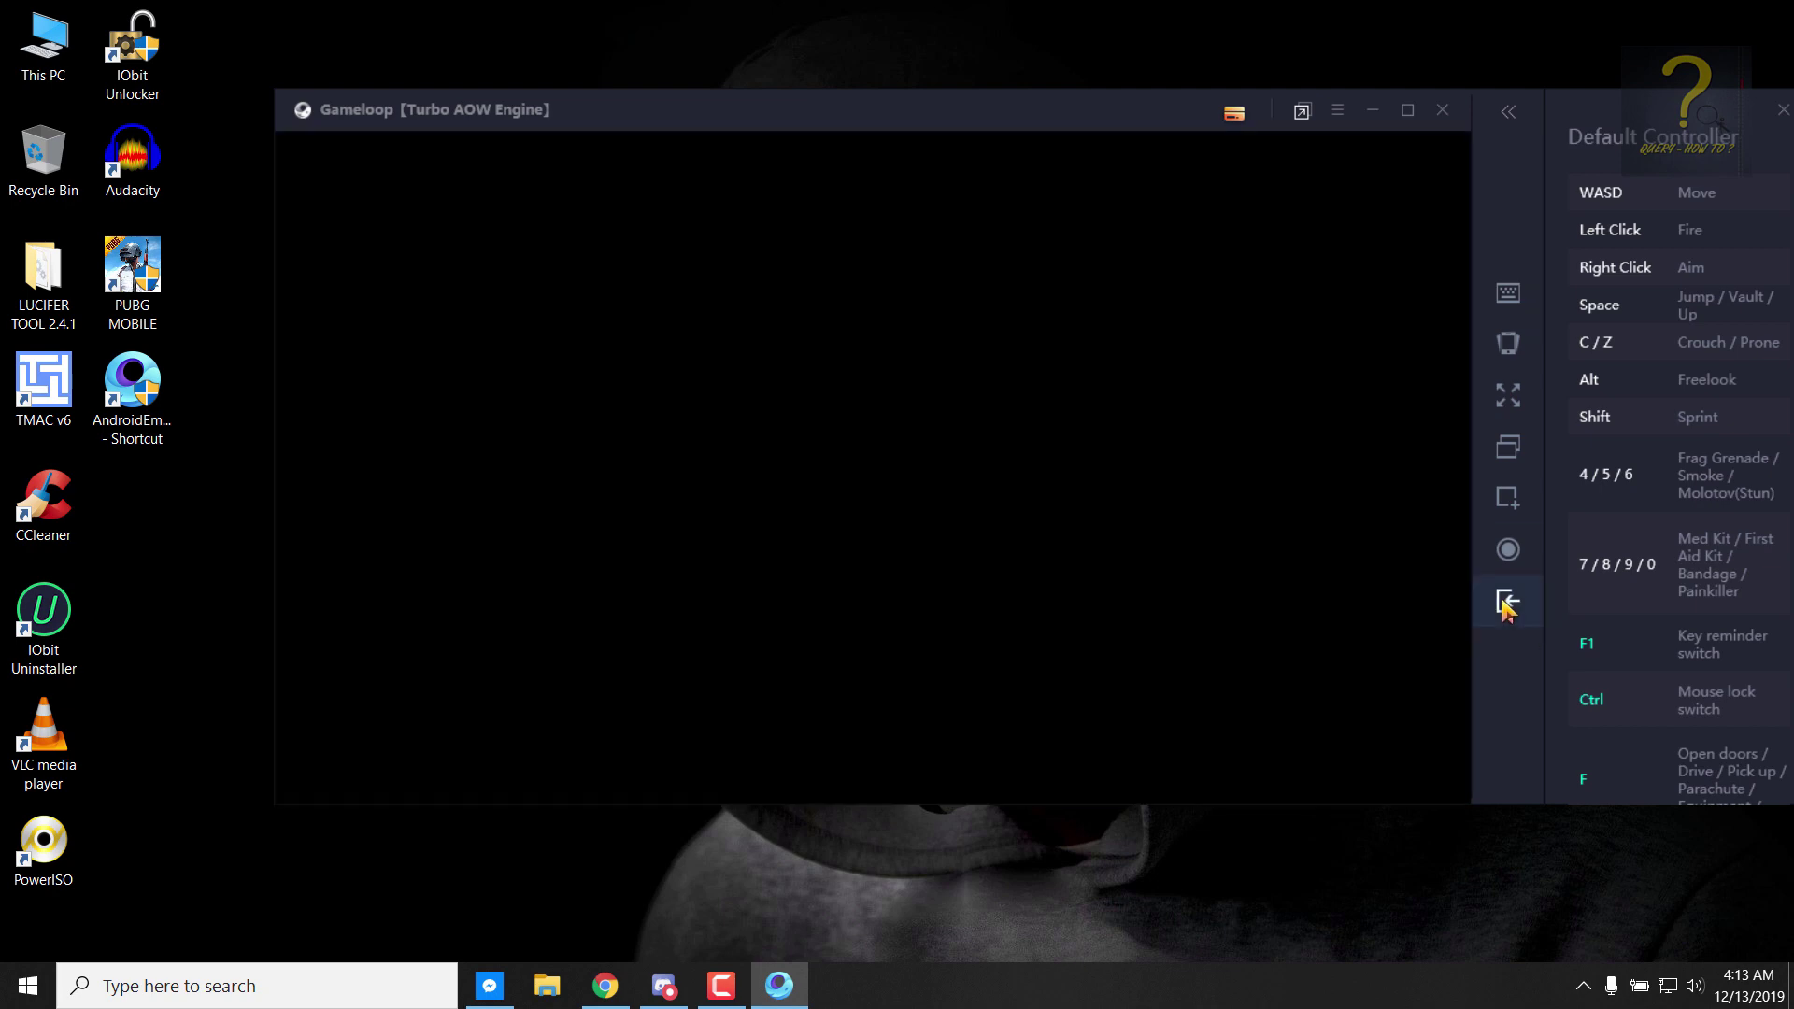
Step: Set the emulator's engine resolution to 1280x720 and DPI to 240, and save the settings
{"action": "left_click", "coordinate": [1337, 110]}
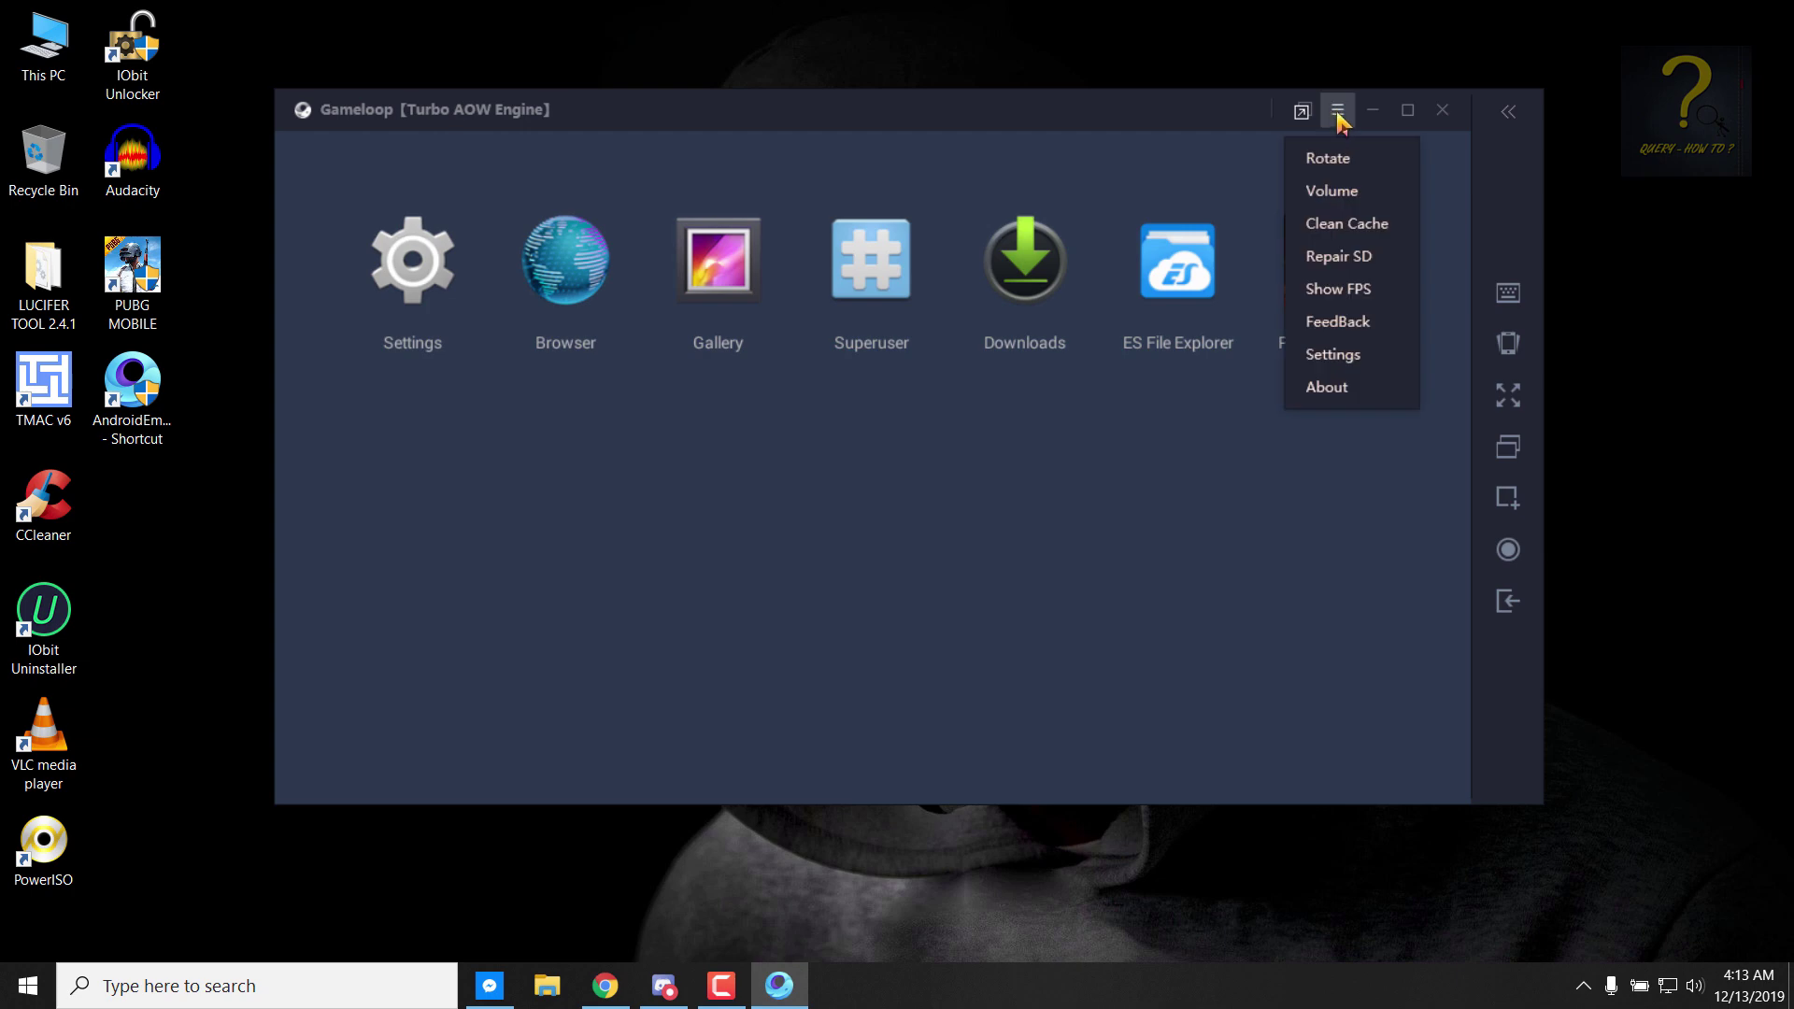
{"action": "left_click", "coordinate": [1341, 364]}
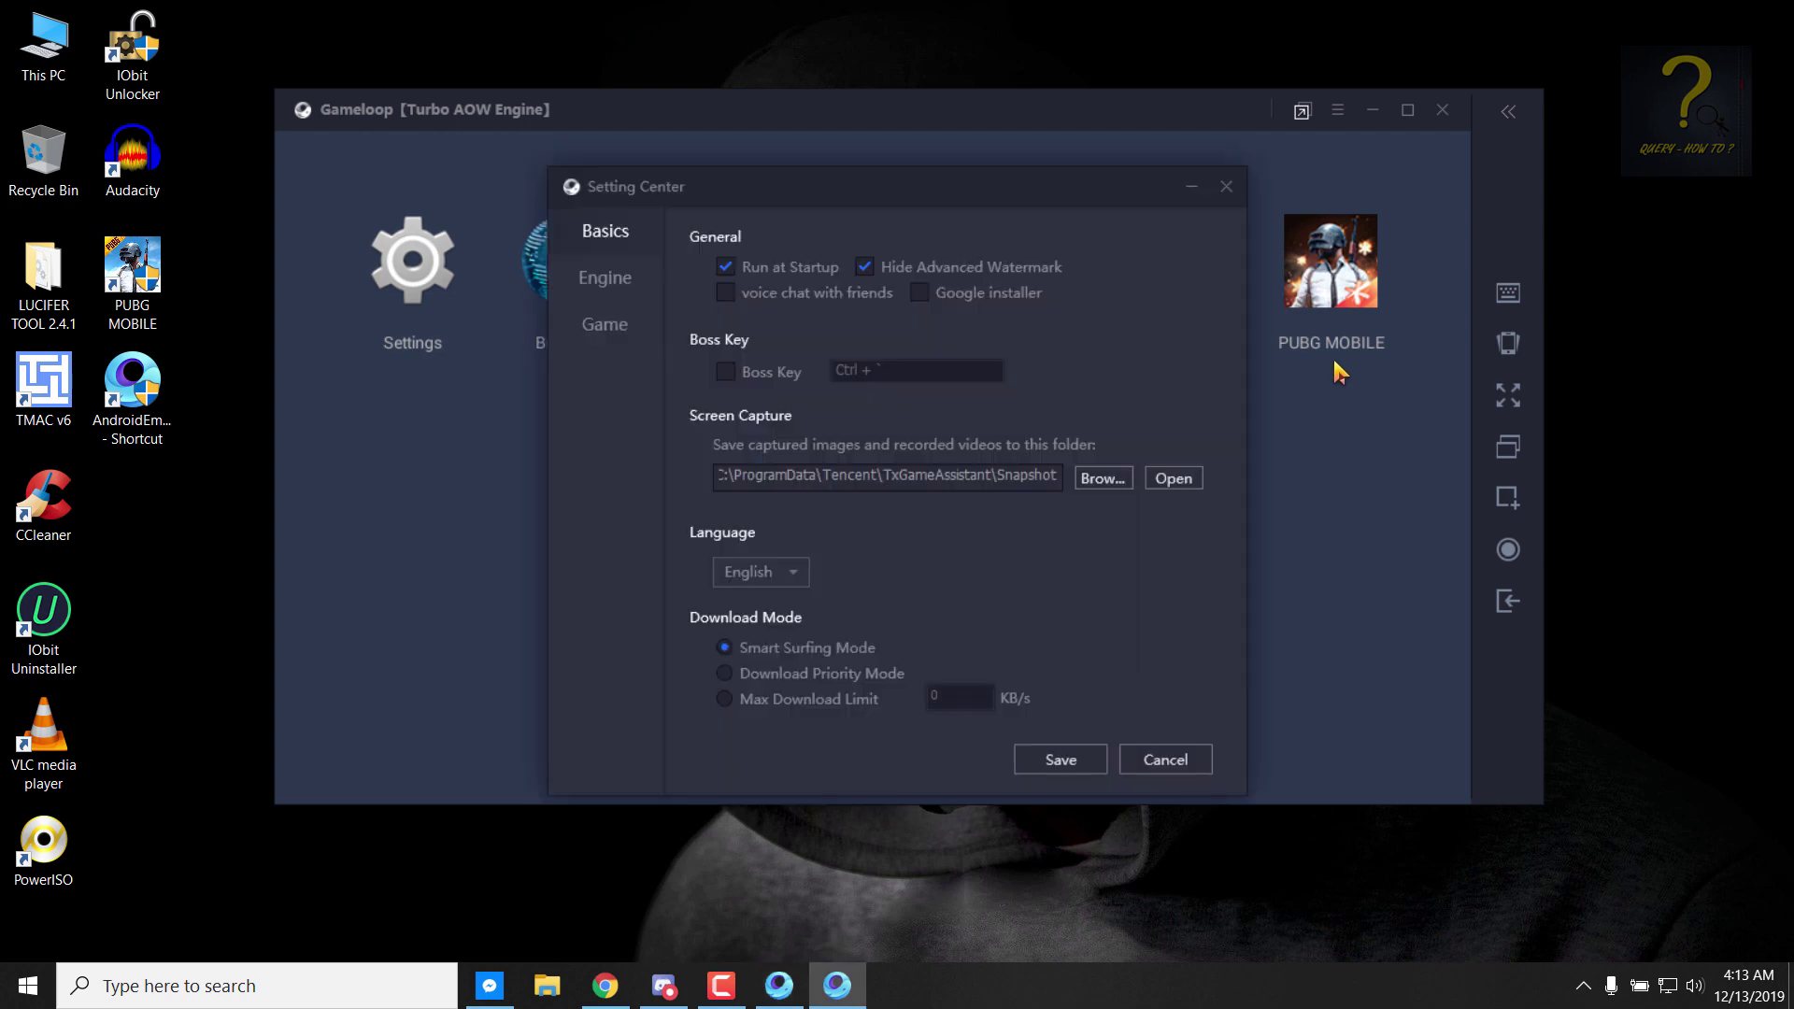
{"action": "left_click", "coordinate": [600, 280]}
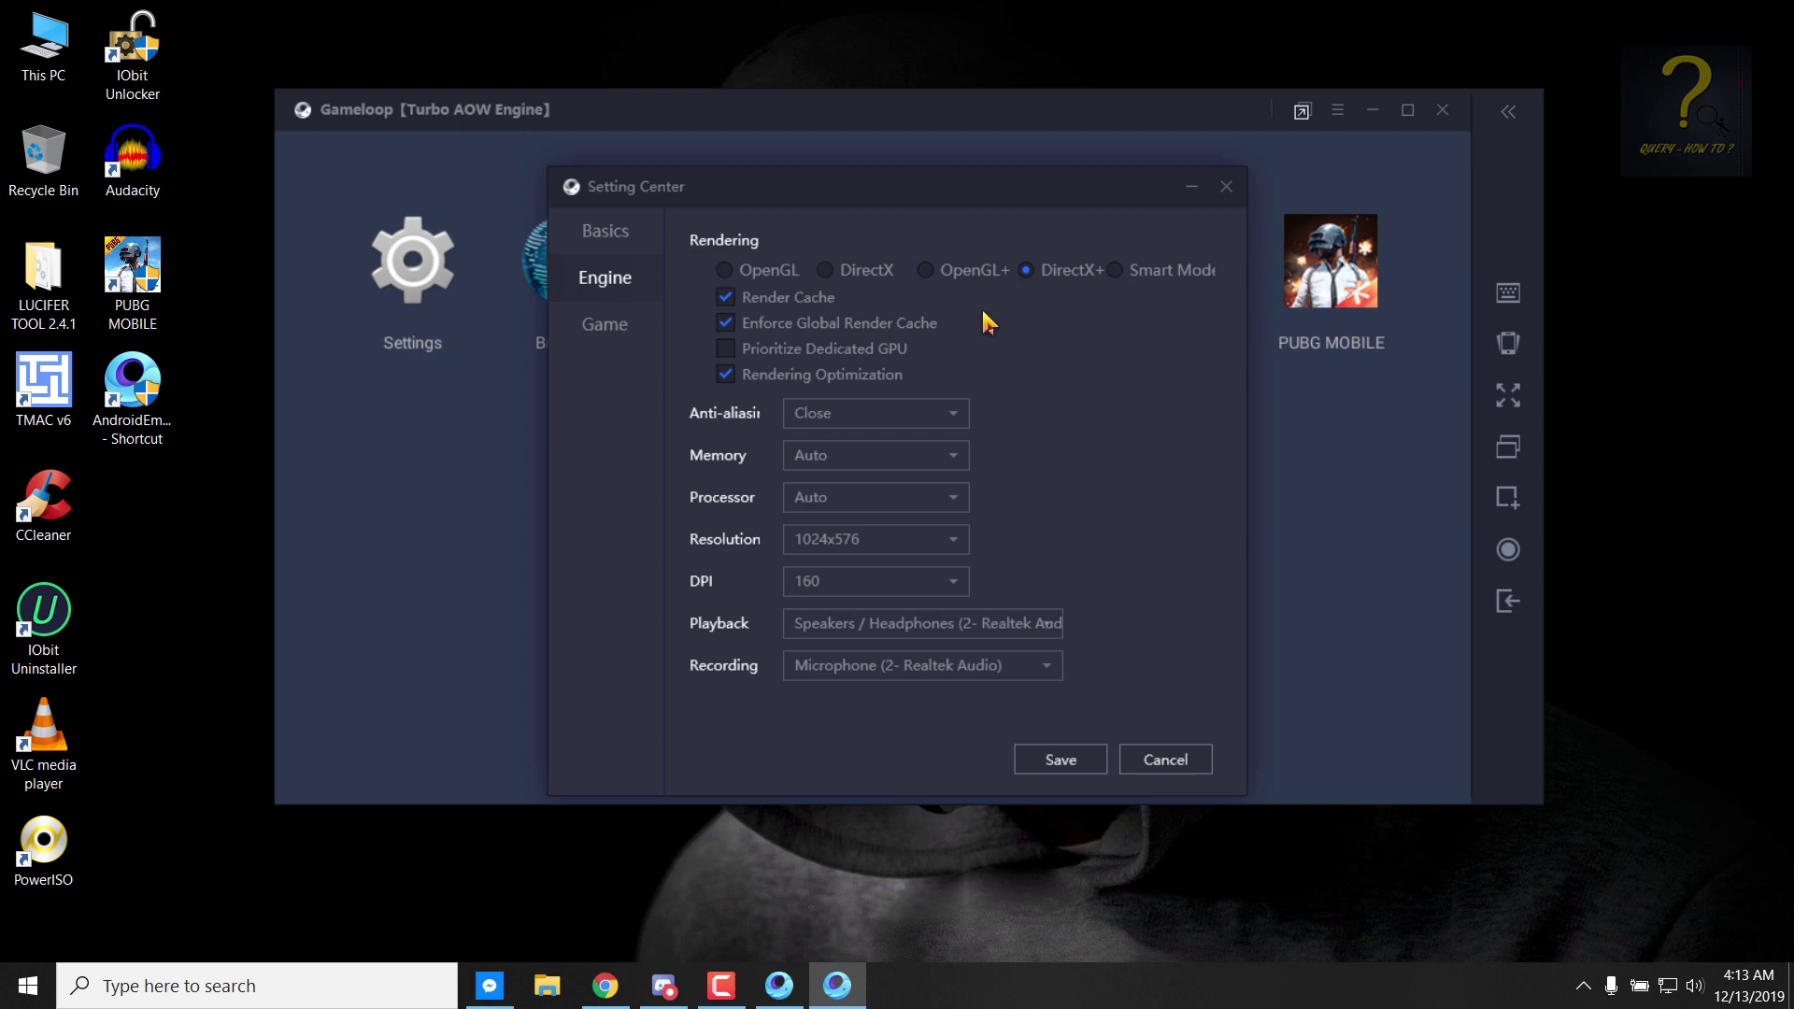
{"action": "left_click", "coordinate": [852, 539]}
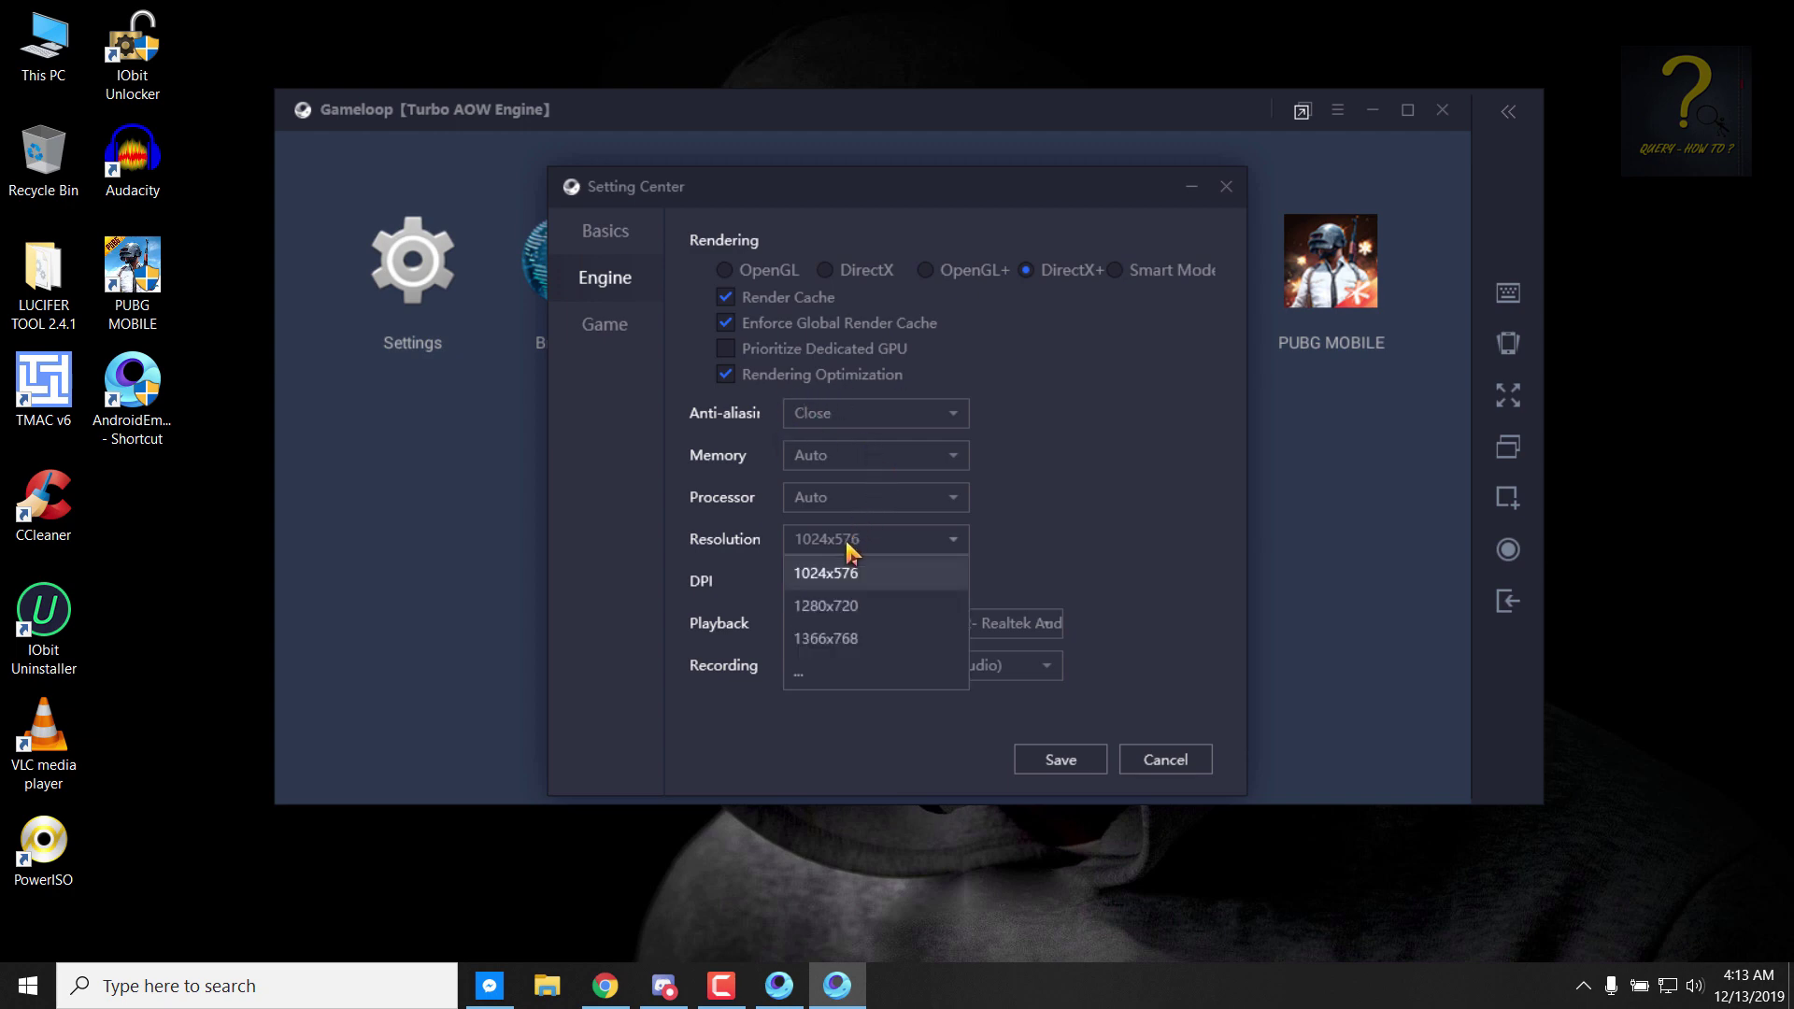
{"action": "left_click", "coordinate": [856, 609]}
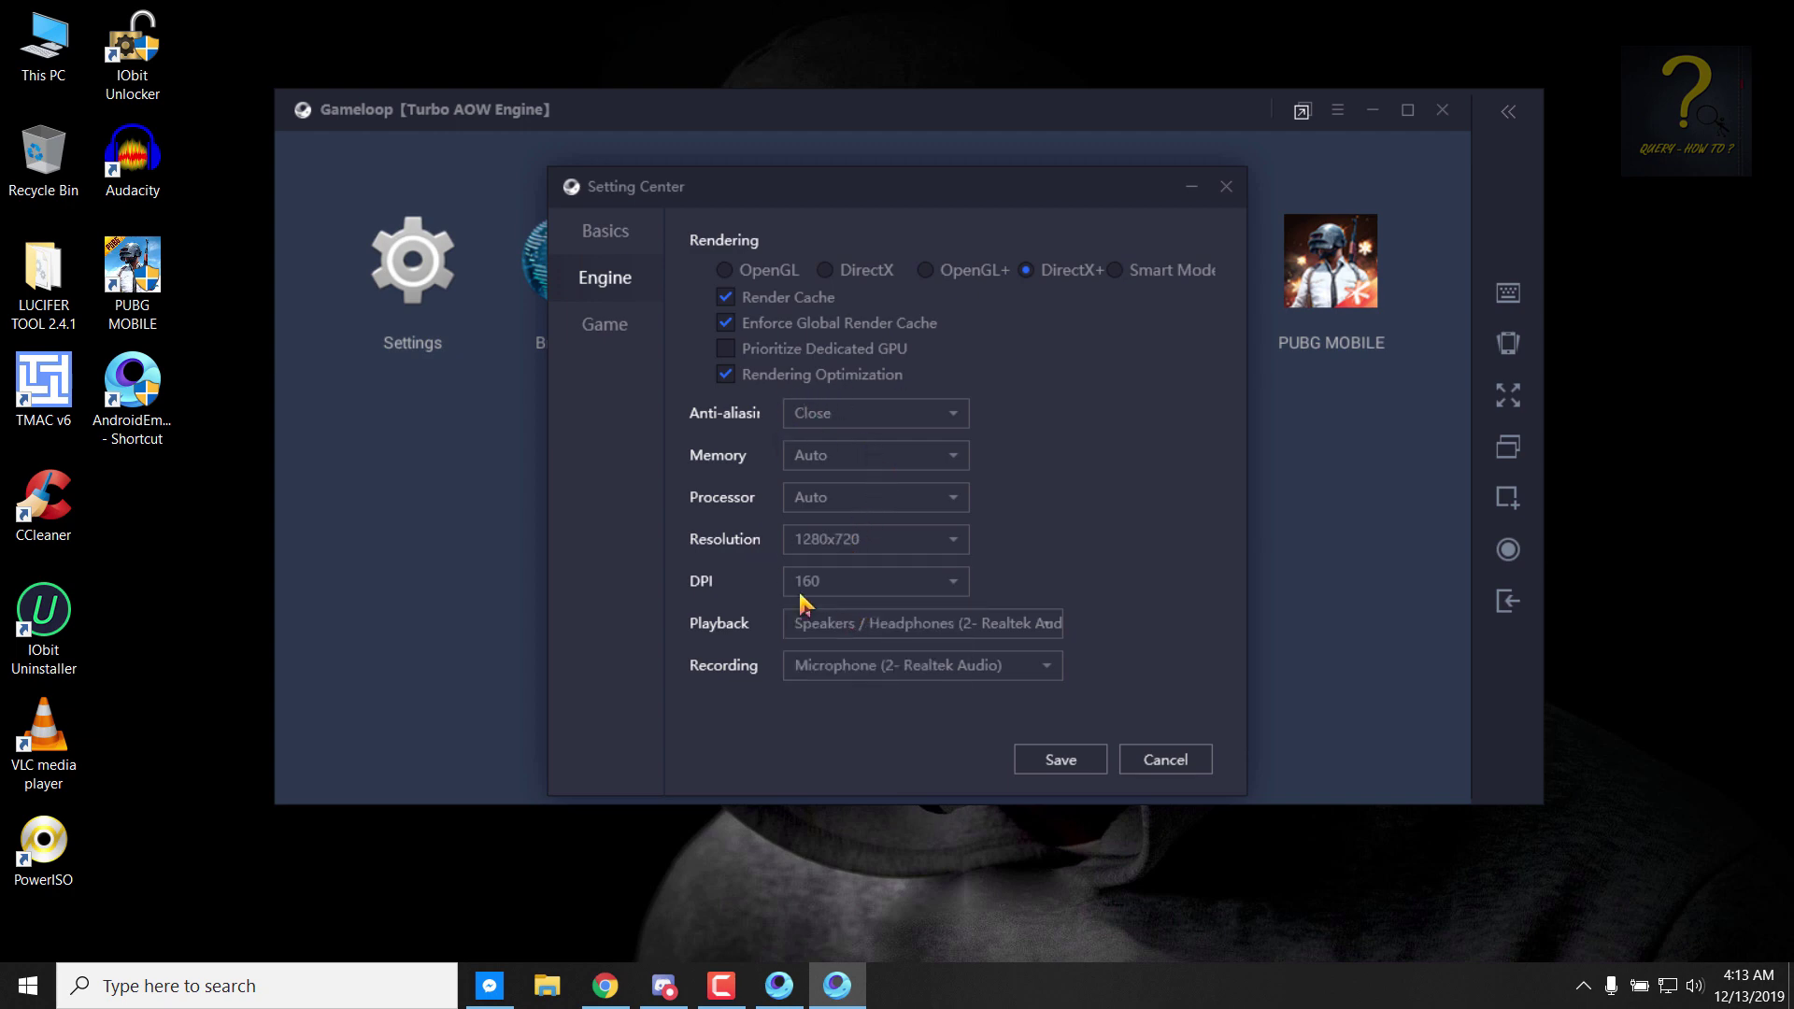
{"action": "left_click", "coordinate": [859, 594]}
{"action": "left_click", "coordinate": [838, 662]}
{"action": "left_click", "coordinate": [1073, 761]}
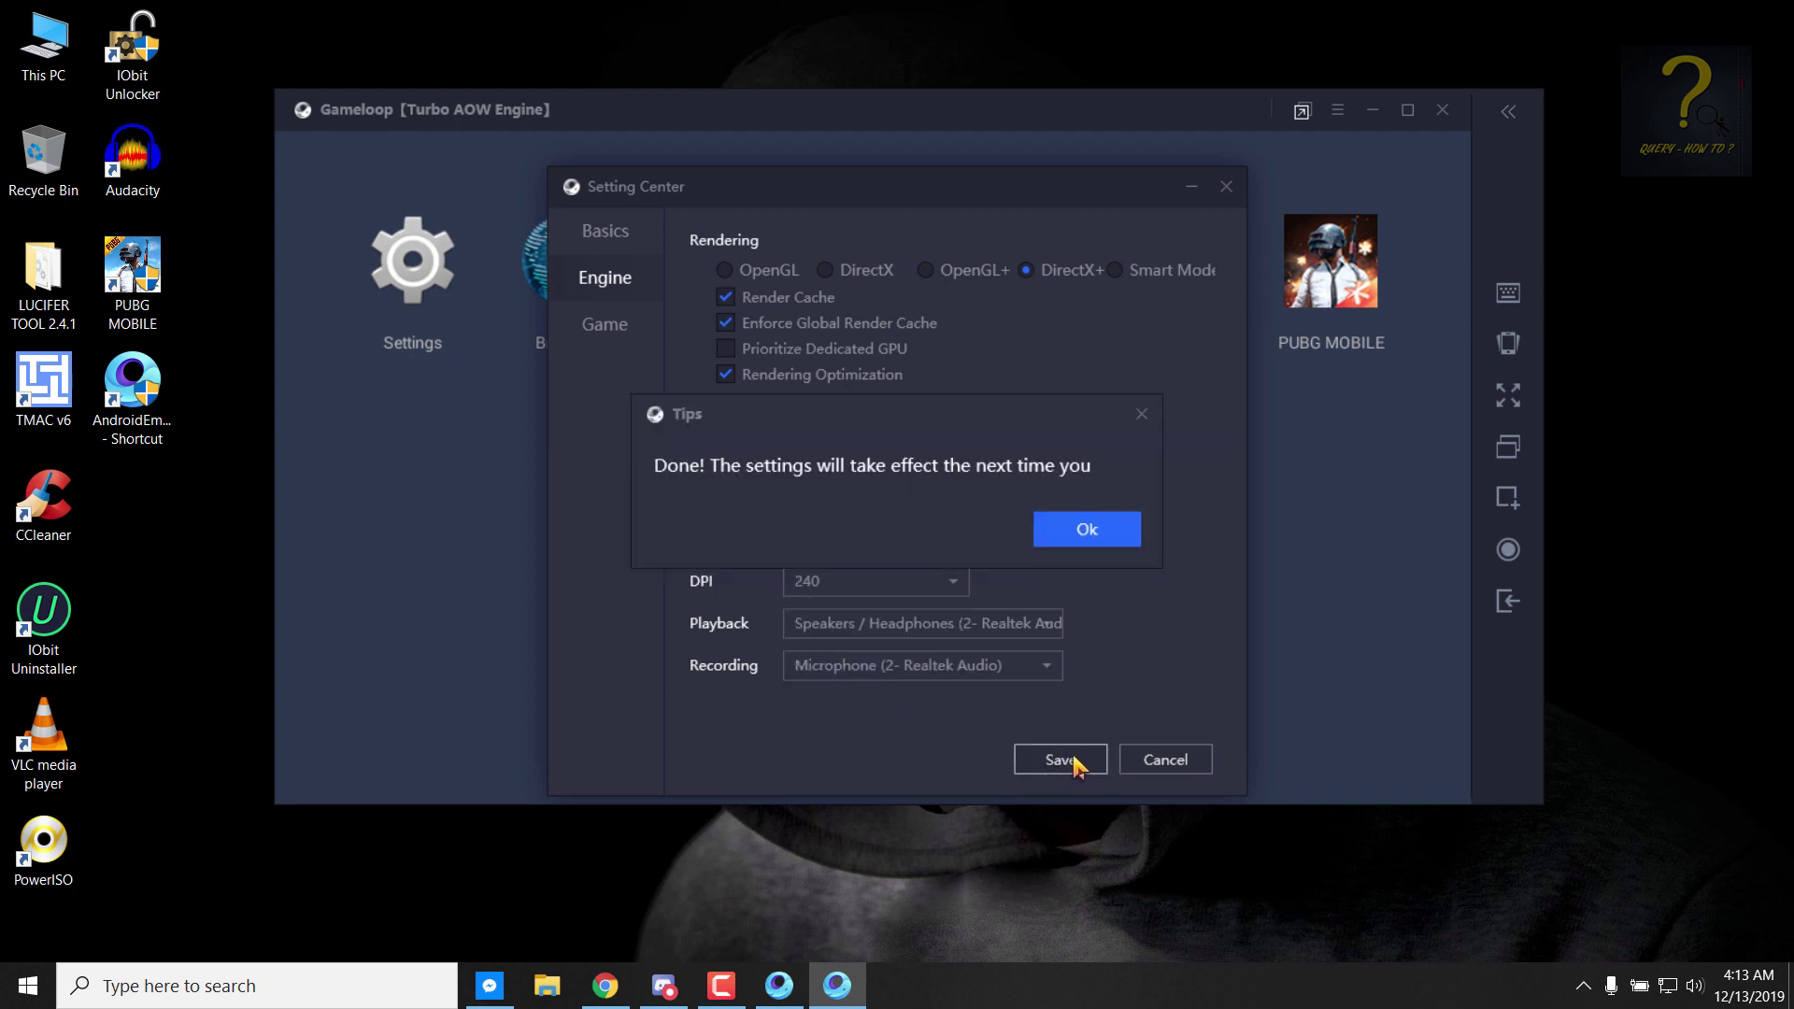
{"action": "left_click", "coordinate": [1099, 538]}
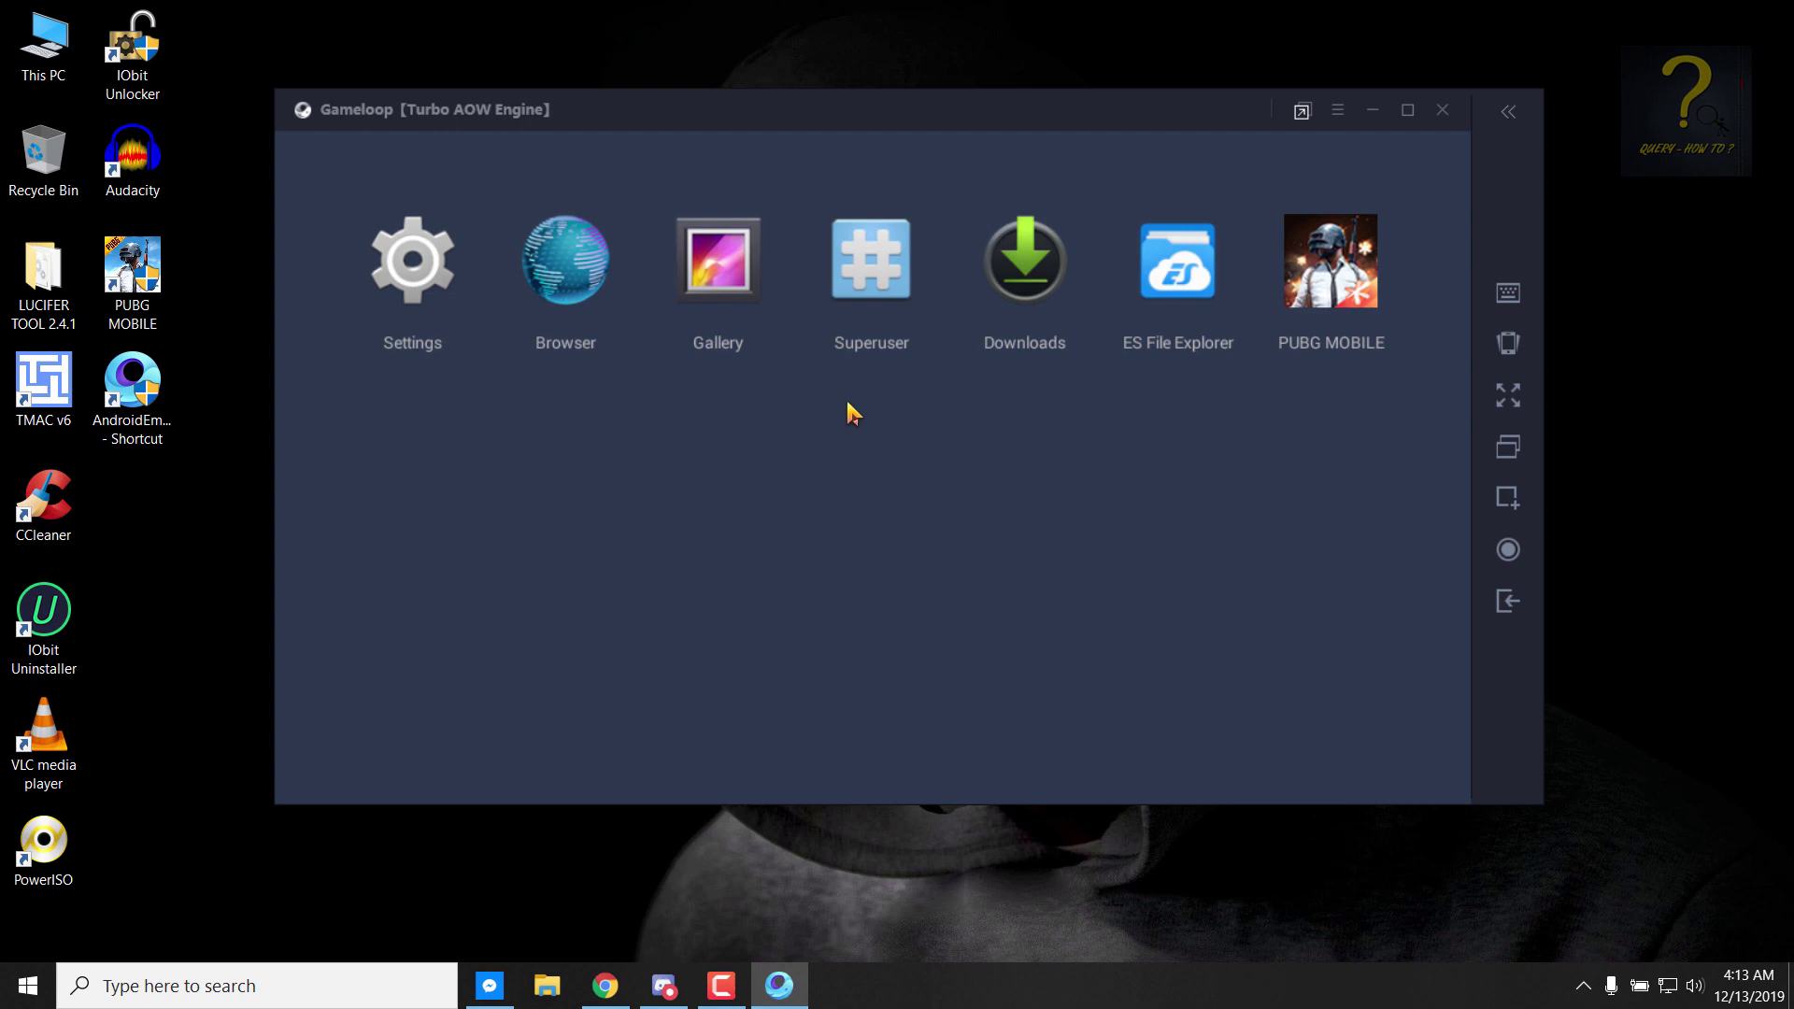
Step: Launch PUBG MOBILE and agree to restart Gameloop for the 1280x720 resolution
{"action": "left_click", "coordinate": [1338, 269]}
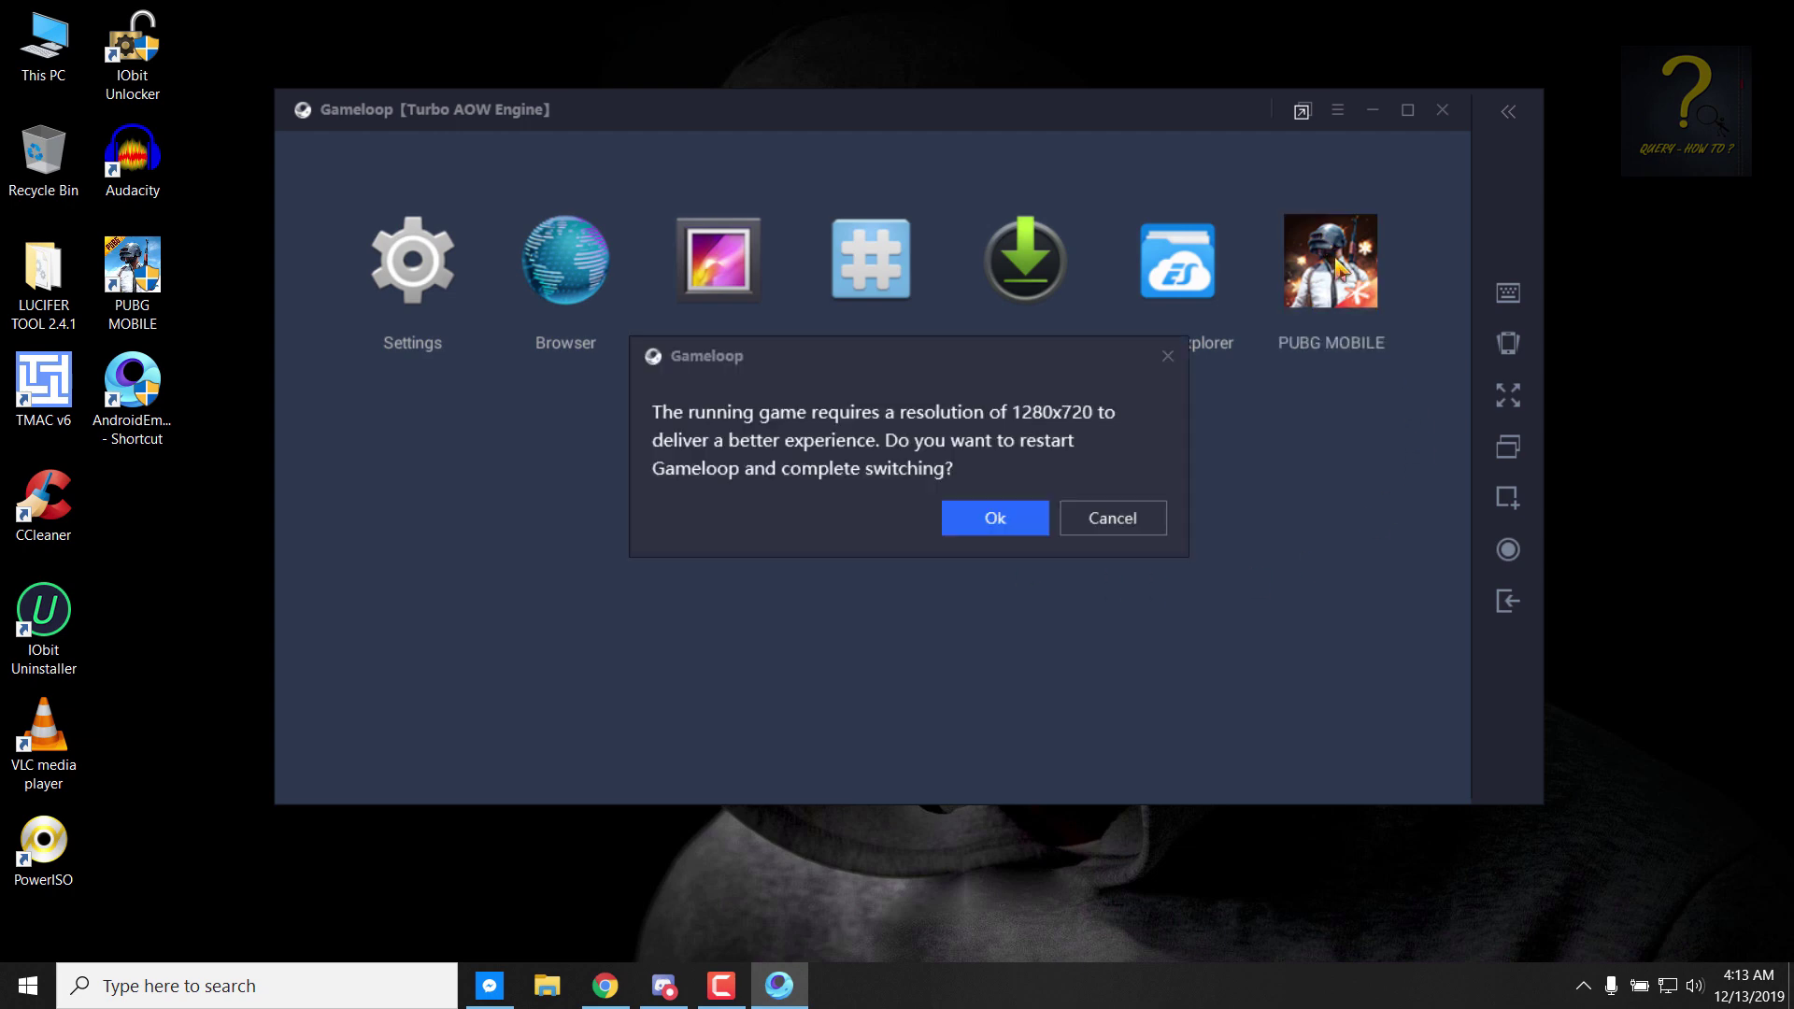
{"action": "left_click", "coordinate": [994, 520]}
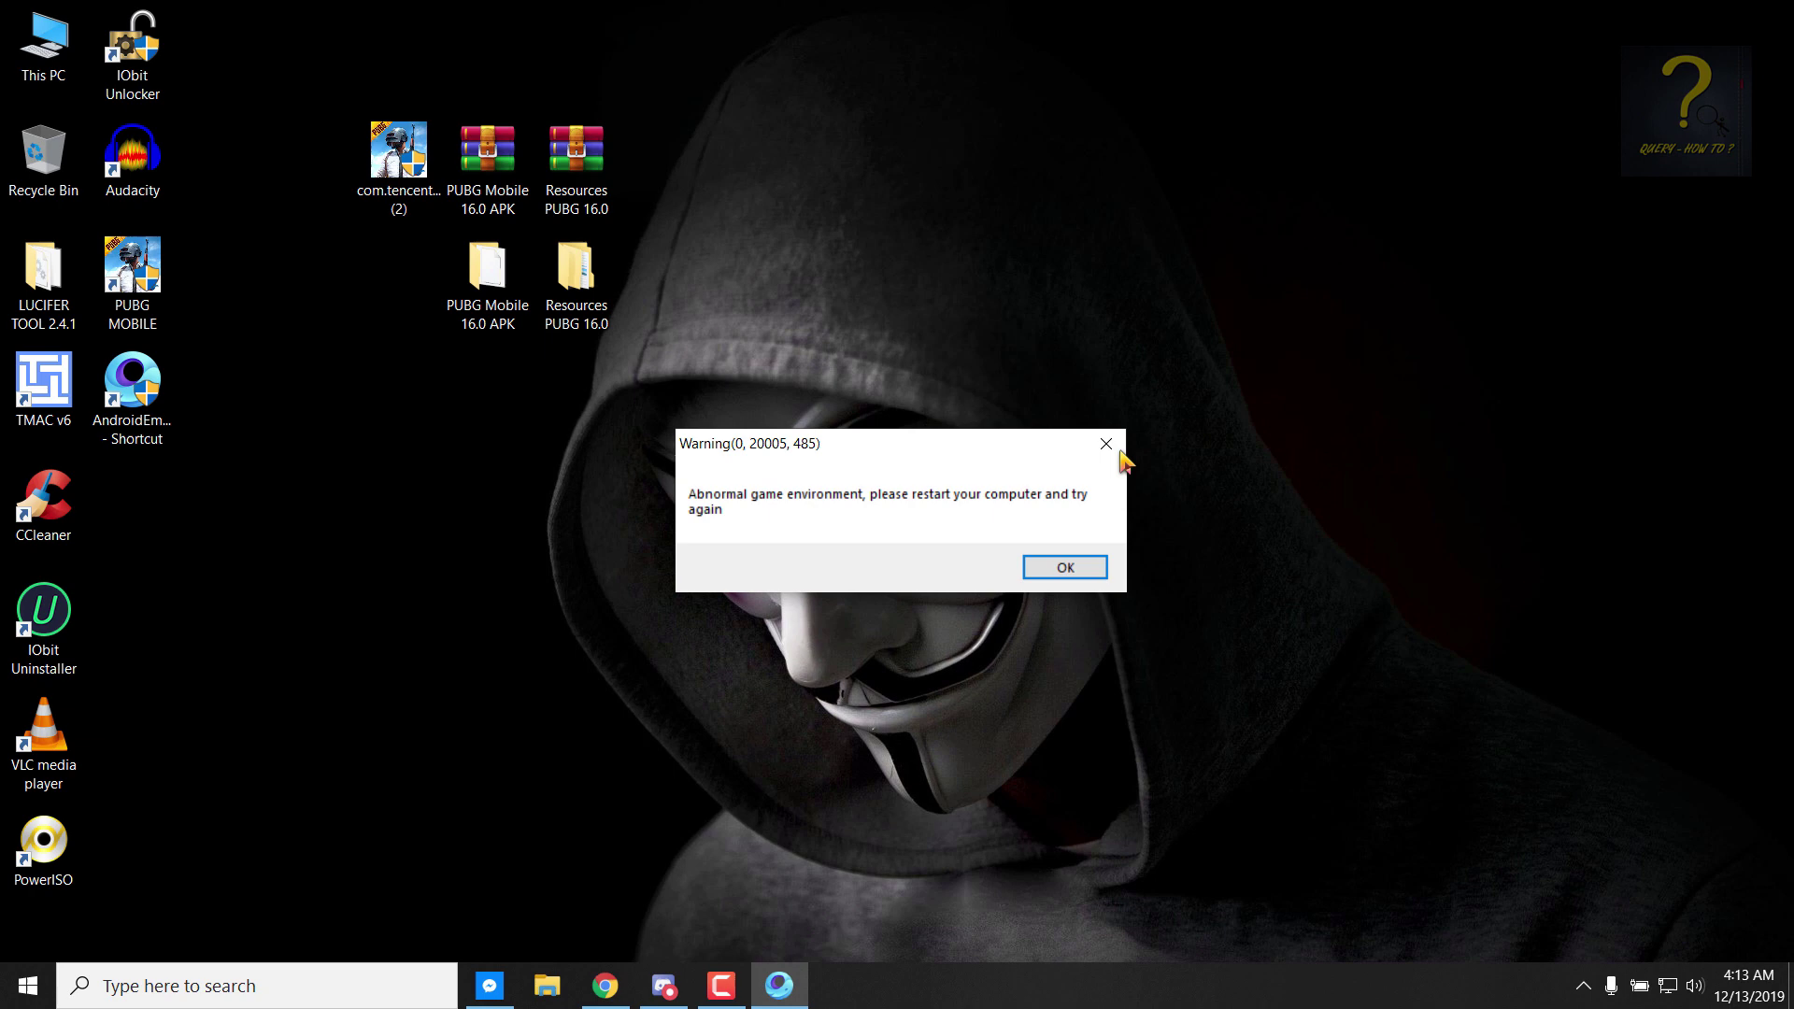
Step: Dismiss the abnormal game environment warning, refresh the desktop, and reopen the emulator from its AndroidEmulator shortcut
{"action": "left_click", "coordinate": [1070, 567]}
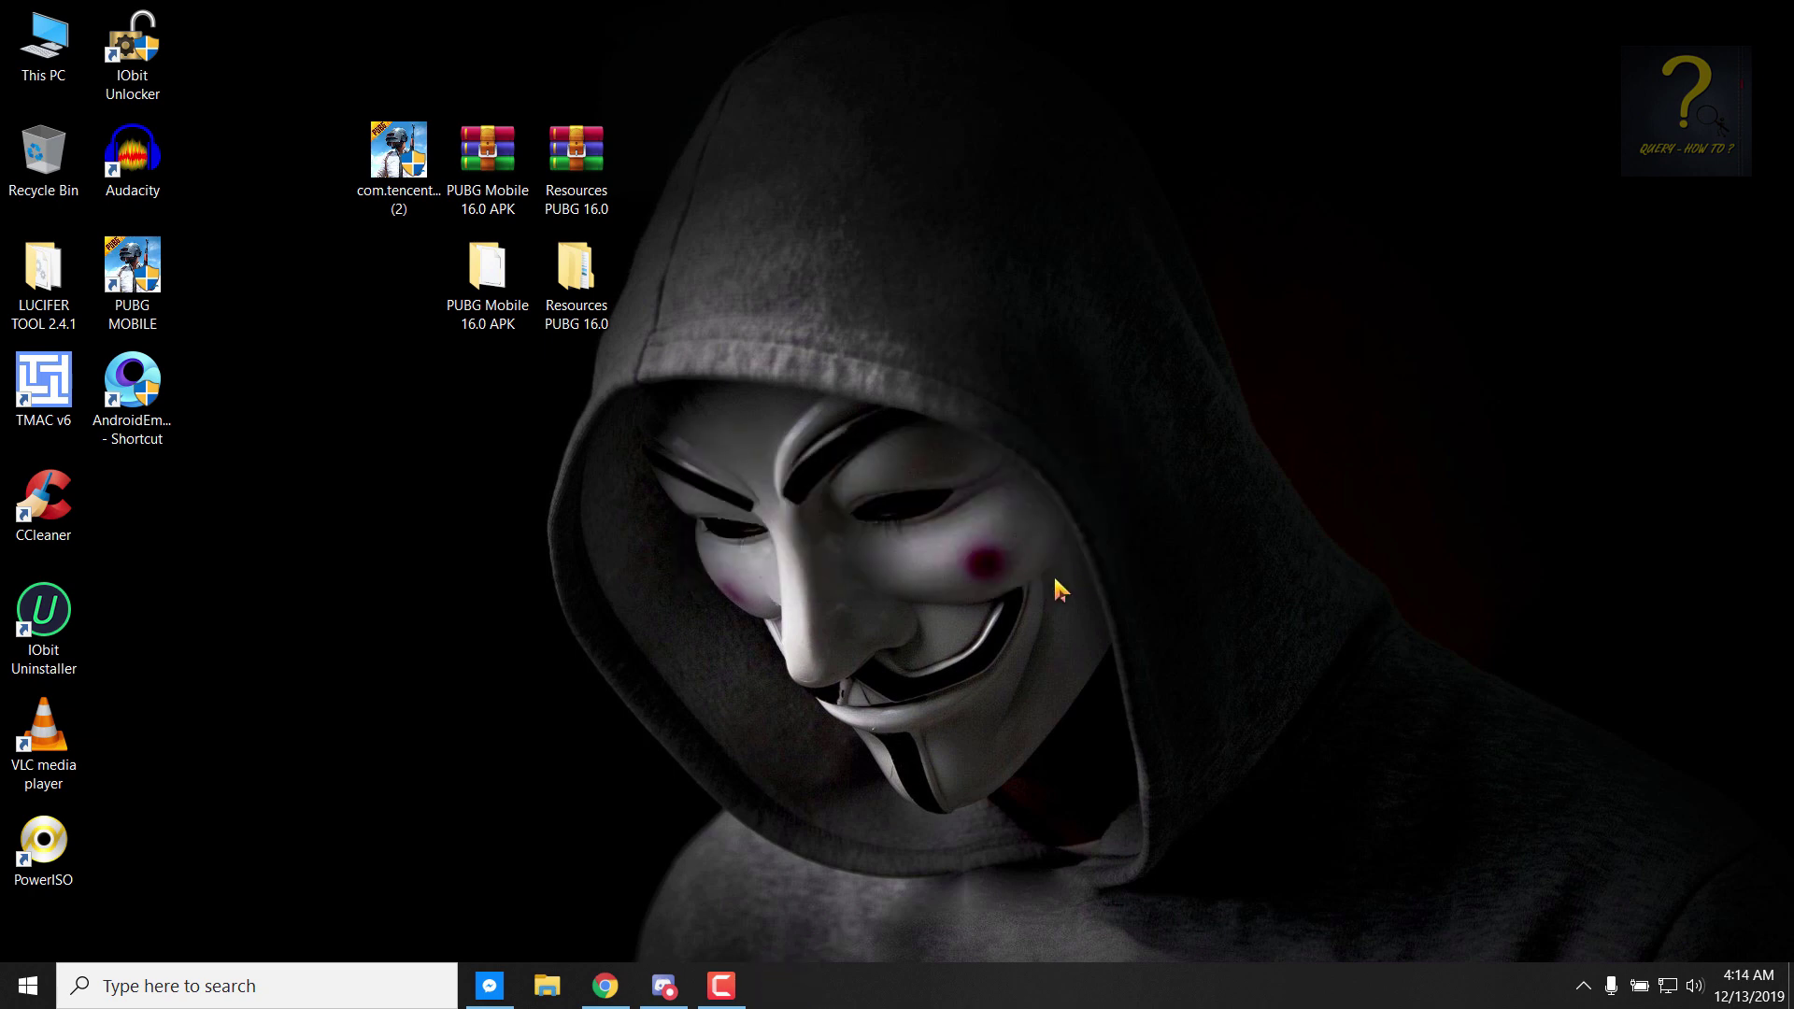
{"action": "right_click", "coordinate": [372, 579]}
{"action": "left_click", "coordinate": [429, 653]}
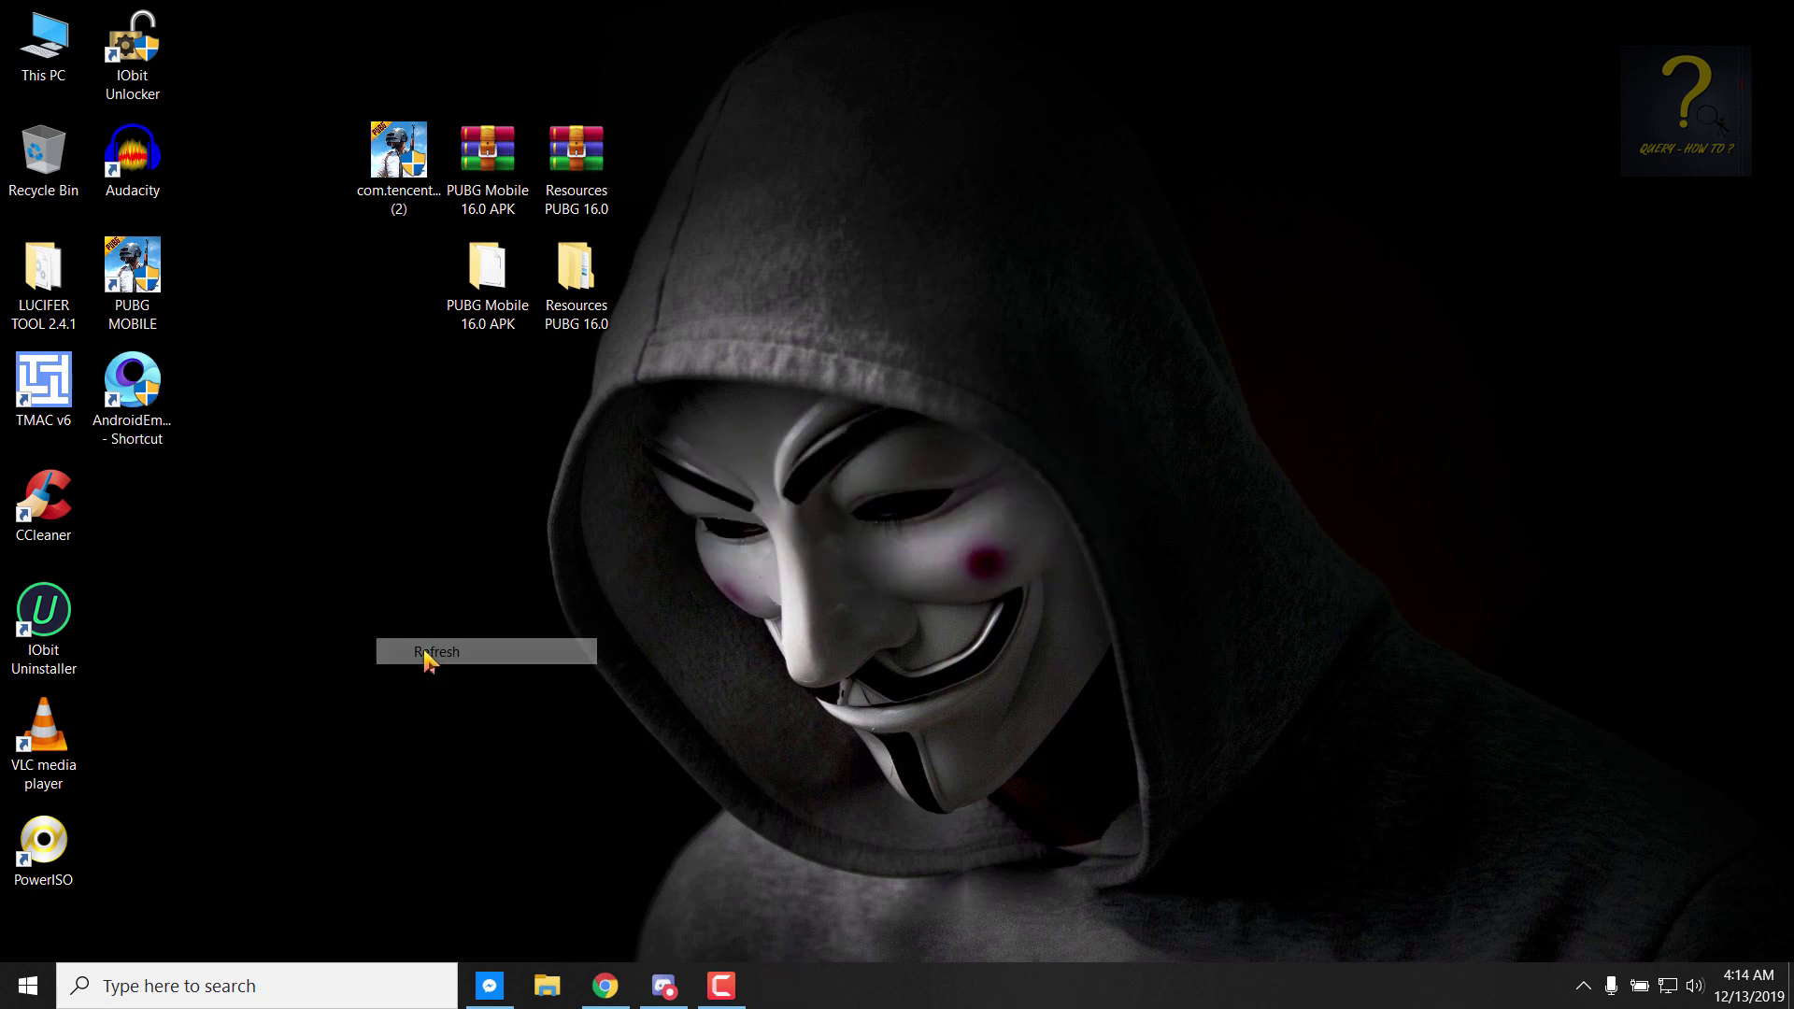
{"action": "left_click", "coordinate": [144, 411]}
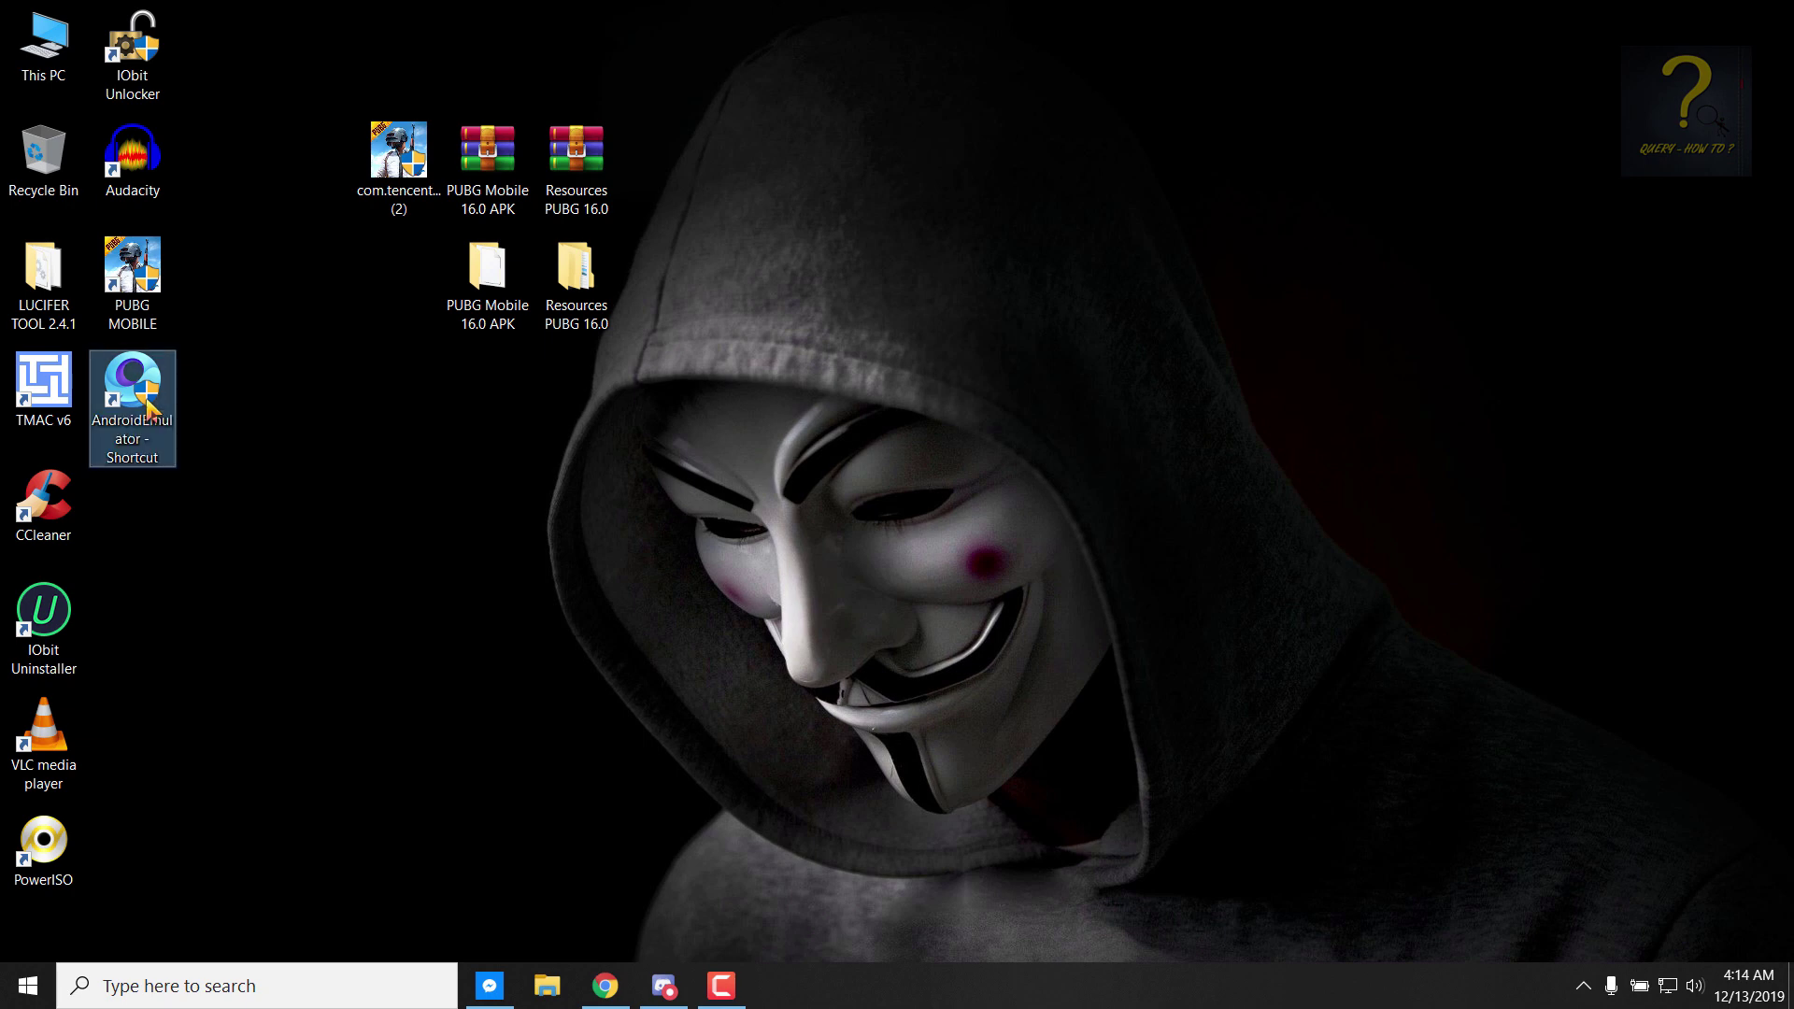
{"action": "double_click", "coordinate": [144, 411]}
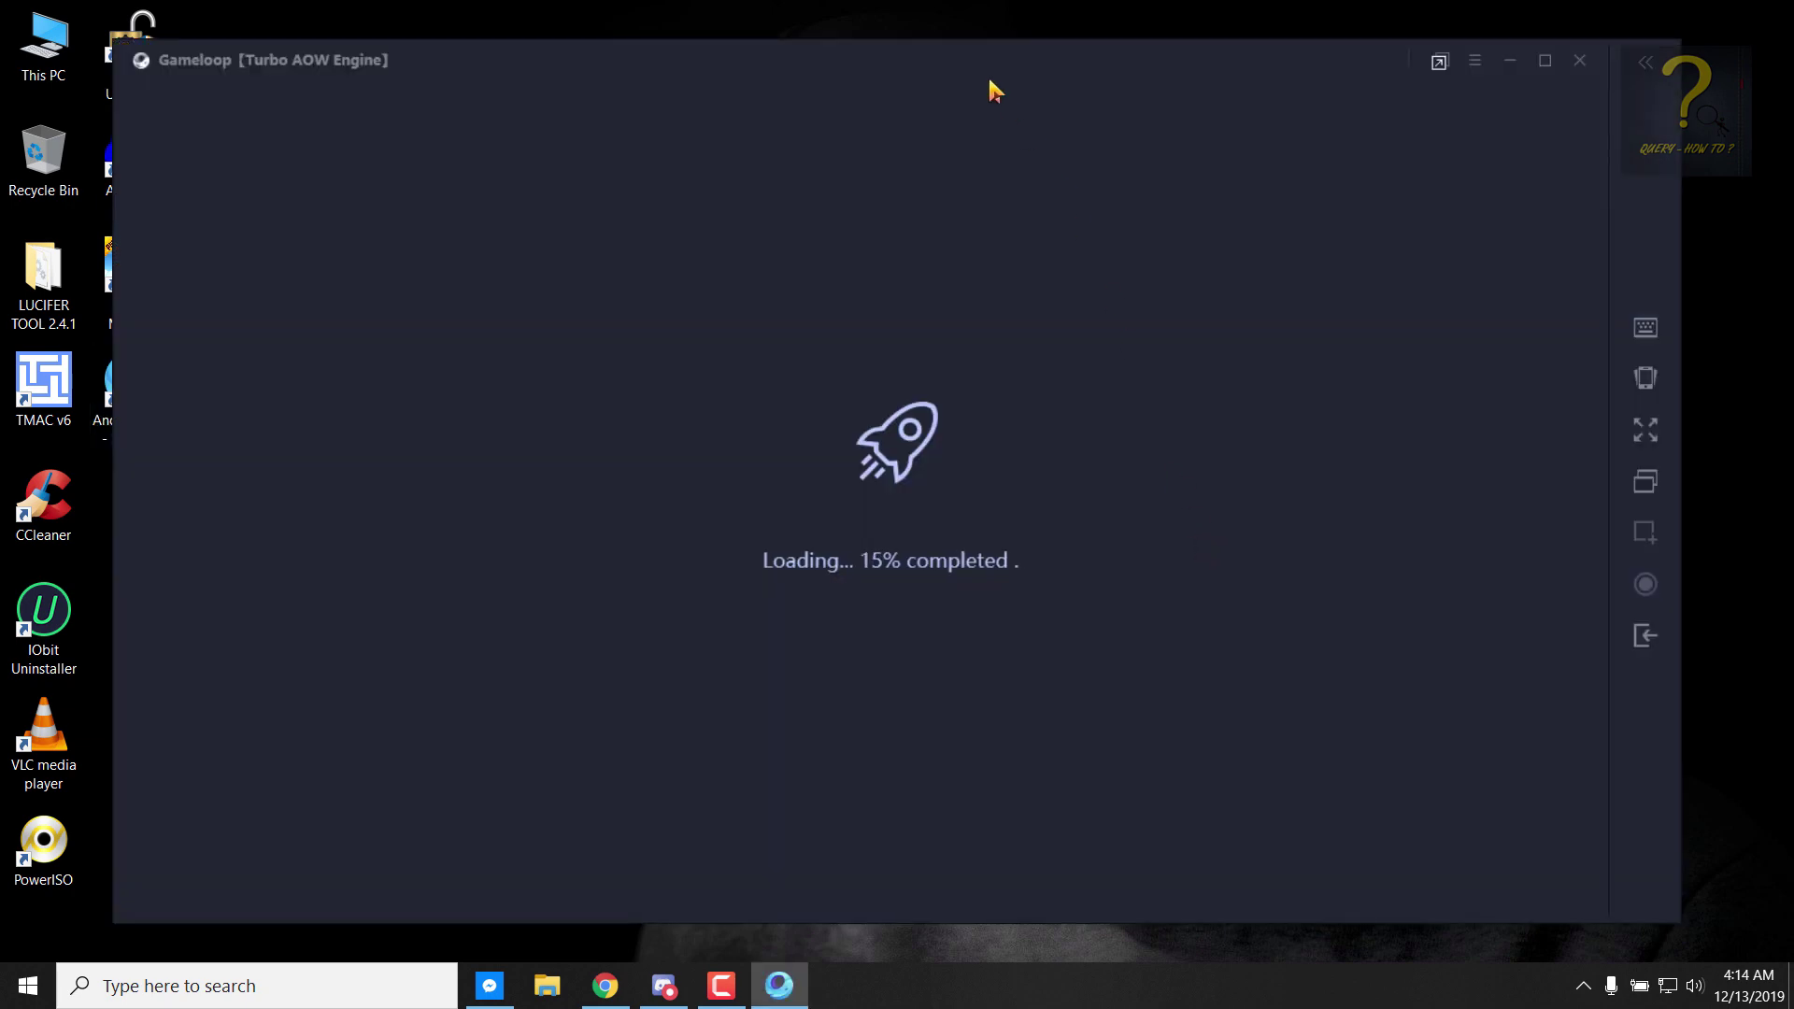
{"action": "left_click_drag", "start_coordinate": [989, 80], "coordinate": [1035, 93]}
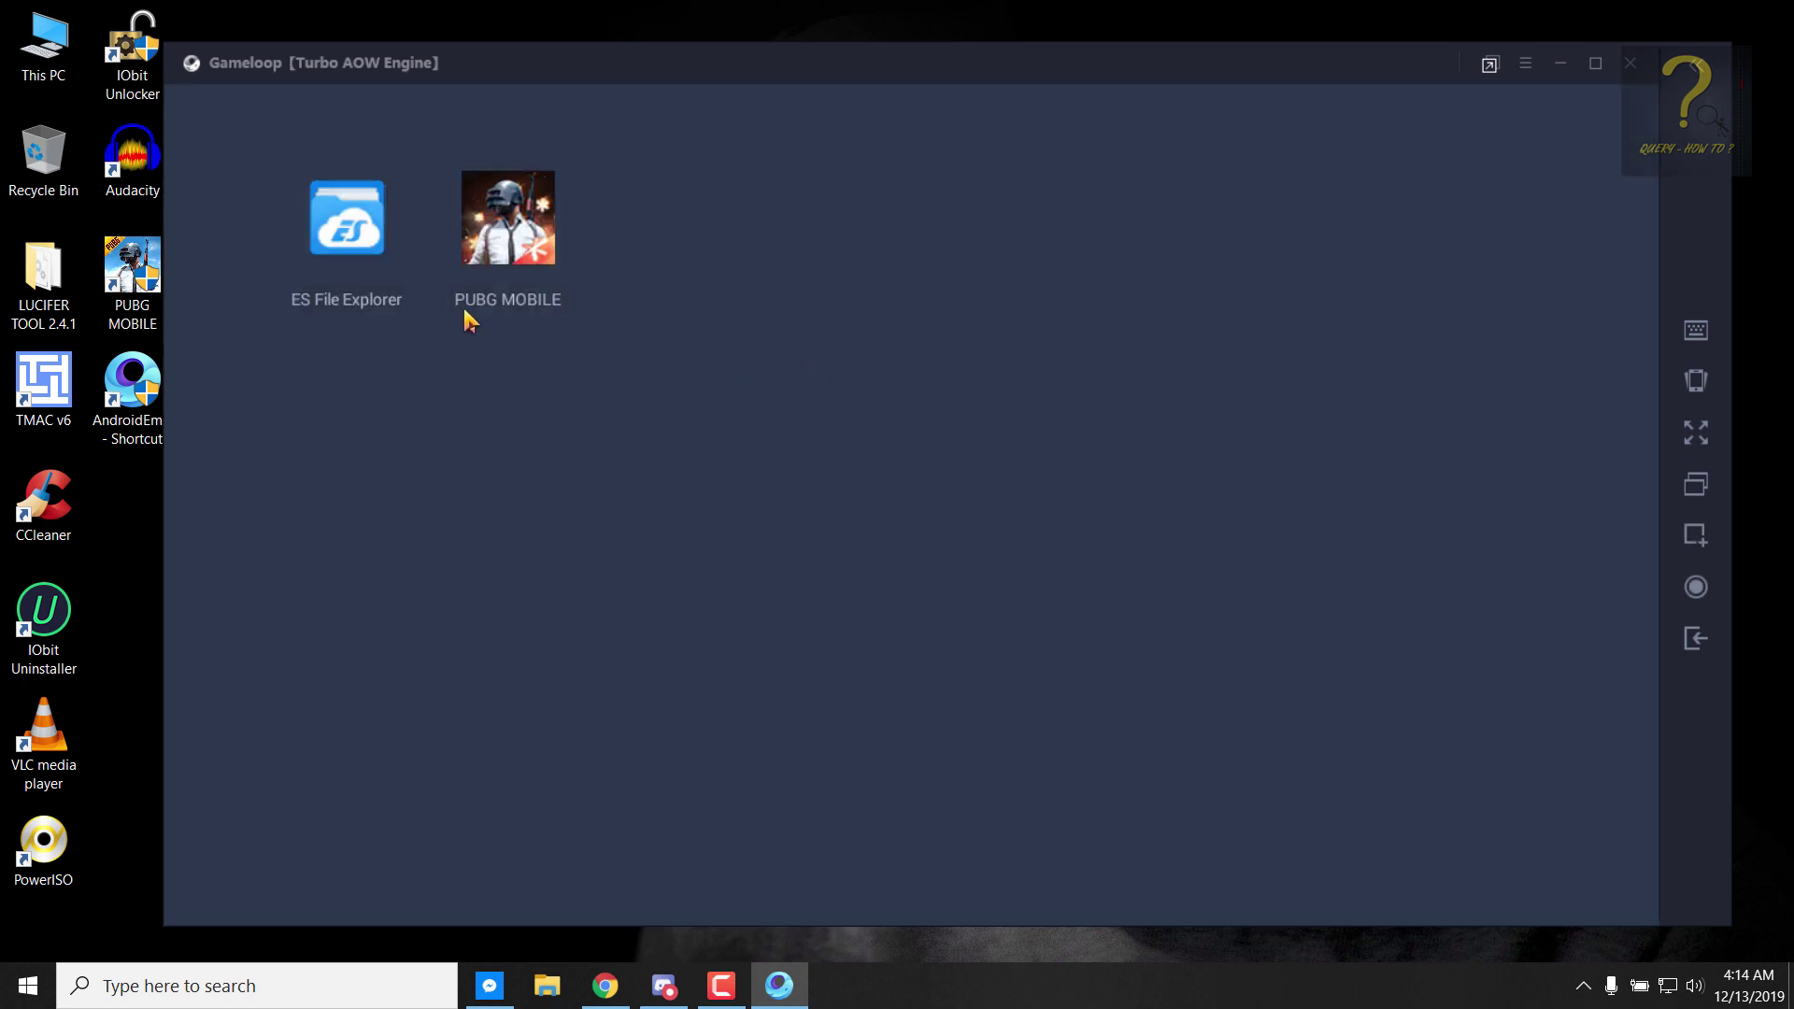
Step: Launch PUBG MOBILE, start the game with the HDR crash notice set to not show again, and close the recharge offer
{"action": "left_click", "coordinate": [515, 250]}
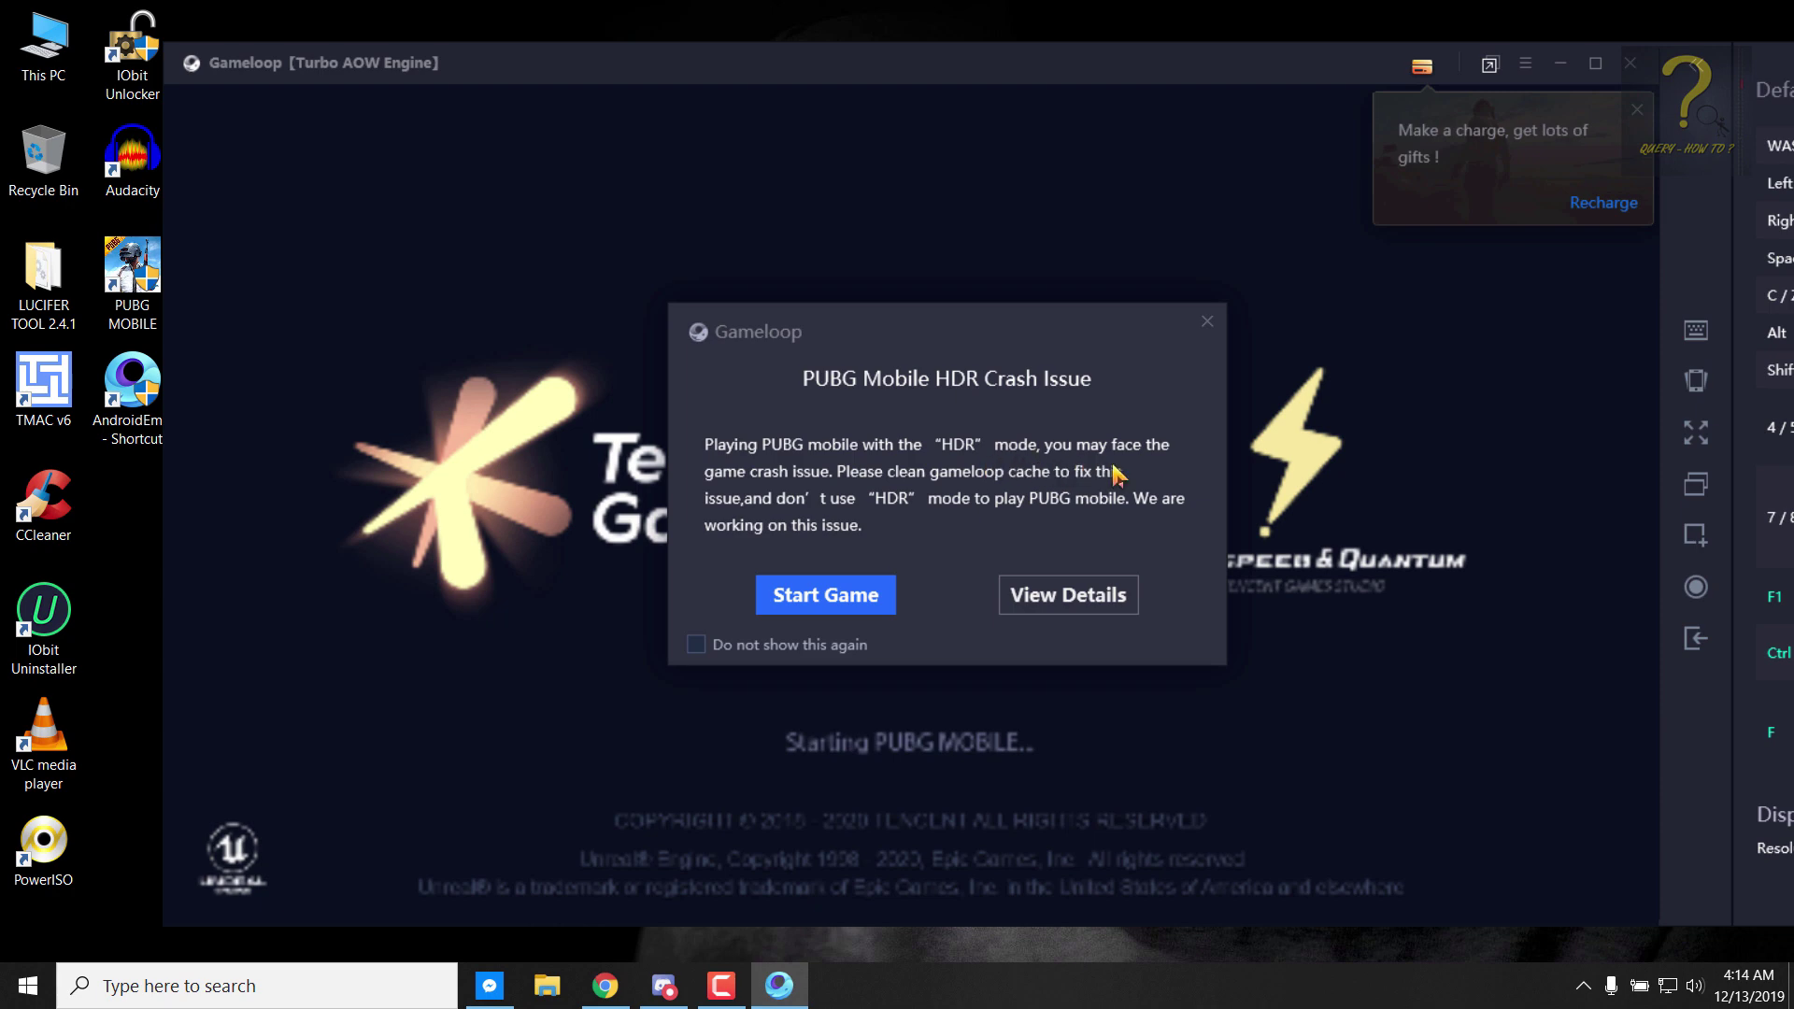
{"action": "left_click", "coordinate": [809, 646]}
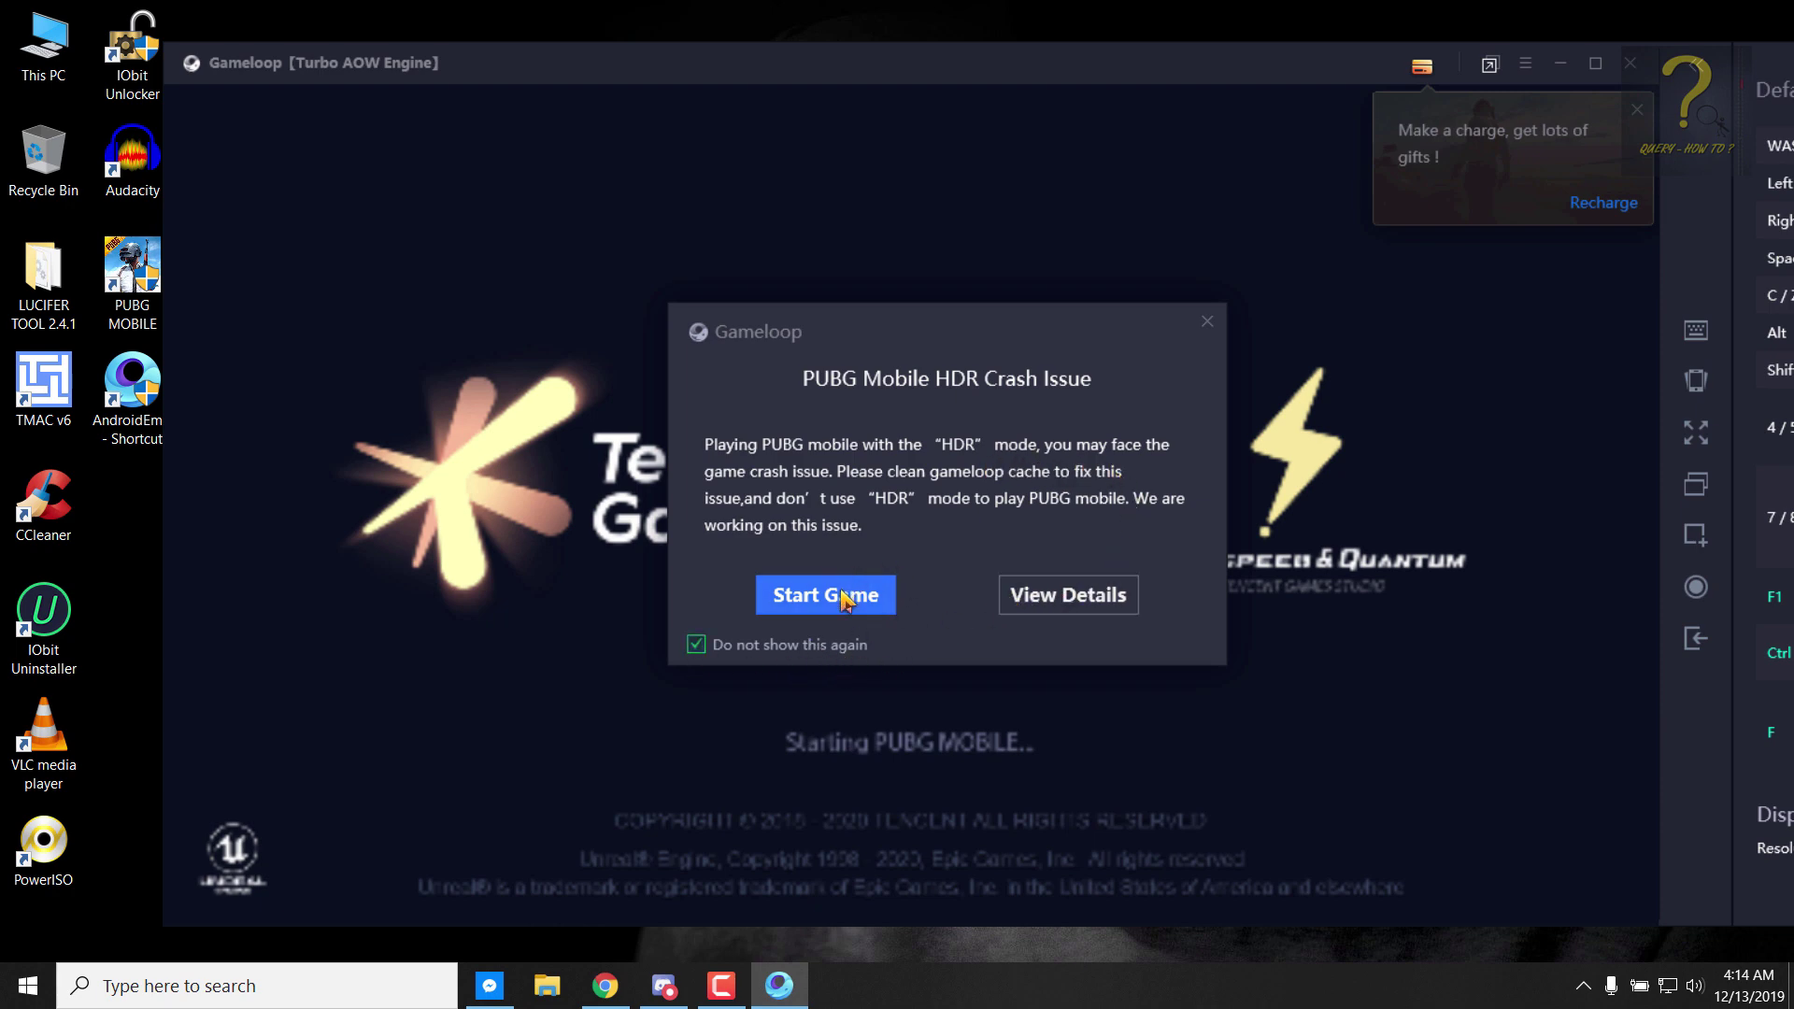
{"action": "left_click", "coordinate": [845, 599]}
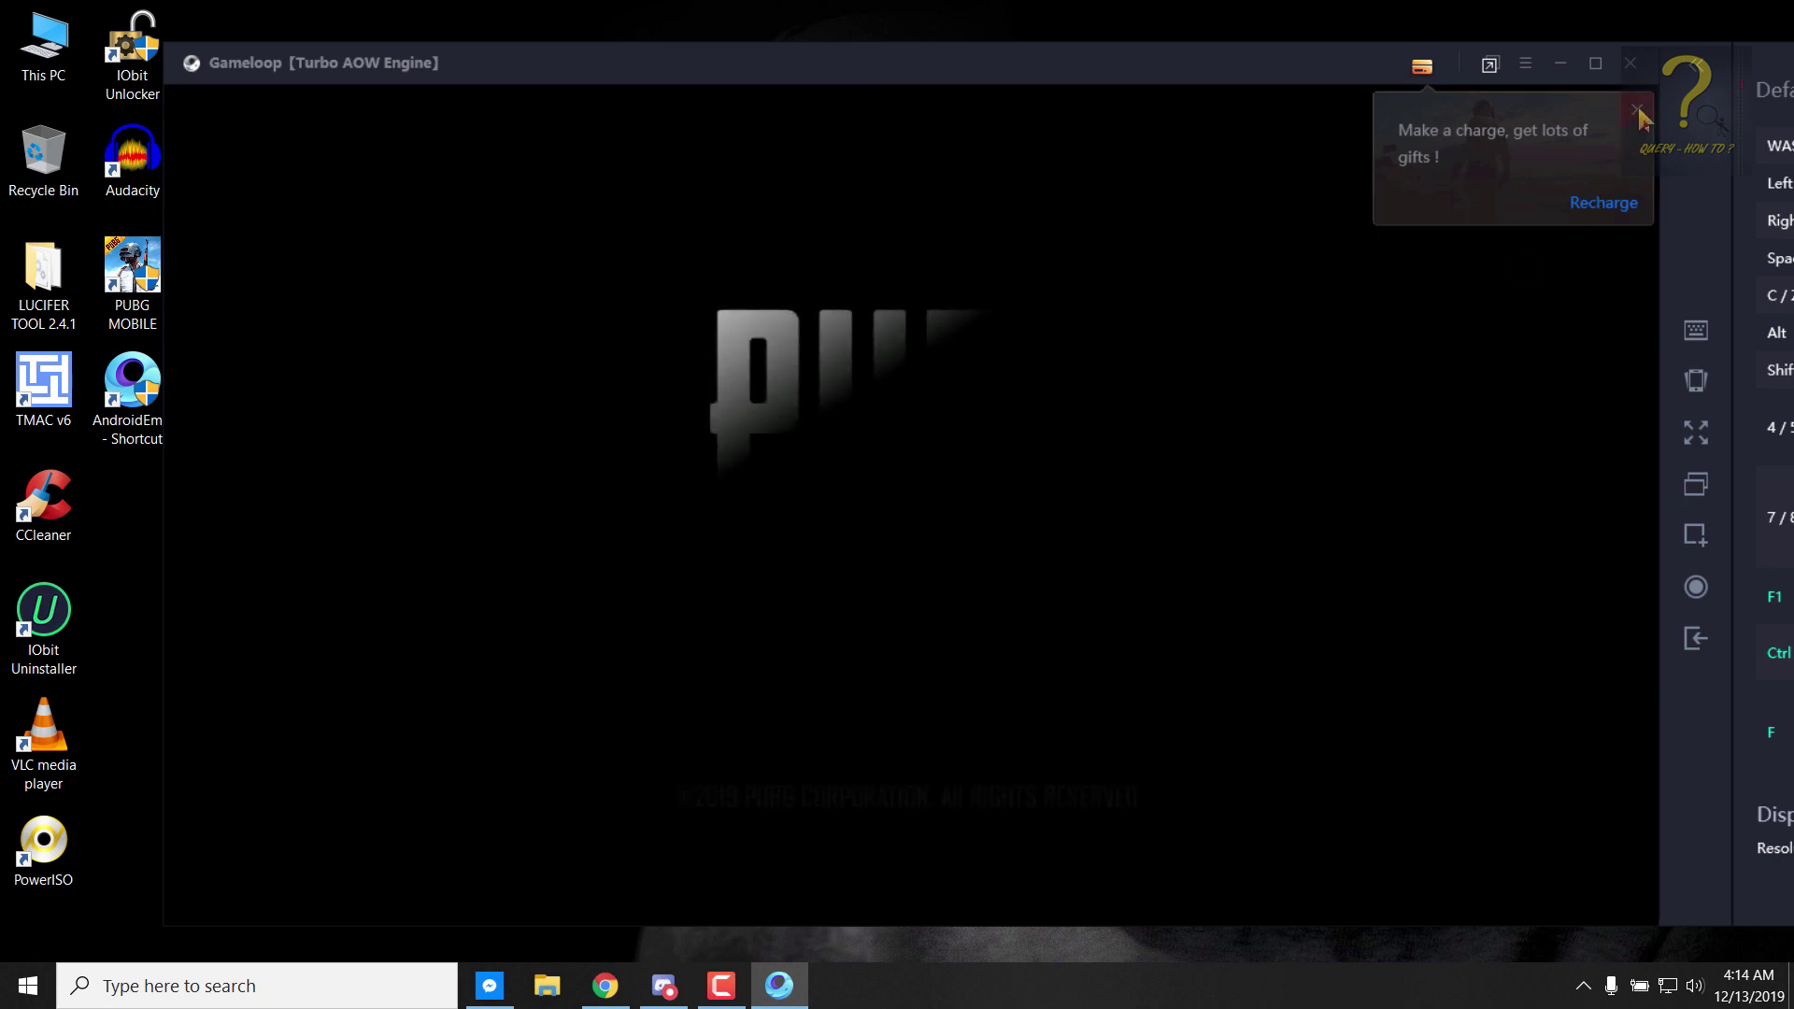
{"action": "left_click", "coordinate": [1636, 110]}
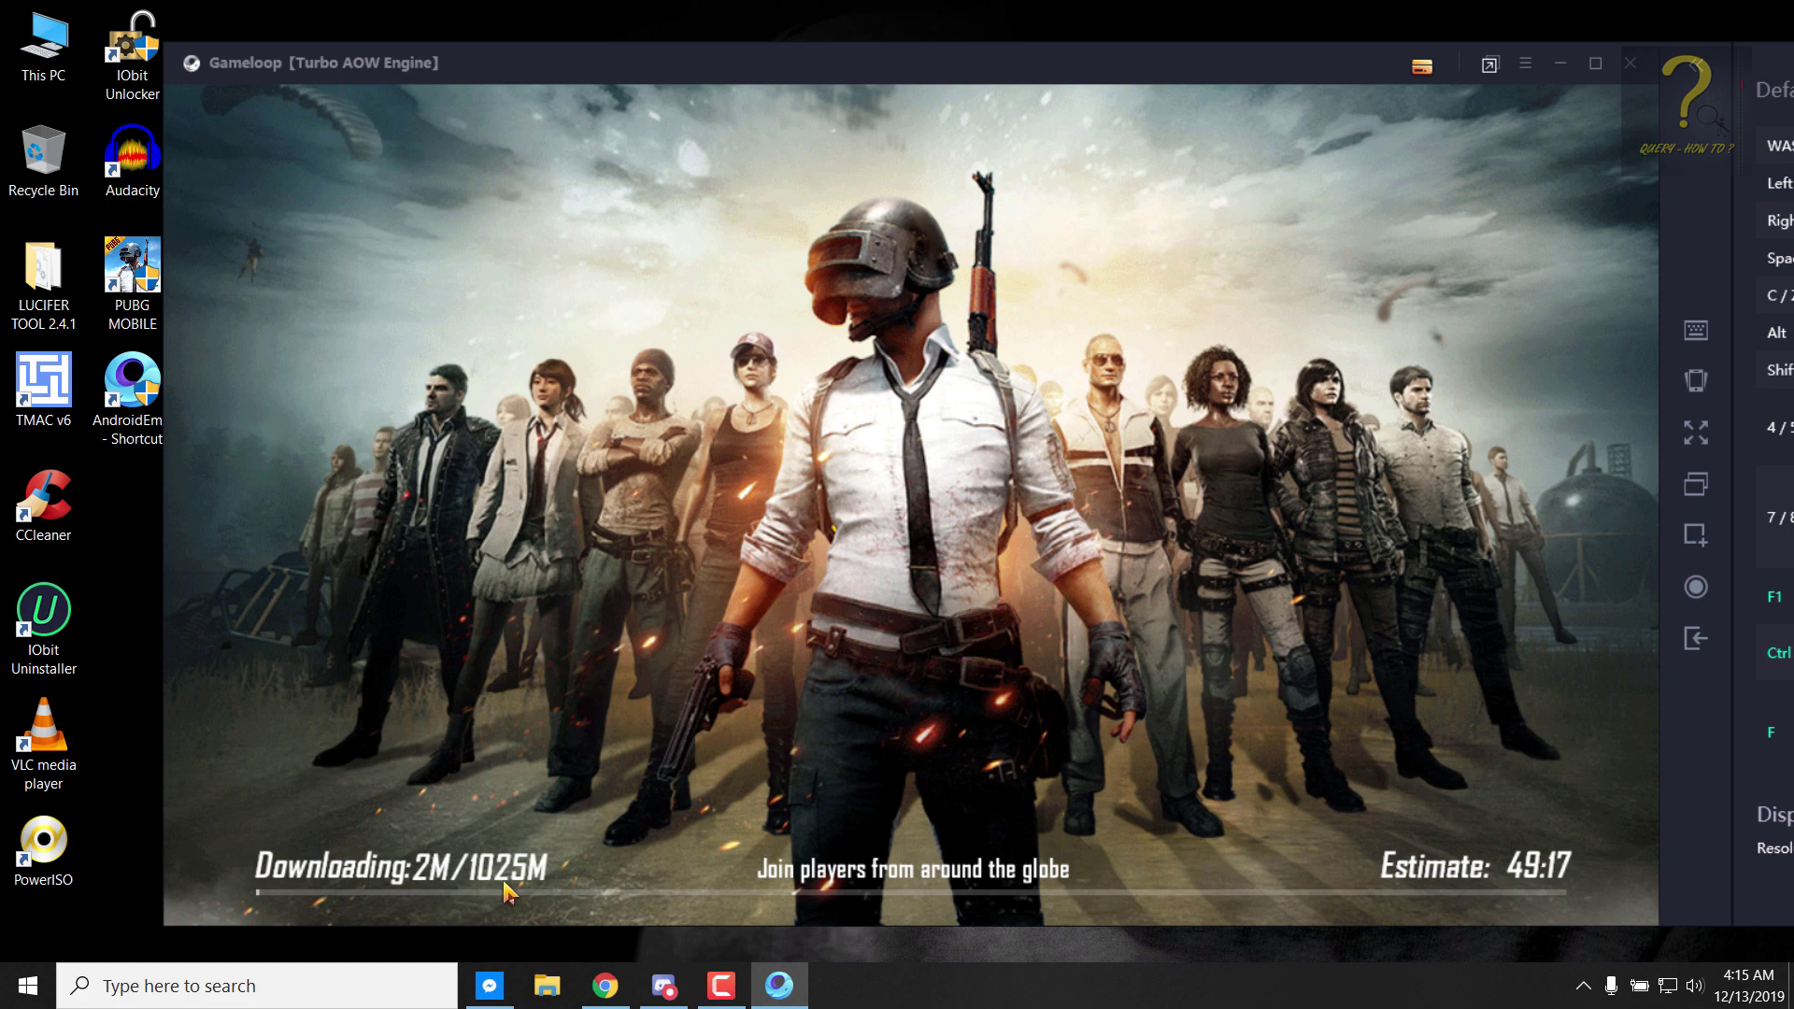
Step: Exit PUBG MOBILE and use ES File Explorer to open the inner Resources PUBG 16.0 folder under /data/share1
{"action": "left_click", "coordinate": [1697, 643]}
{"action": "left_click", "coordinate": [1051, 674]}
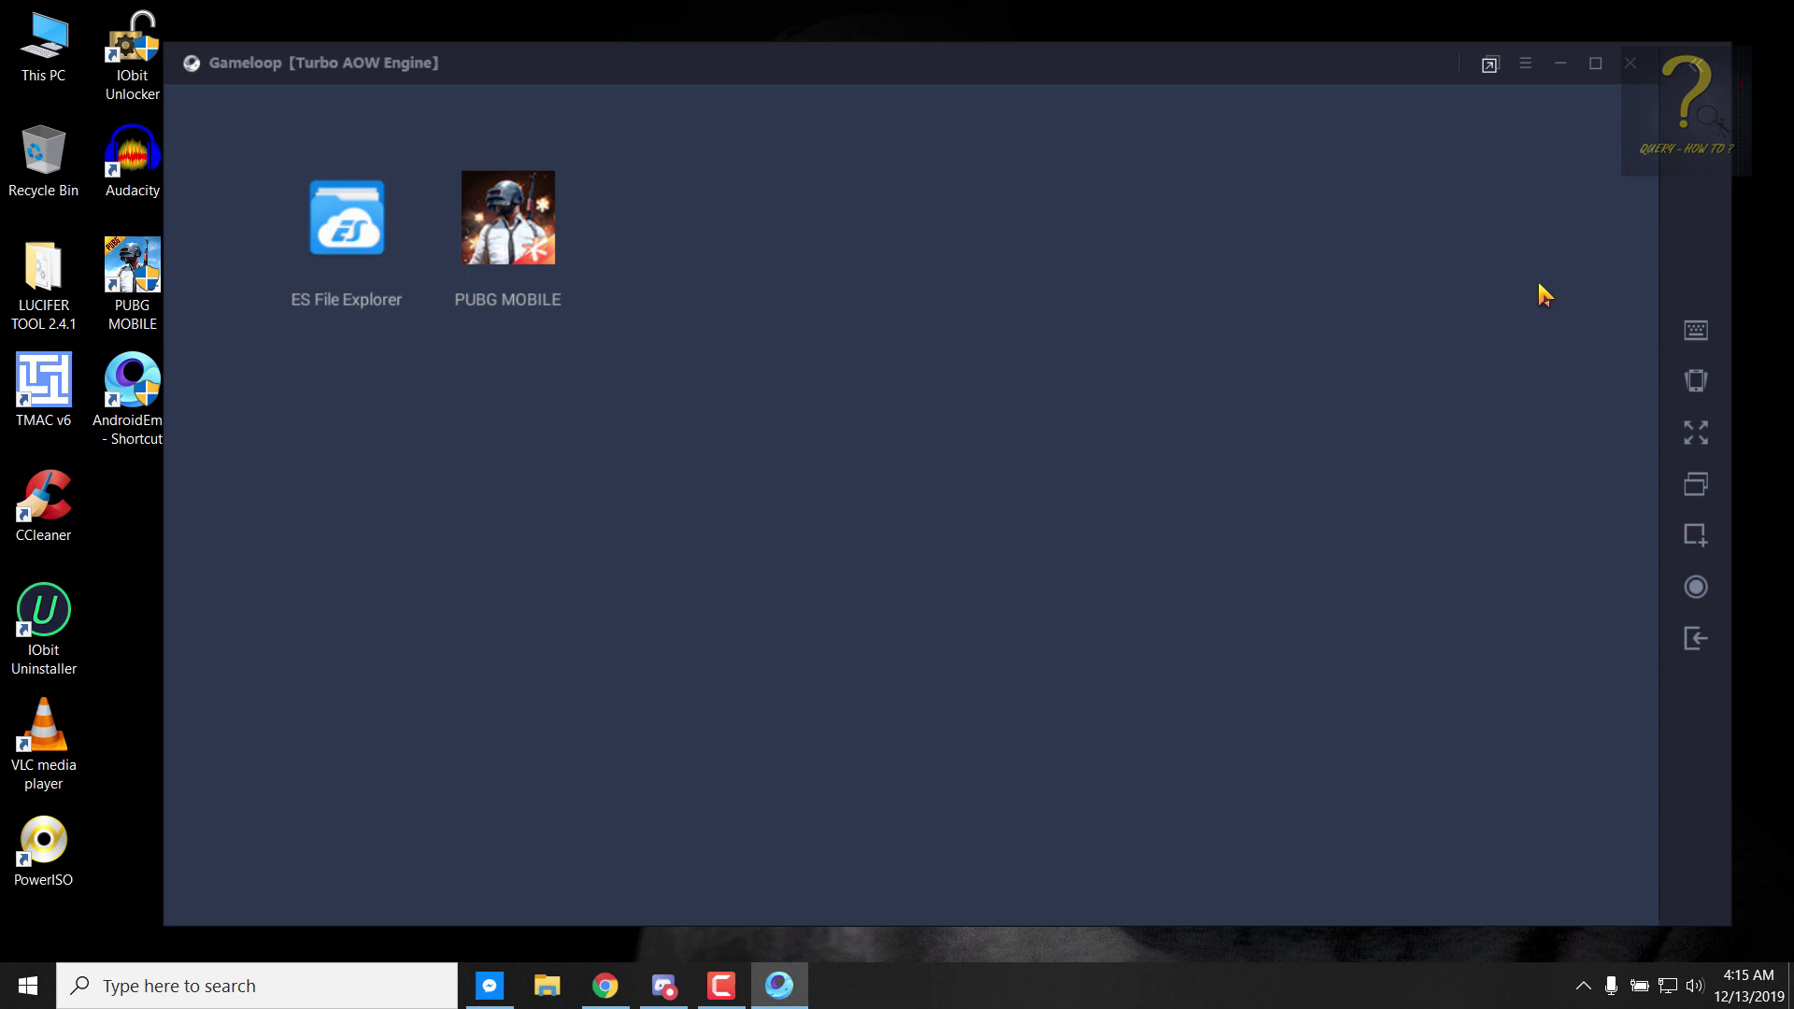
{"action": "left_click", "coordinate": [347, 247]}
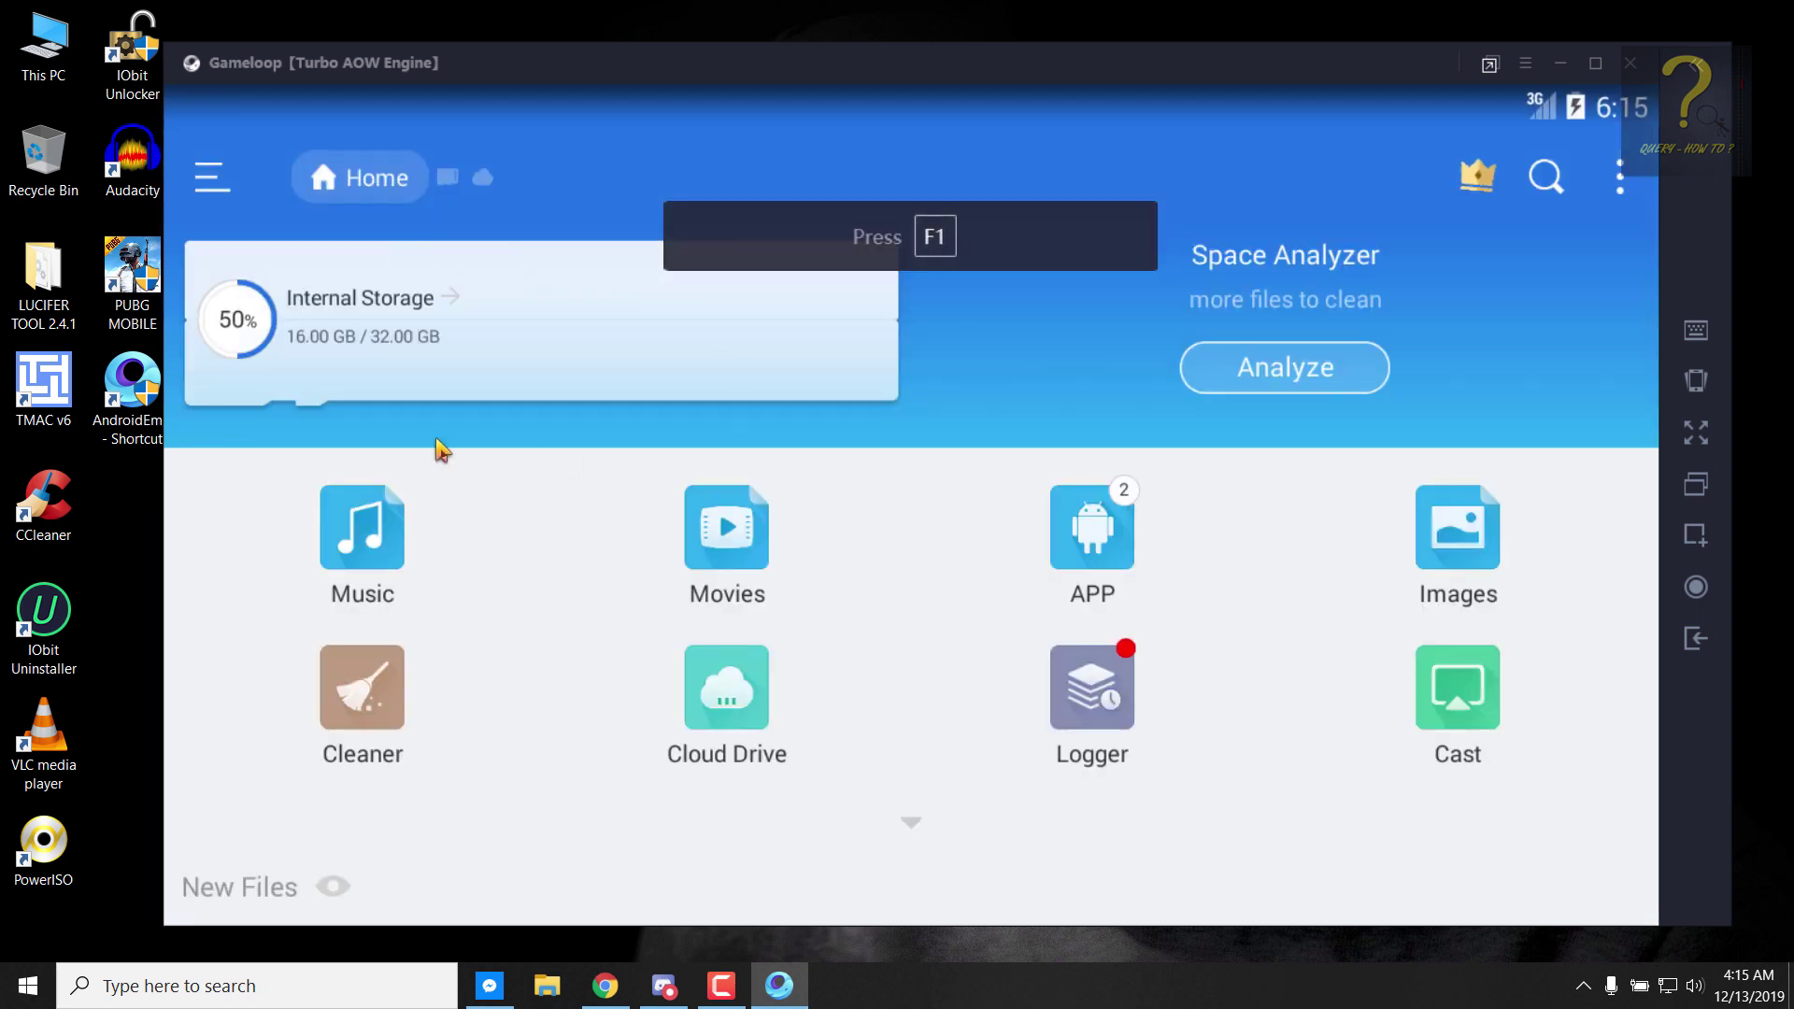
{"action": "left_click", "coordinate": [379, 305]}
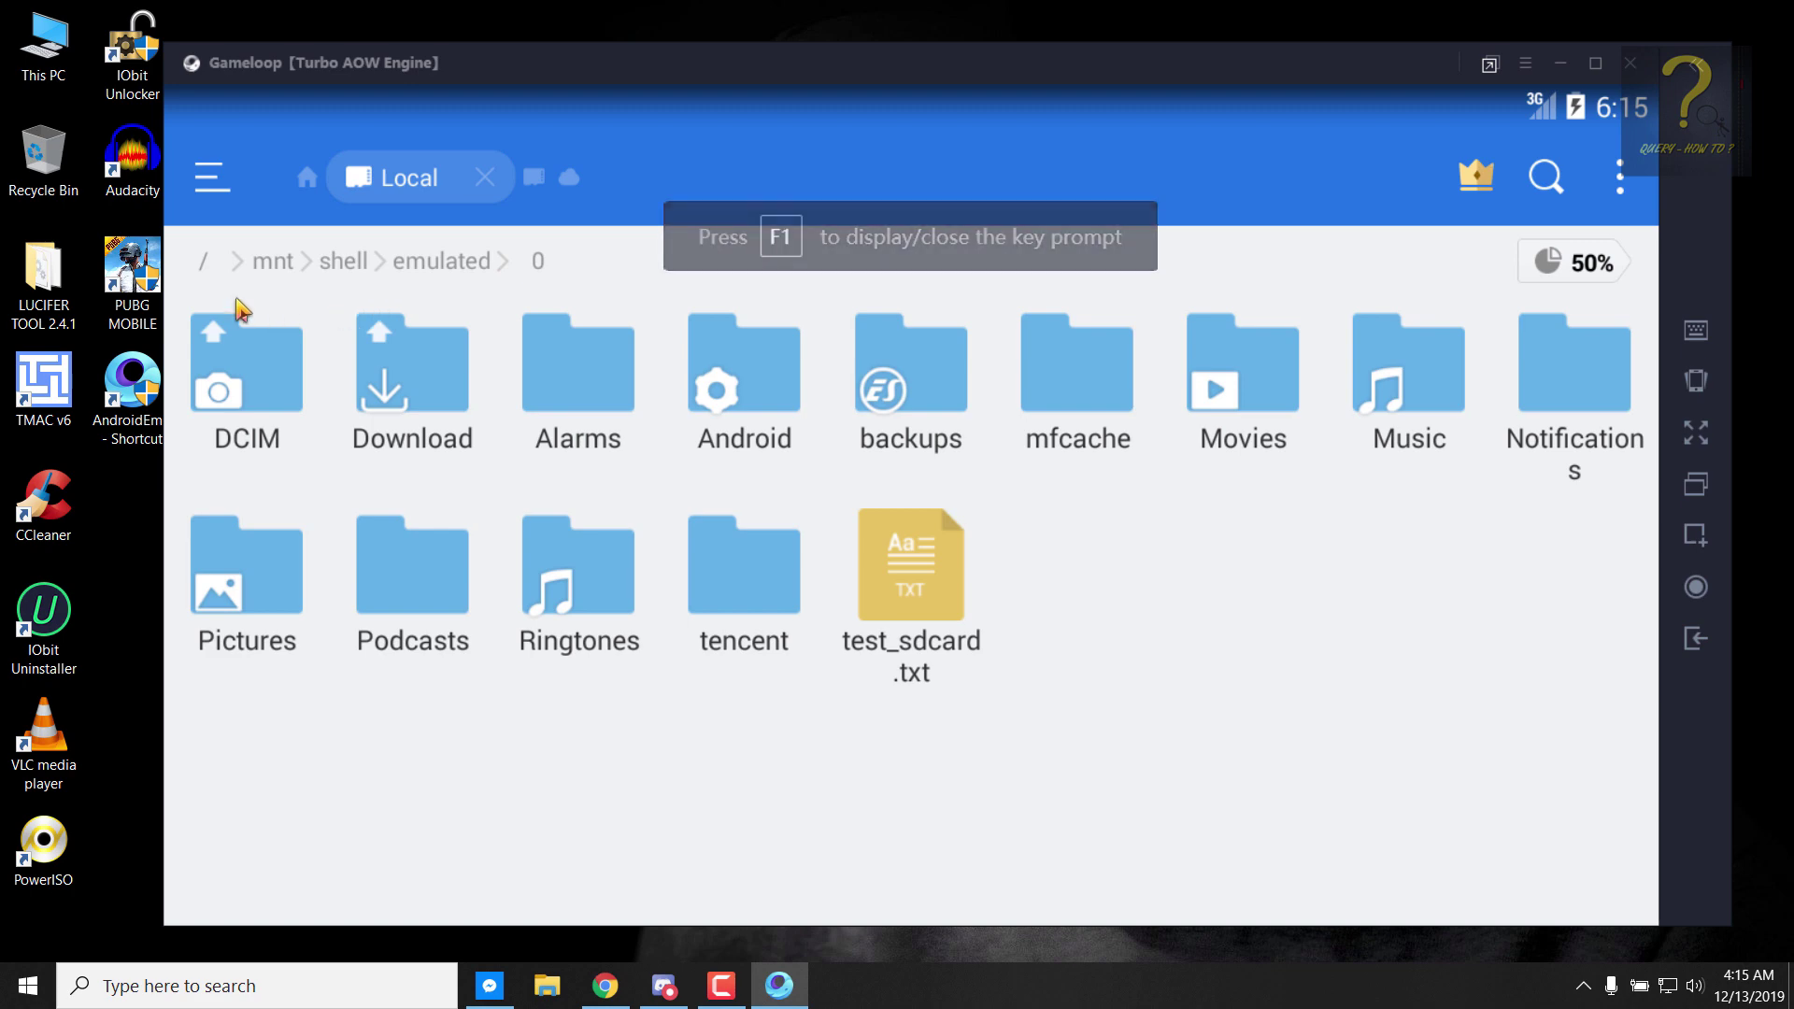
{"action": "left_click", "coordinate": [203, 262]}
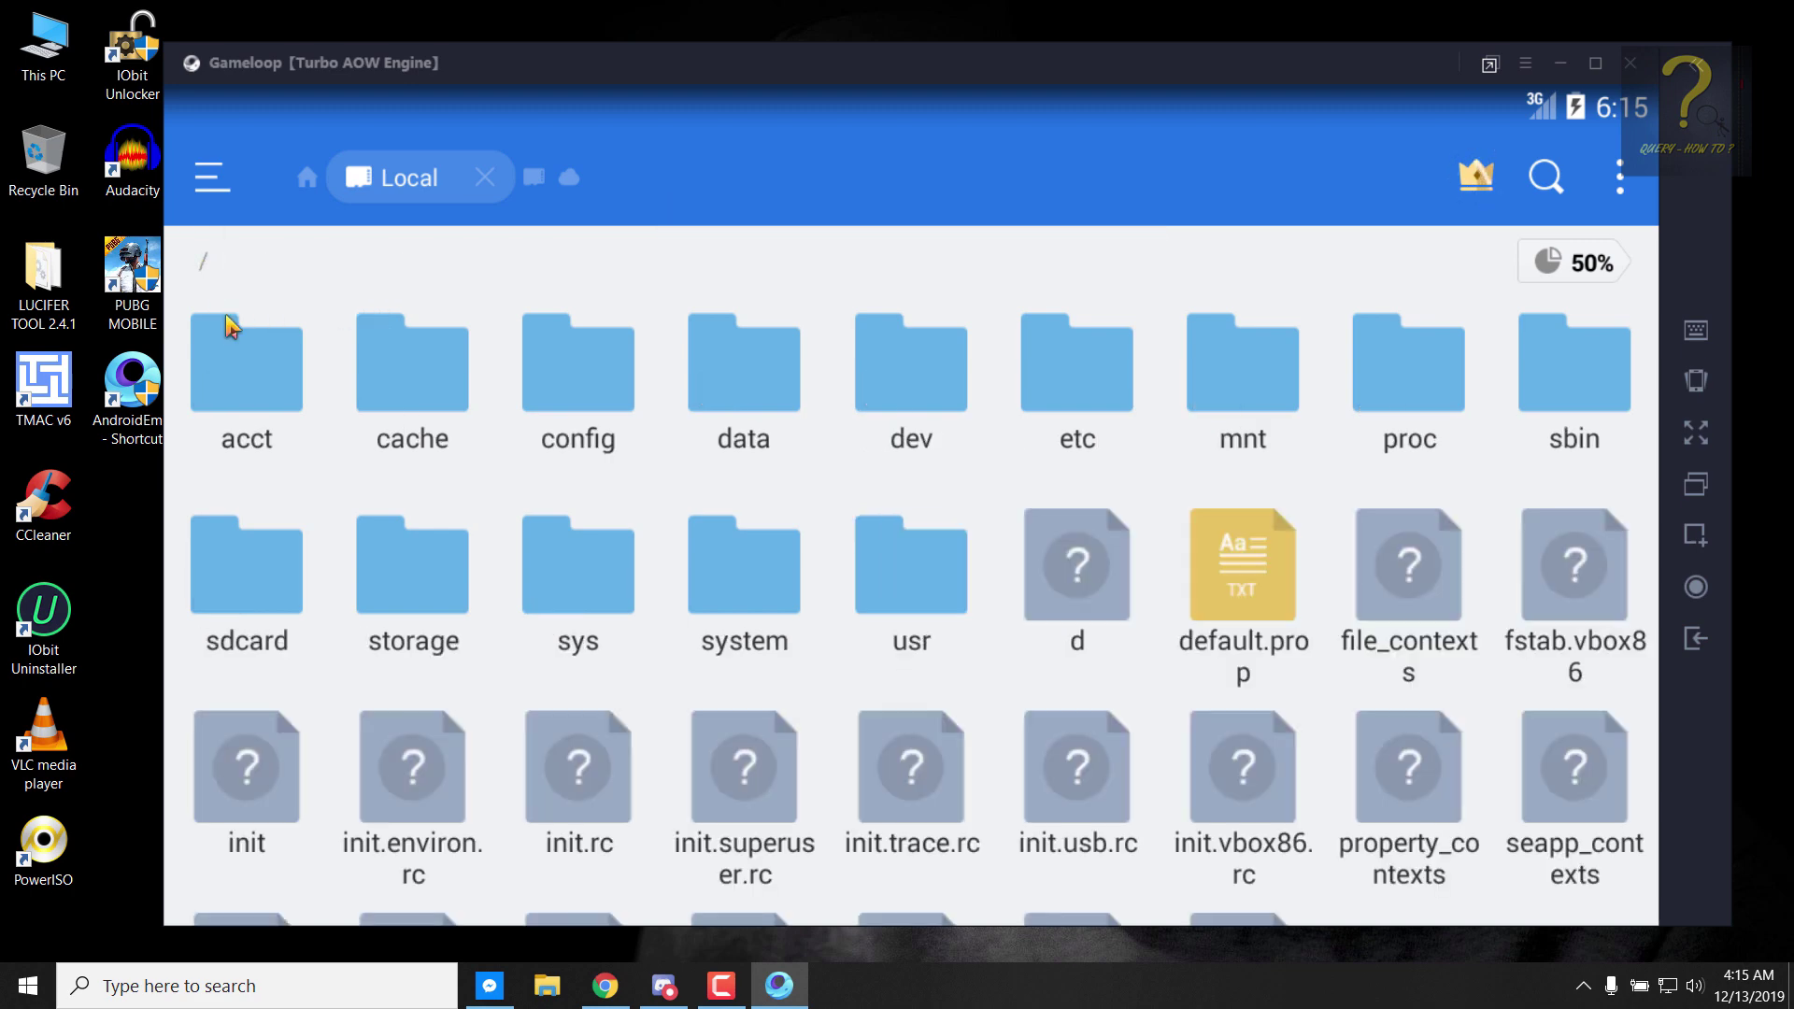
{"action": "left_click", "coordinate": [719, 369]}
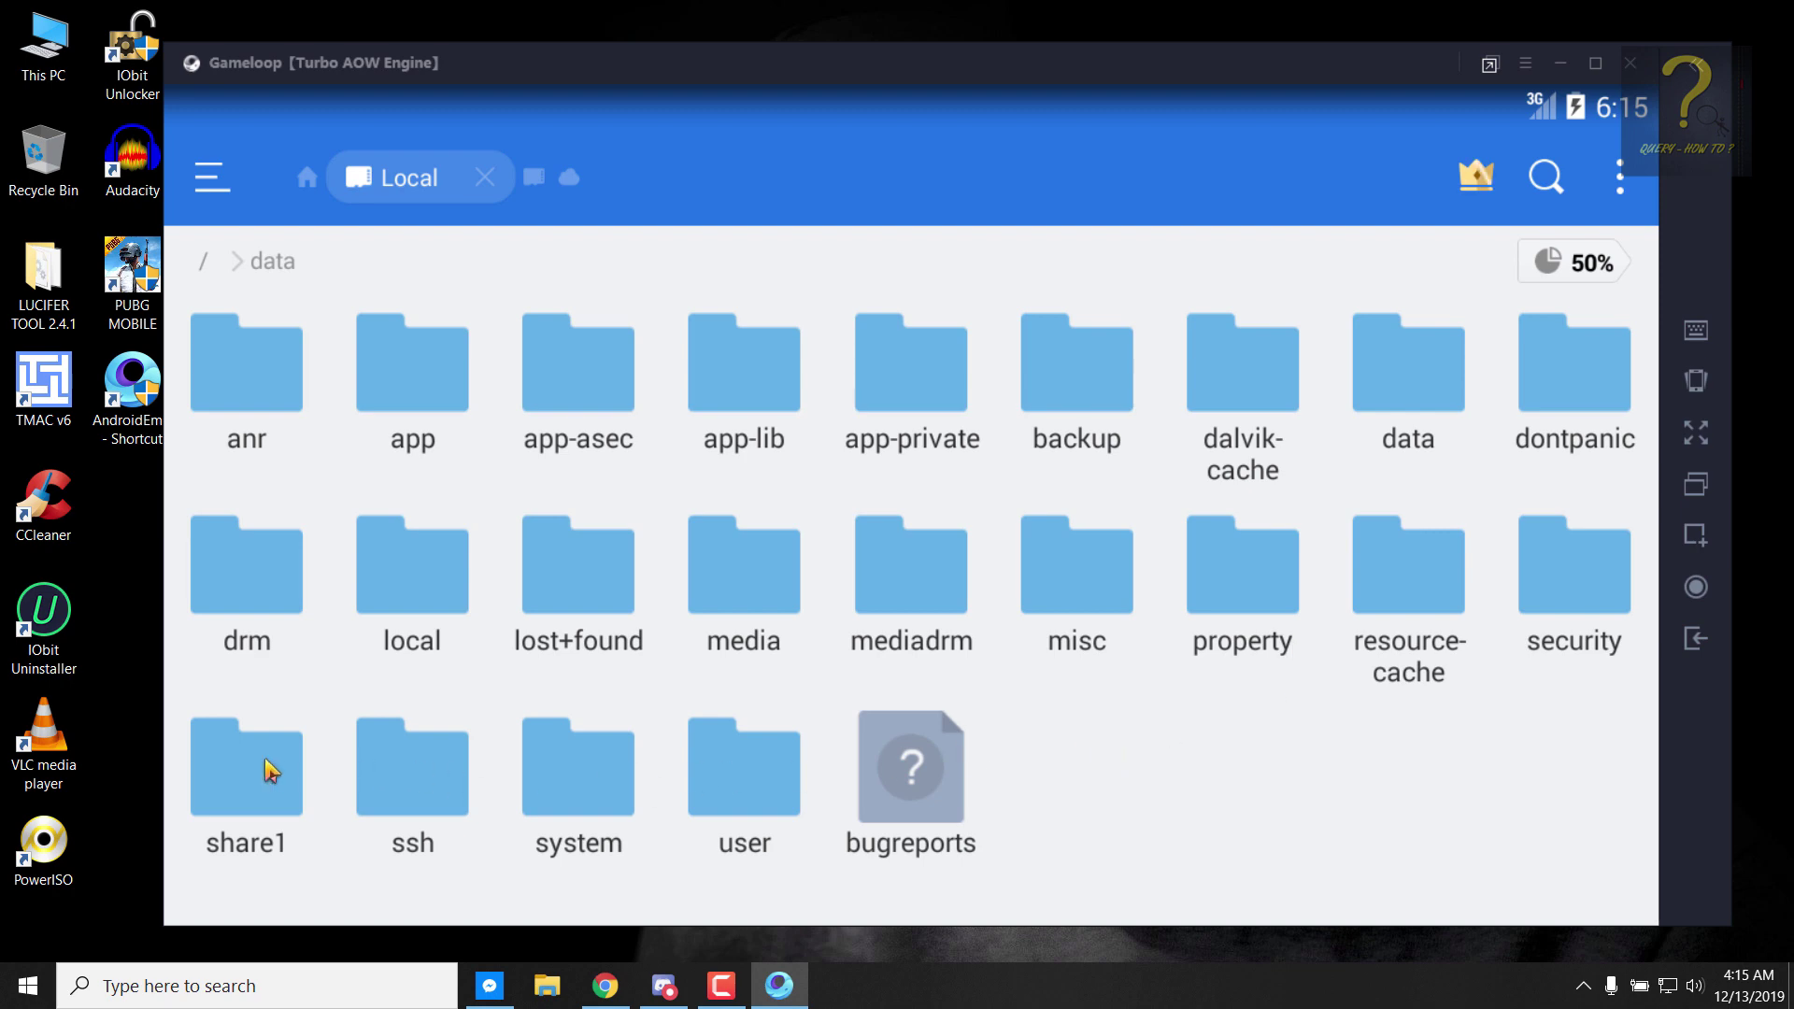
{"action": "left_click", "coordinate": [271, 771]}
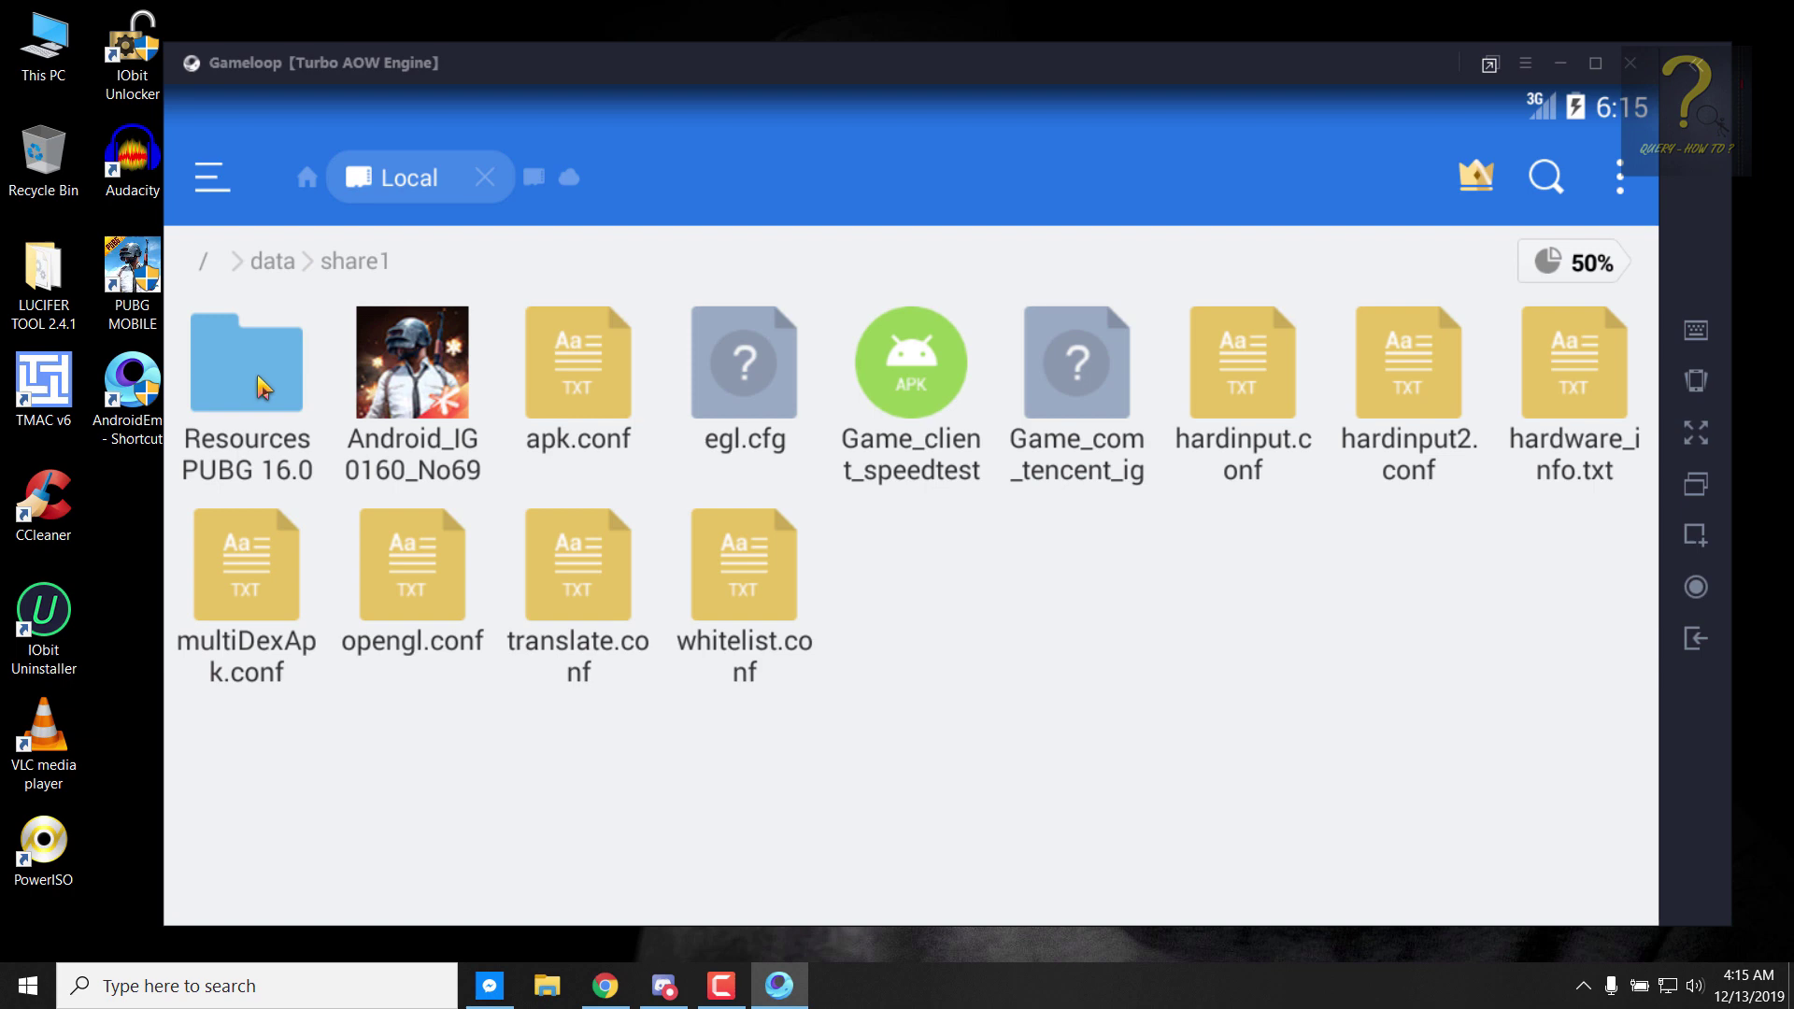
{"action": "left_click", "coordinate": [265, 387]}
{"action": "left_click", "coordinate": [265, 387]}
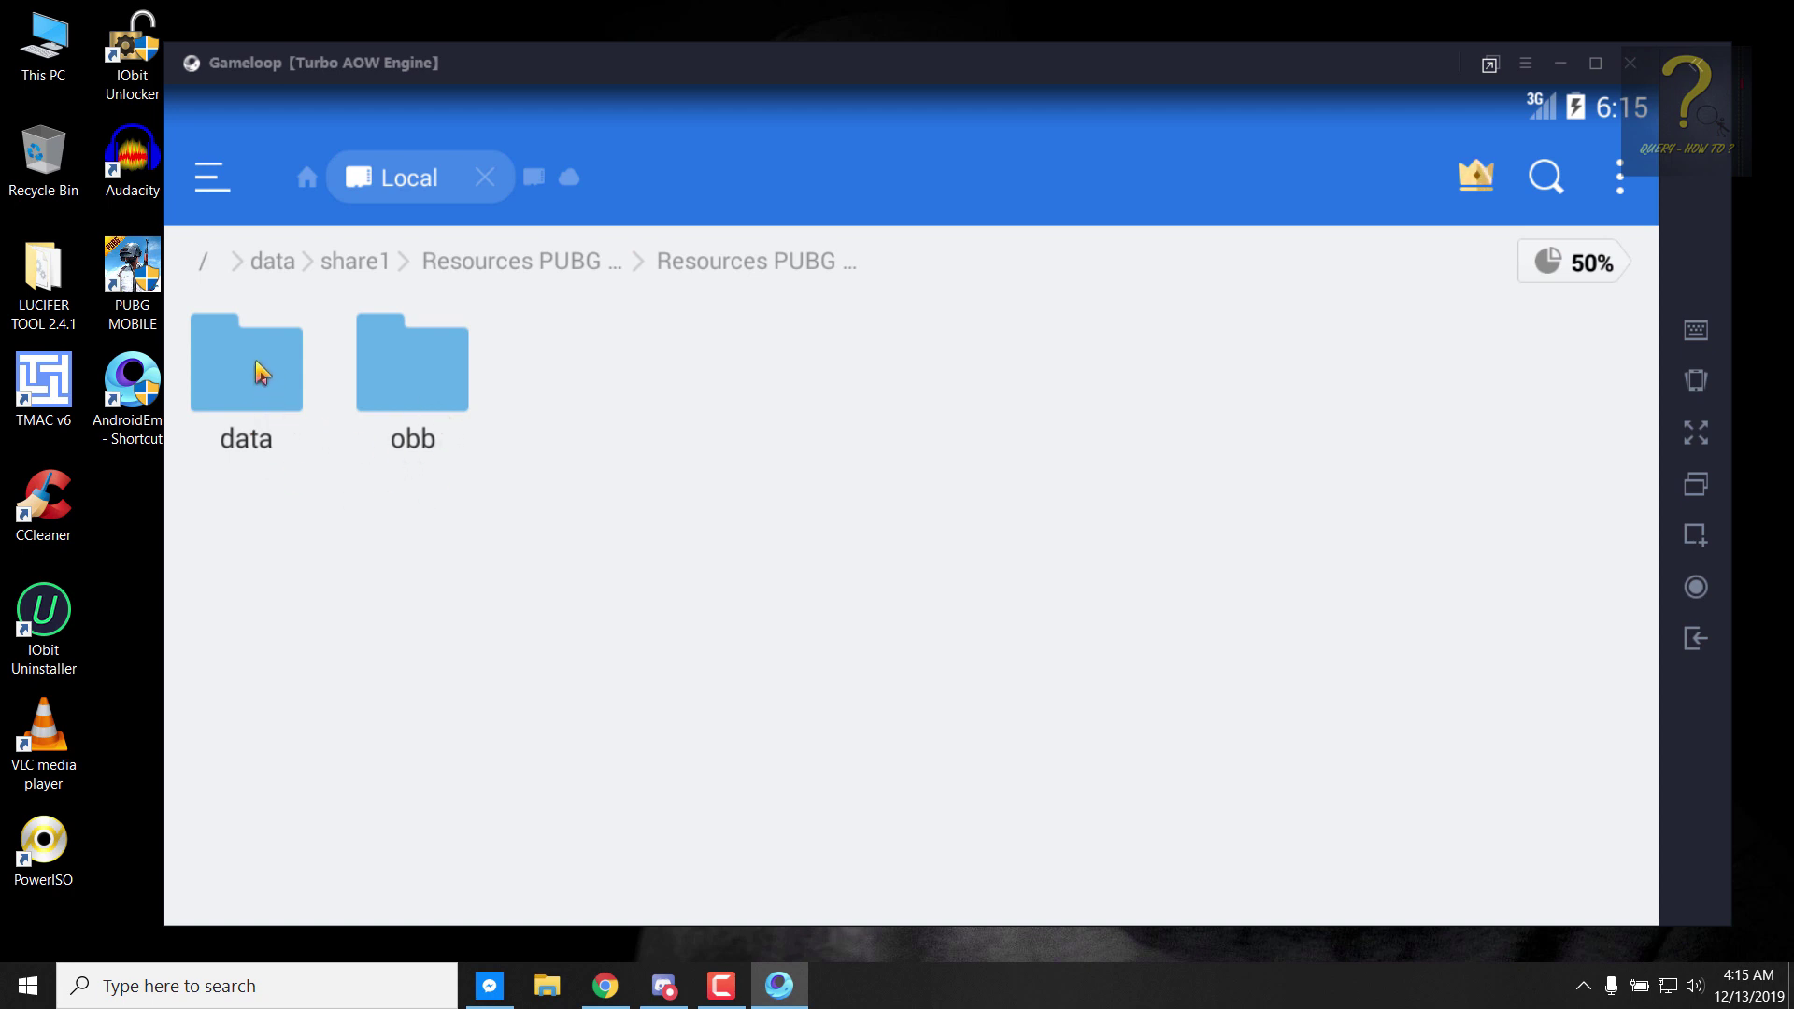
Step: Copy both the data and obb folders from the inner Resources PUBG 16.0 folder
{"action": "left_click", "coordinate": [262, 372]}
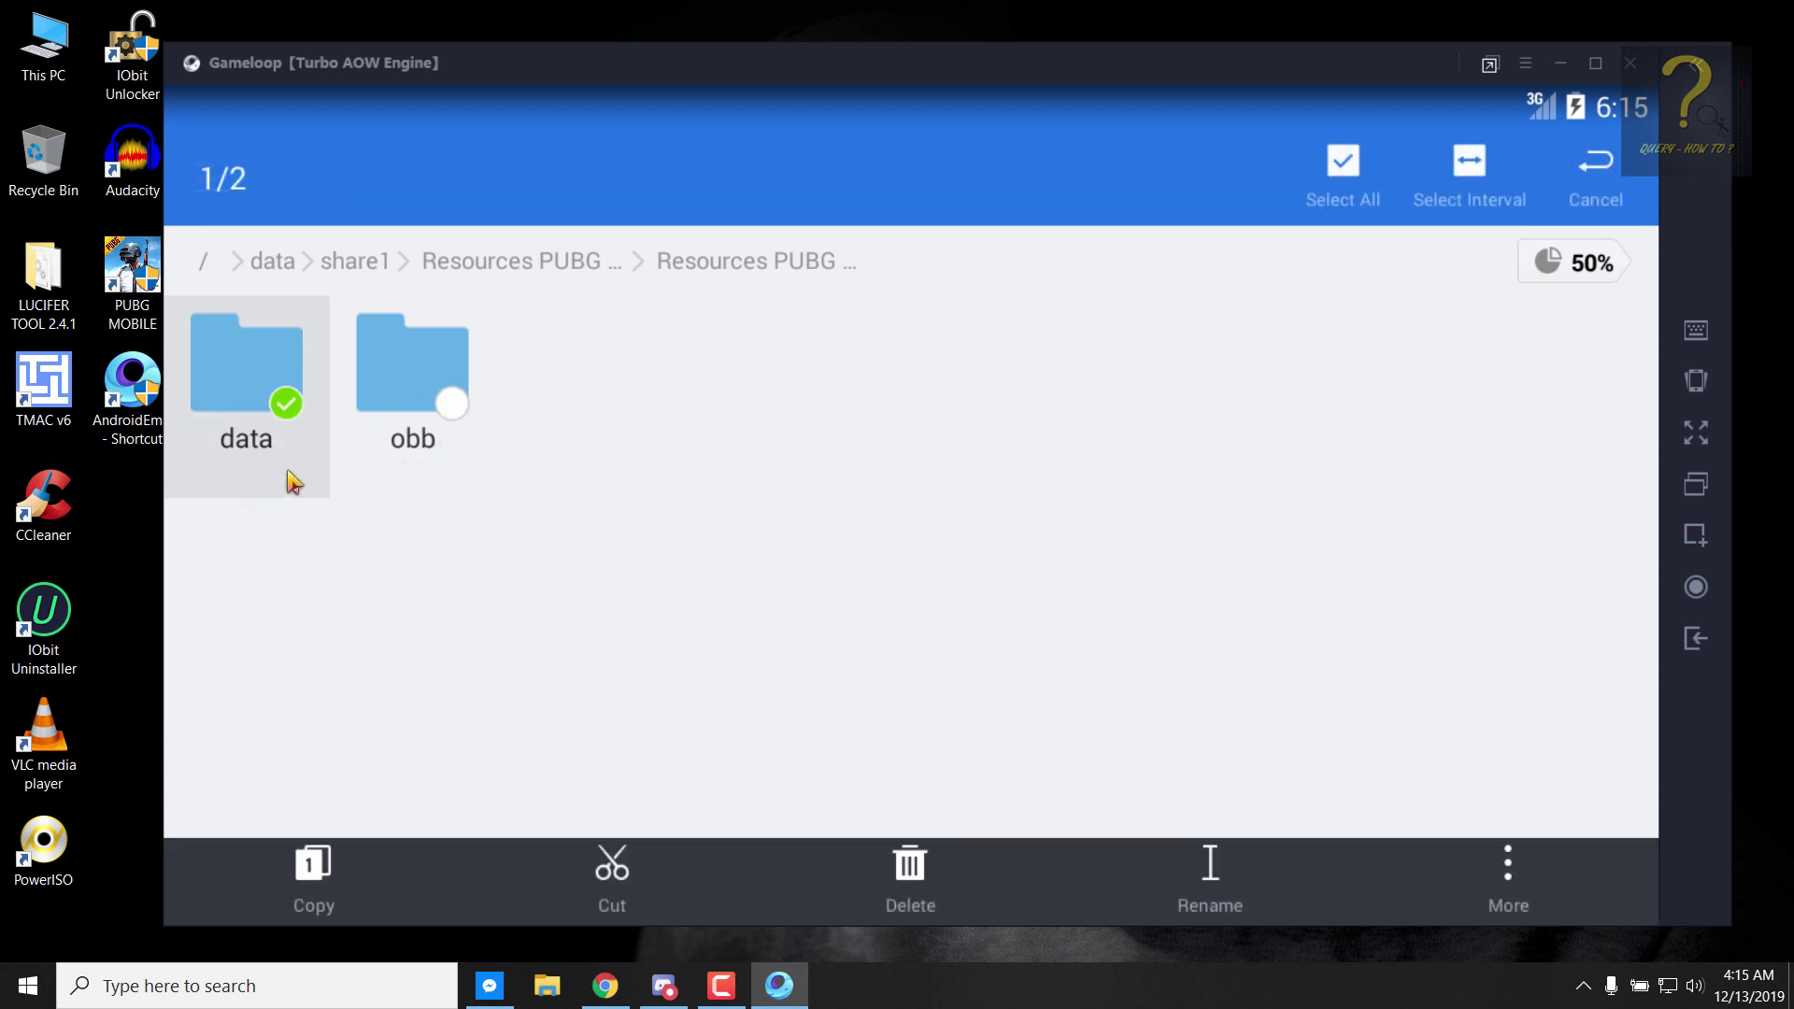
{"action": "left_click", "coordinate": [435, 394]}
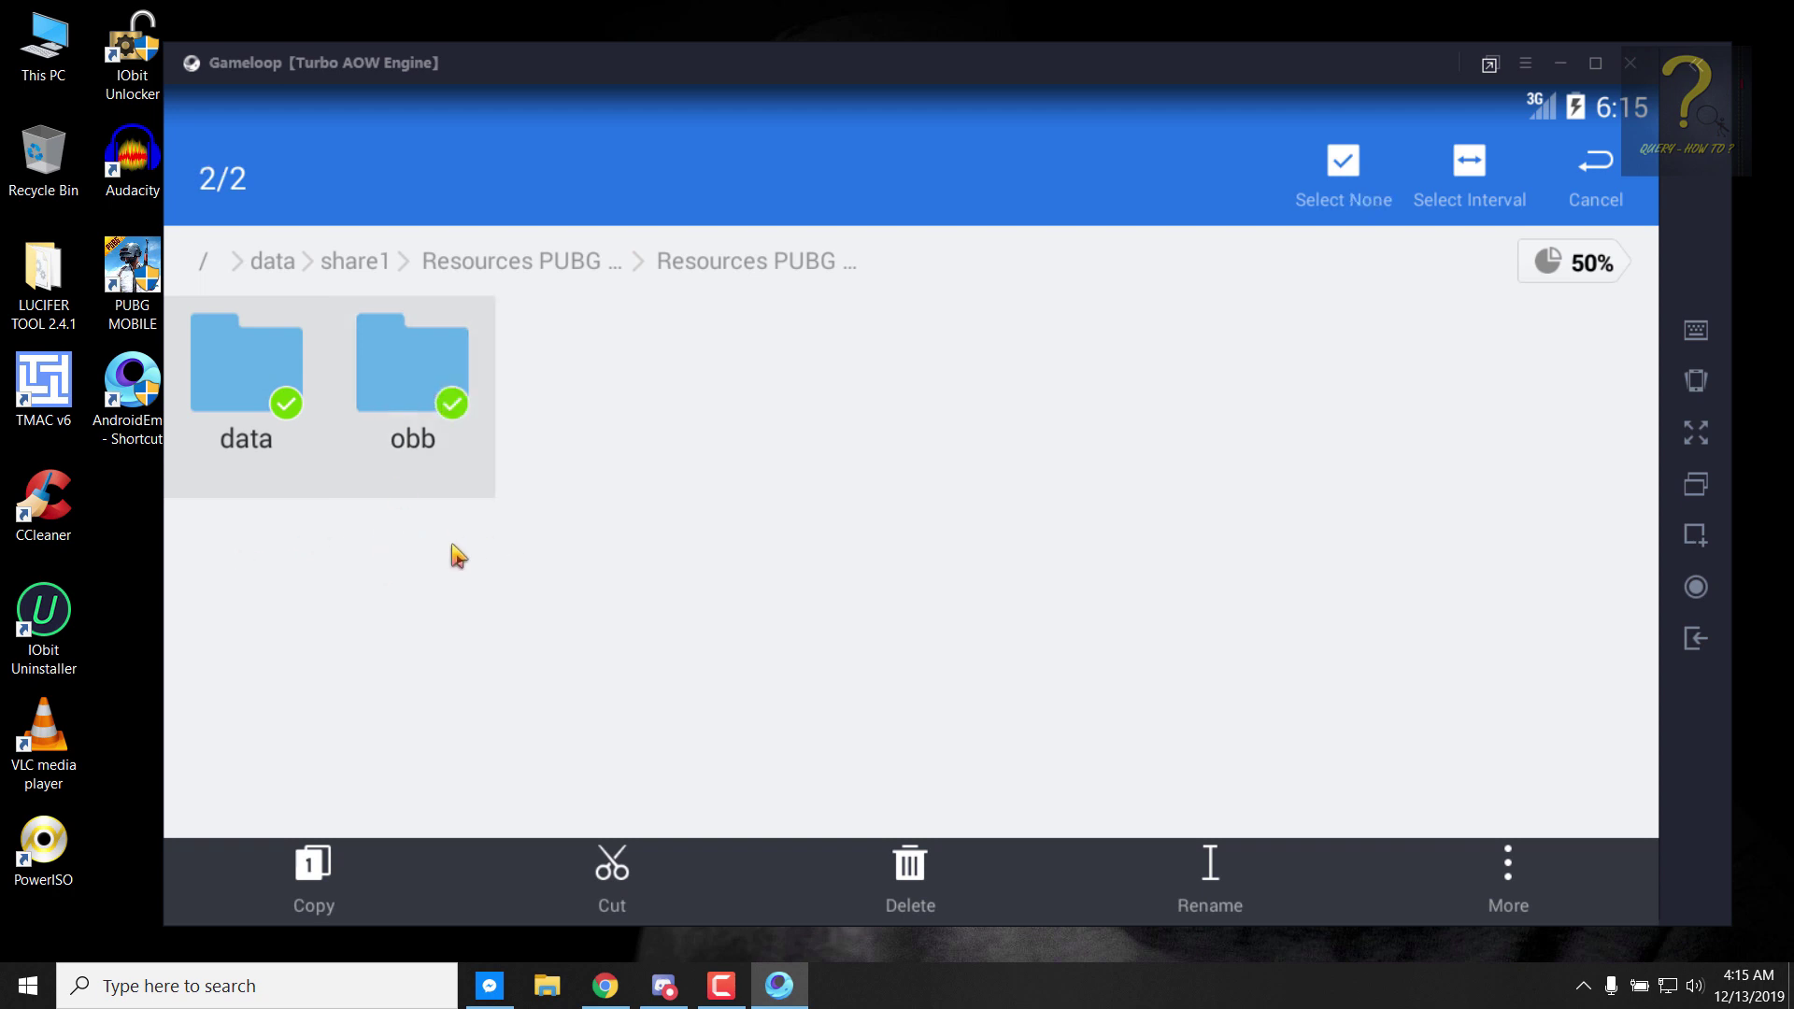
{"action": "left_click", "coordinate": [315, 874]}
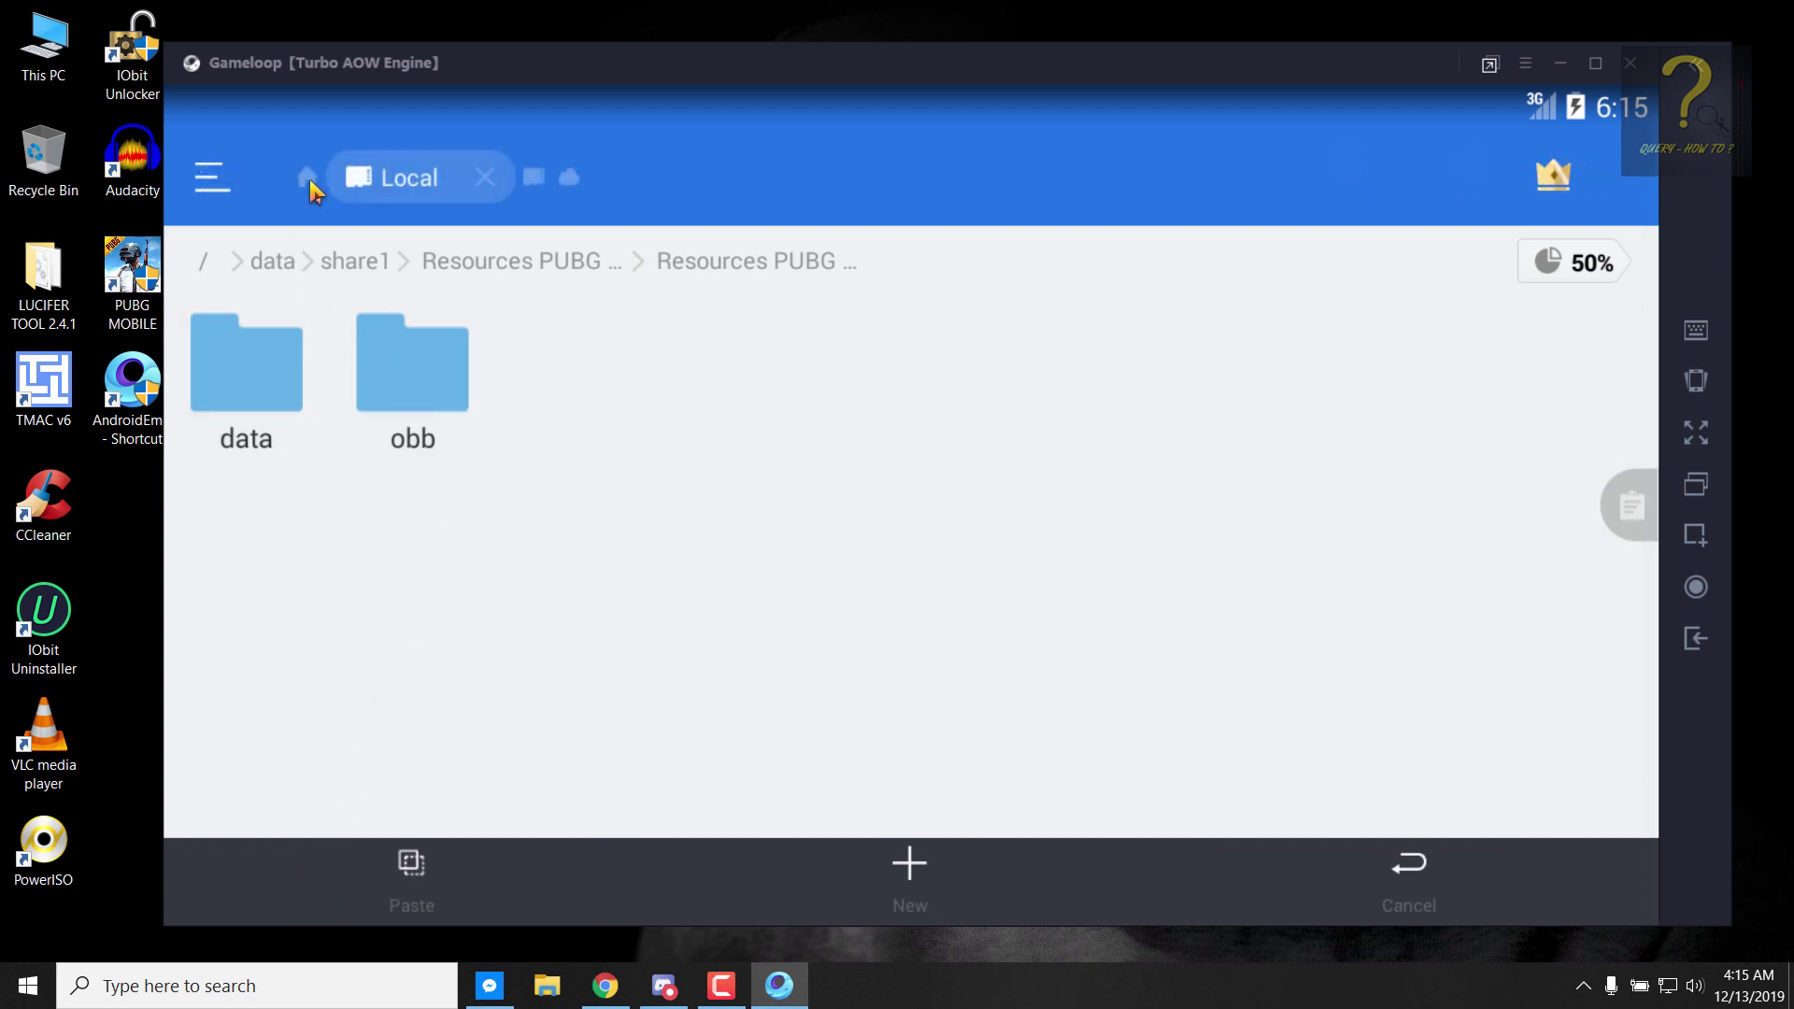
Step: Paste the copied folders into the Android folder of the internal storage, overwriting the existing data folder
{"action": "left_click", "coordinate": [308, 179]}
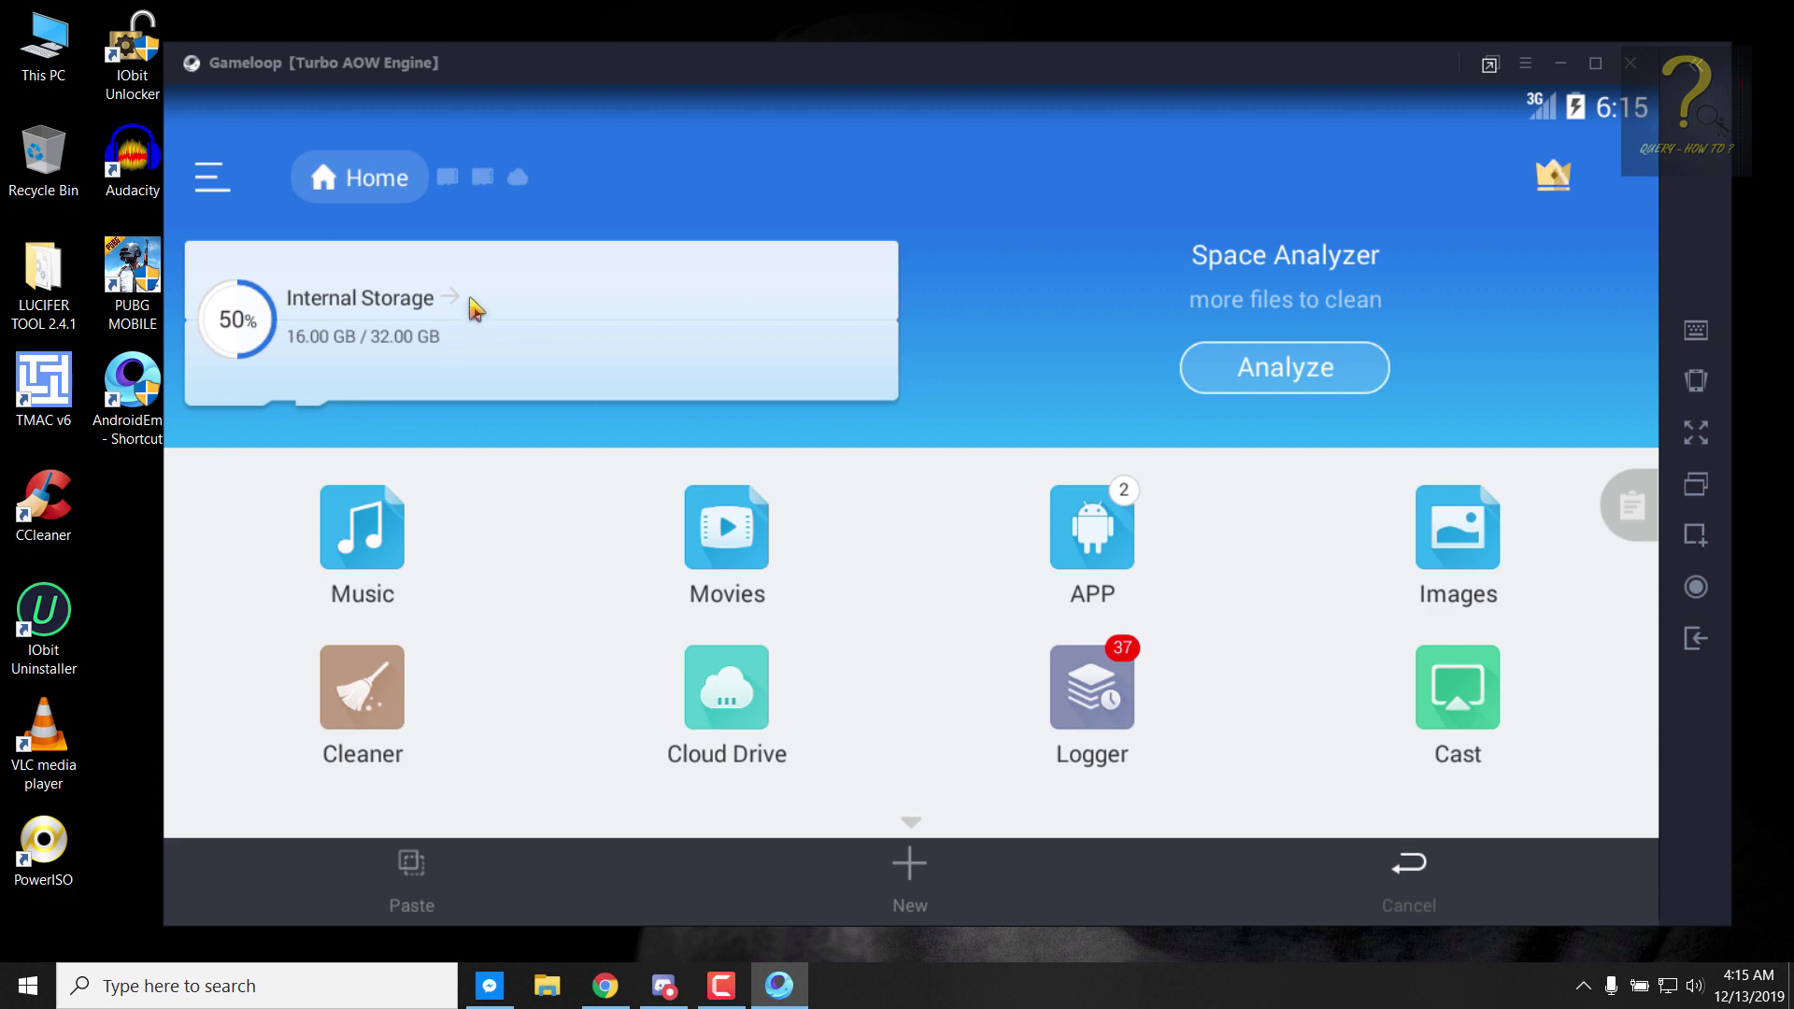
{"action": "left_click", "coordinate": [432, 344]}
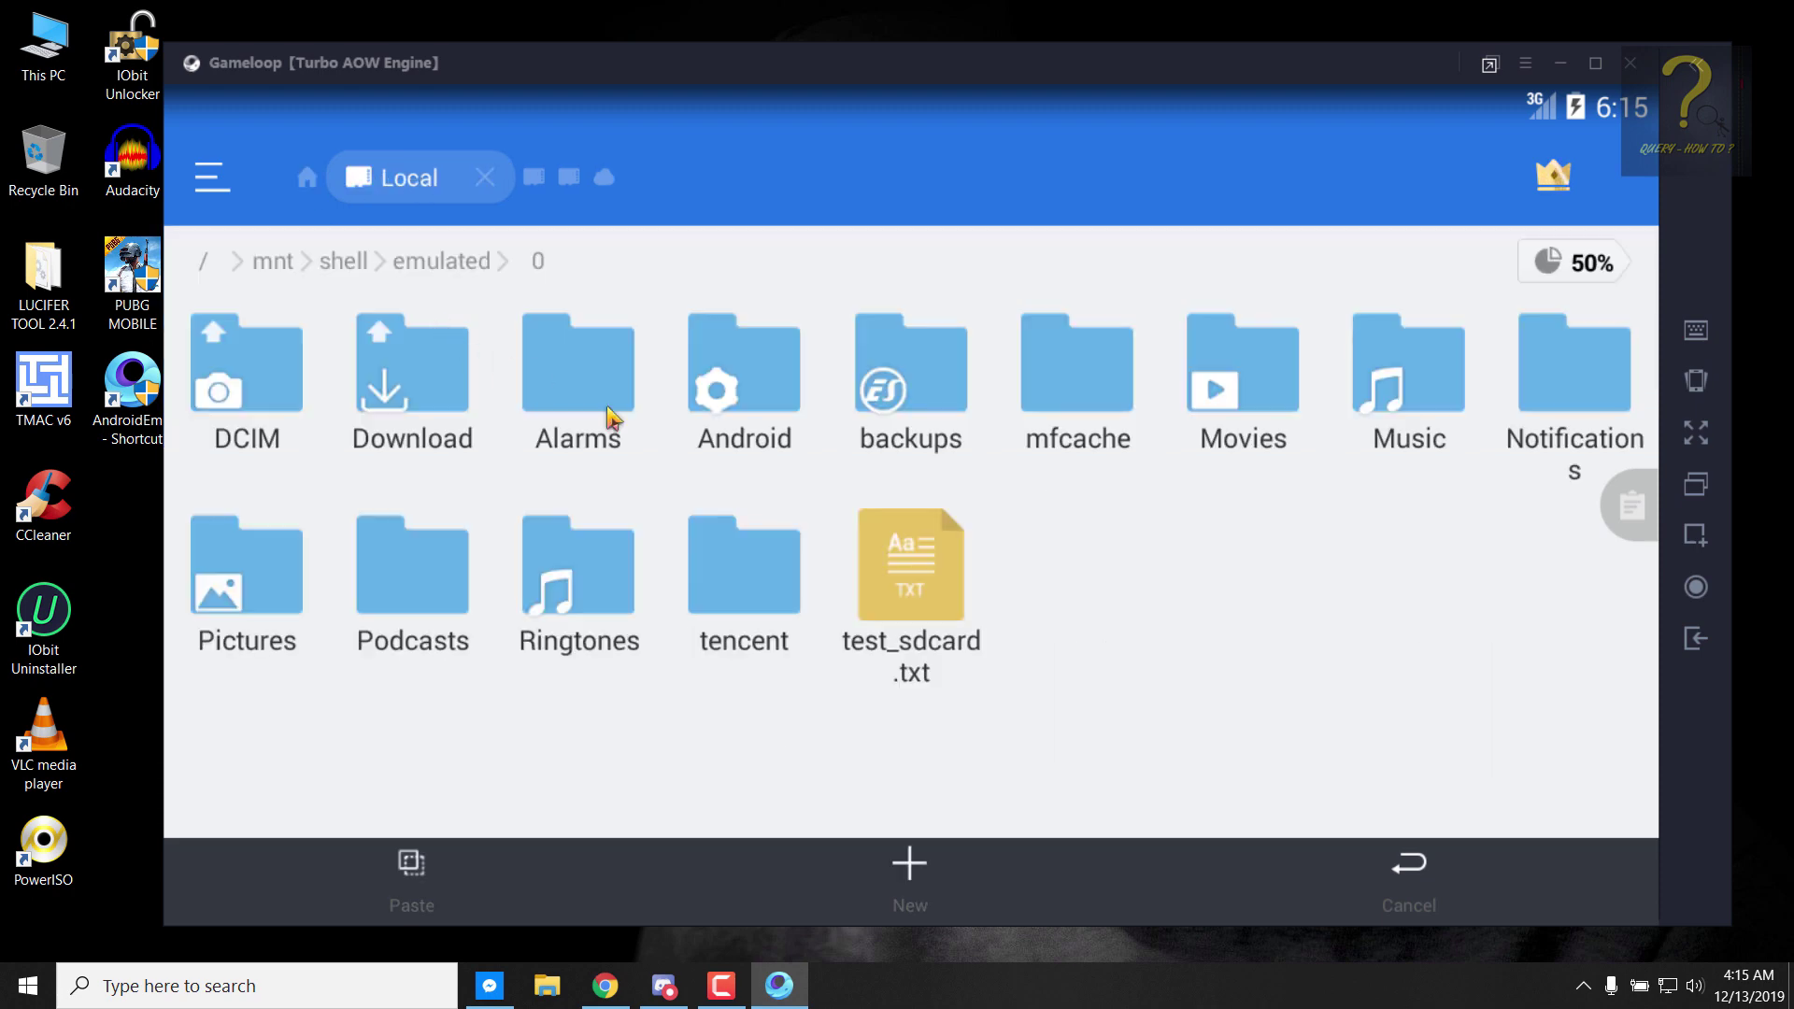
{"action": "left_click", "coordinate": [745, 385]}
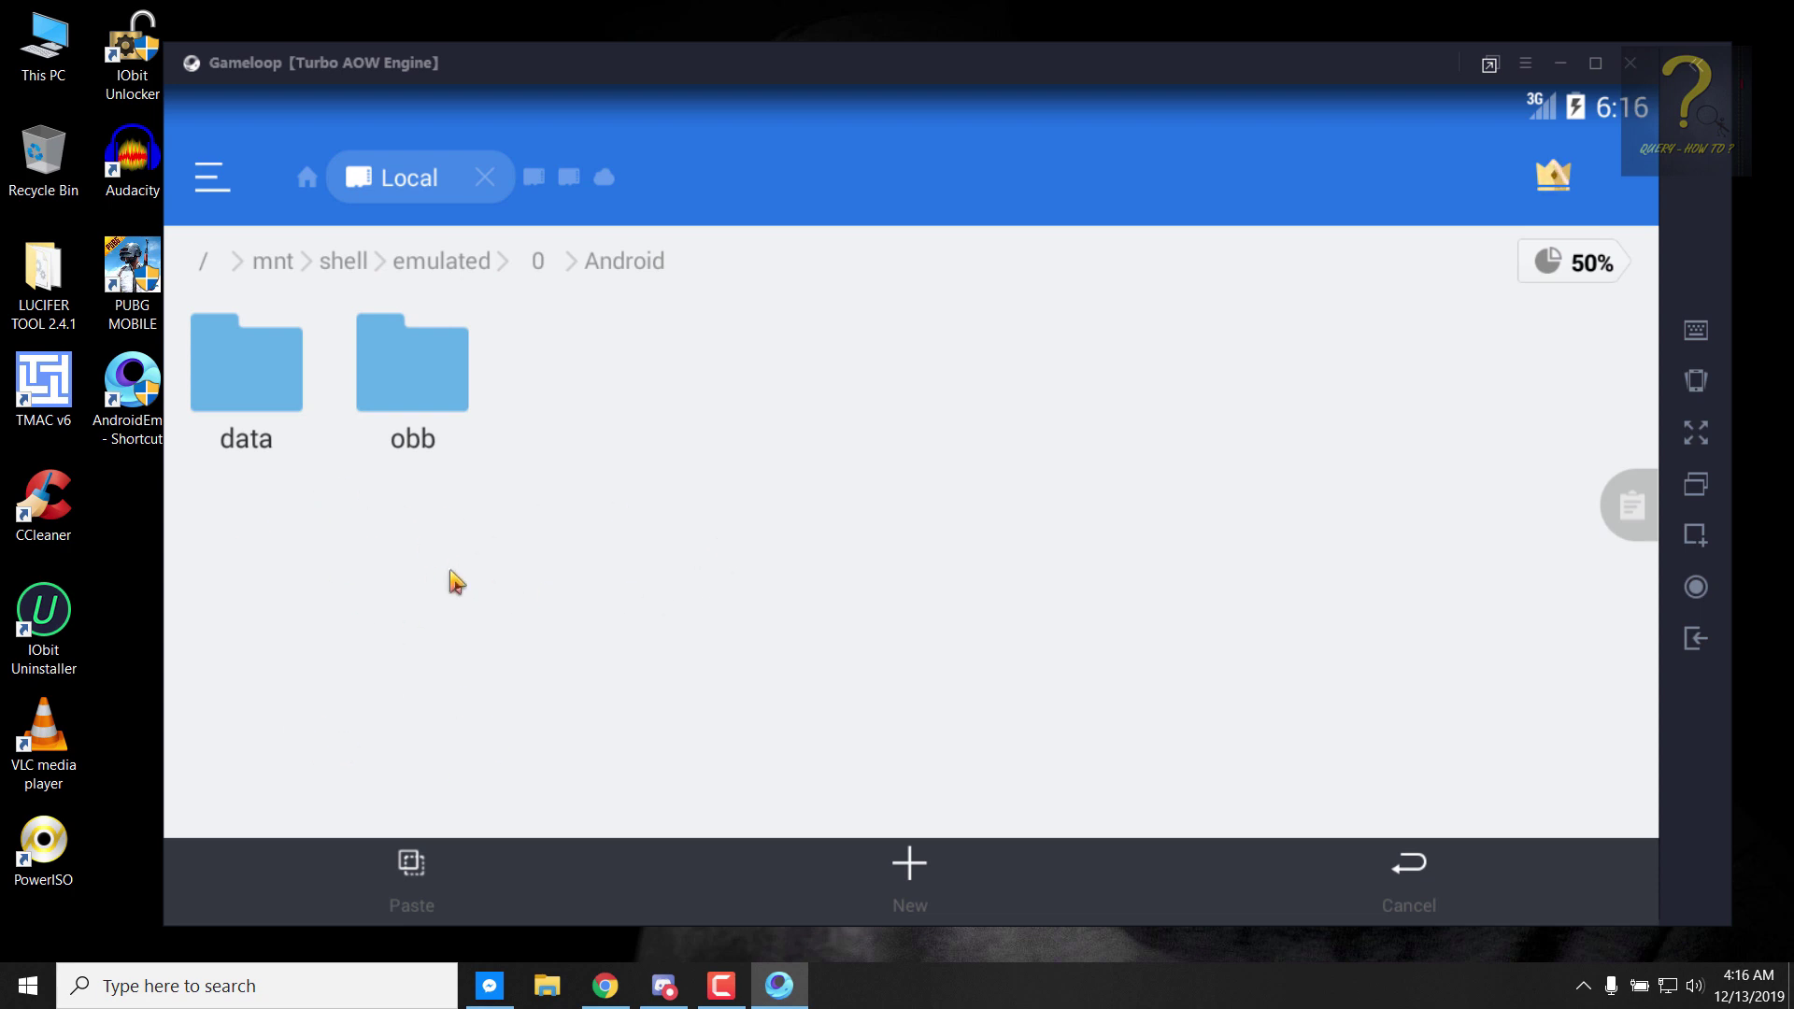
{"action": "left_click", "coordinate": [412, 869]}
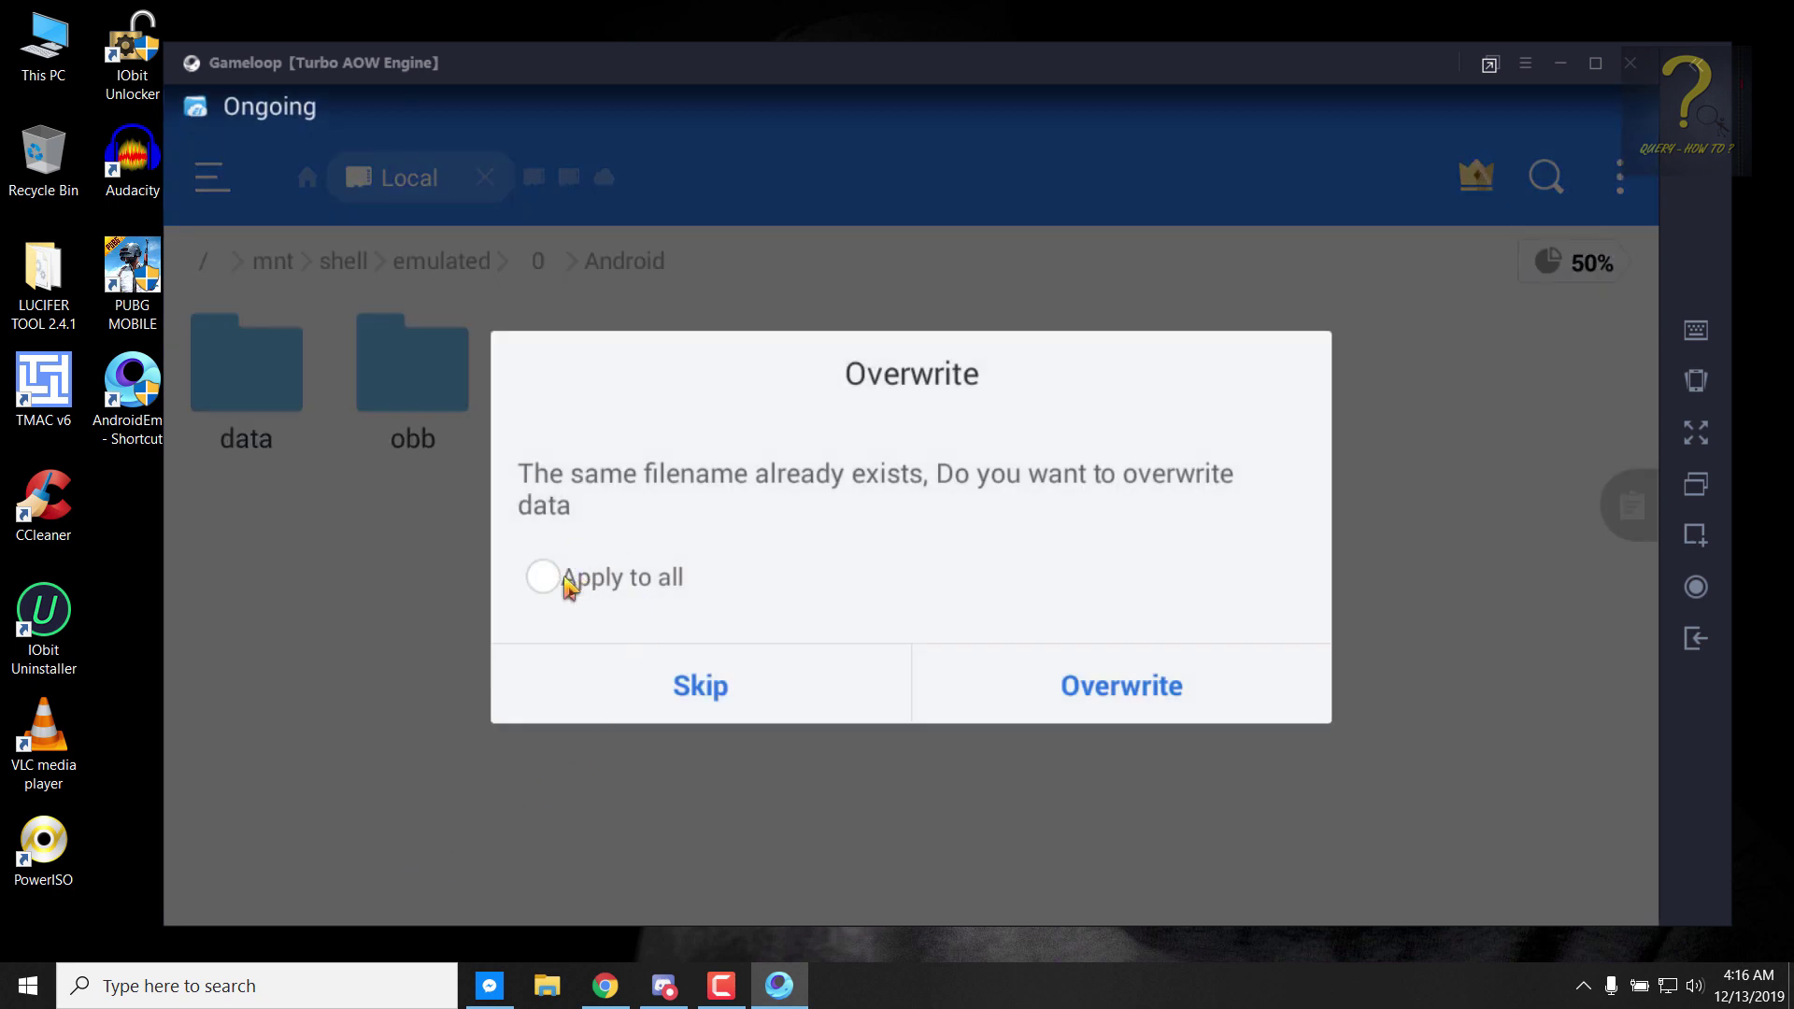
{"action": "left_click", "coordinate": [1131, 696]}
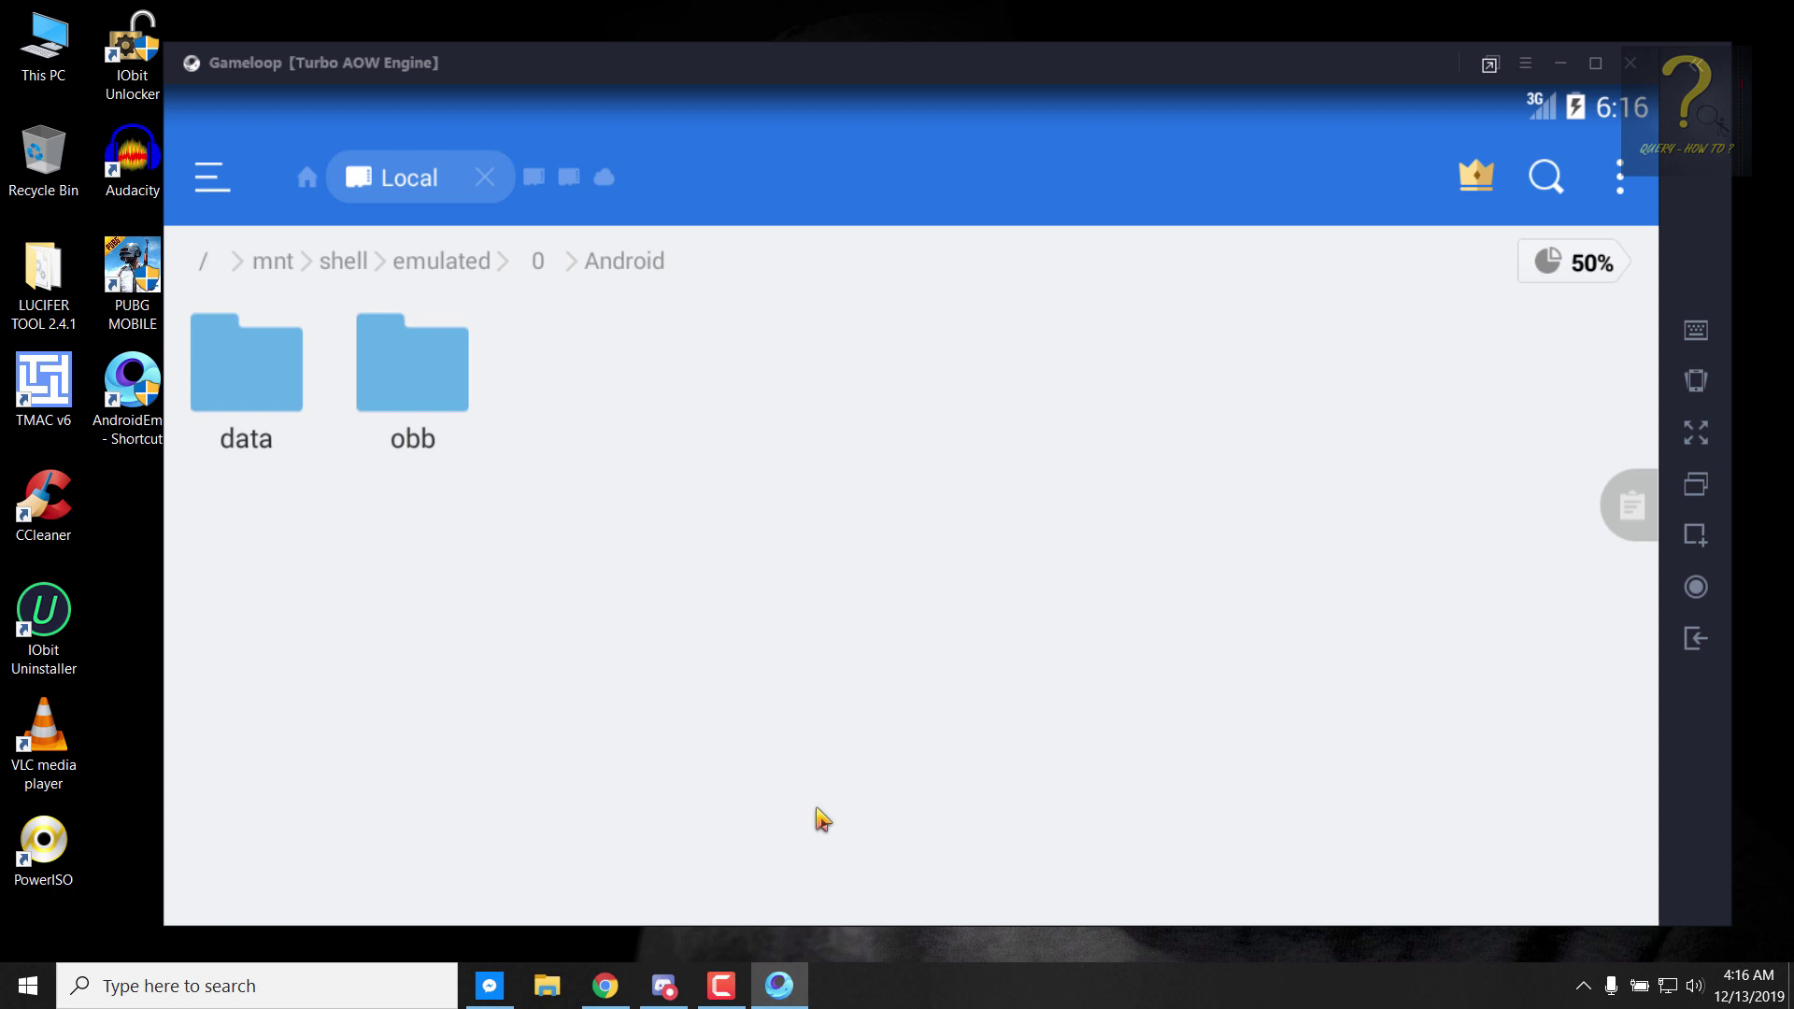
Step: Exit ES File Explorer to the emulator's home screen and close Gameloop, confirming the exit
{"action": "left_click", "coordinate": [1695, 654]}
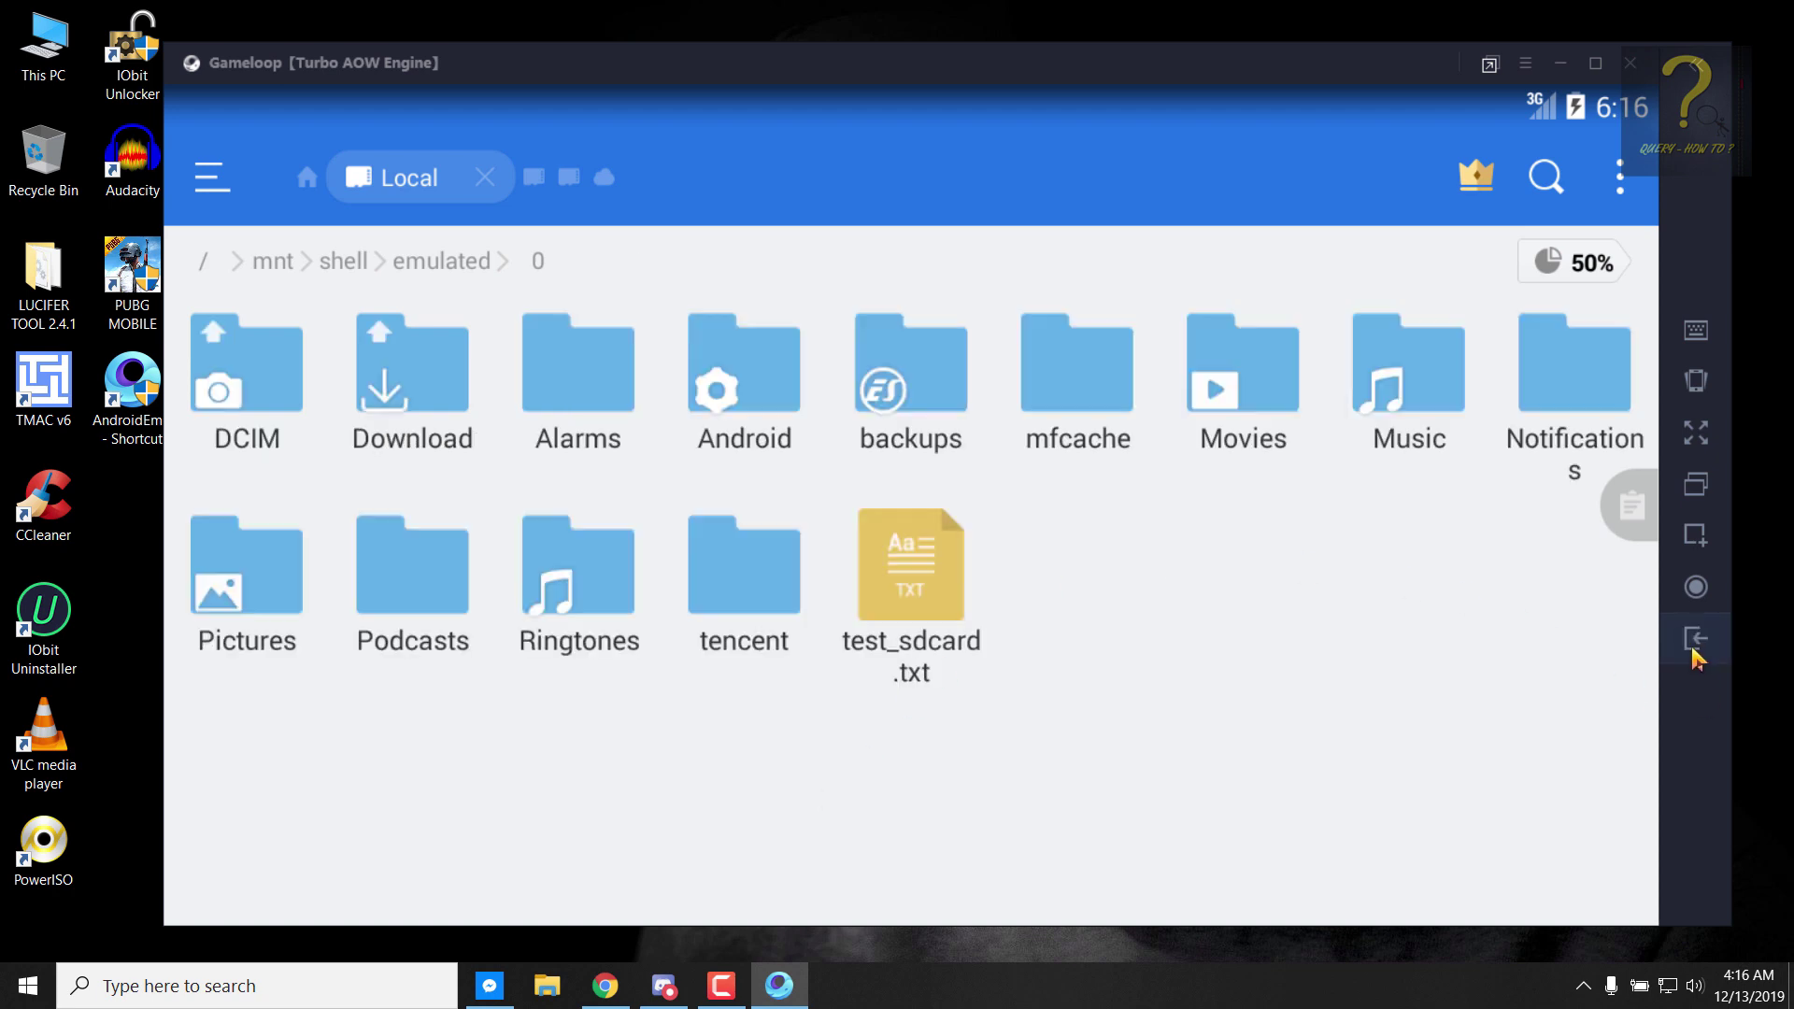
{"action": "left_click", "coordinate": [1695, 654]}
{"action": "left_click", "coordinate": [1631, 63]}
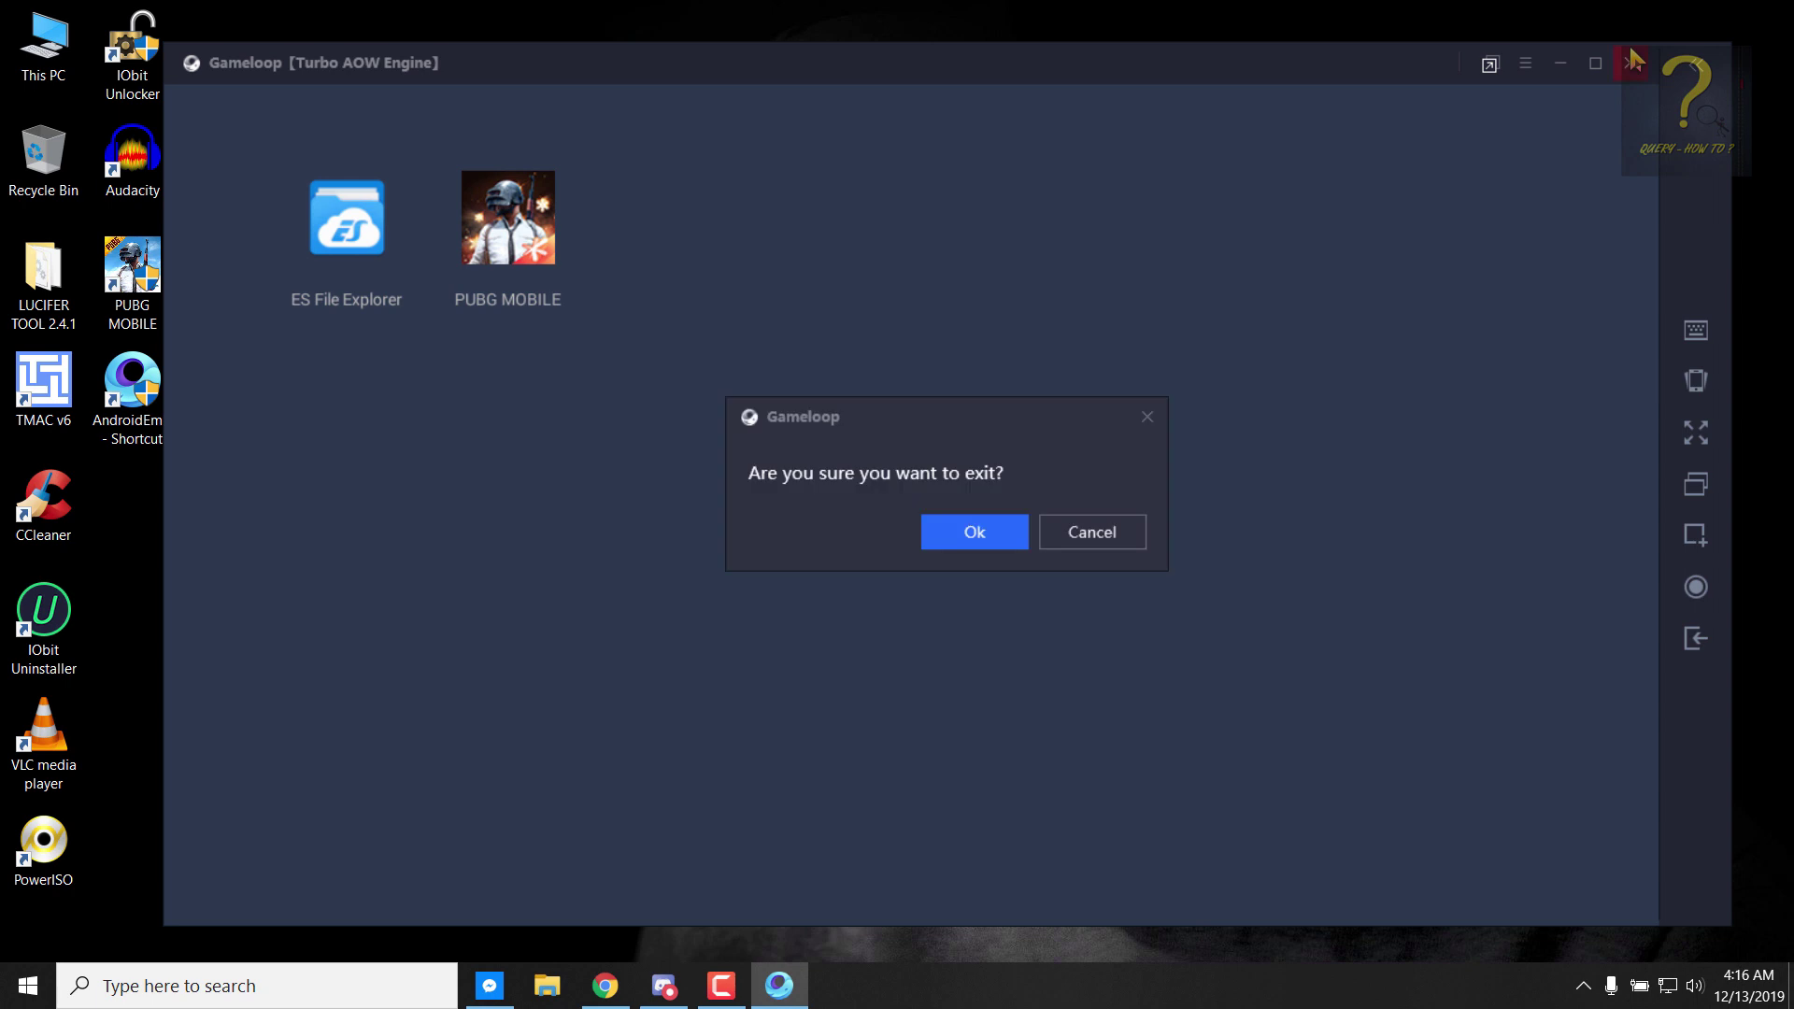
{"action": "left_click", "coordinate": [981, 552]}
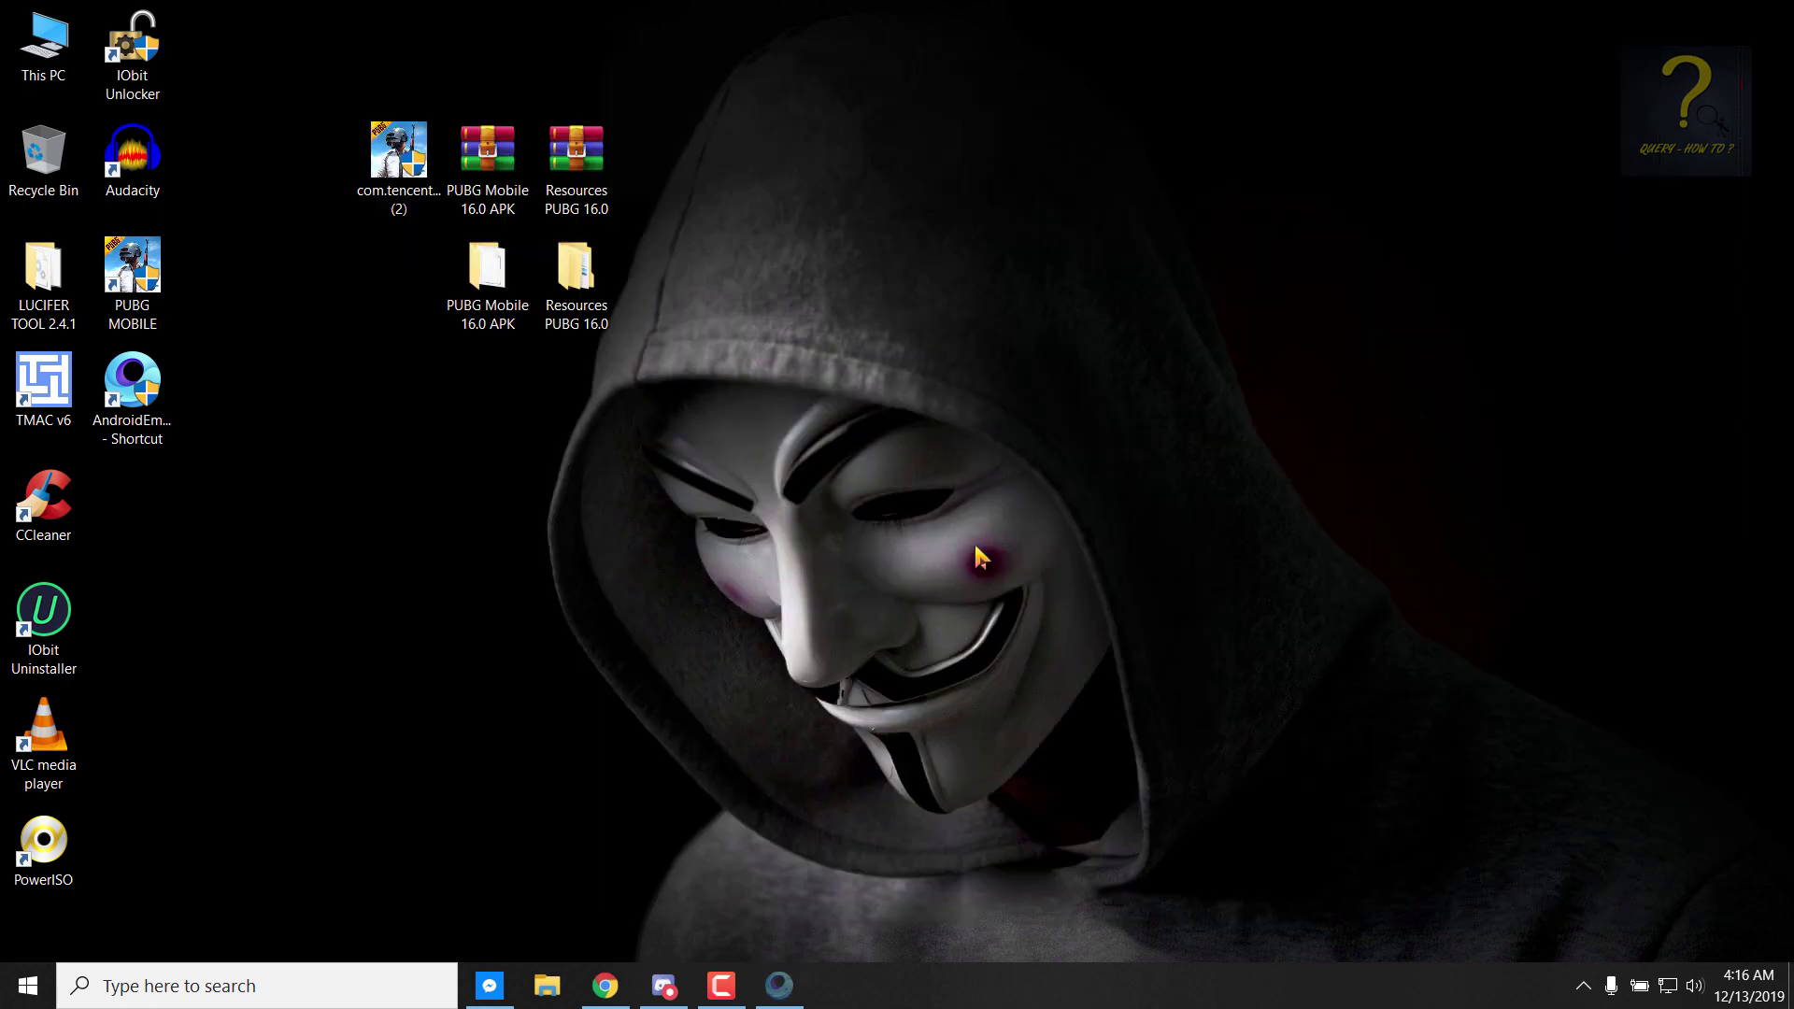
Step: Quit Gameloop's remaining background process and refresh the desktop
{"action": "left_click", "coordinate": [1583, 984]}
{"action": "right_click", "coordinate": [1579, 940]}
{"action": "left_click", "coordinate": [1613, 927]}
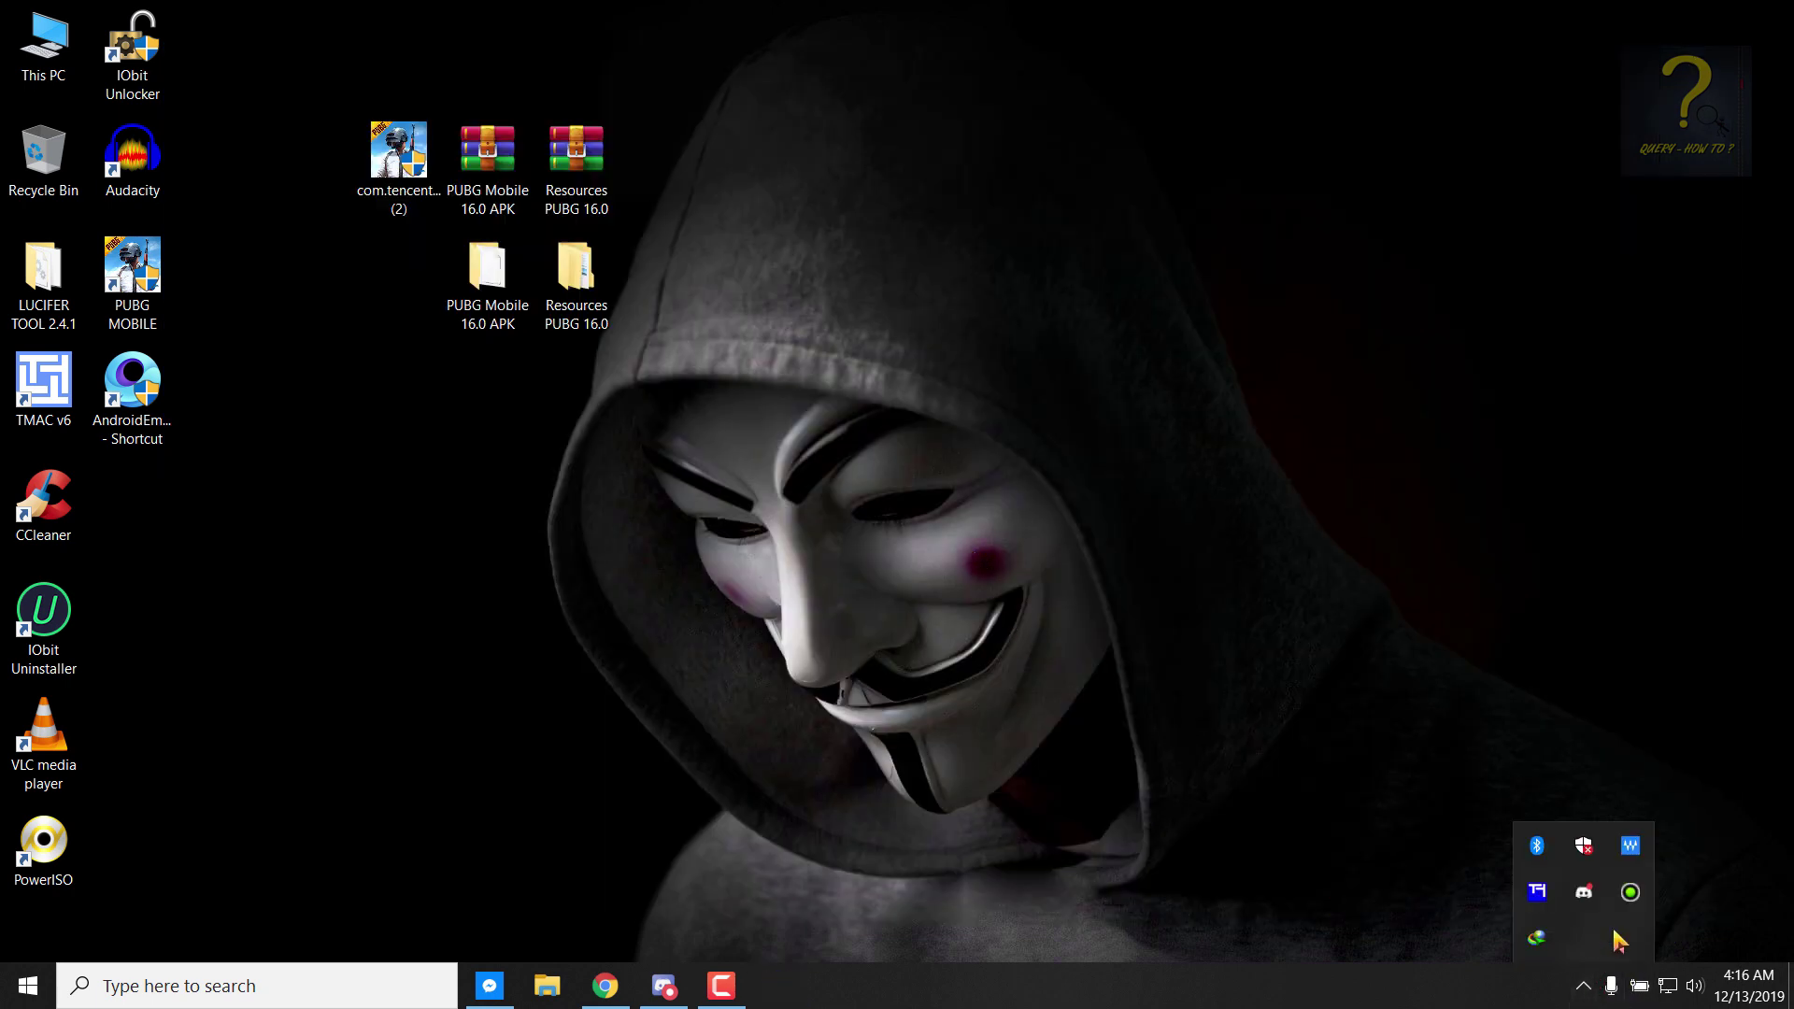
{"action": "right_click", "coordinate": [716, 455]}
{"action": "left_click", "coordinate": [769, 514]}
{"action": "left_click", "coordinate": [1583, 985]}
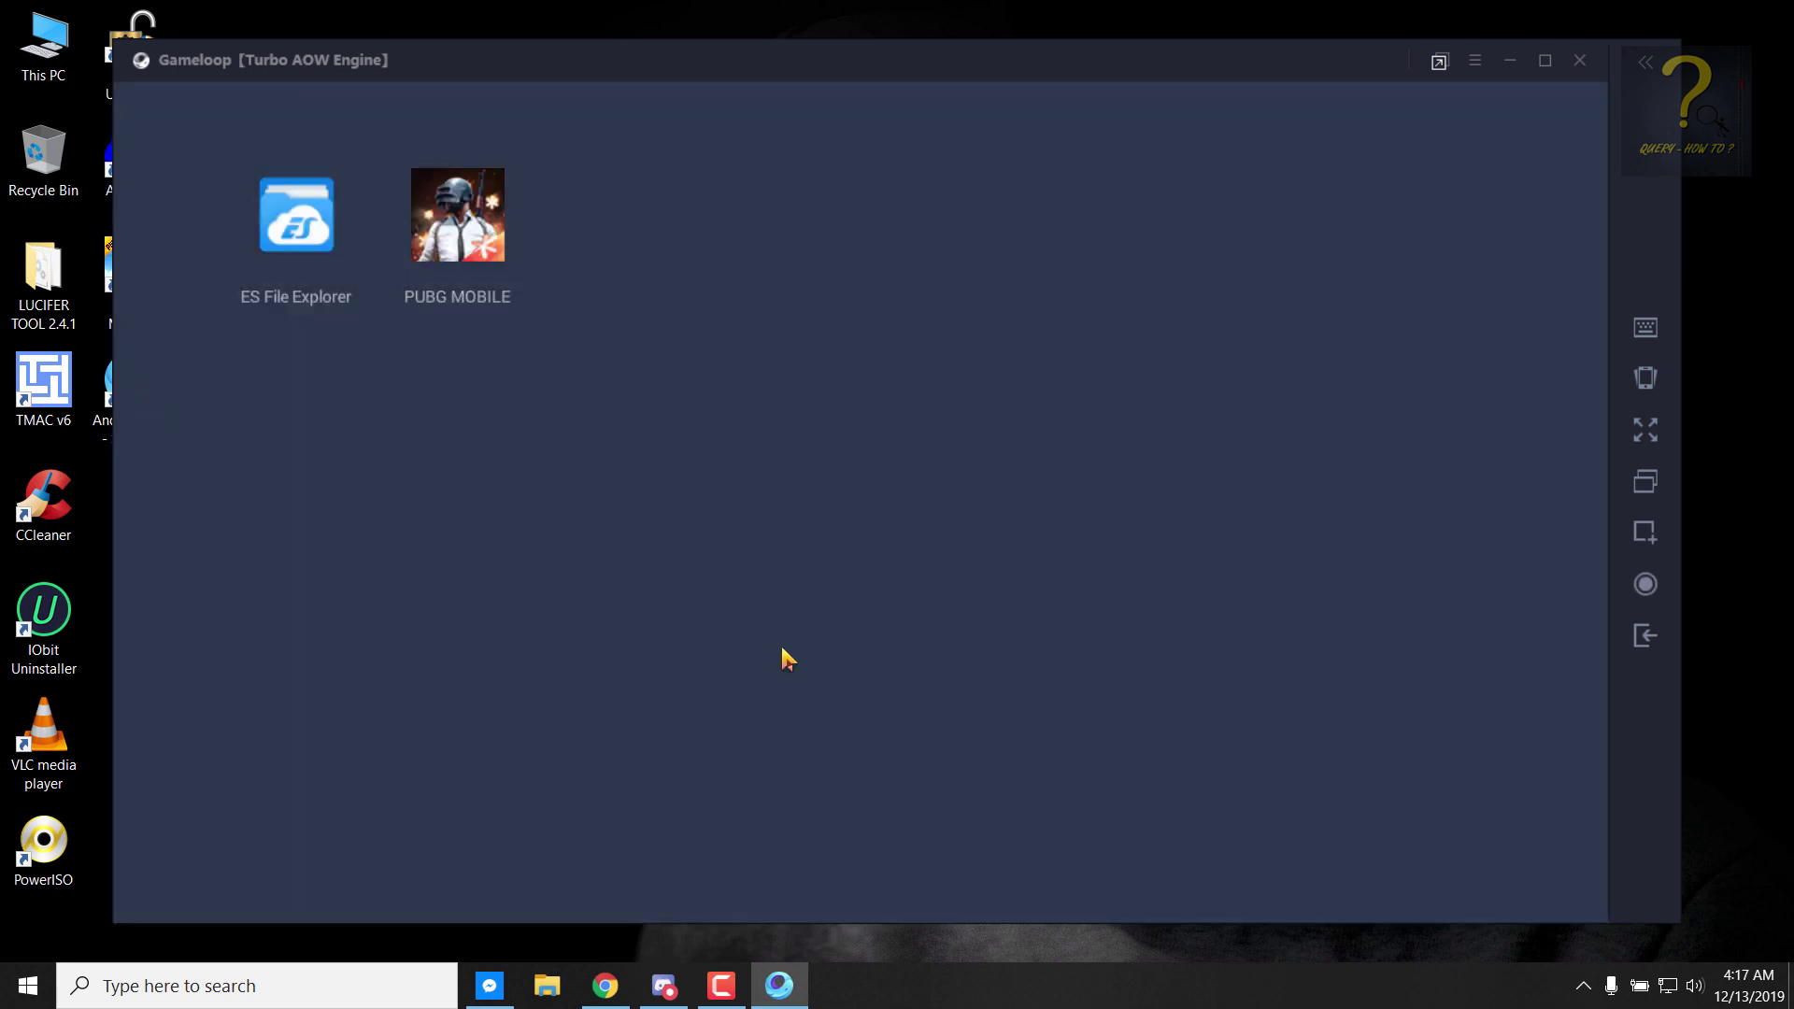
Step: Launch PUBG MOBILE from the emulator's home screen and agree to the Privacy Policy and the User Agreement
{"action": "left_click", "coordinate": [451, 229]}
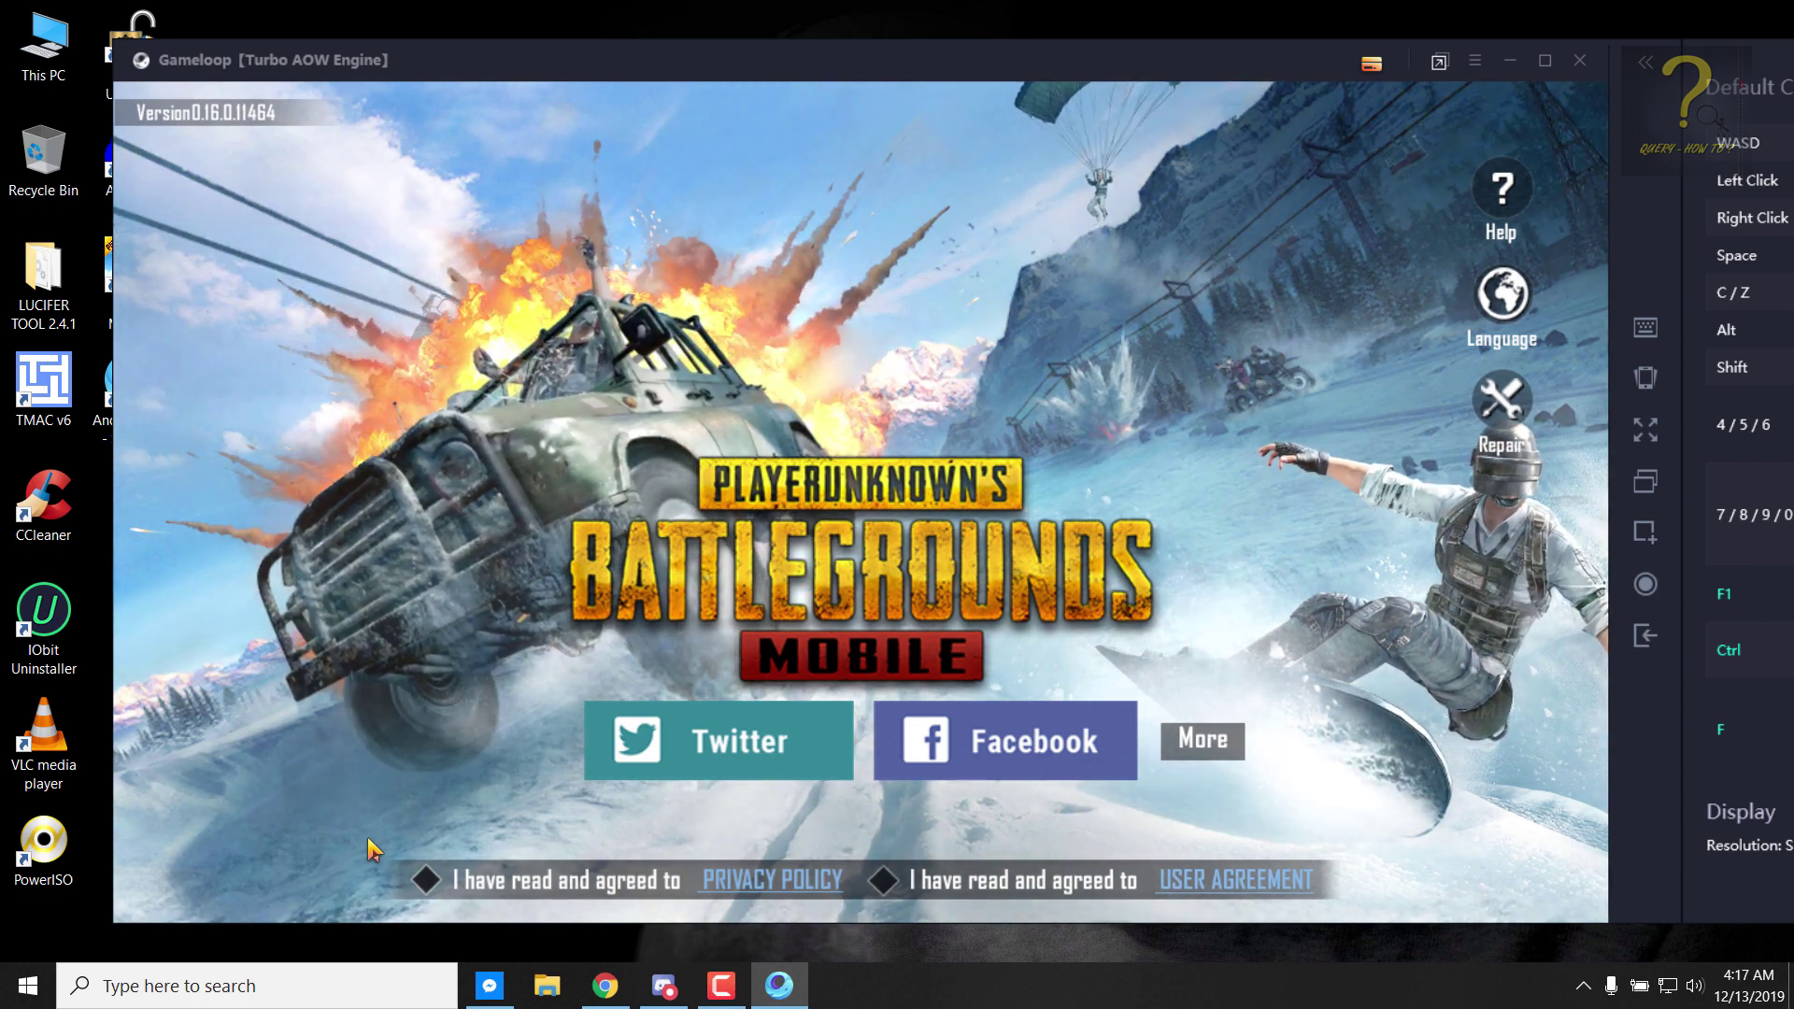
{"action": "left_click", "coordinate": [426, 879]}
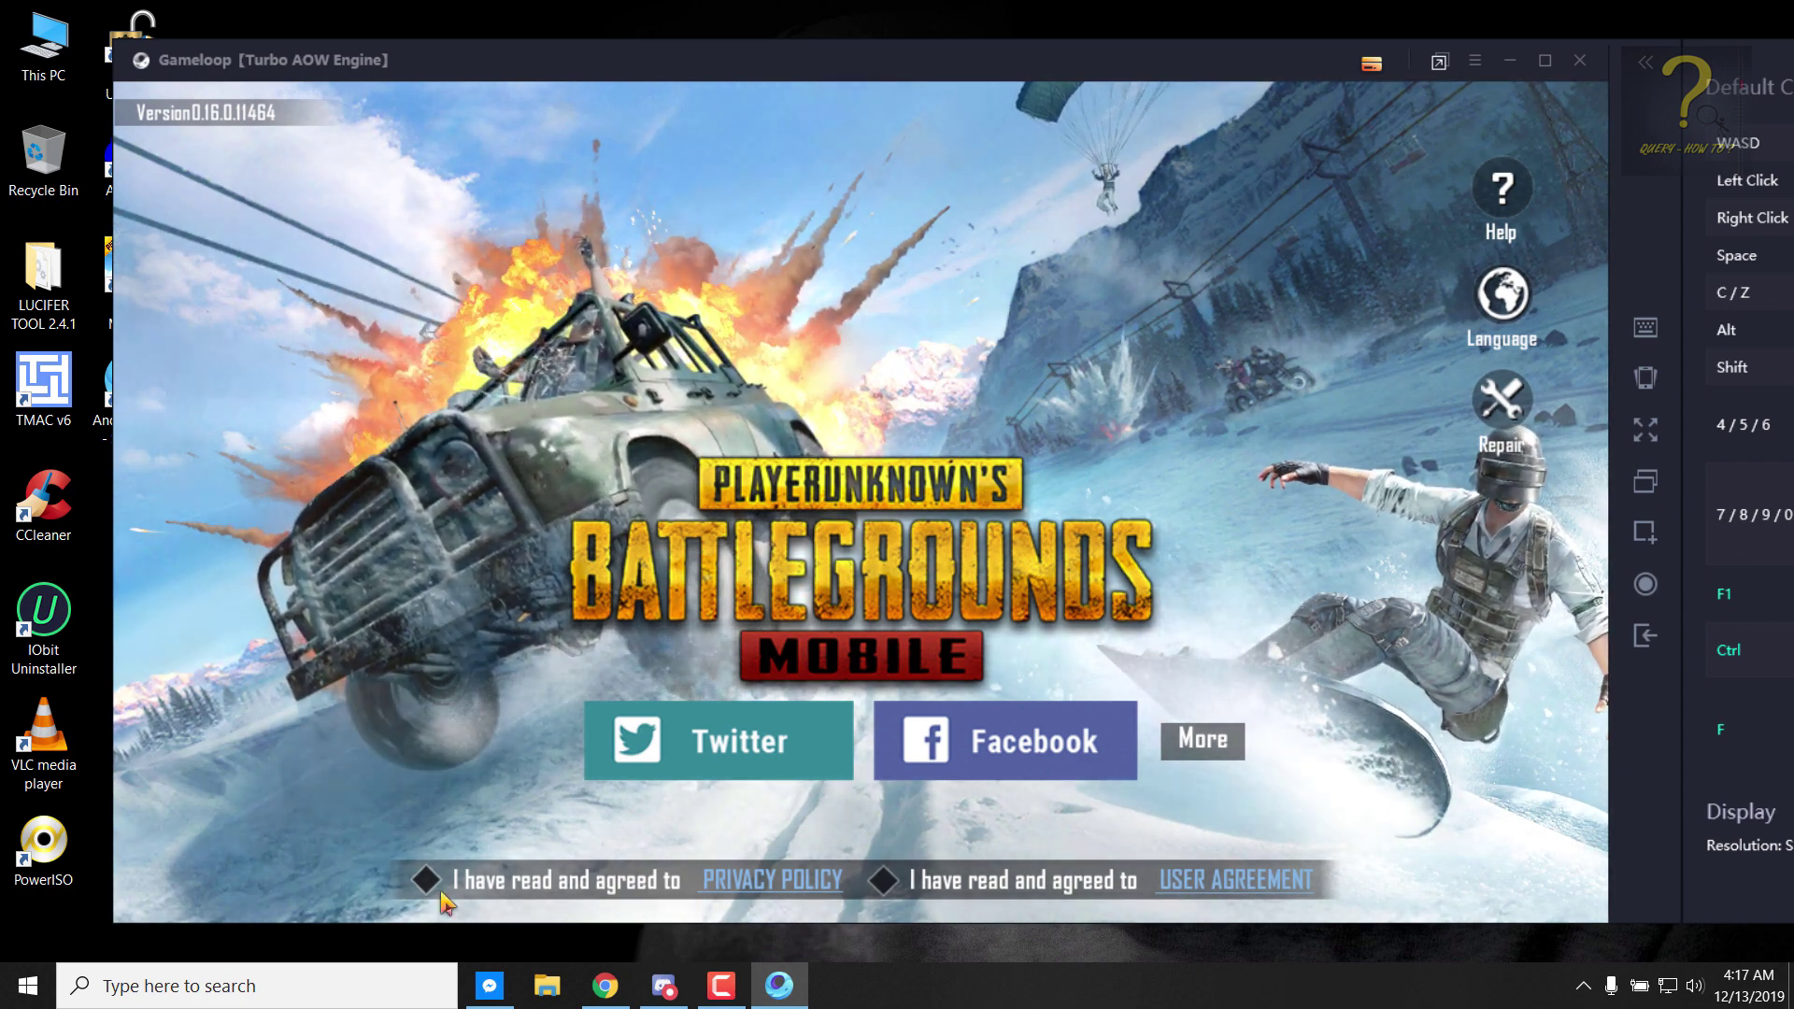
{"action": "left_click", "coordinate": [883, 879]}
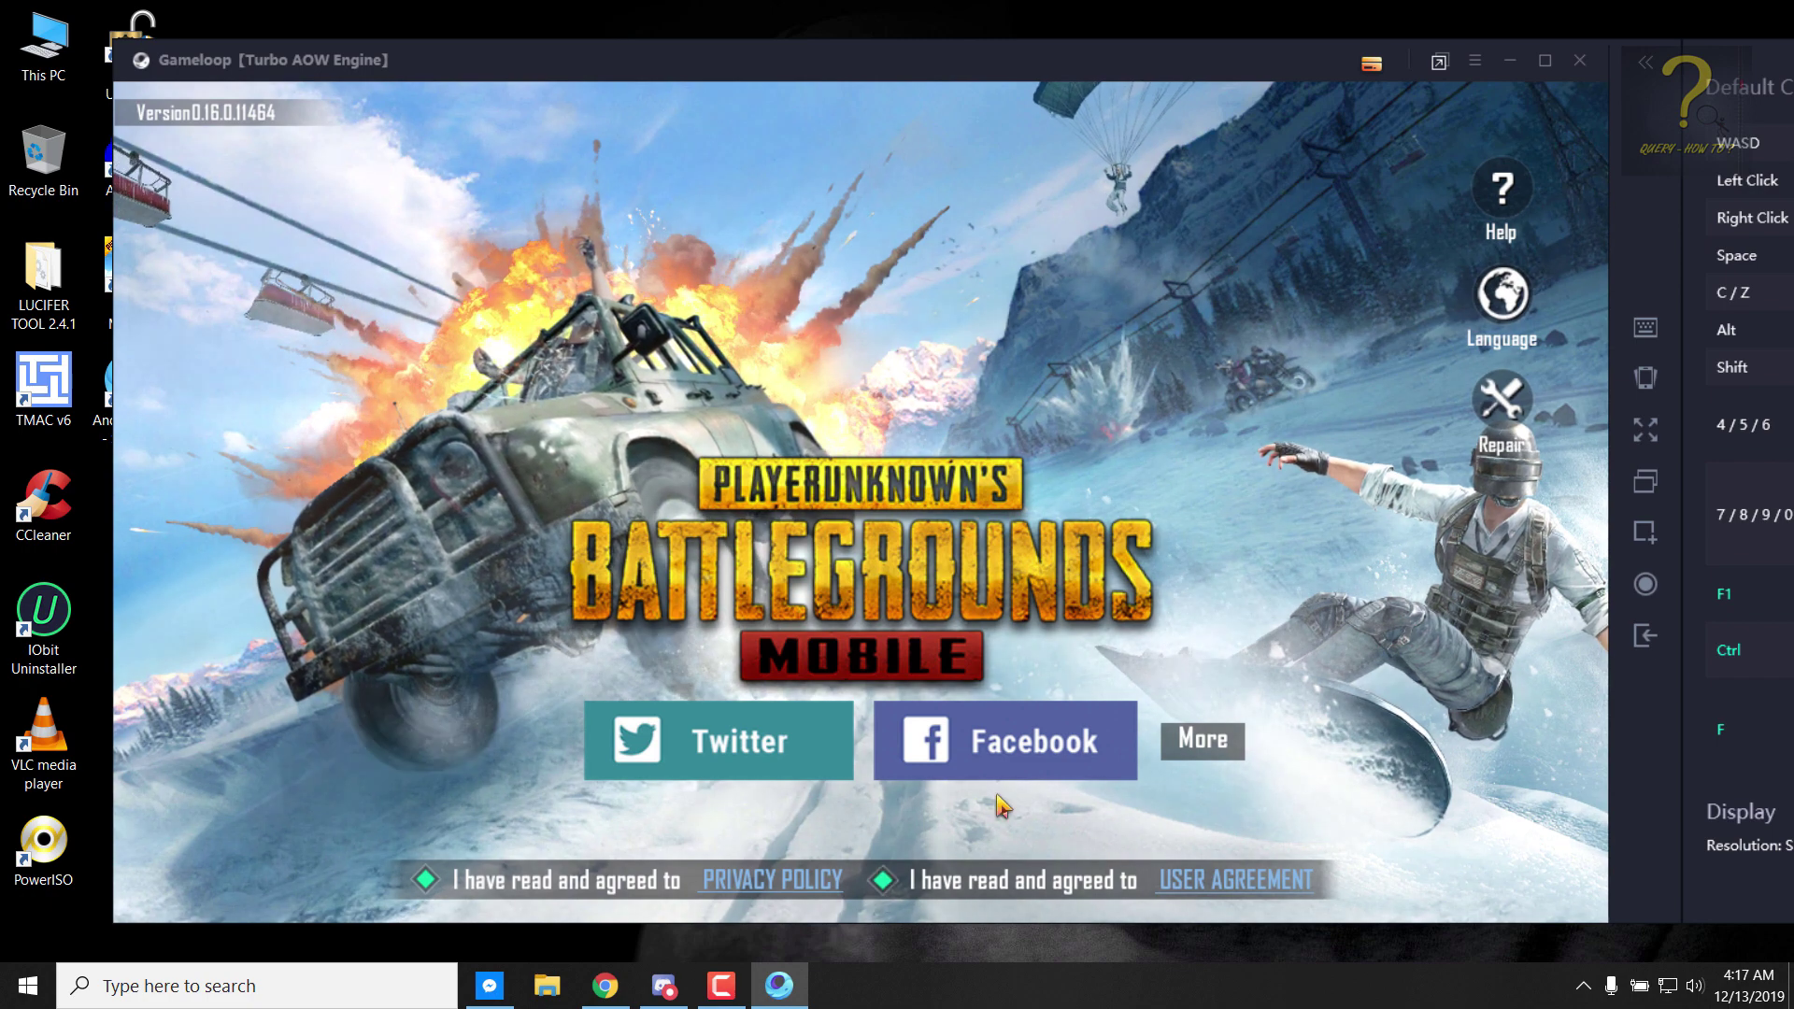